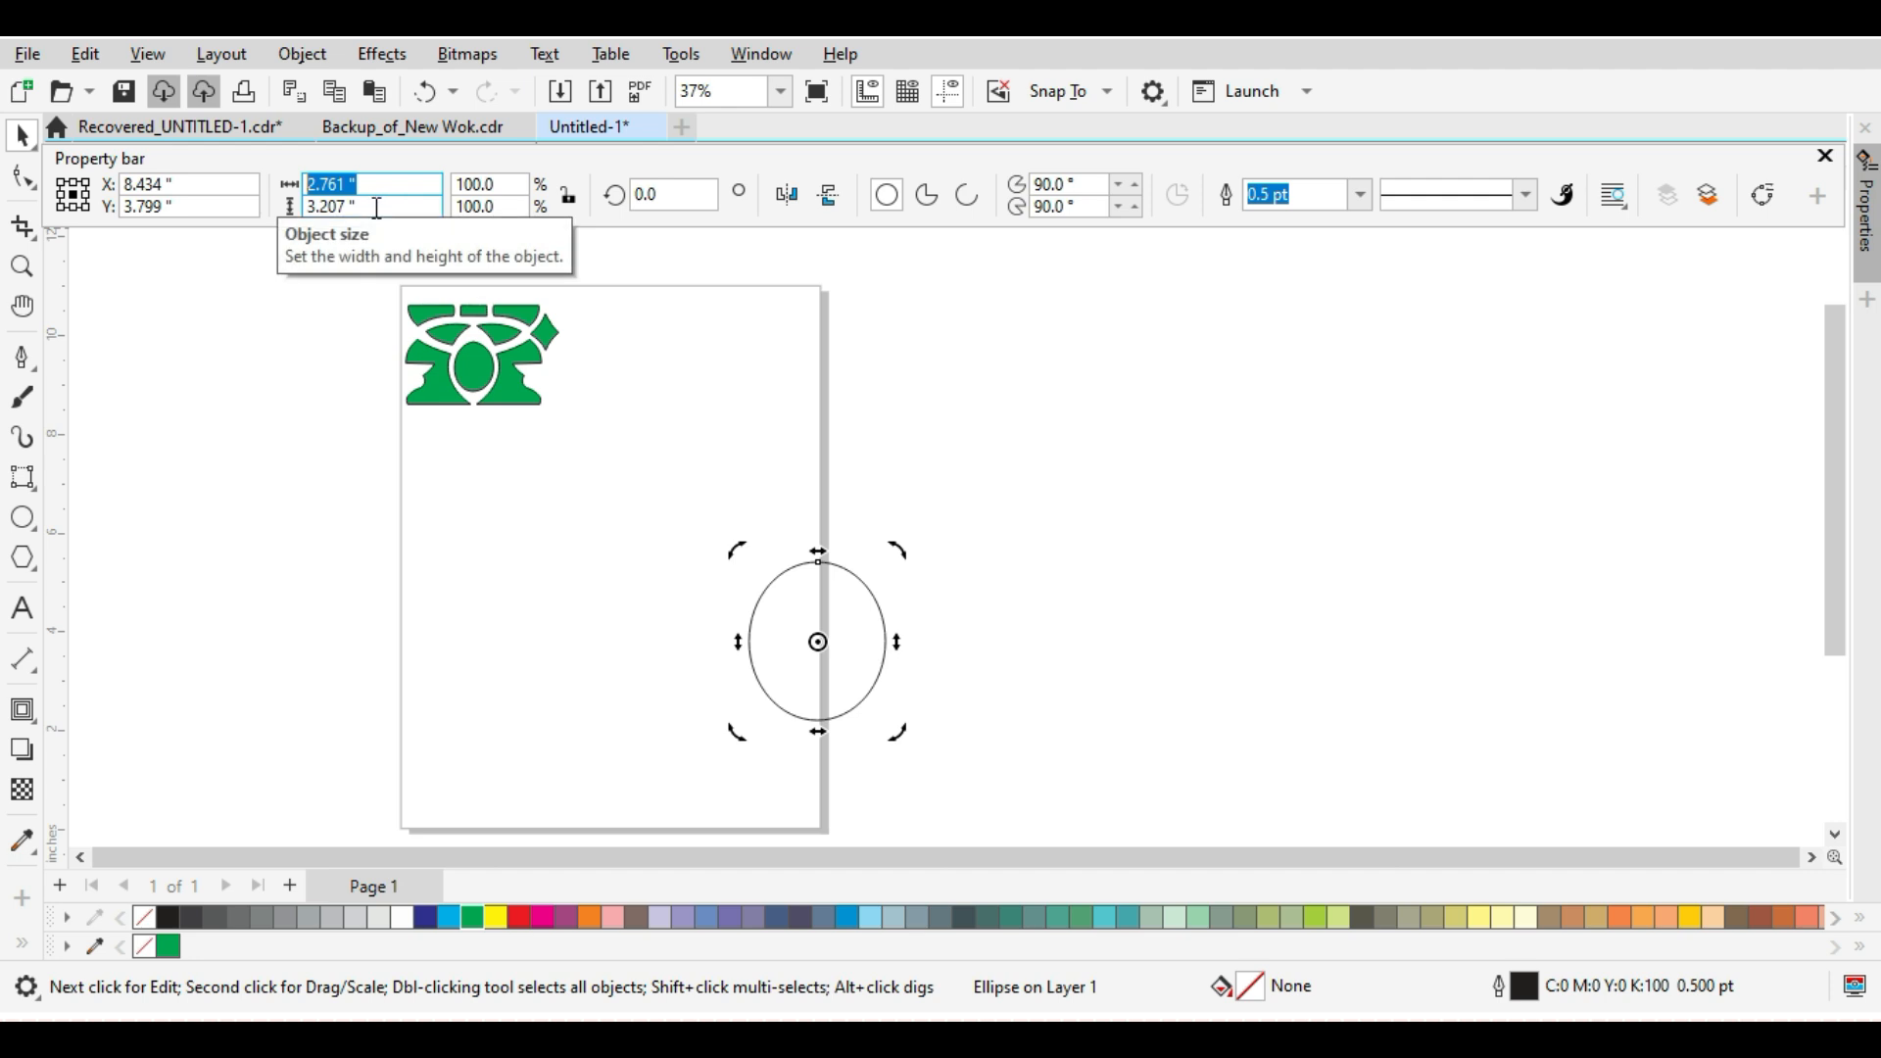
# Size the ellipse to 12 by 12 inches and move the circle to the empty area right of the page.
pyautogui.click(383, 207)
pyautogui.write('12')
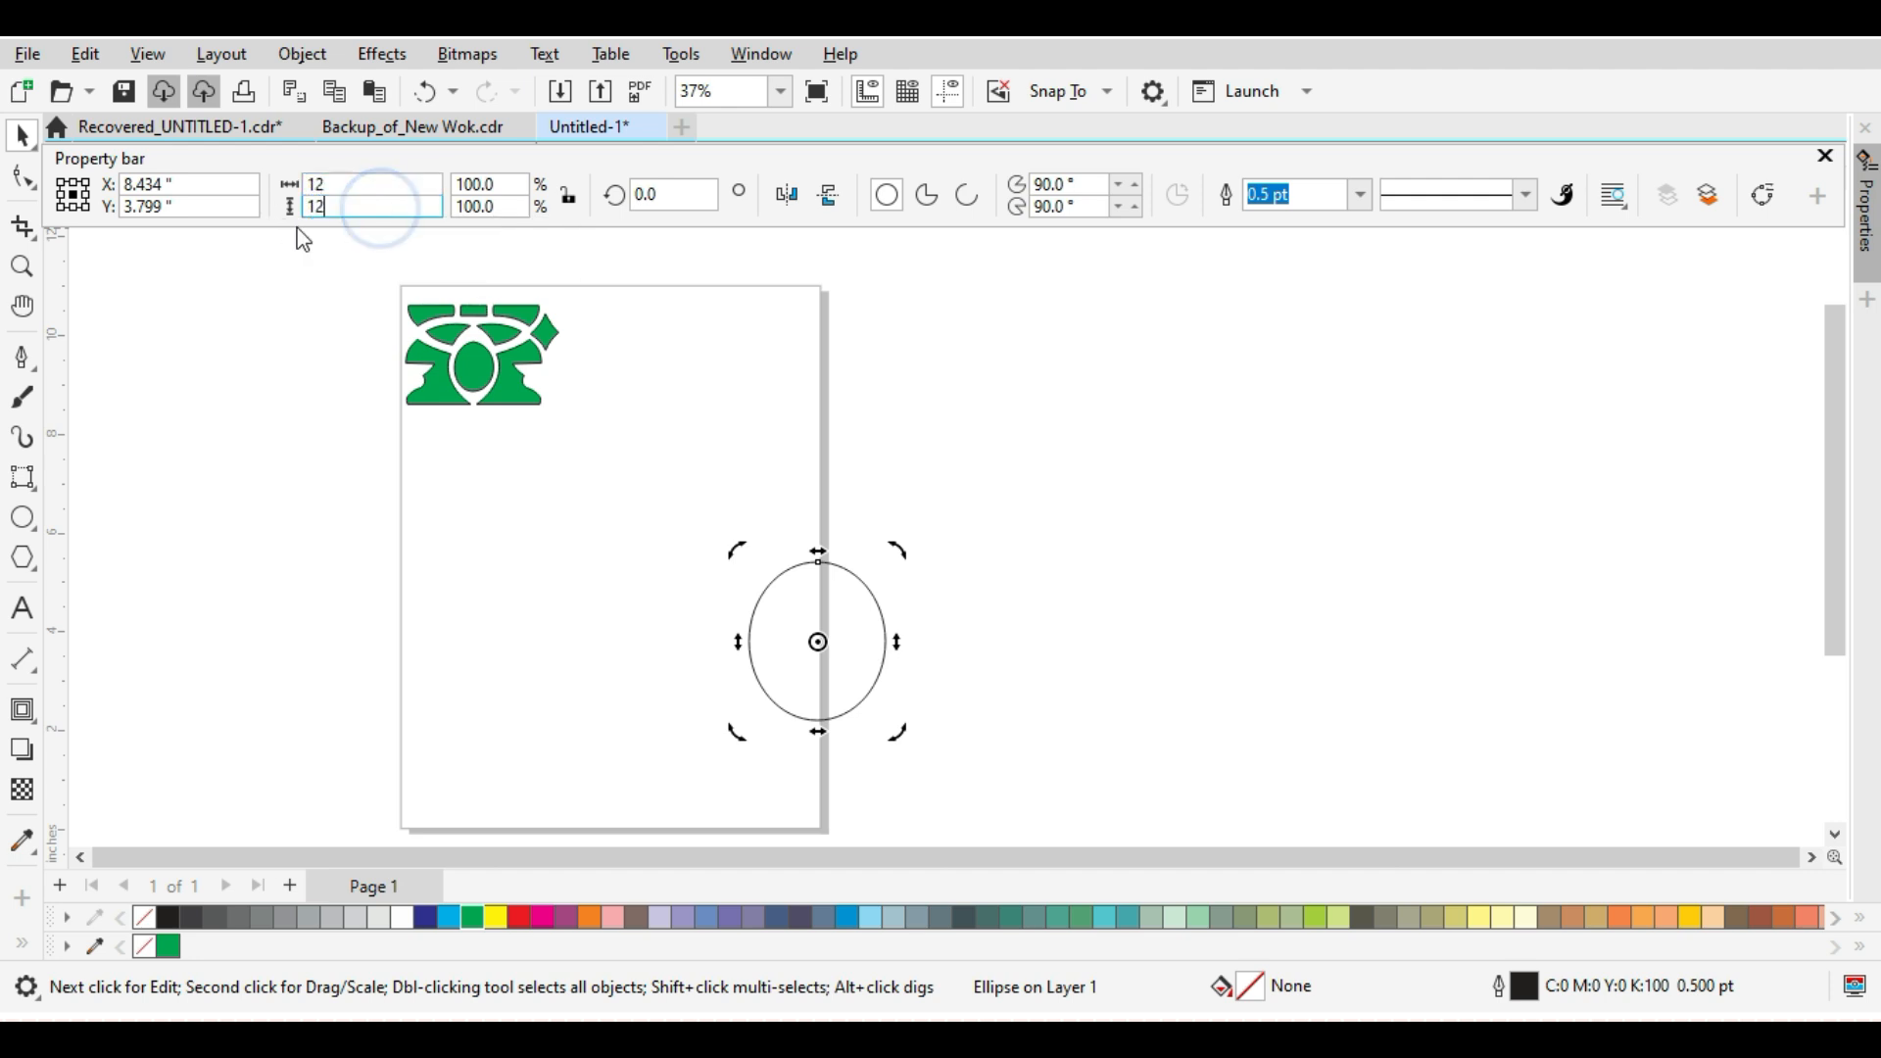
pyautogui.press('Return')
pyautogui.scroll(-1, 852, 566)
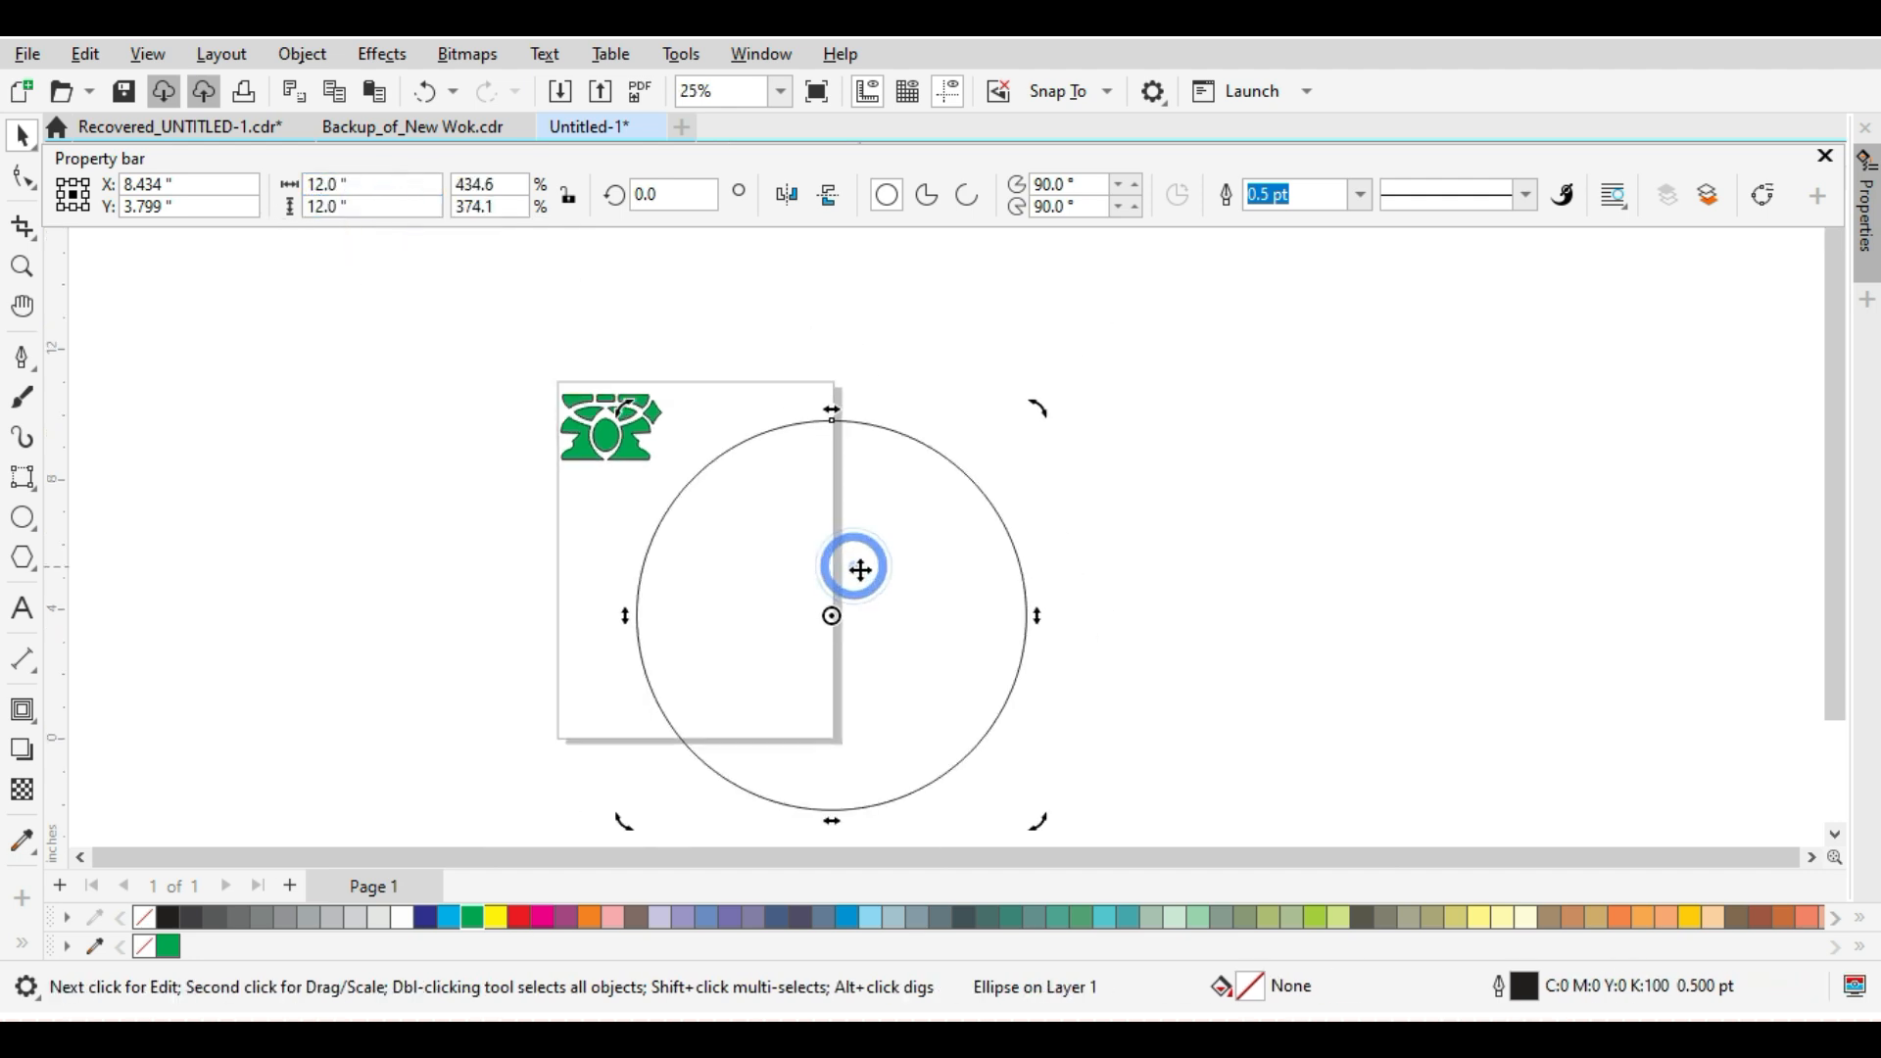
pyautogui.moveTo(941, 551); pyautogui.dragTo(1188, 537)
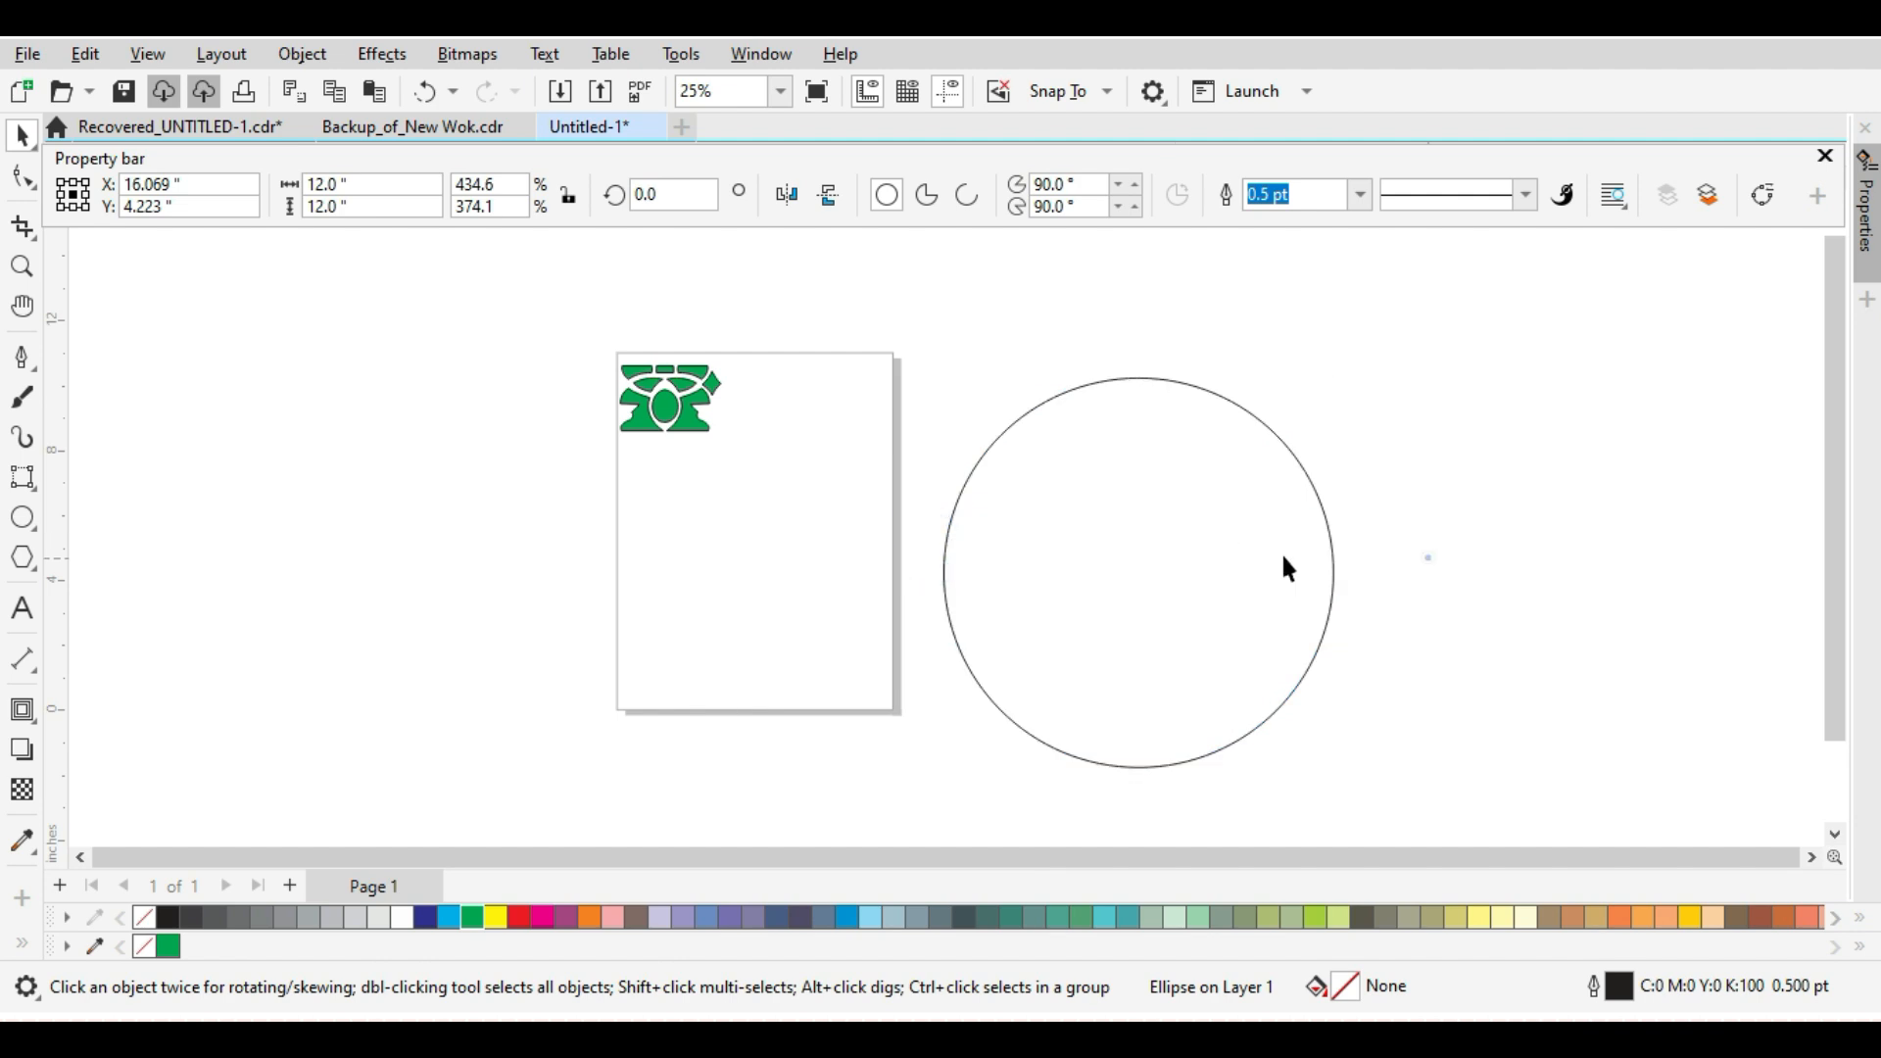
pyautogui.click(1218, 553)
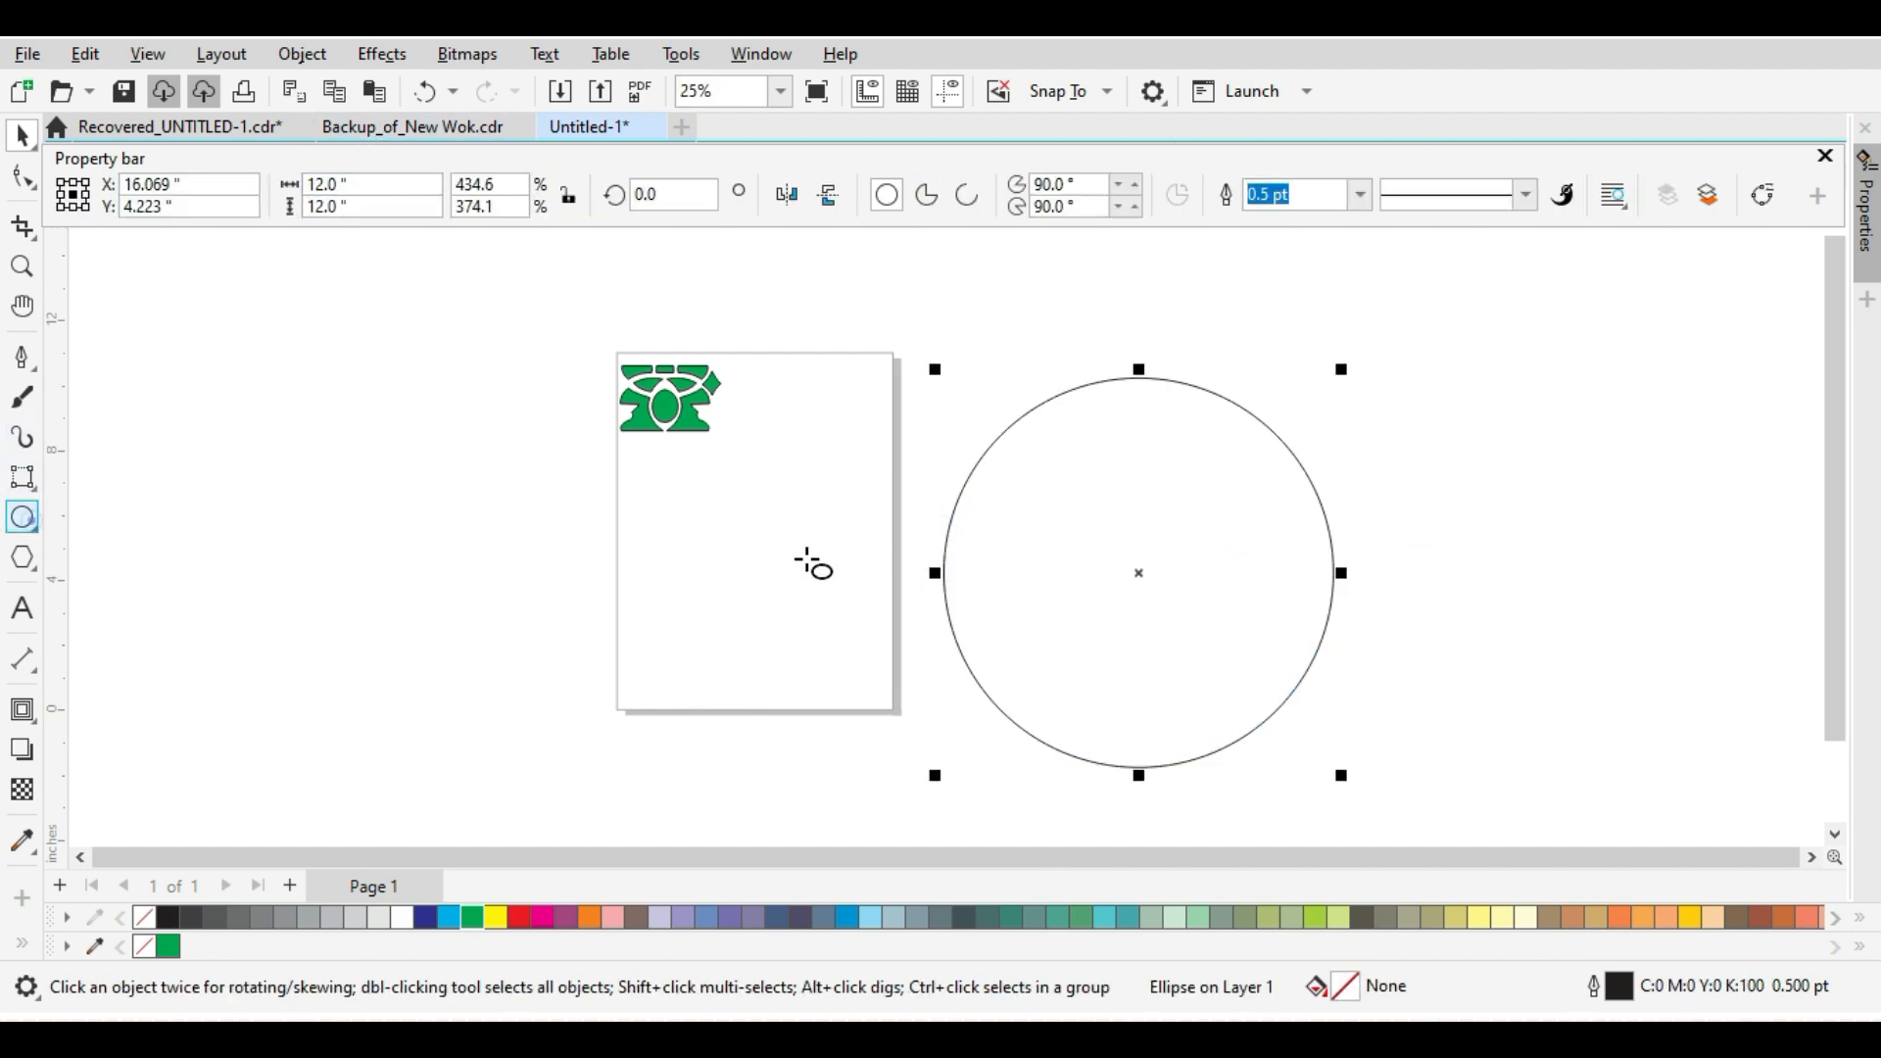
# Draw a second ellipse inside the large circle and set its size to 8 by 8 inches.
pyautogui.moveTo(1118, 525); pyautogui.dragTo(1260, 658)
pyautogui.press('space')
pyautogui.click(1201, 615)
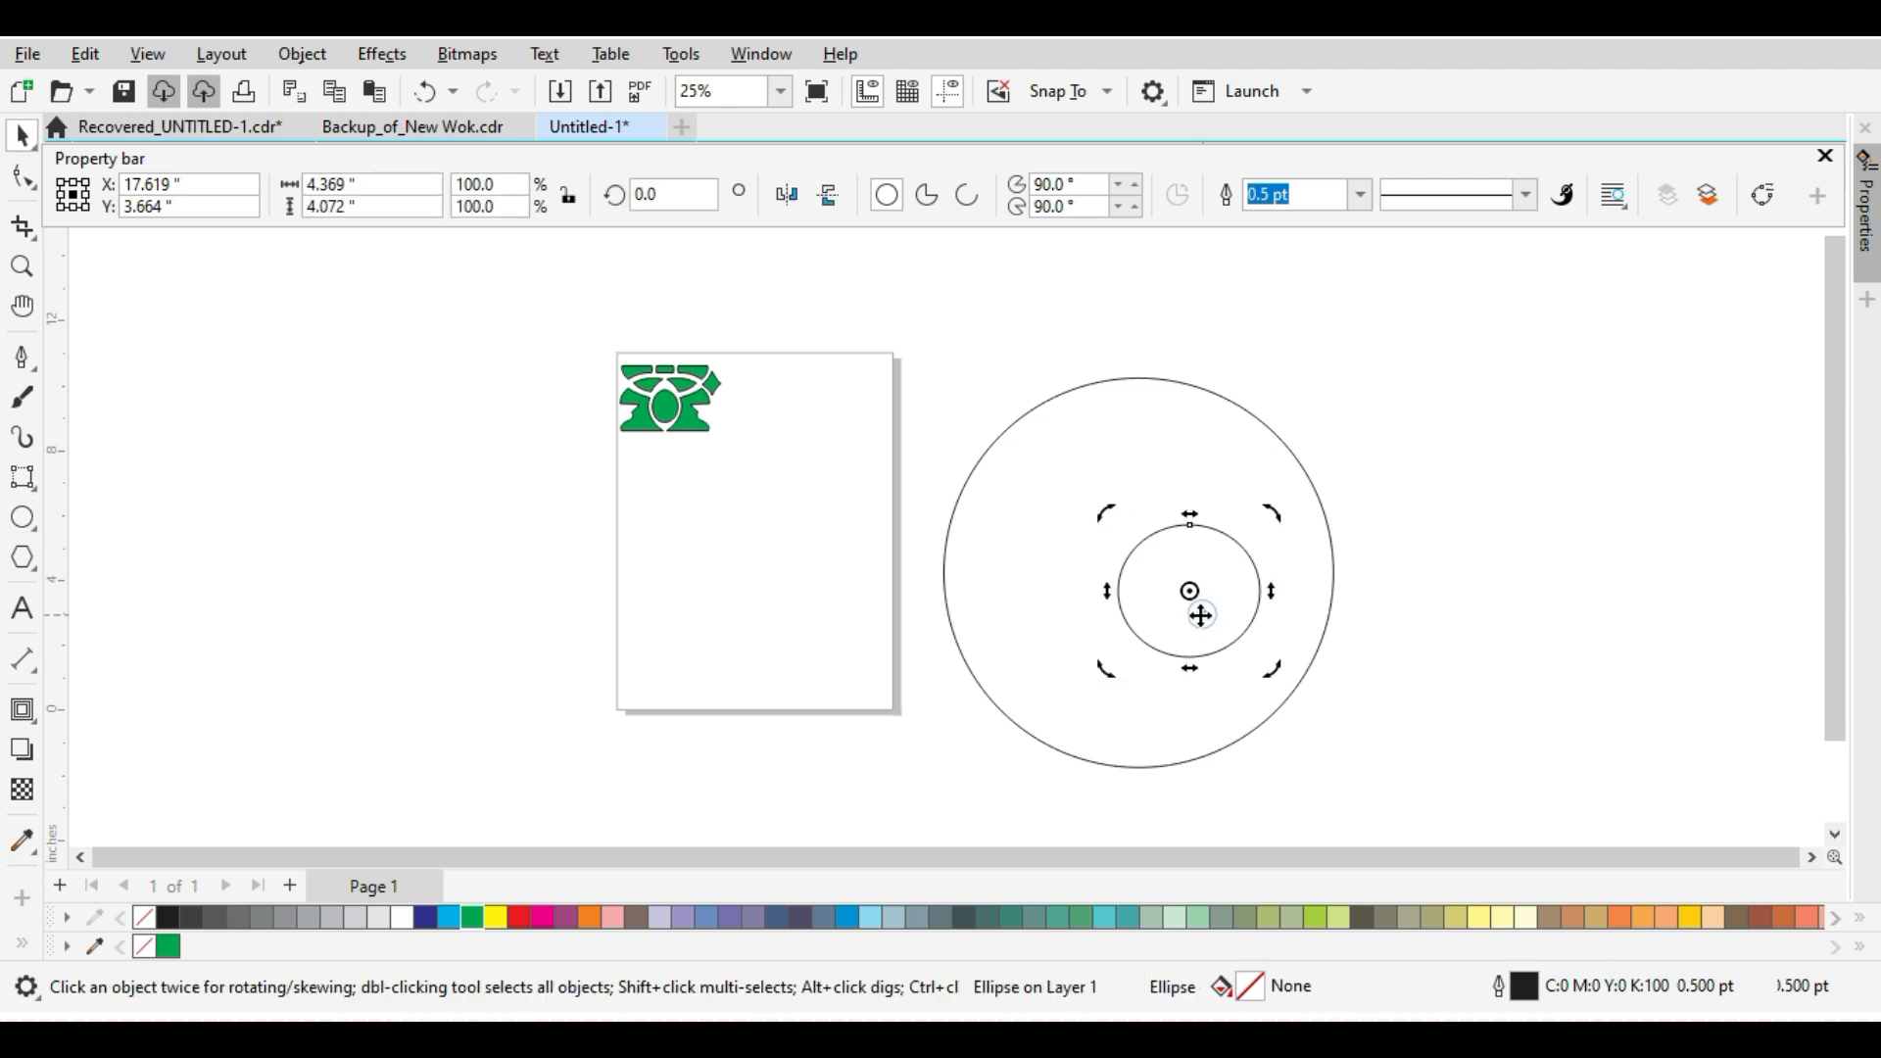
pyautogui.moveTo(380, 186); pyautogui.dragTo(279, 186)
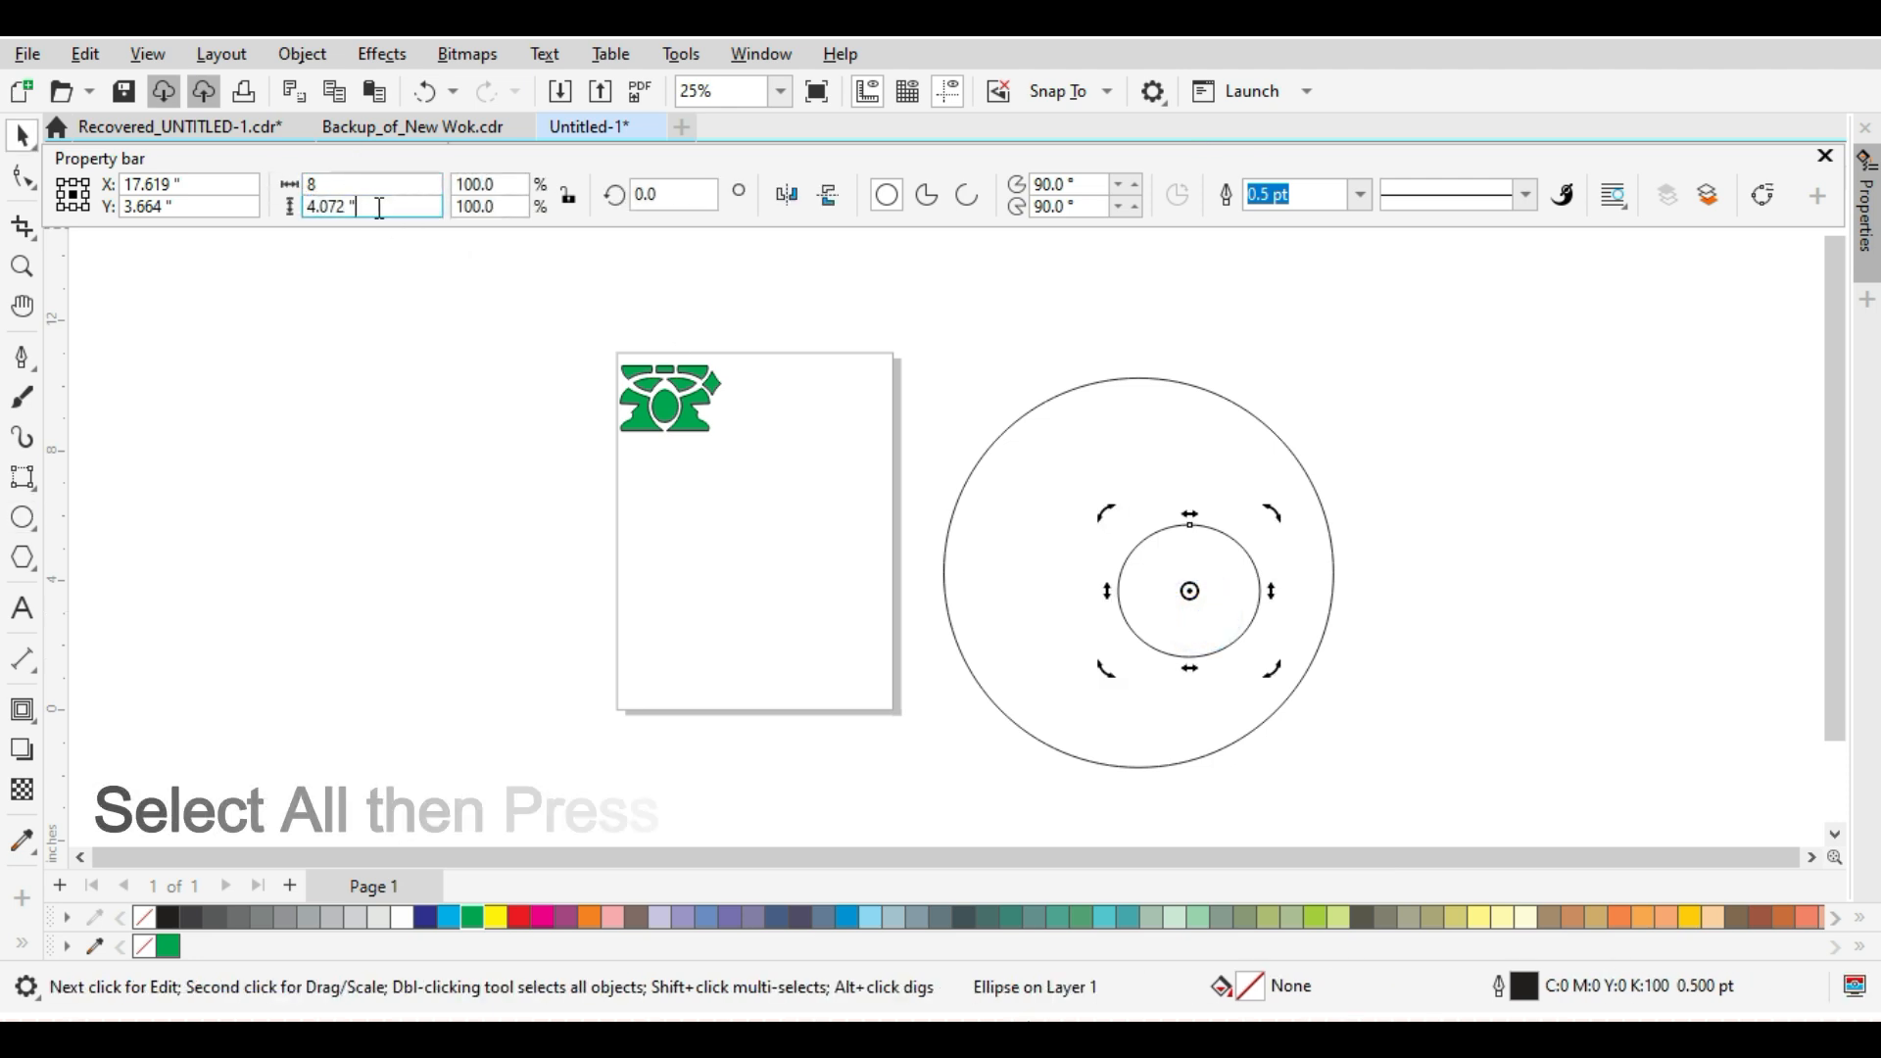
pyautogui.moveTo(379, 207); pyautogui.dragTo(318, 282)
pyautogui.write('8')
pyautogui.press('Return')
pyautogui.click(837, 557)
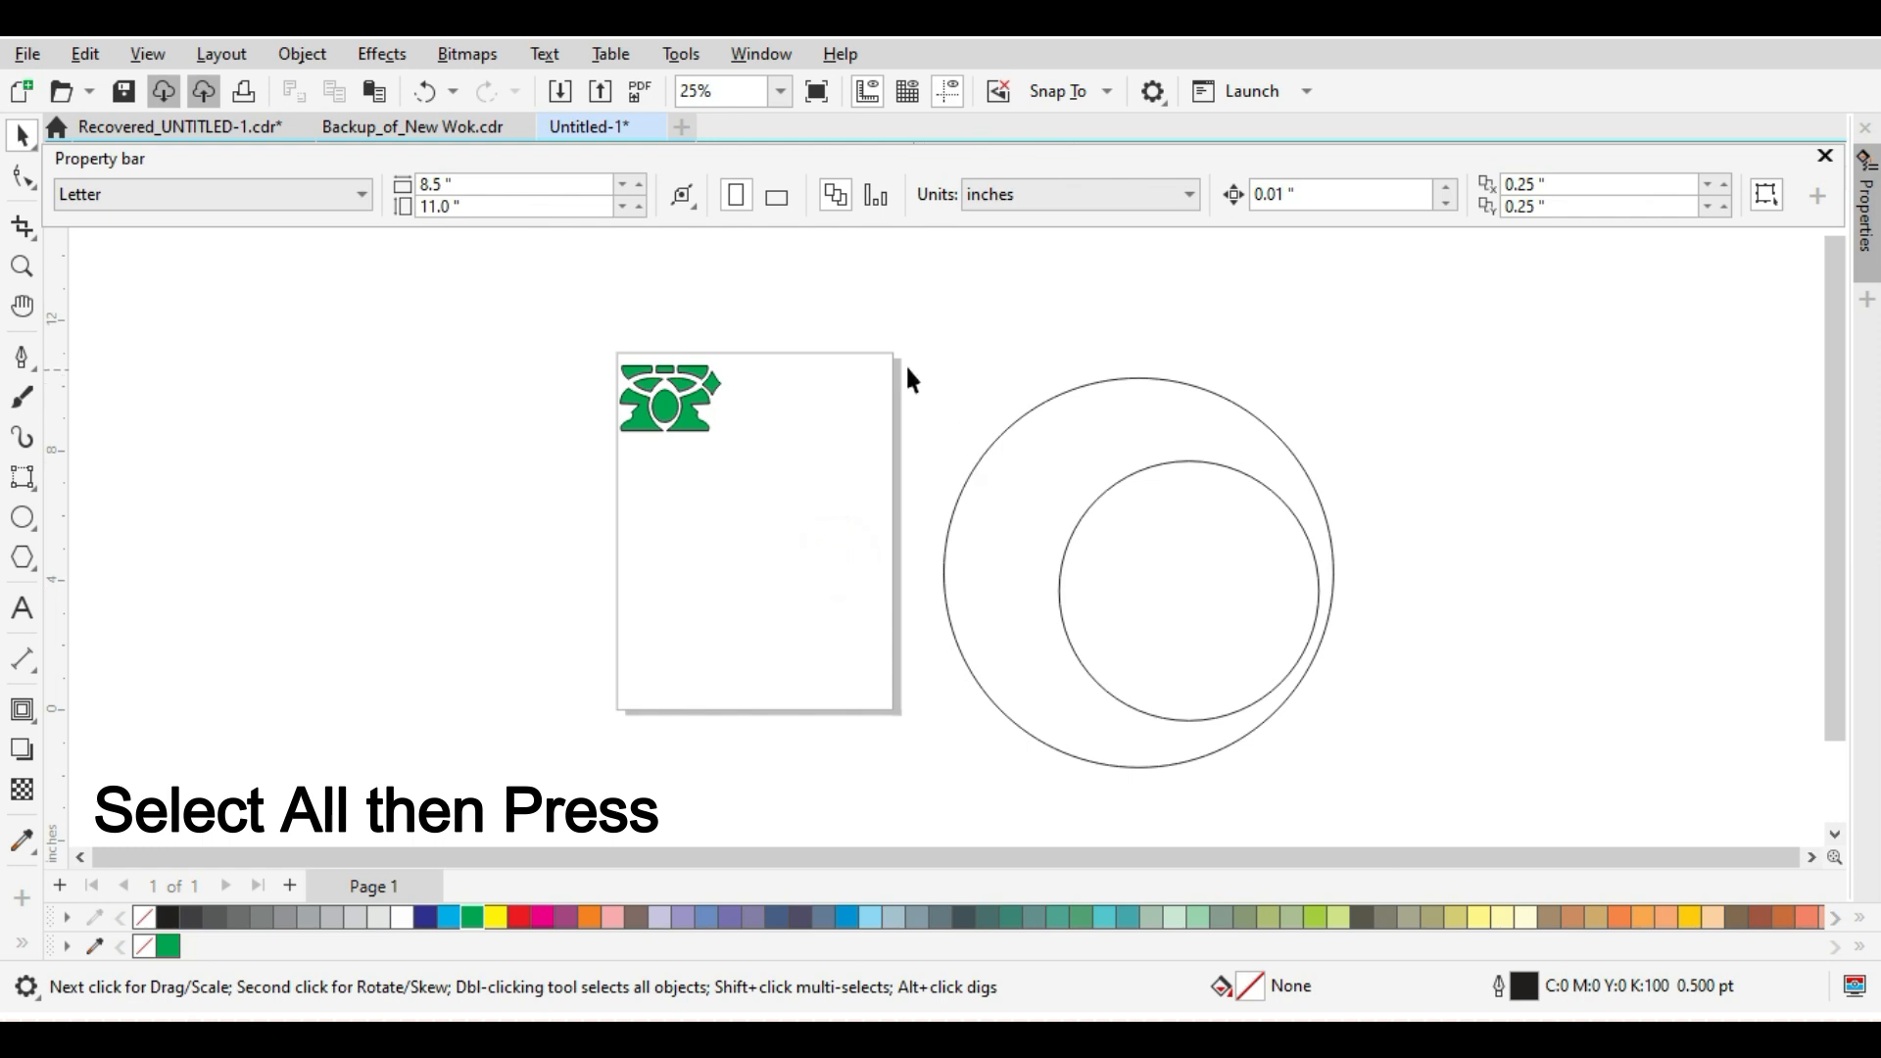
# Align the two circles horizontally and vertically so that they share the same center.
pyautogui.moveTo(1470, 769); pyautogui.dragTo(1501, 817)
pyautogui.press('e')
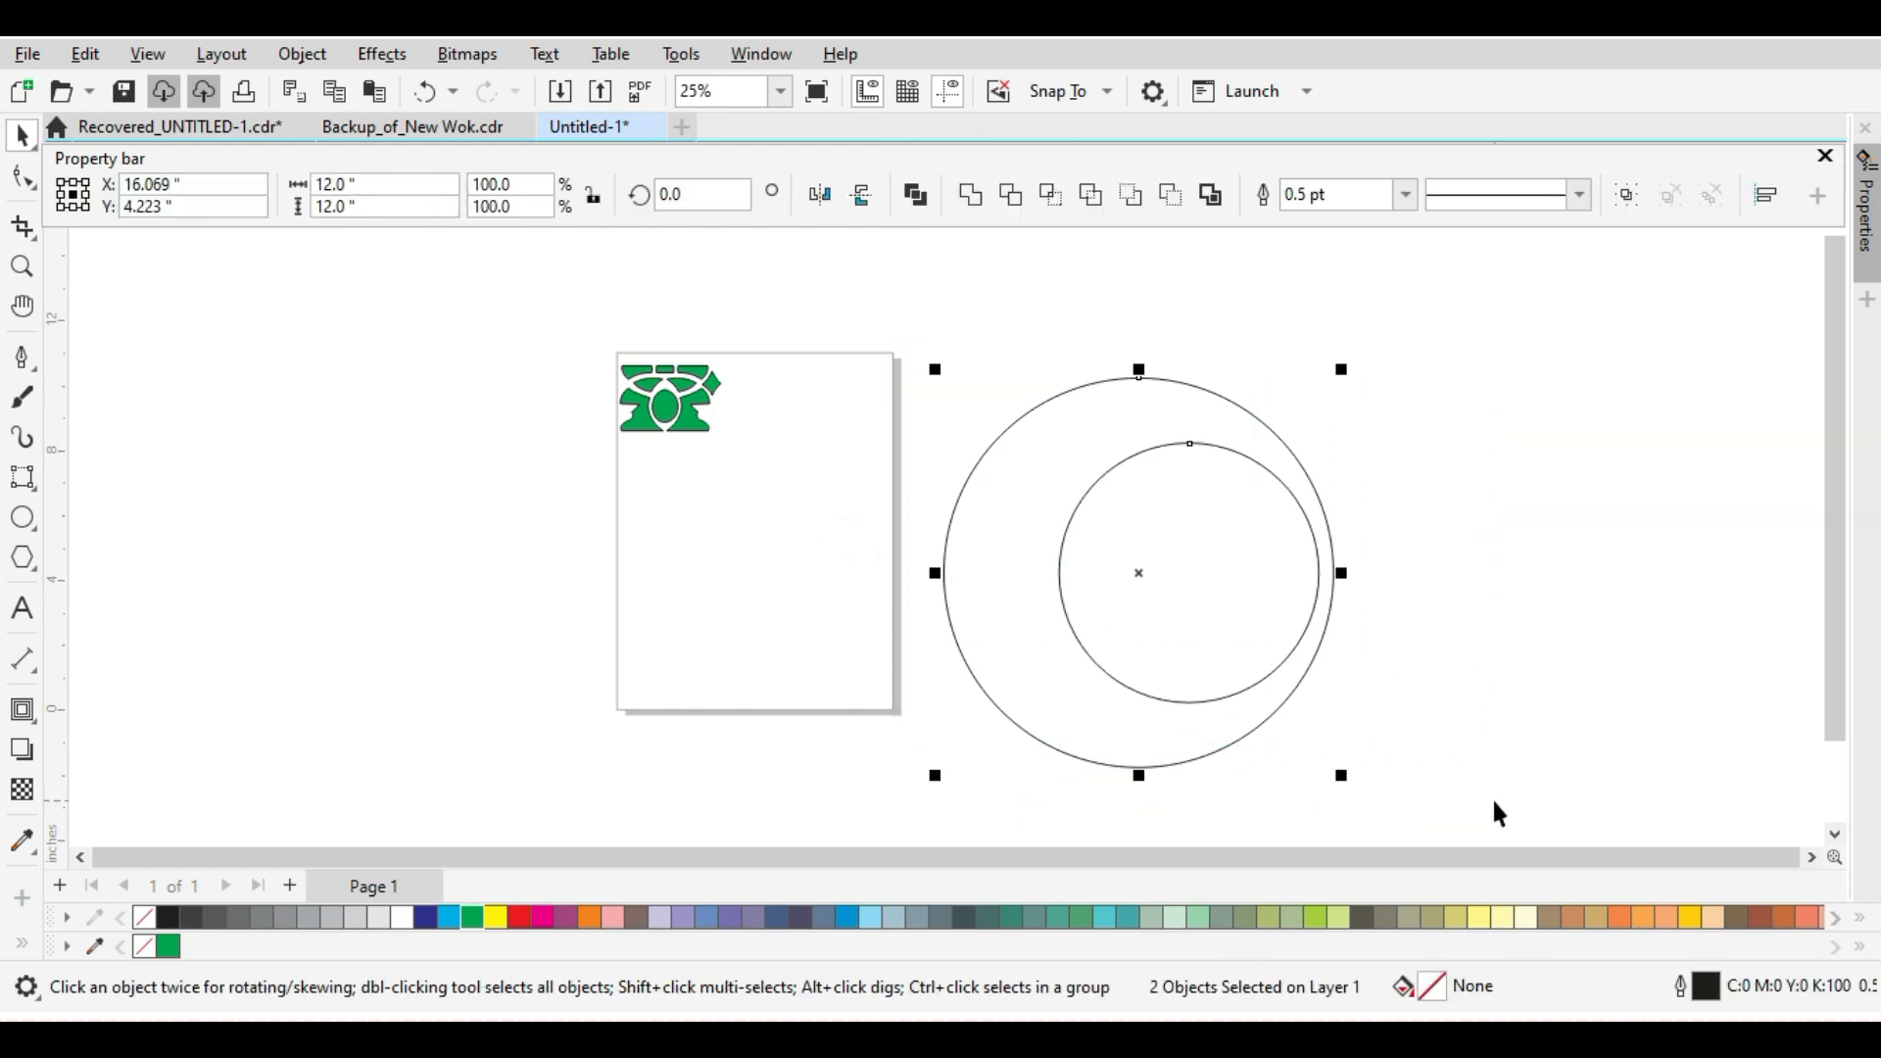
pyautogui.press('c')
pyautogui.click(1398, 686)
pyautogui.click(1172, 575)
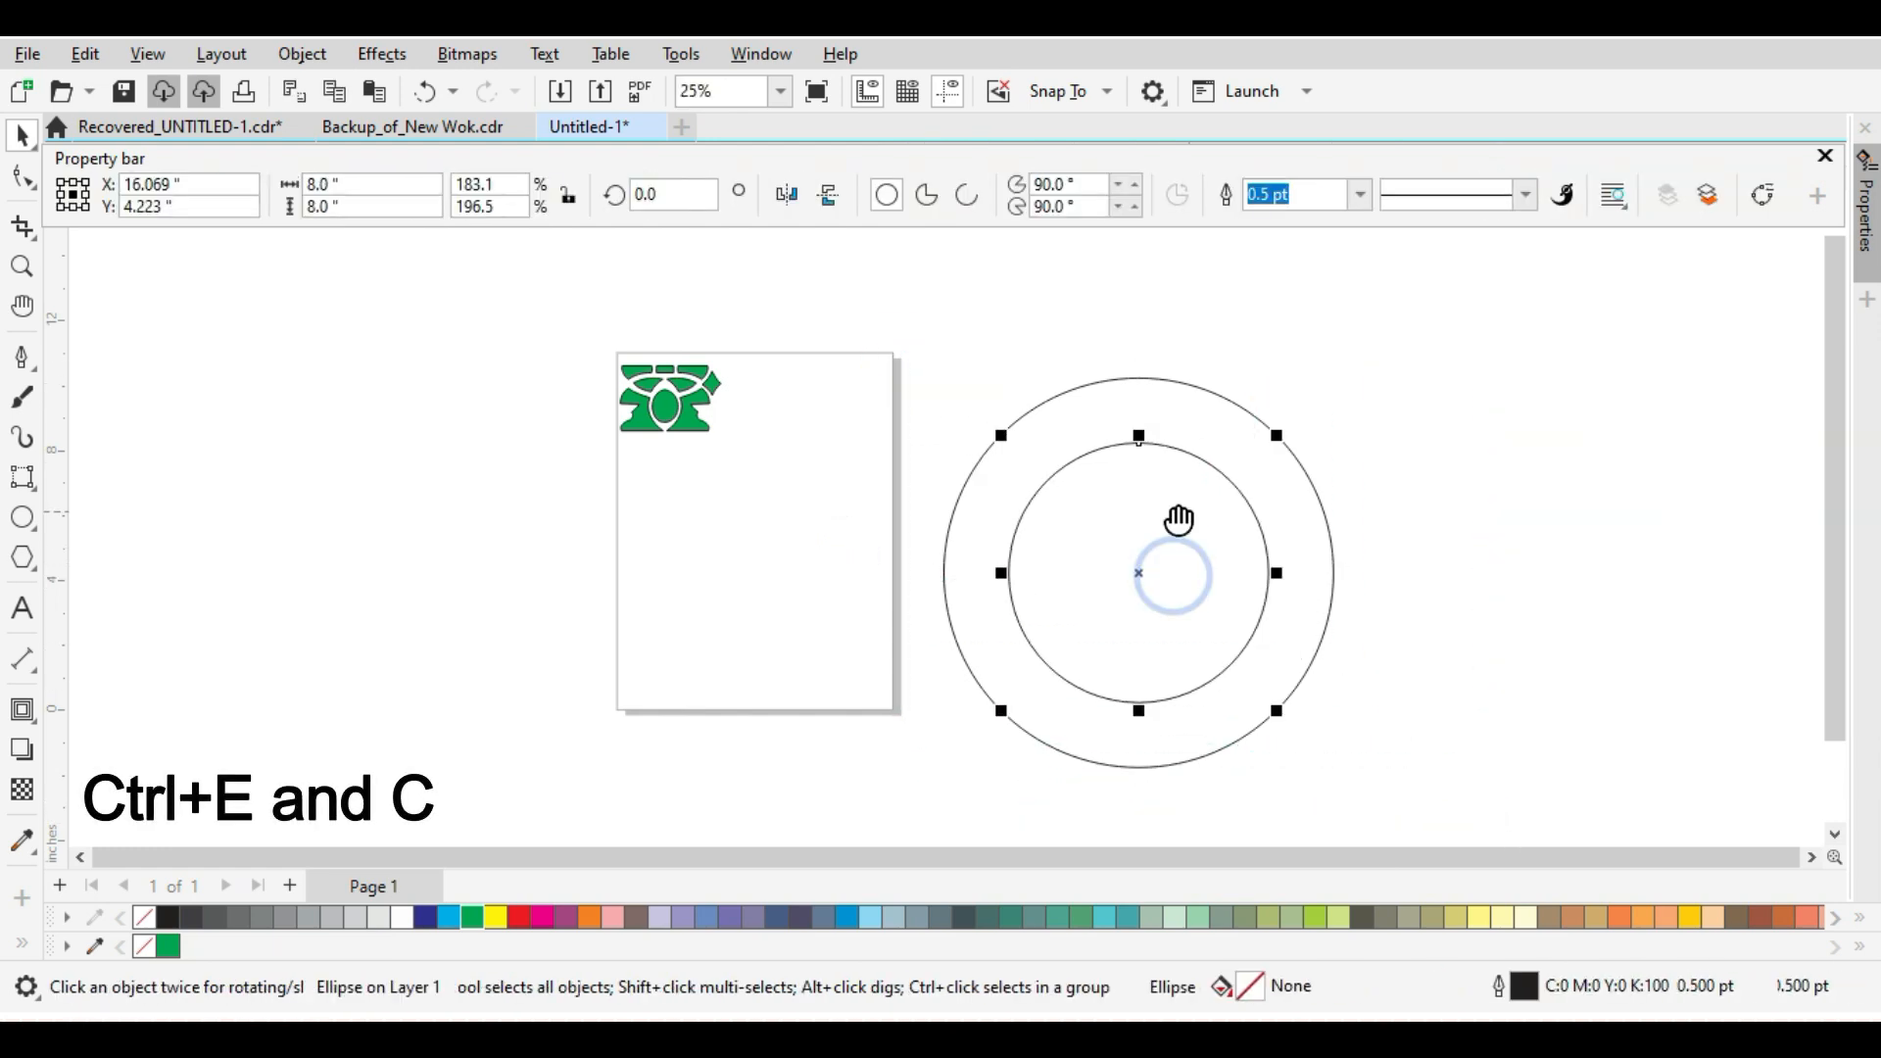
pyautogui.moveTo(1179, 520); pyautogui.dragTo(1020, 514)
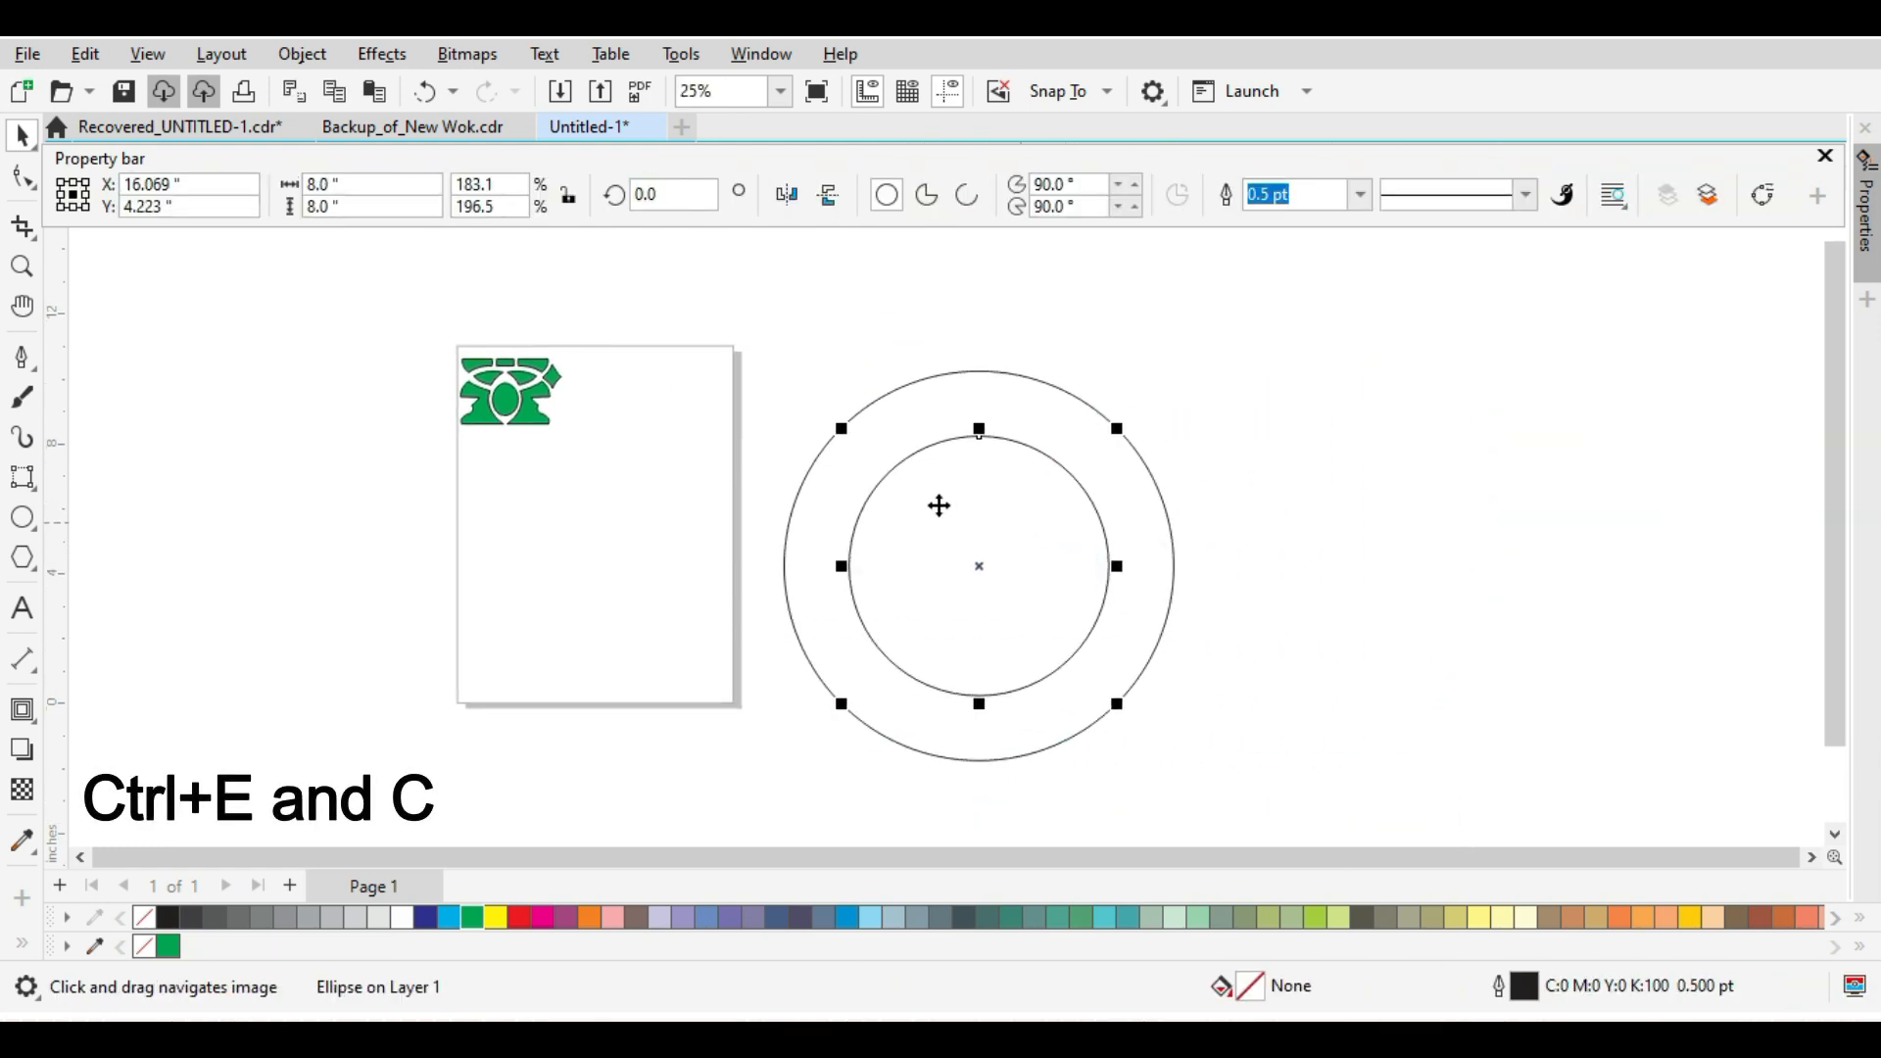
# Draw a horizontal line about 16.4 inches long across both circles and center it on them.
pyautogui.click(21, 357)
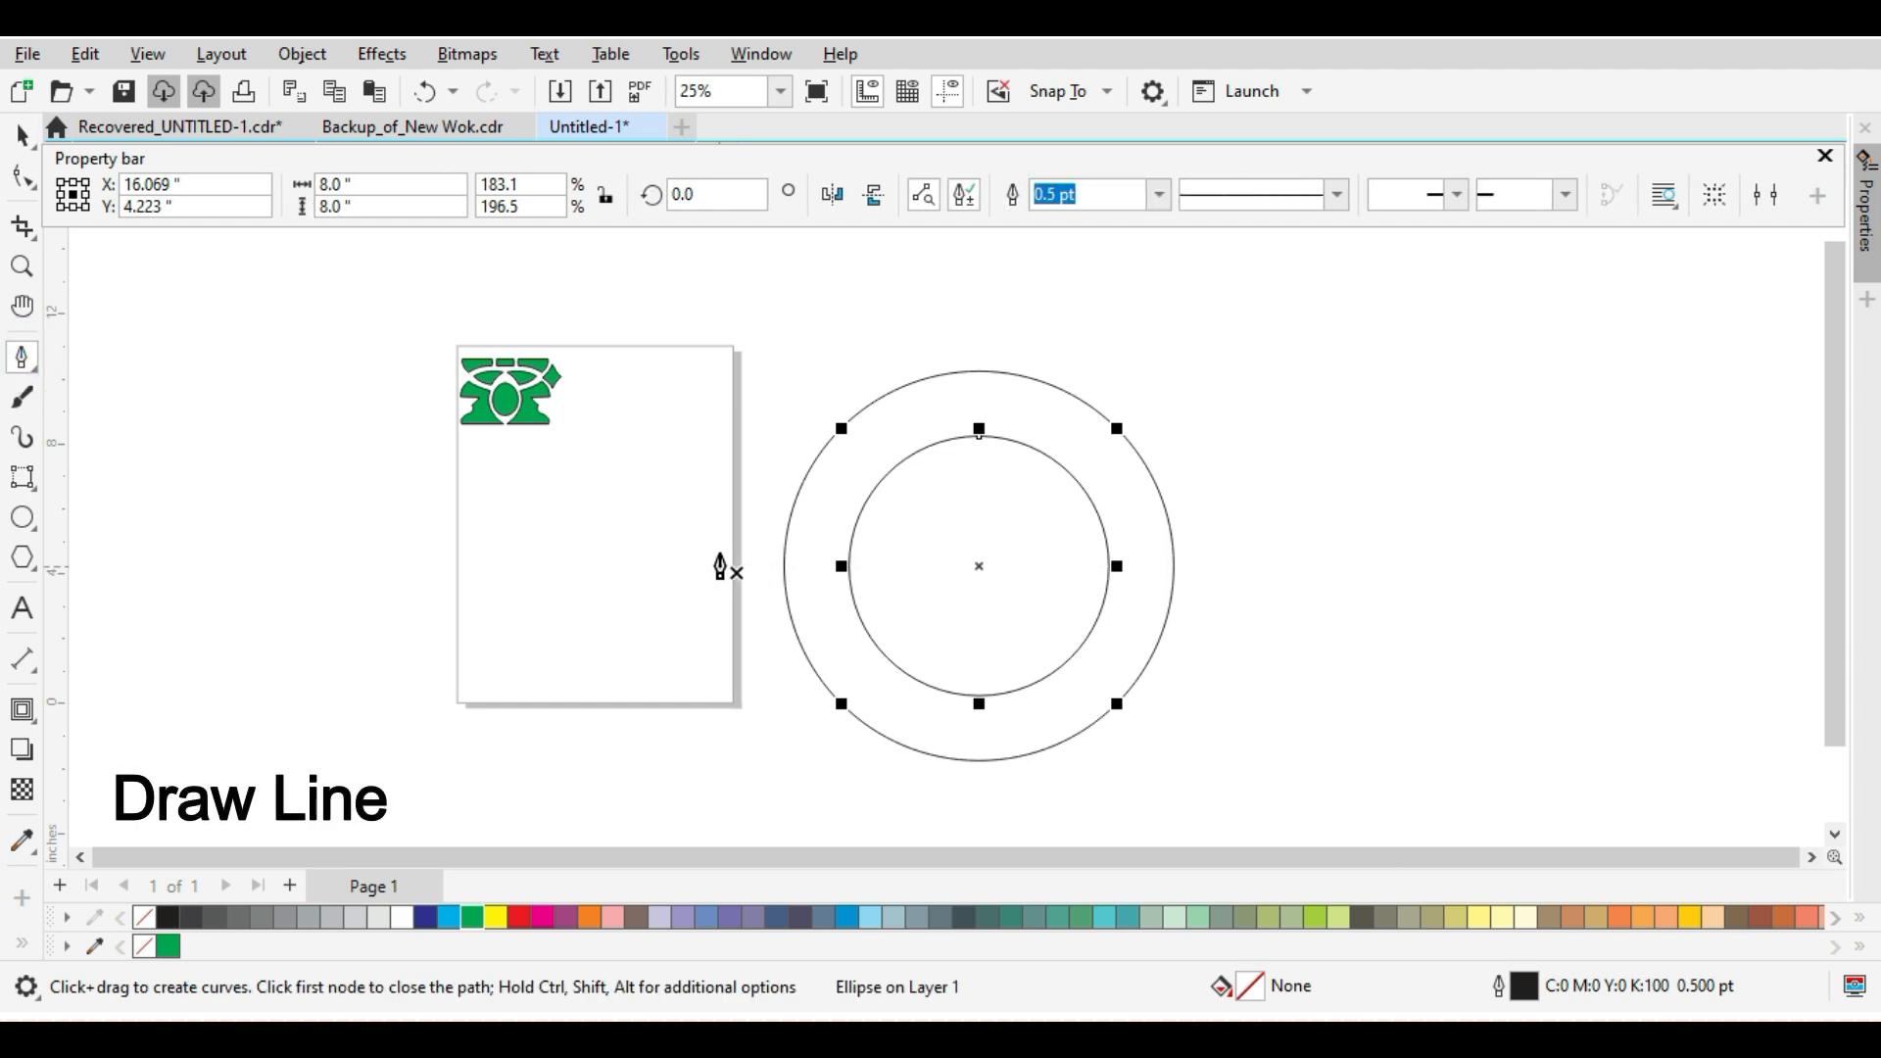
pyautogui.click(719, 566)
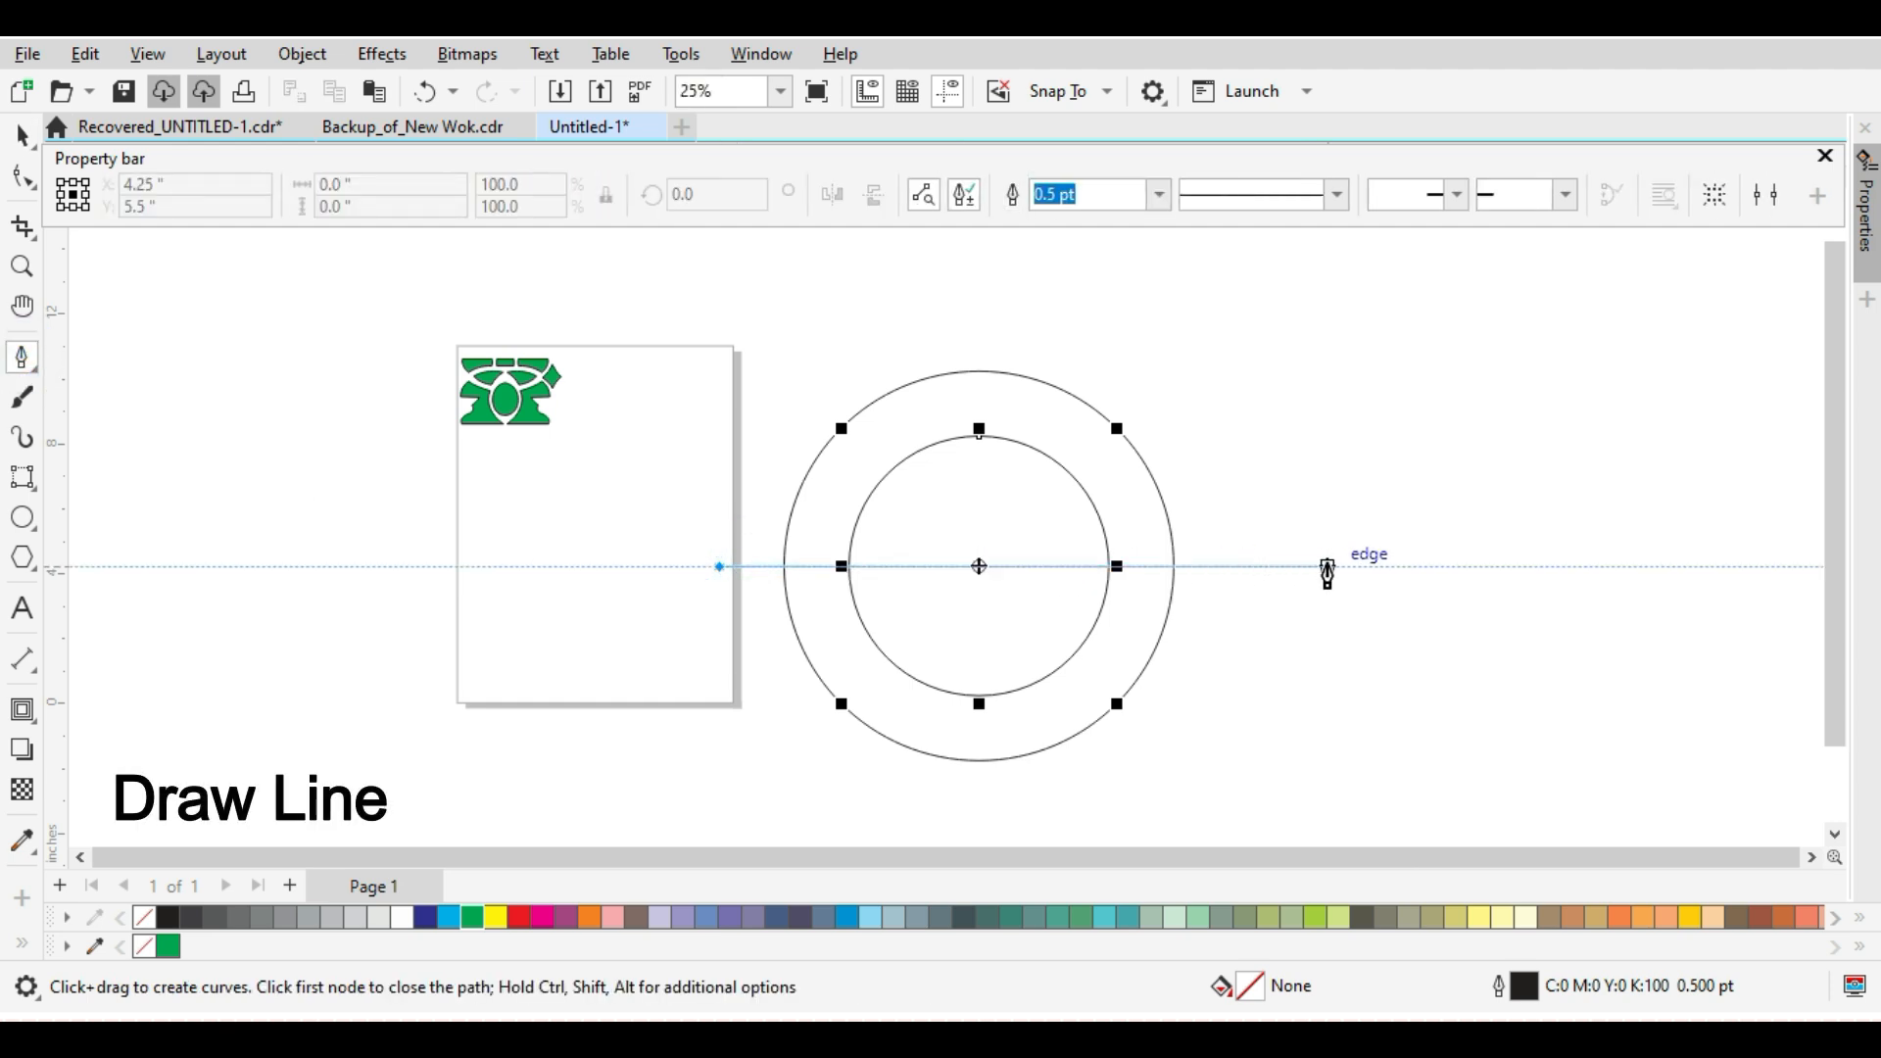
pyautogui.doubleClick(1261, 568)
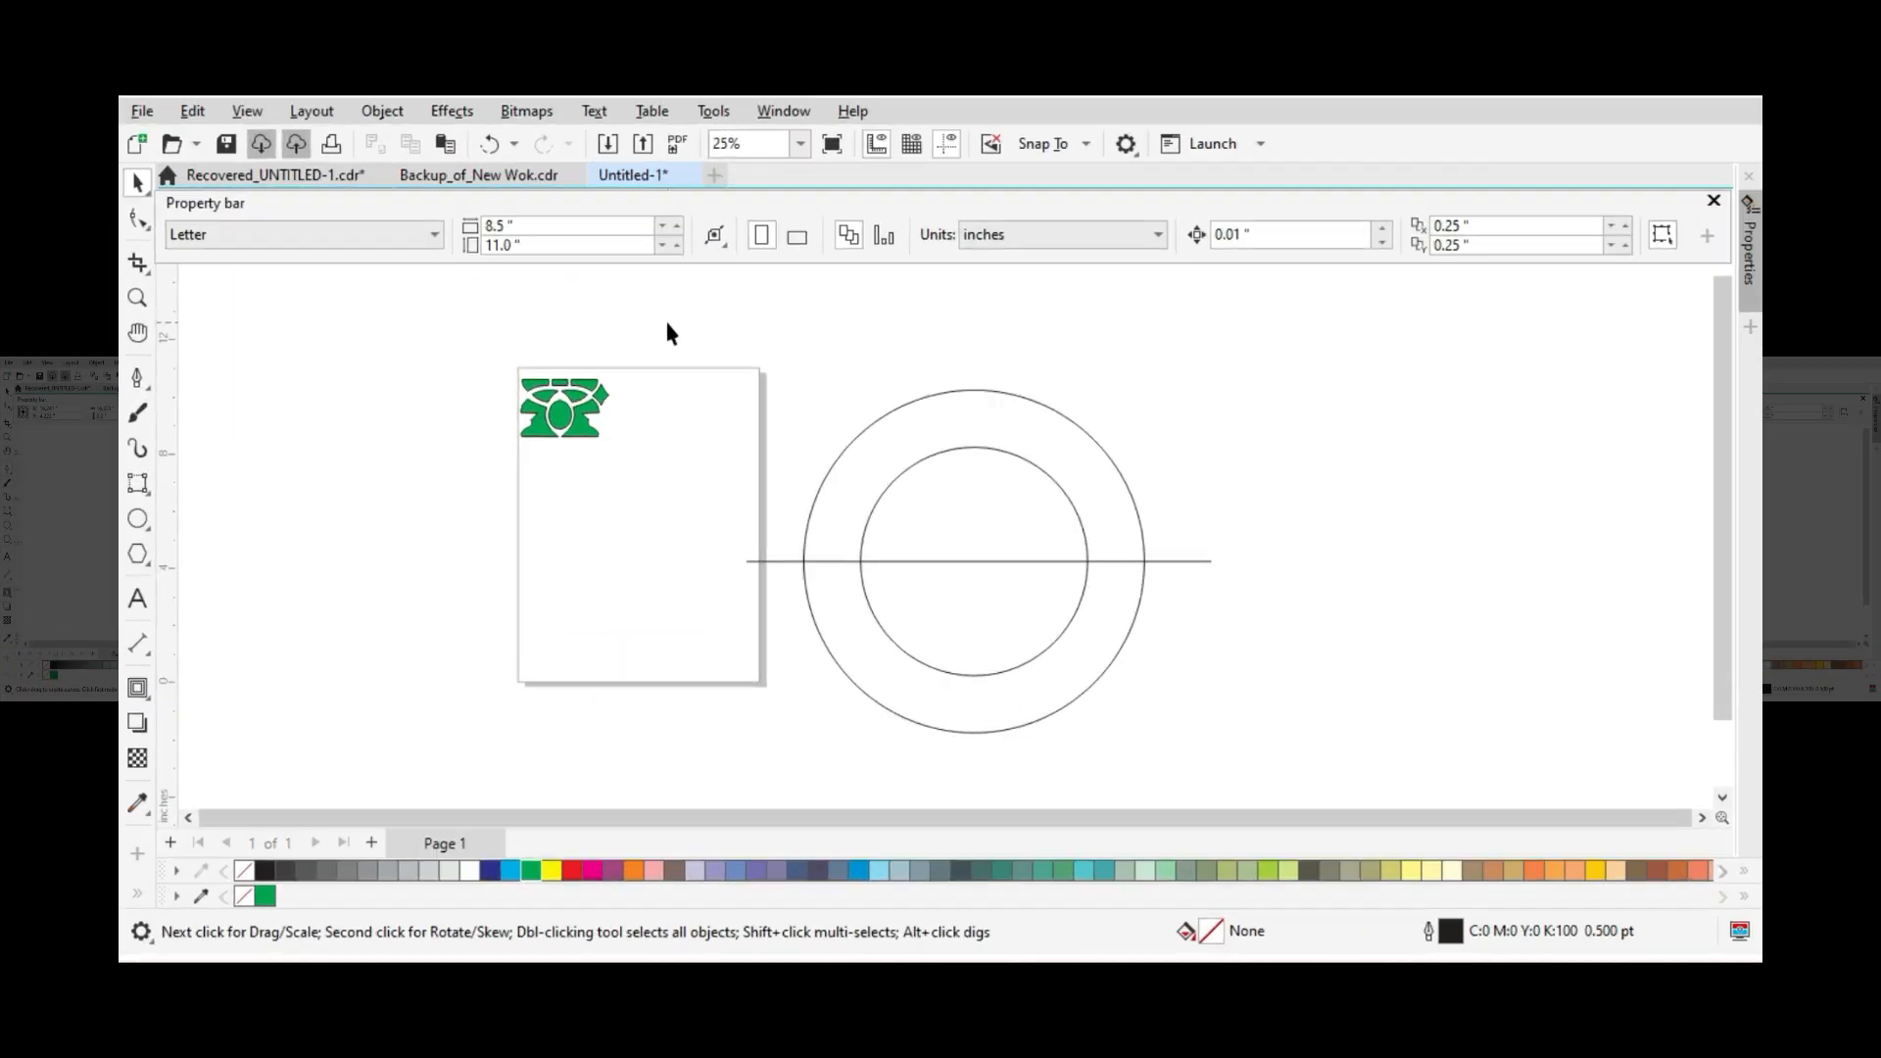
pyautogui.moveTo(629, 294); pyautogui.dragTo(1417, 796)
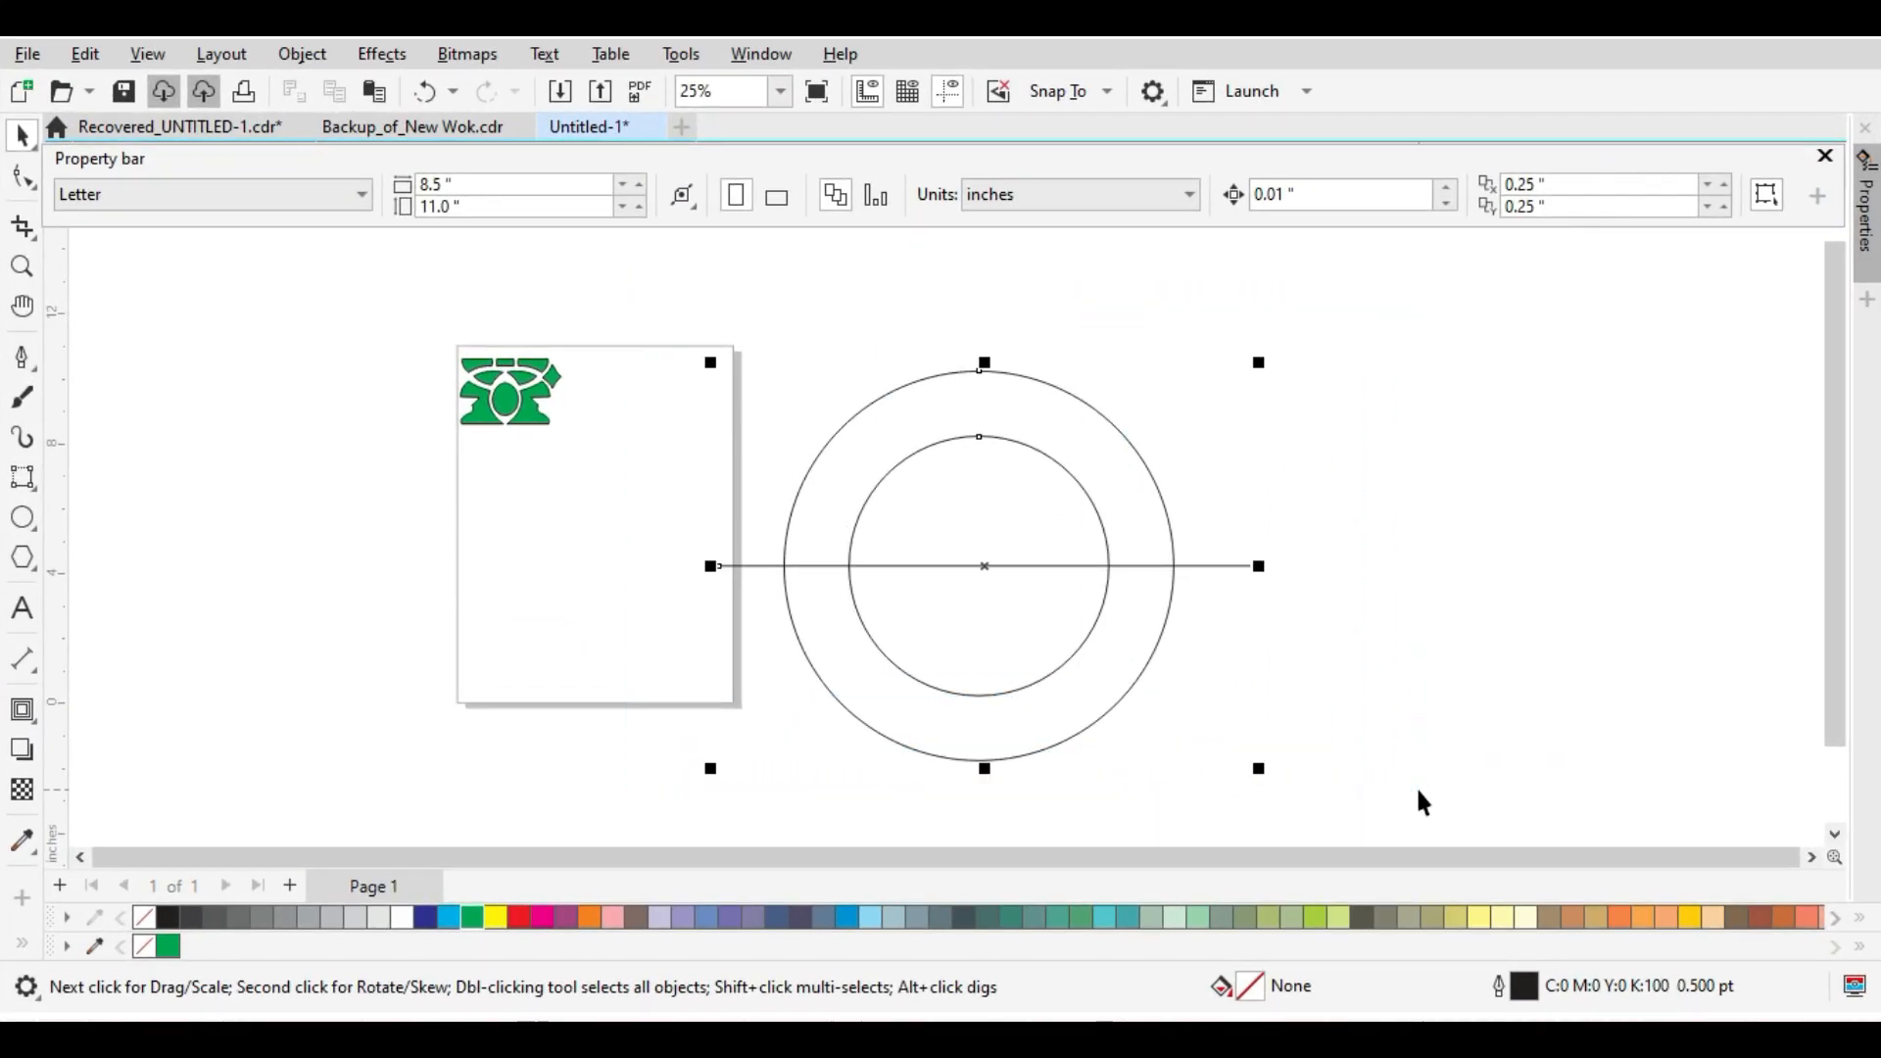
pyautogui.press('c')
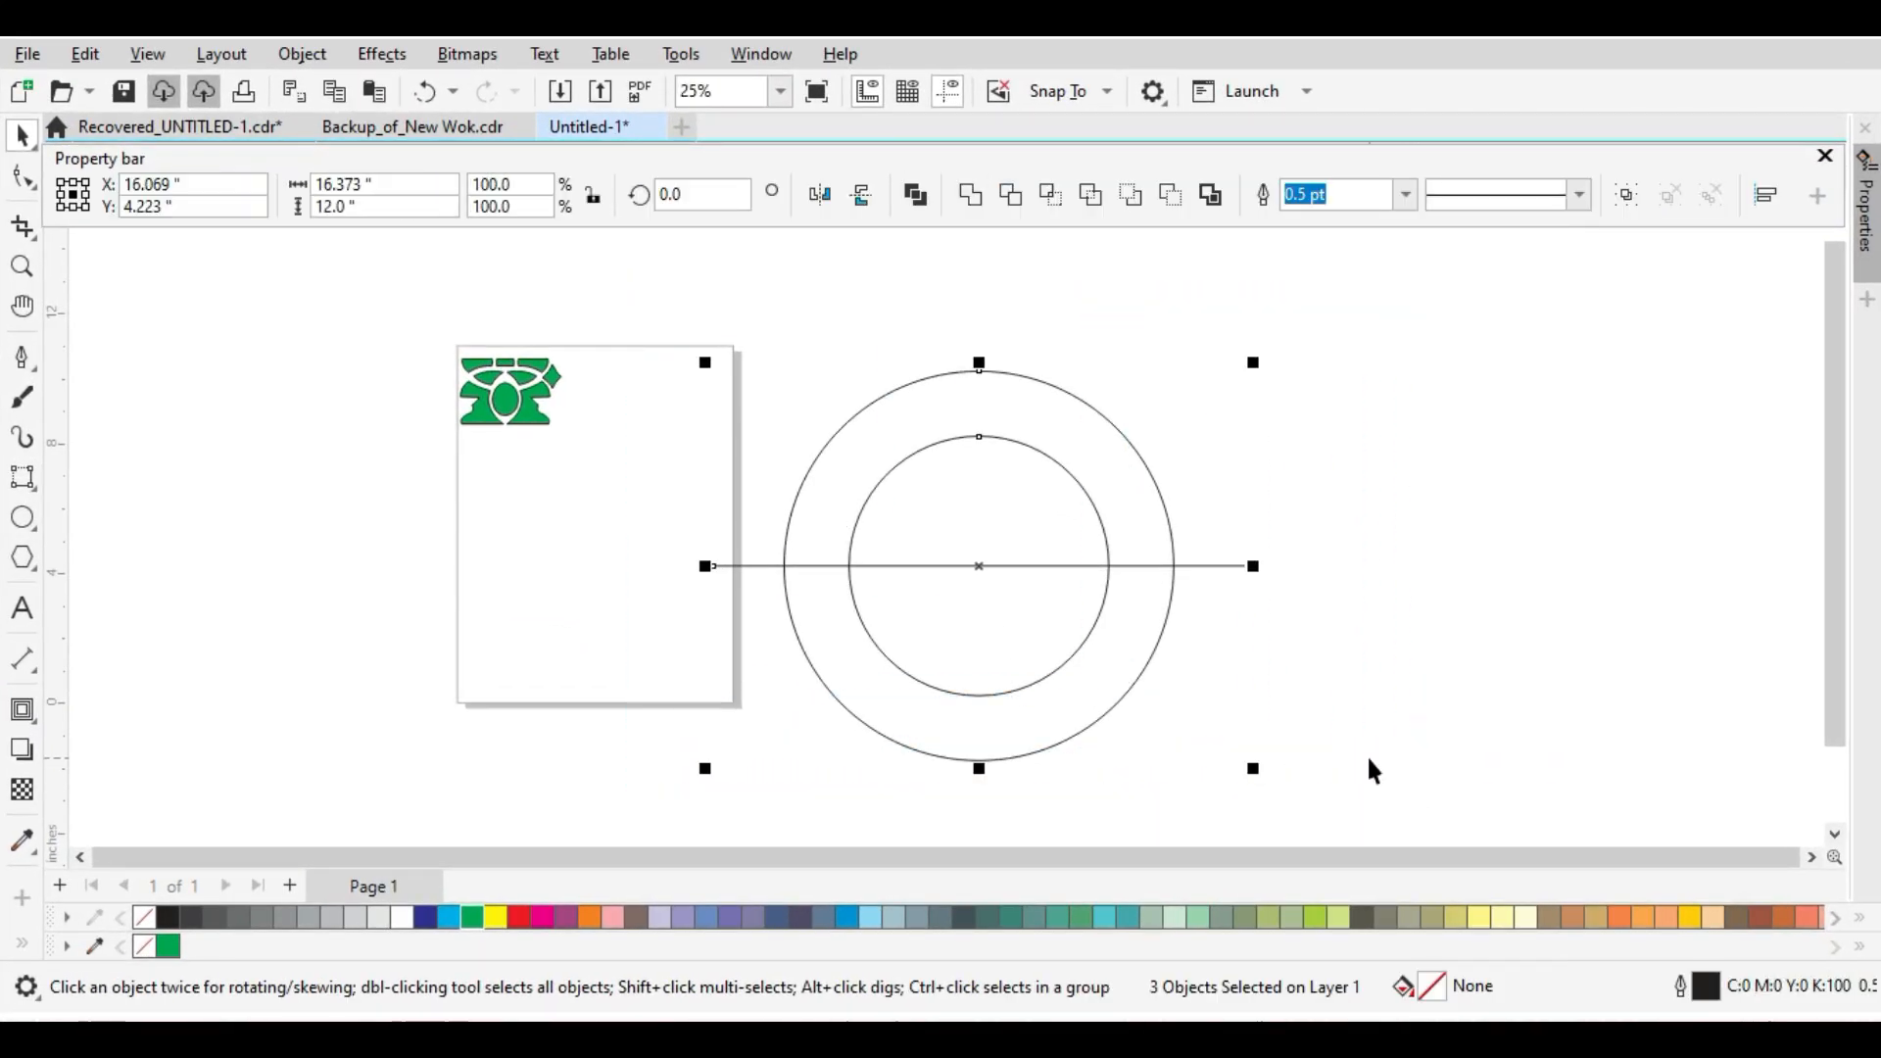
pyautogui.click(1321, 742)
# Make a copy of the line rotated 30° about its center and repeat the duplication until six evenly spaced lines cross the circles.
pyautogui.click(1028, 566)
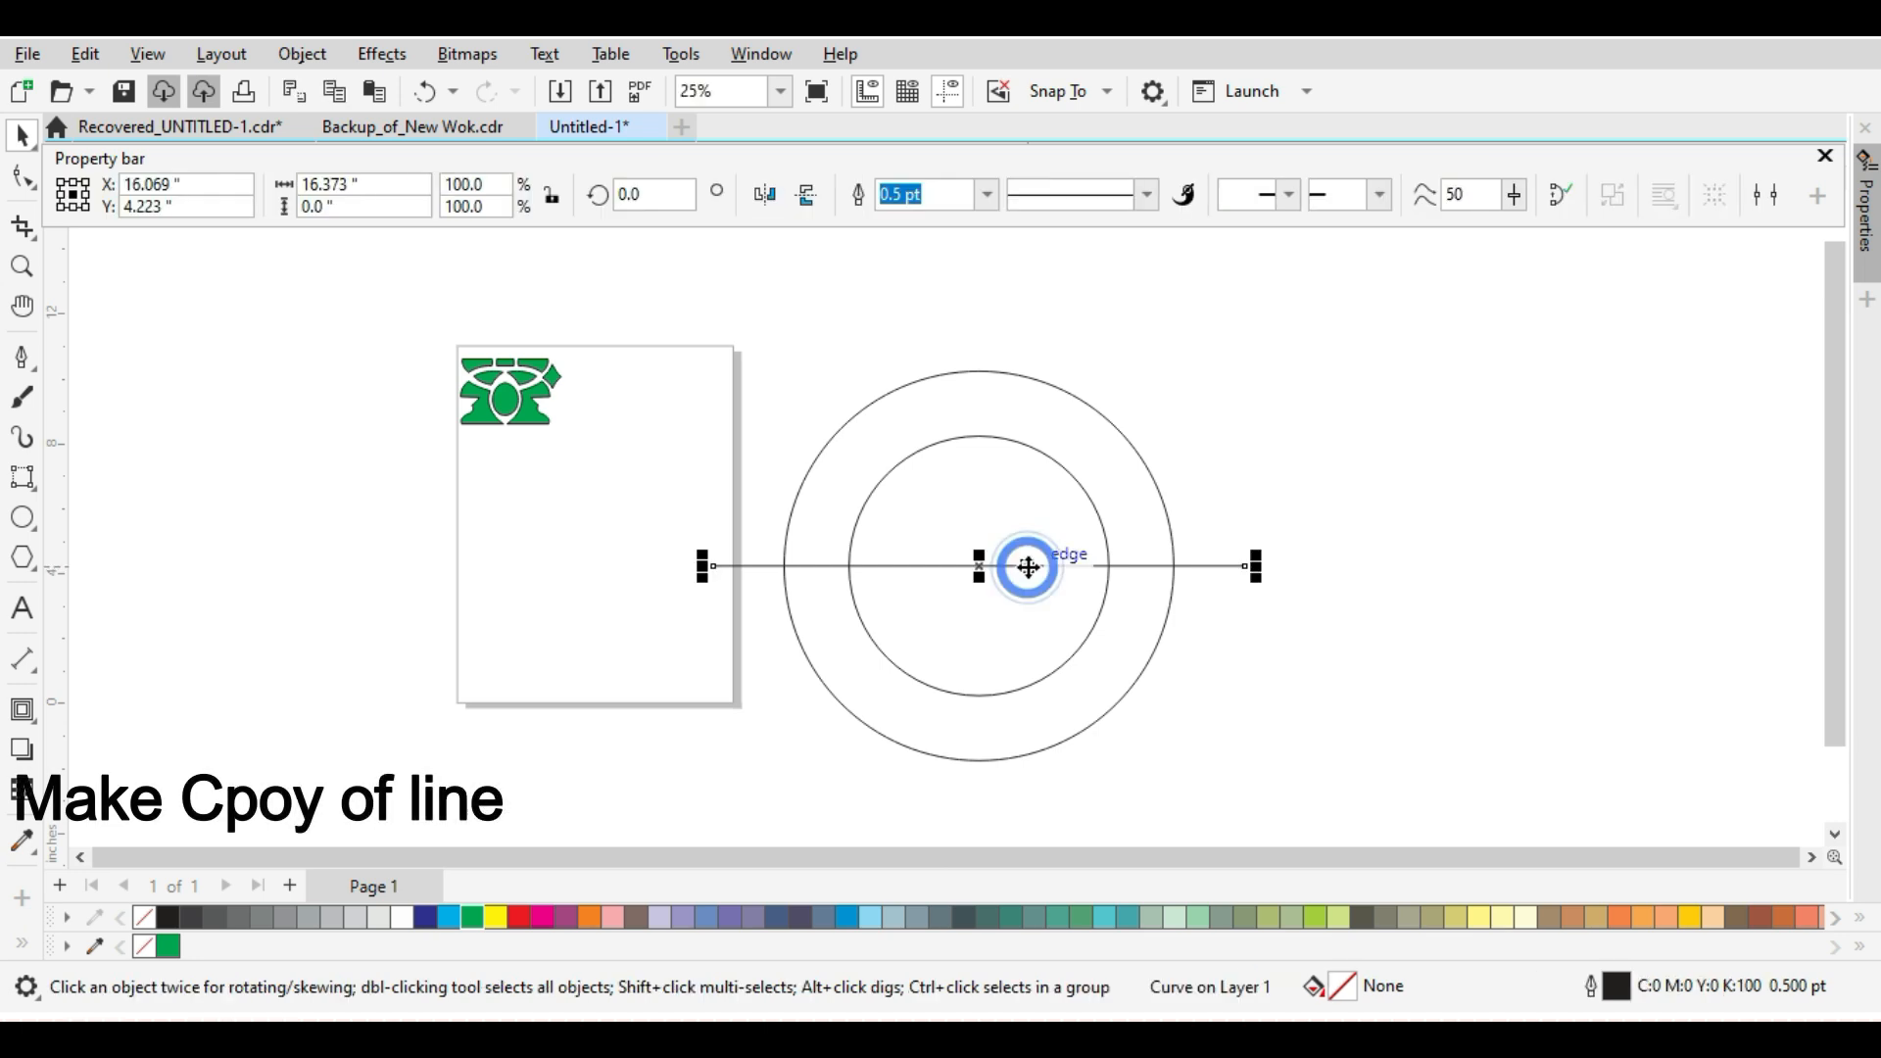
pyautogui.click(1028, 566)
pyautogui.moveTo(1258, 556); pyautogui.dragTo(1244, 439)
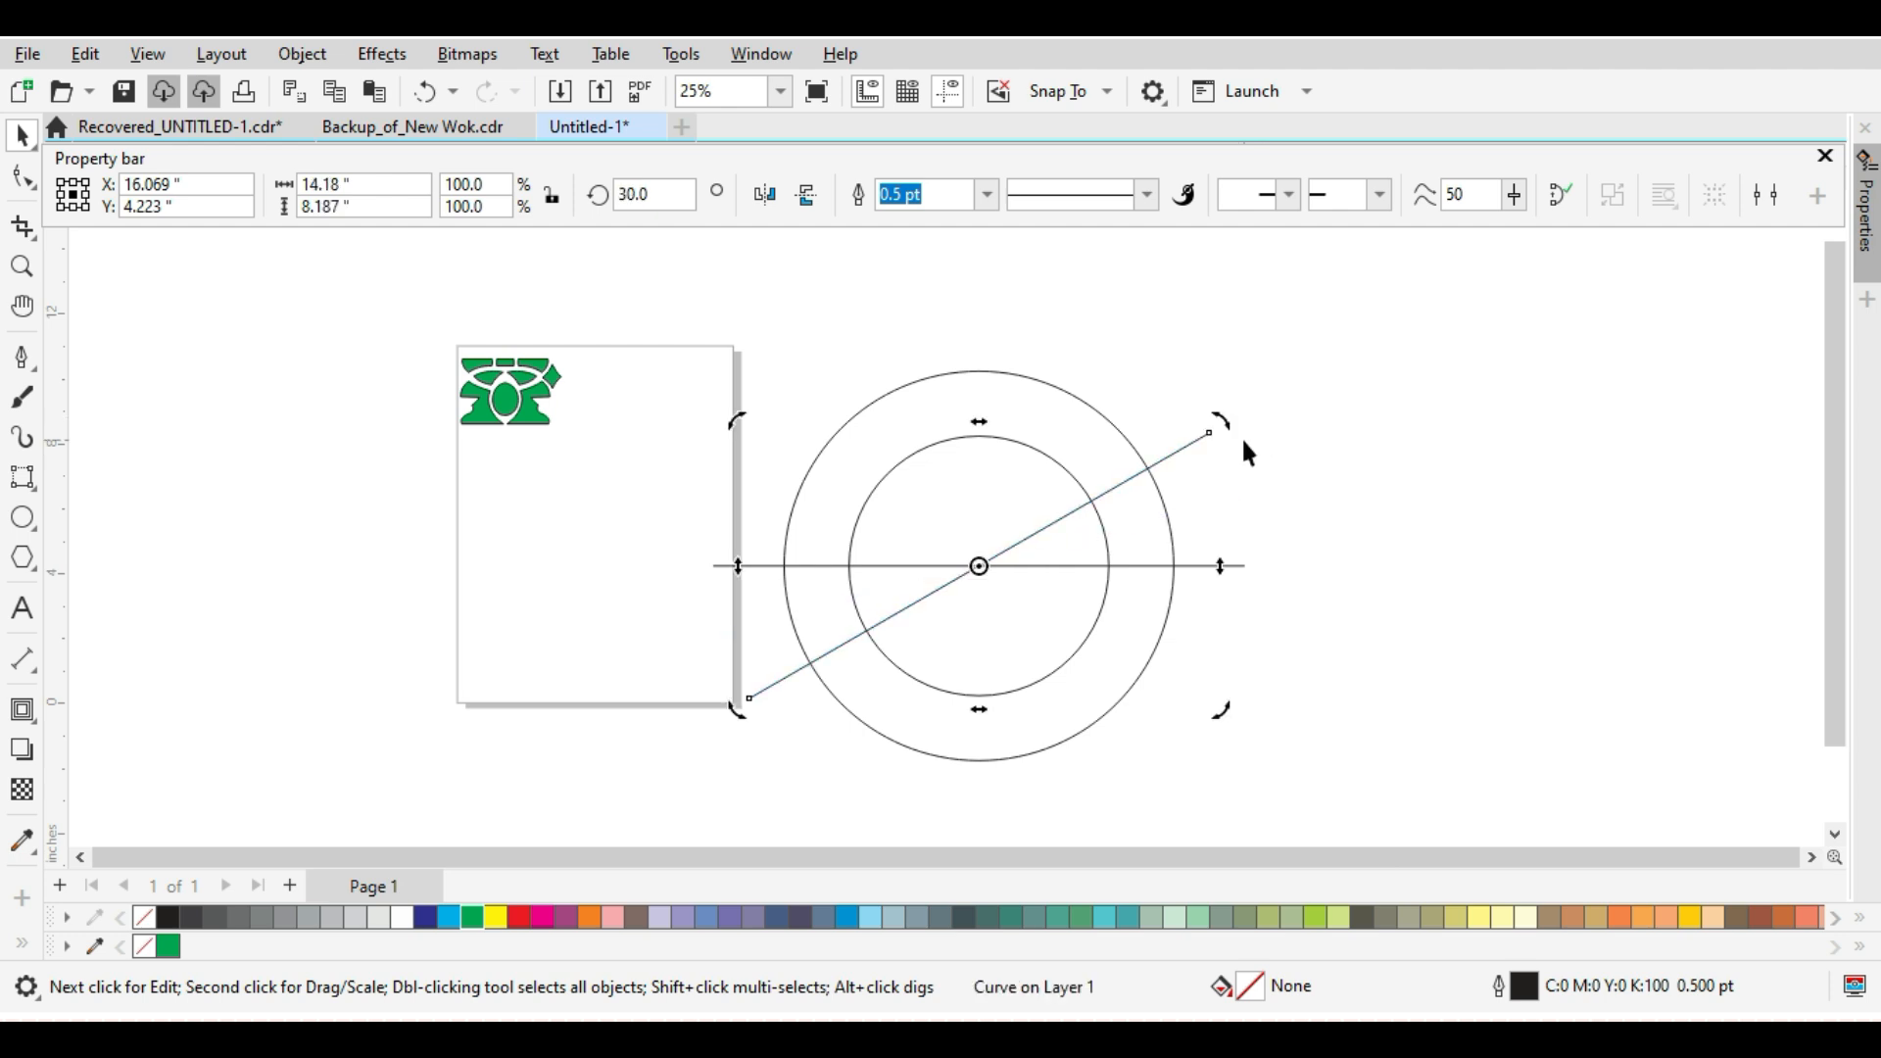
pyautogui.hotkey('ctrl', 'd')
pyautogui.hotkey('ctrl', 'd')
pyautogui.hotkey('ctrl', 'd')
pyautogui.hotkey('ctrl', 'd')
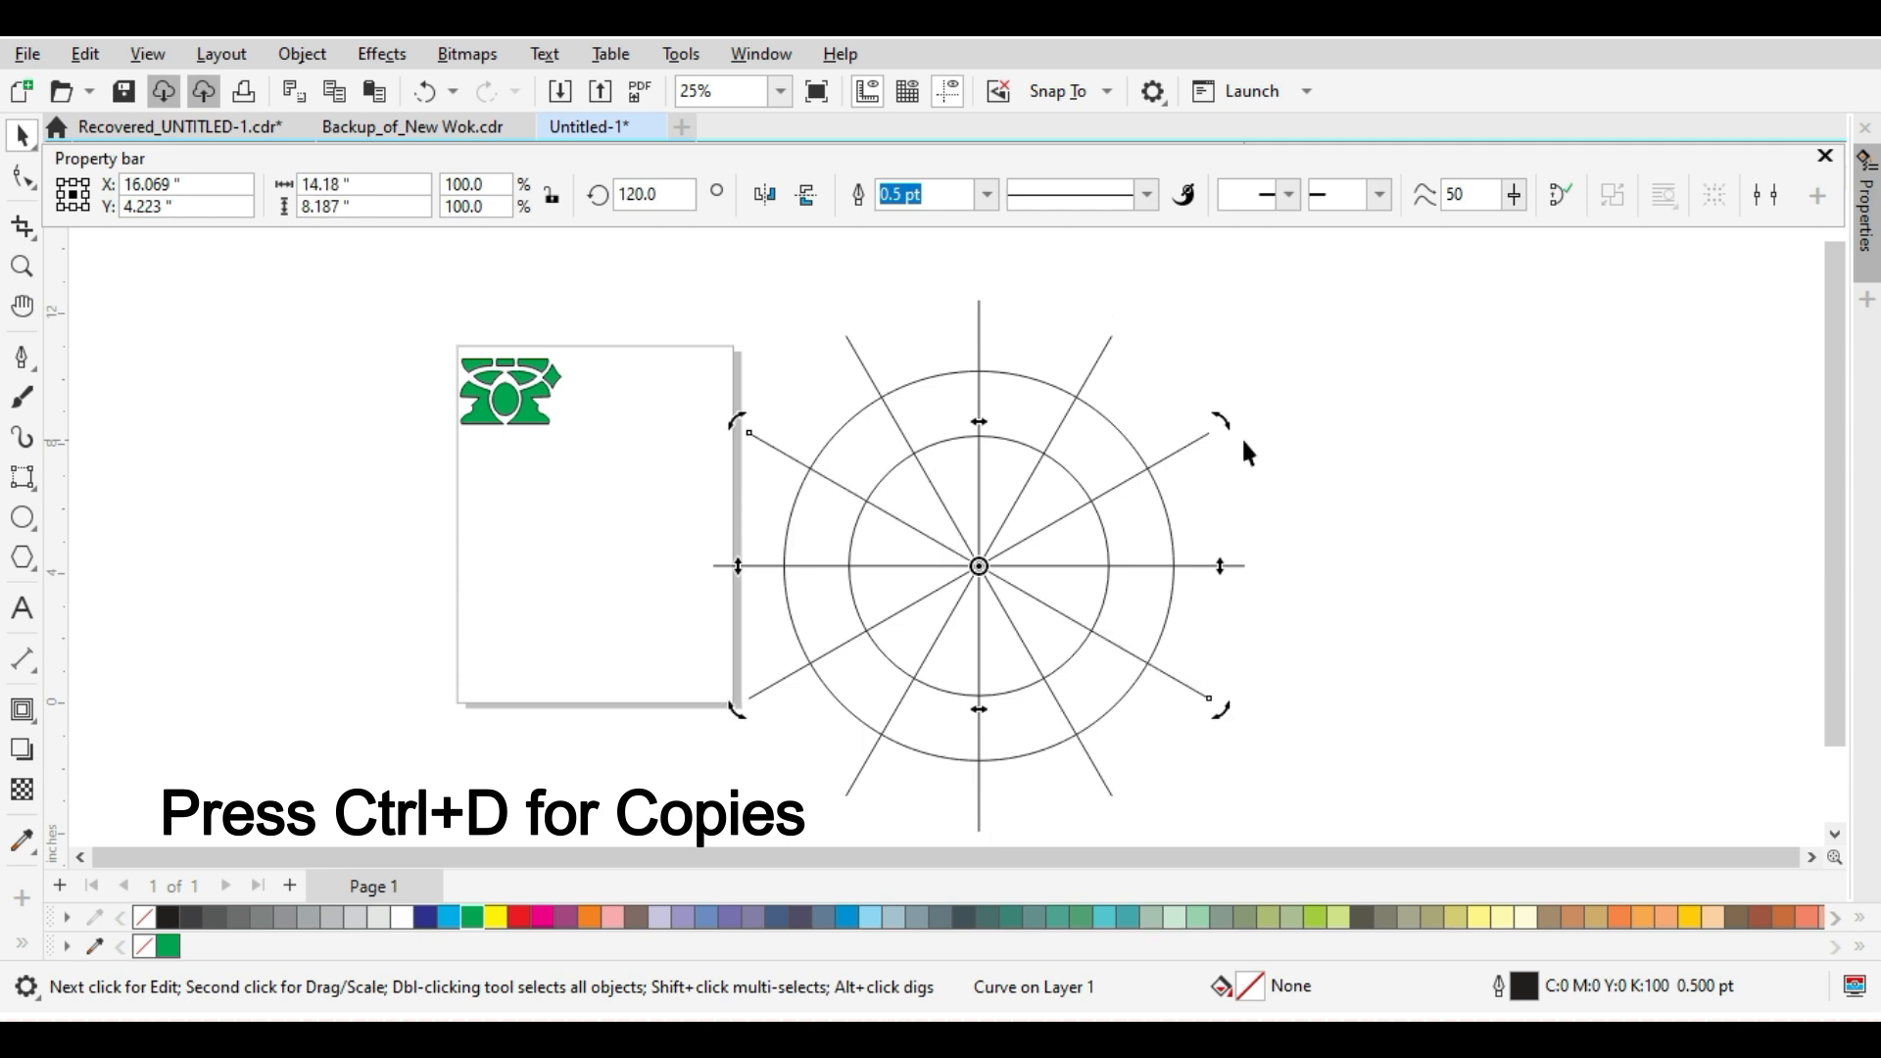
pyautogui.click(1290, 447)
pyautogui.scroll(-2, 789, 347)
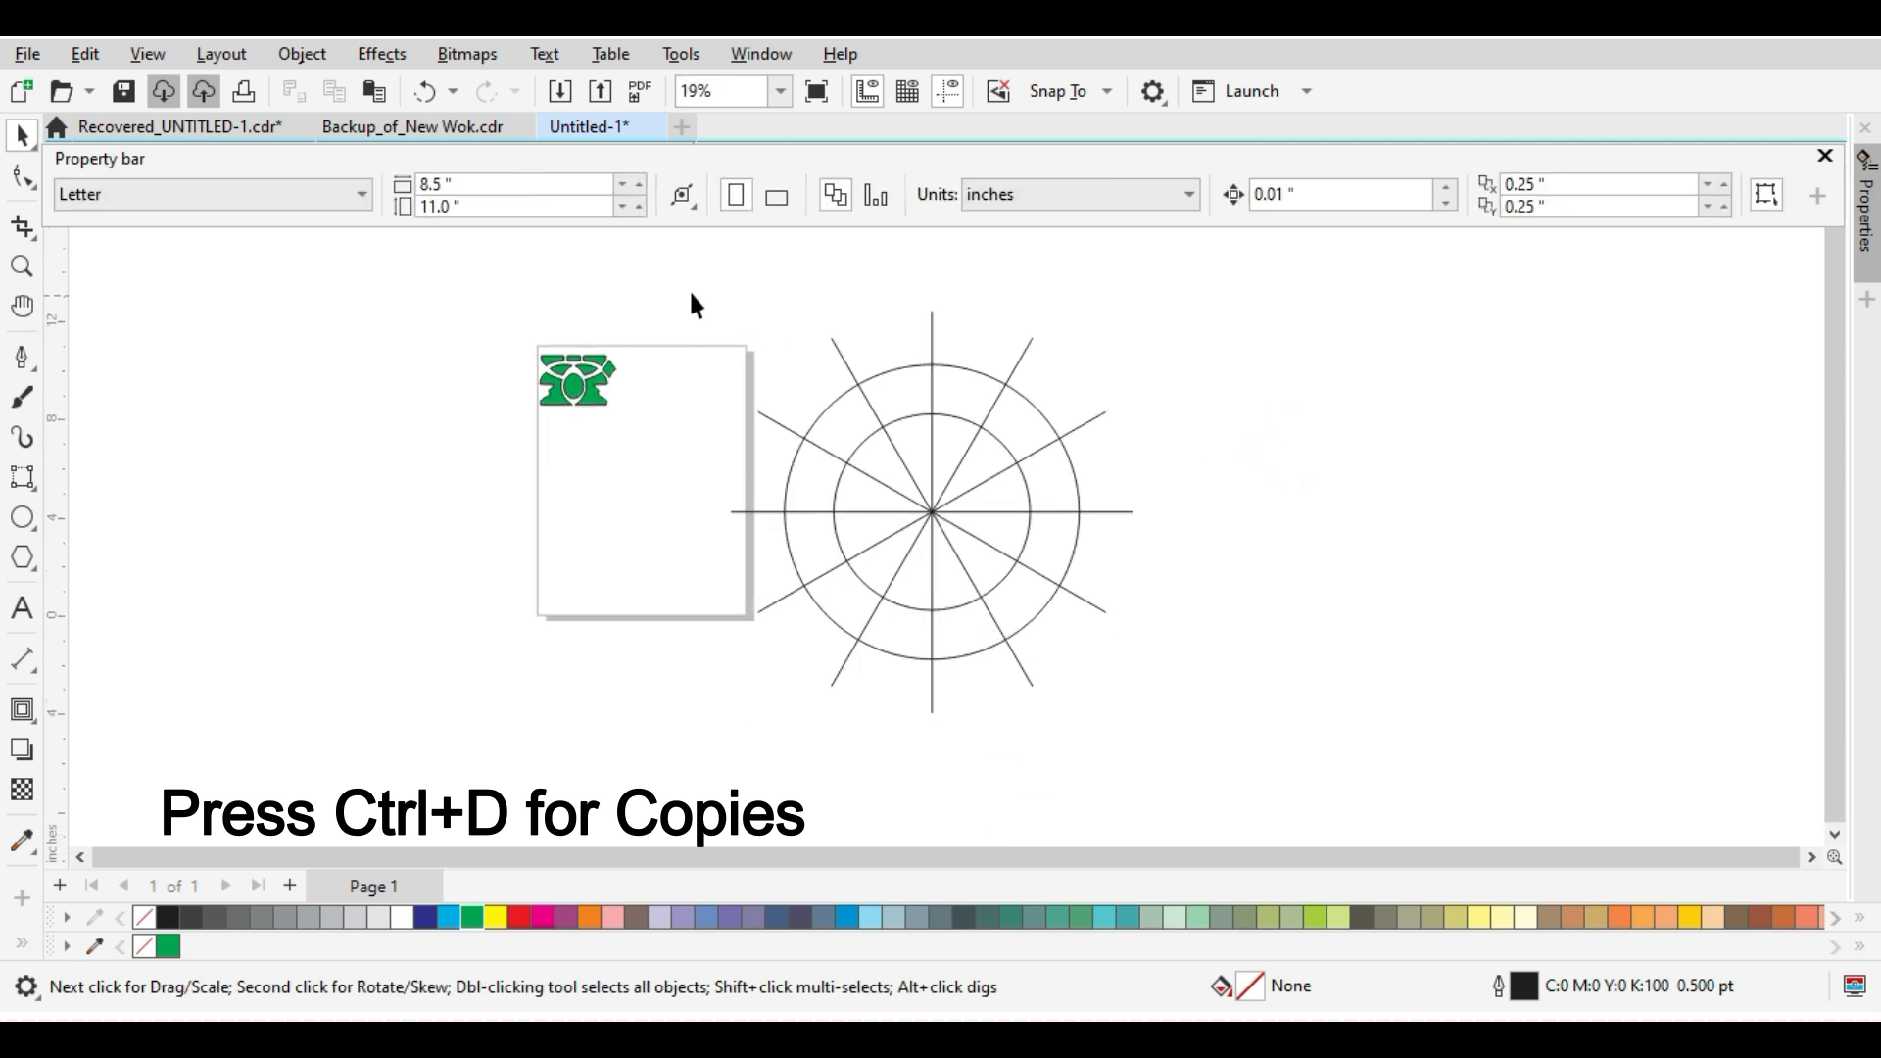
# Copy the 8-inch inner circle to the clipboard.
pyautogui.moveTo(1163, 600); pyautogui.dragTo(1306, 743)
pyautogui.press('Escape')
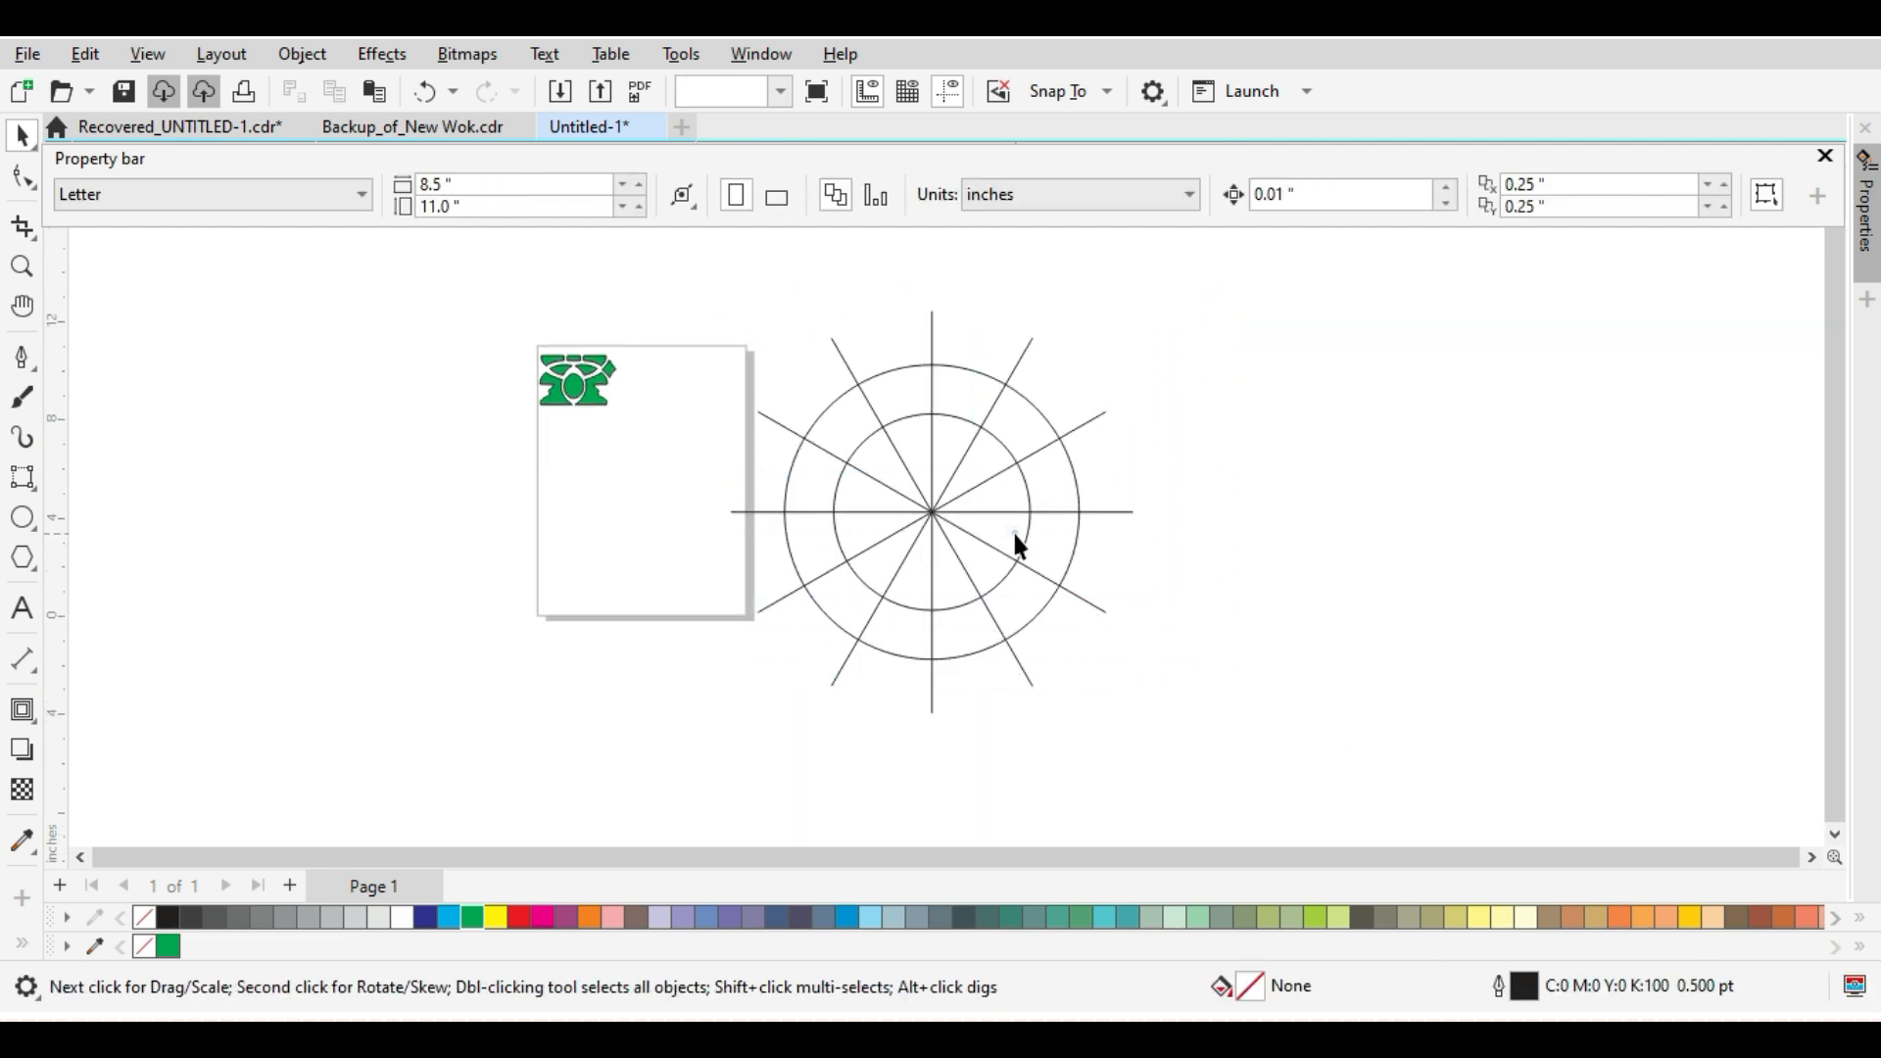
pyautogui.click(1015, 534)
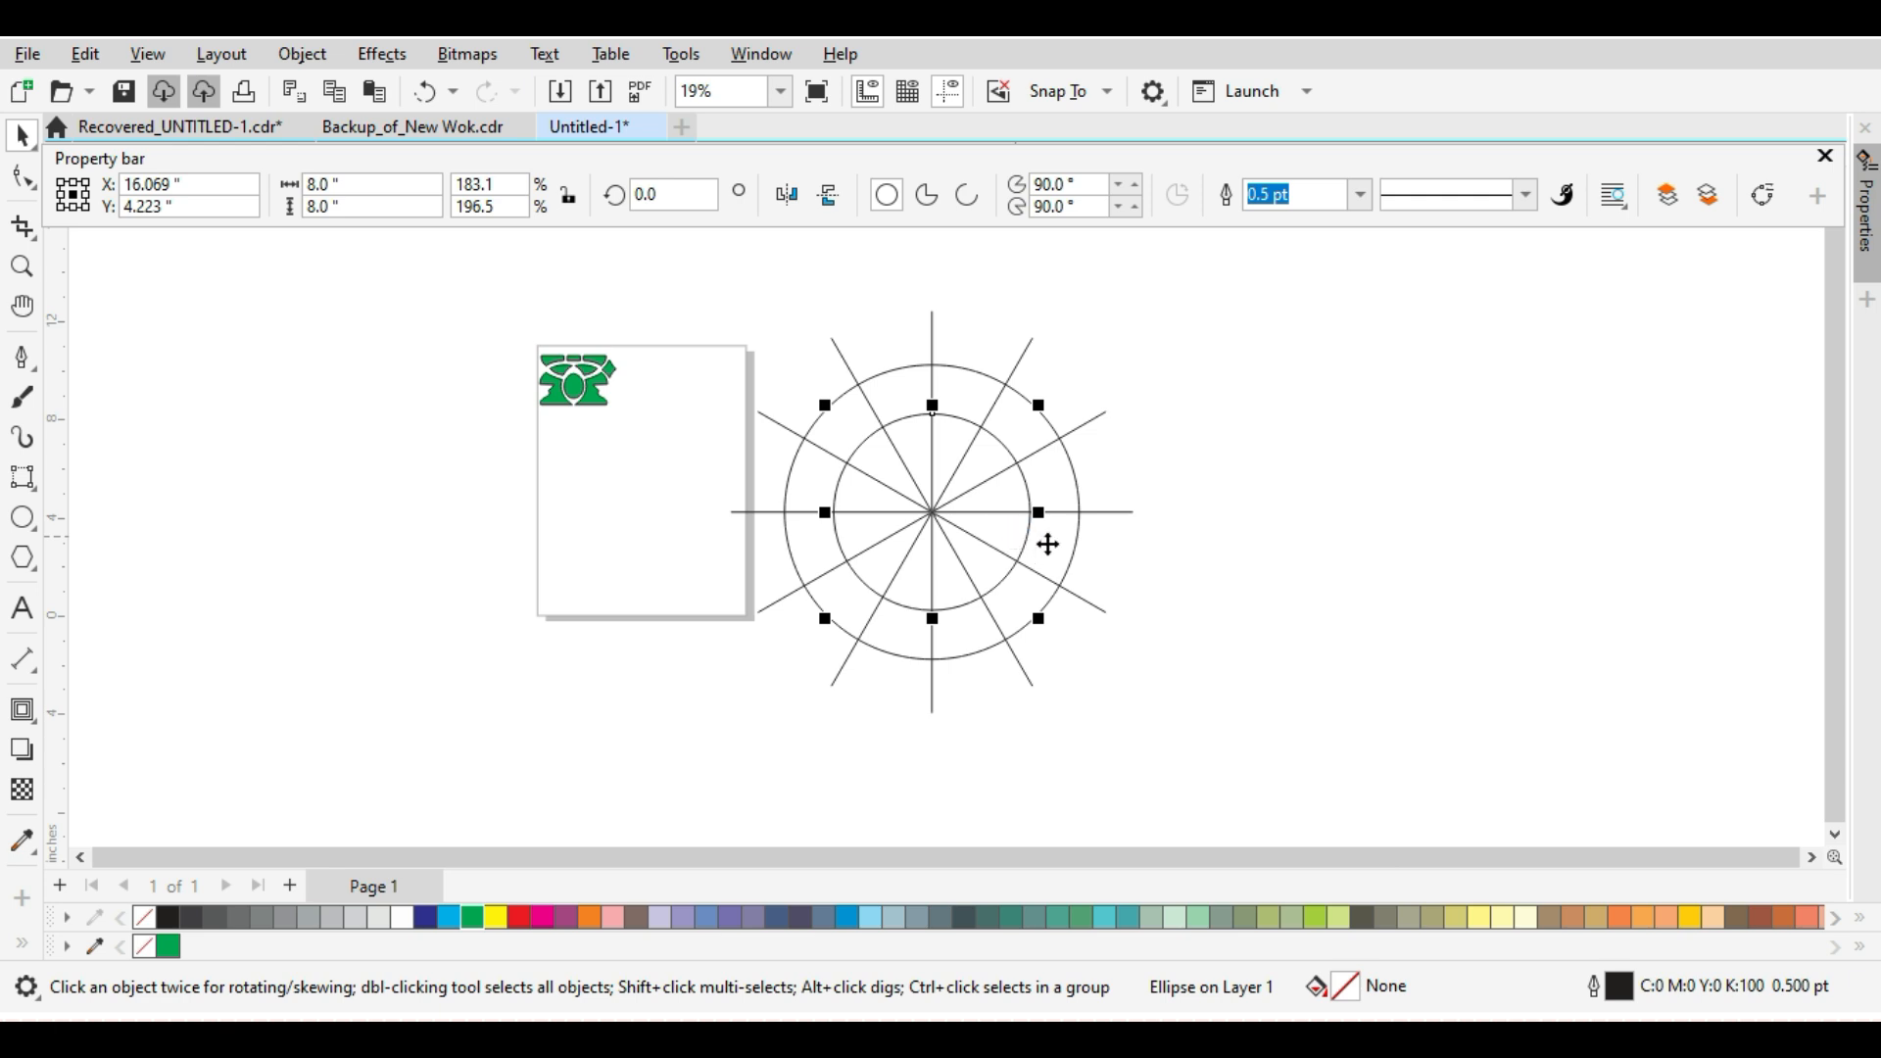
pyautogui.click(1202, 566)
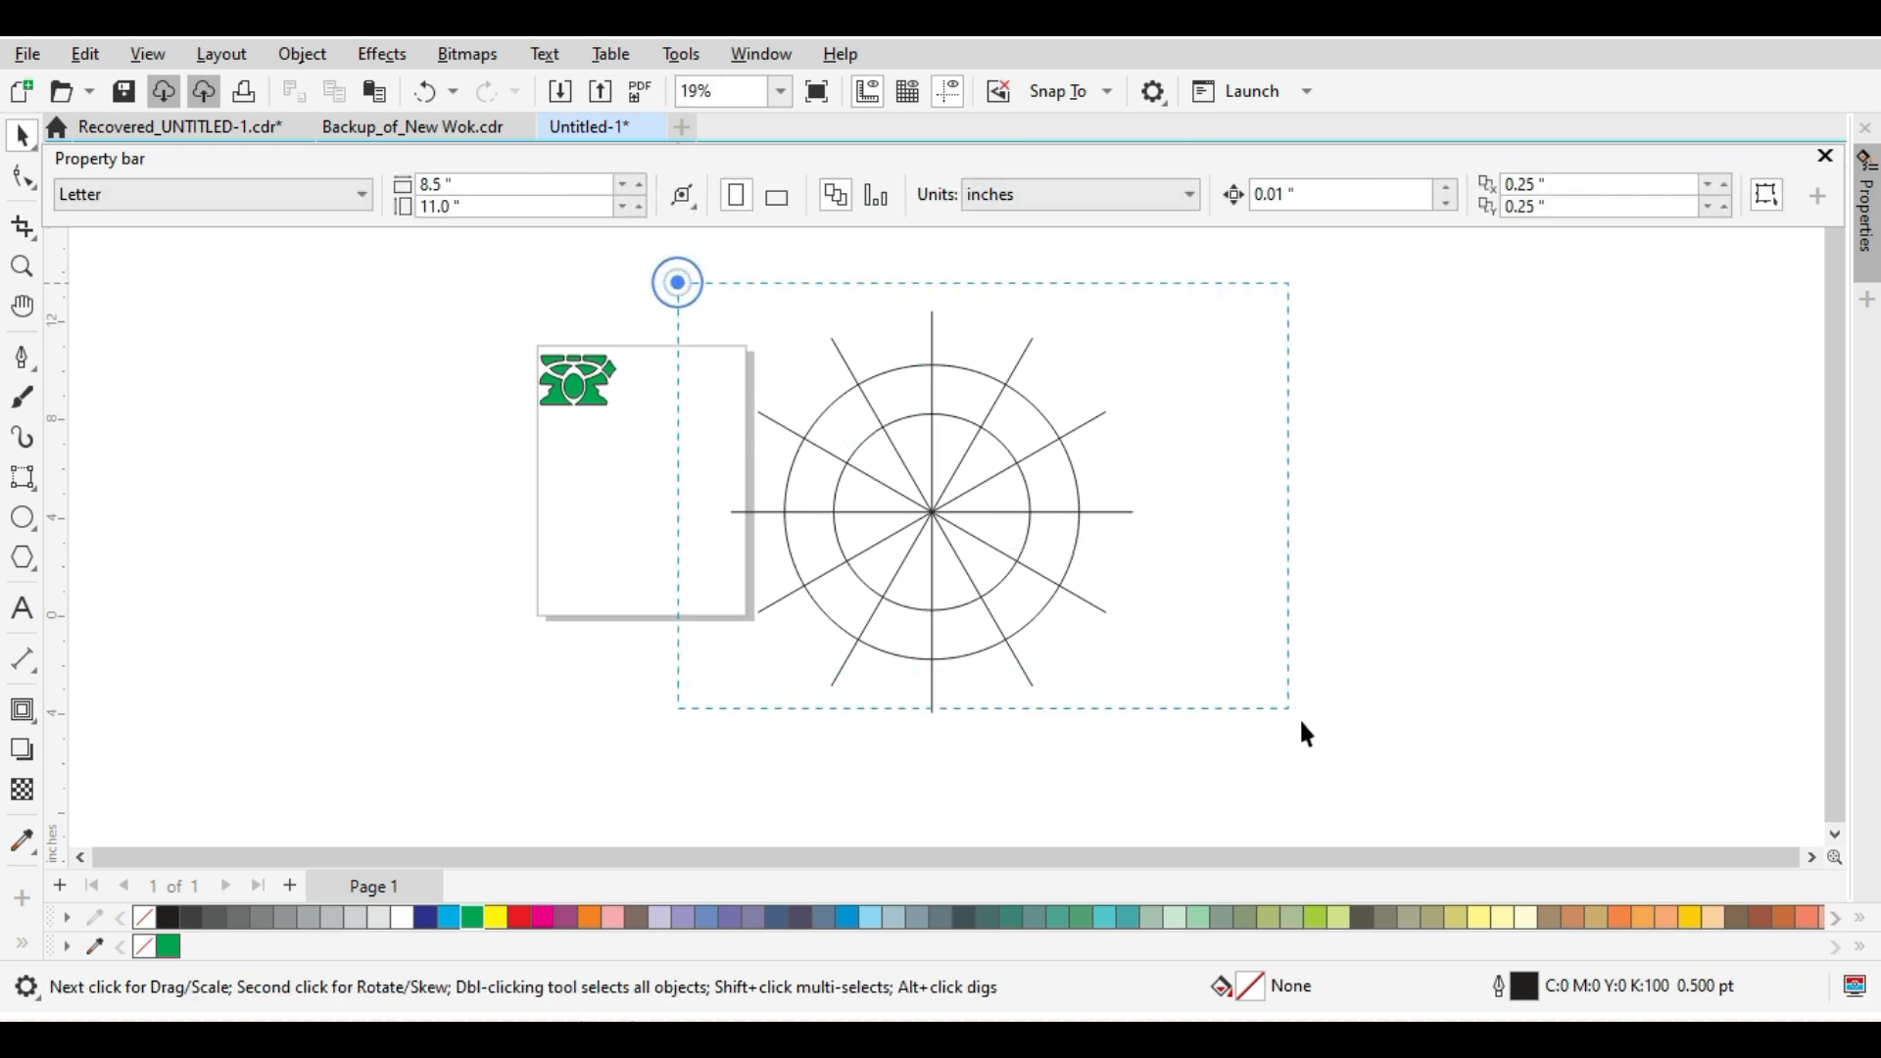
# Apply Back Minus Front to both circles and all the lines, and break the resulting ring apart into separate segments.
pyautogui.moveTo(1306, 733); pyautogui.dragTo(1299, 789)
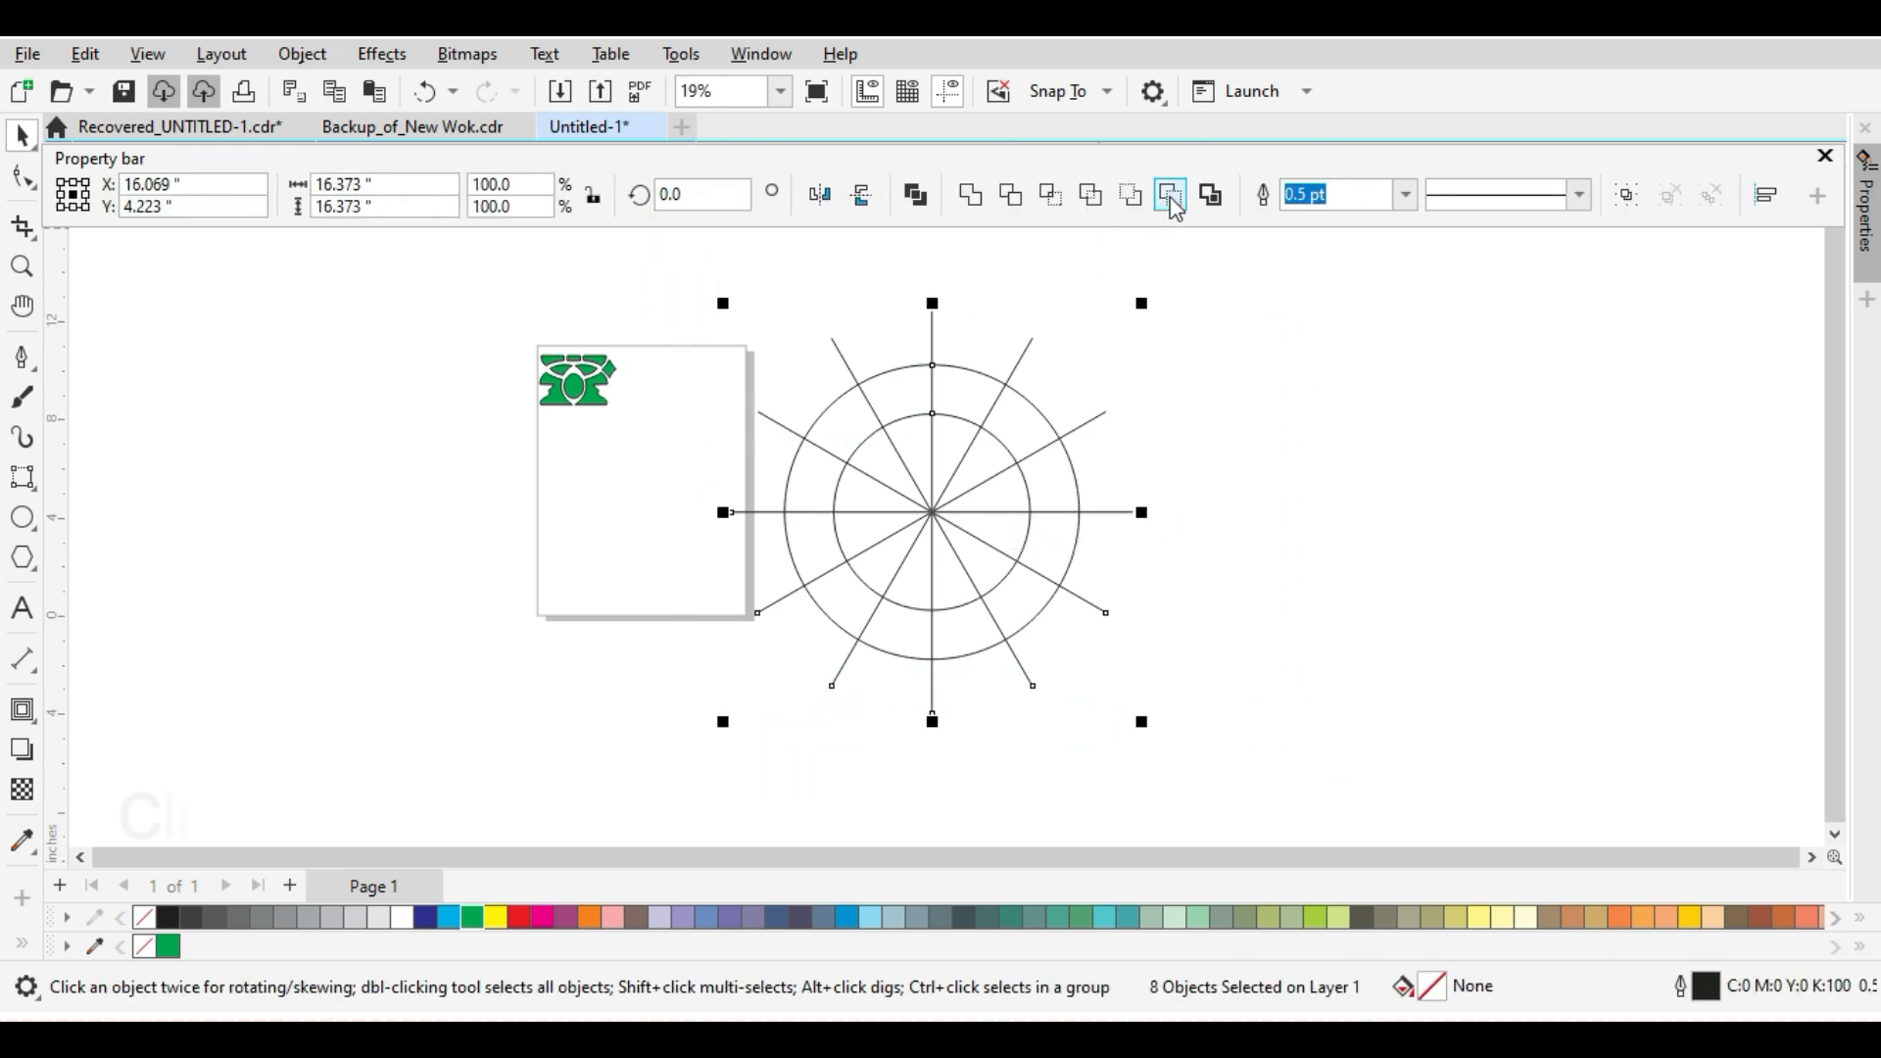
pyautogui.click(1171, 196)
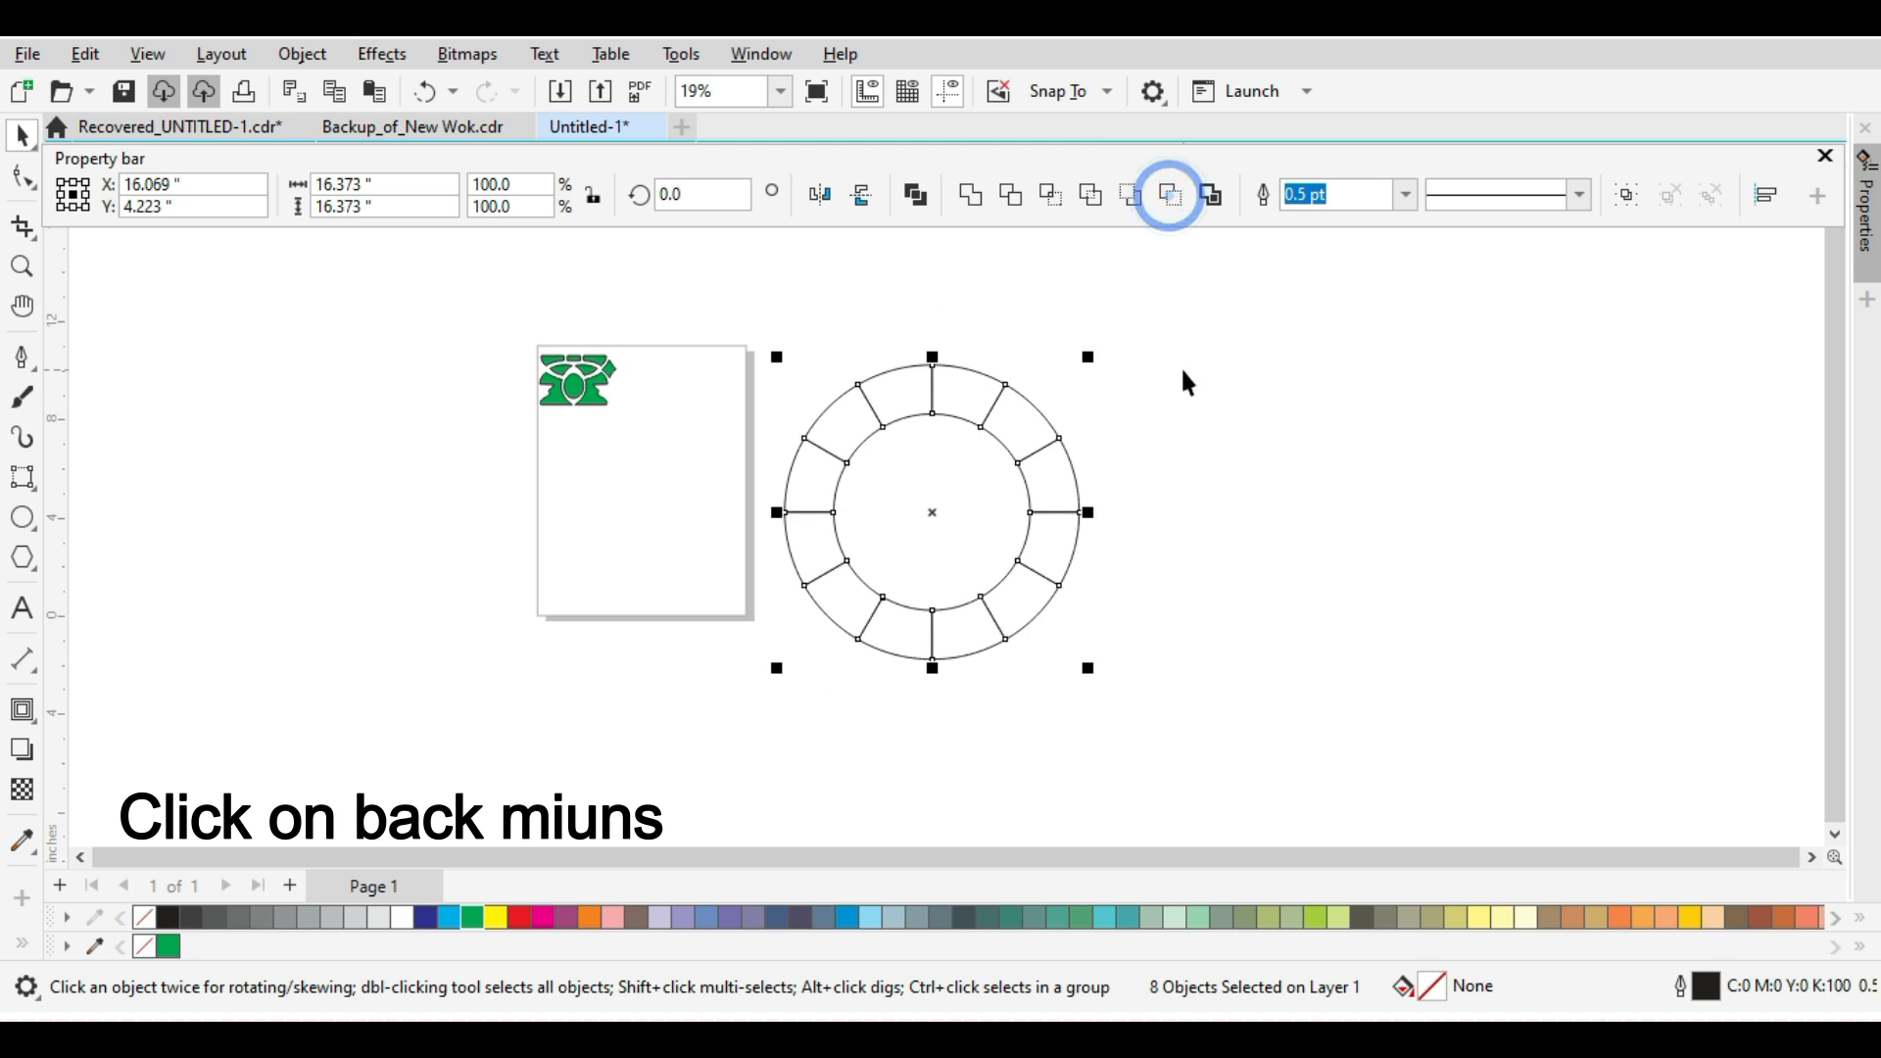
pyautogui.click(1184, 371)
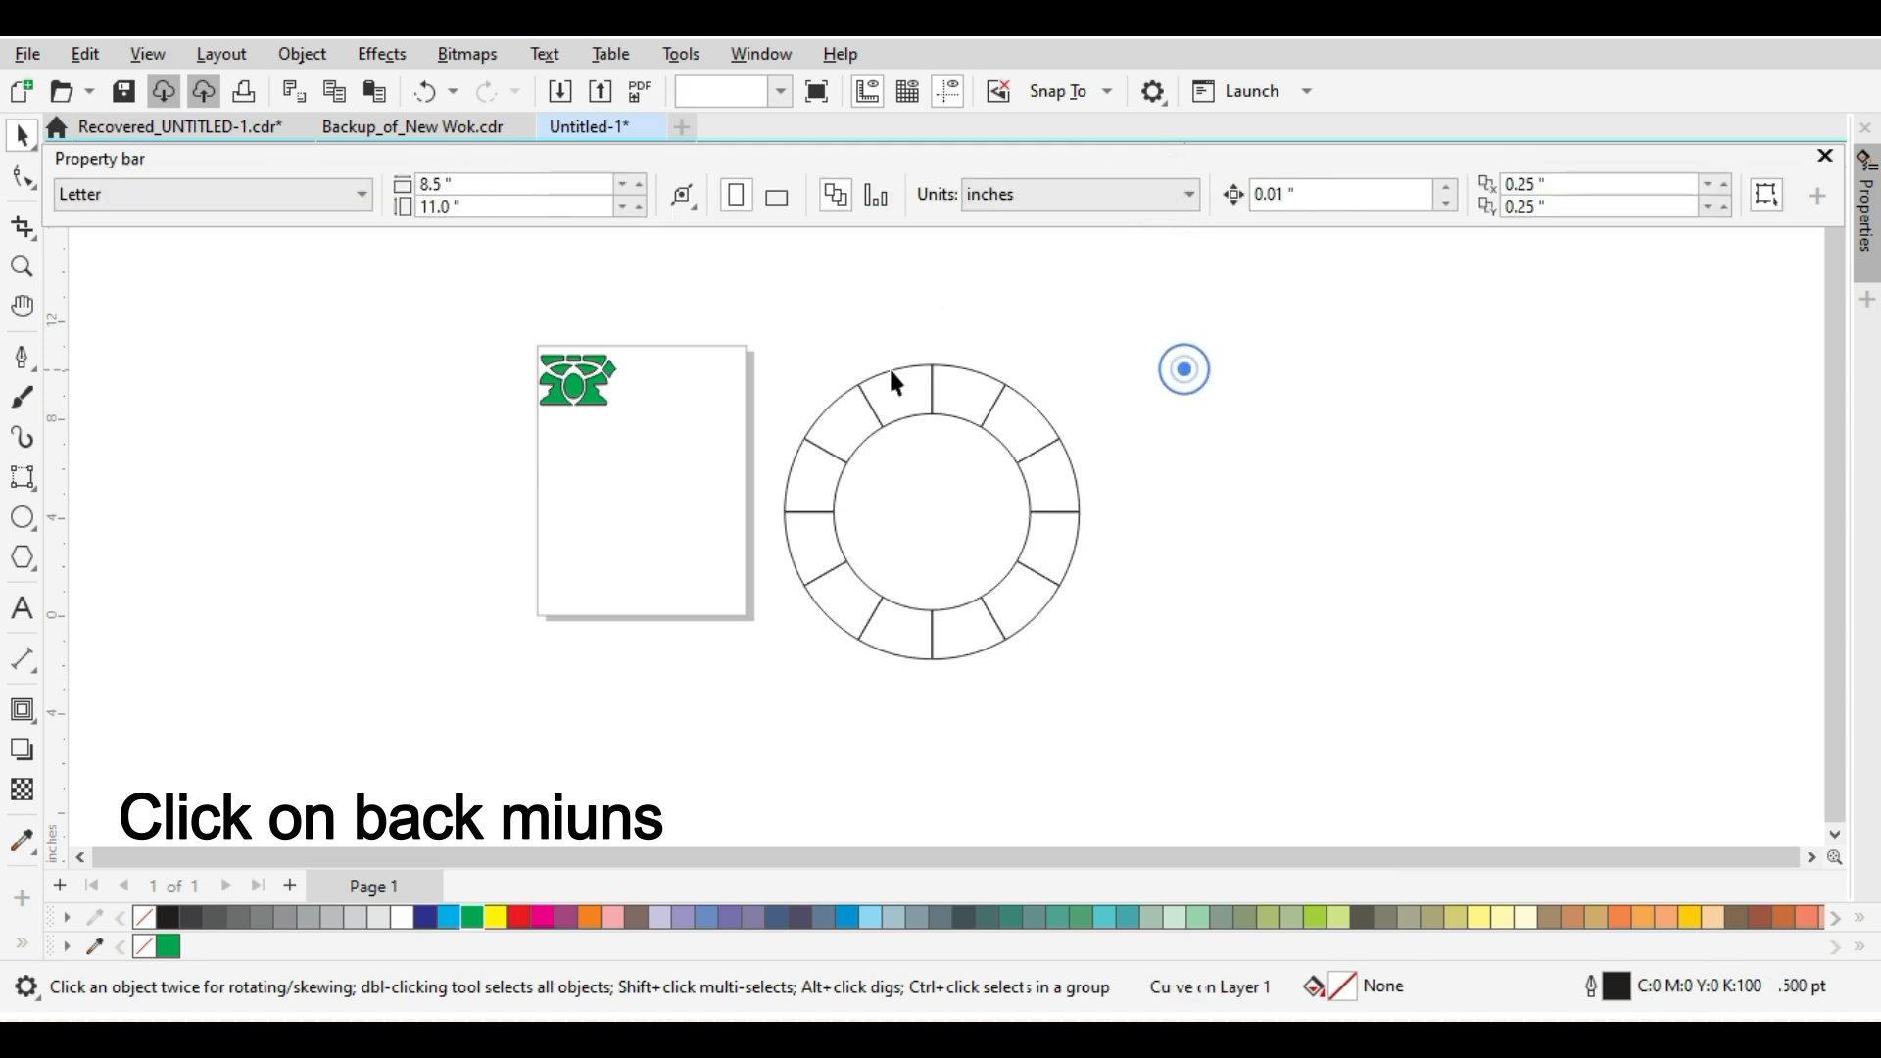
pyautogui.moveTo(722, 281); pyautogui.dragTo(1187, 737)
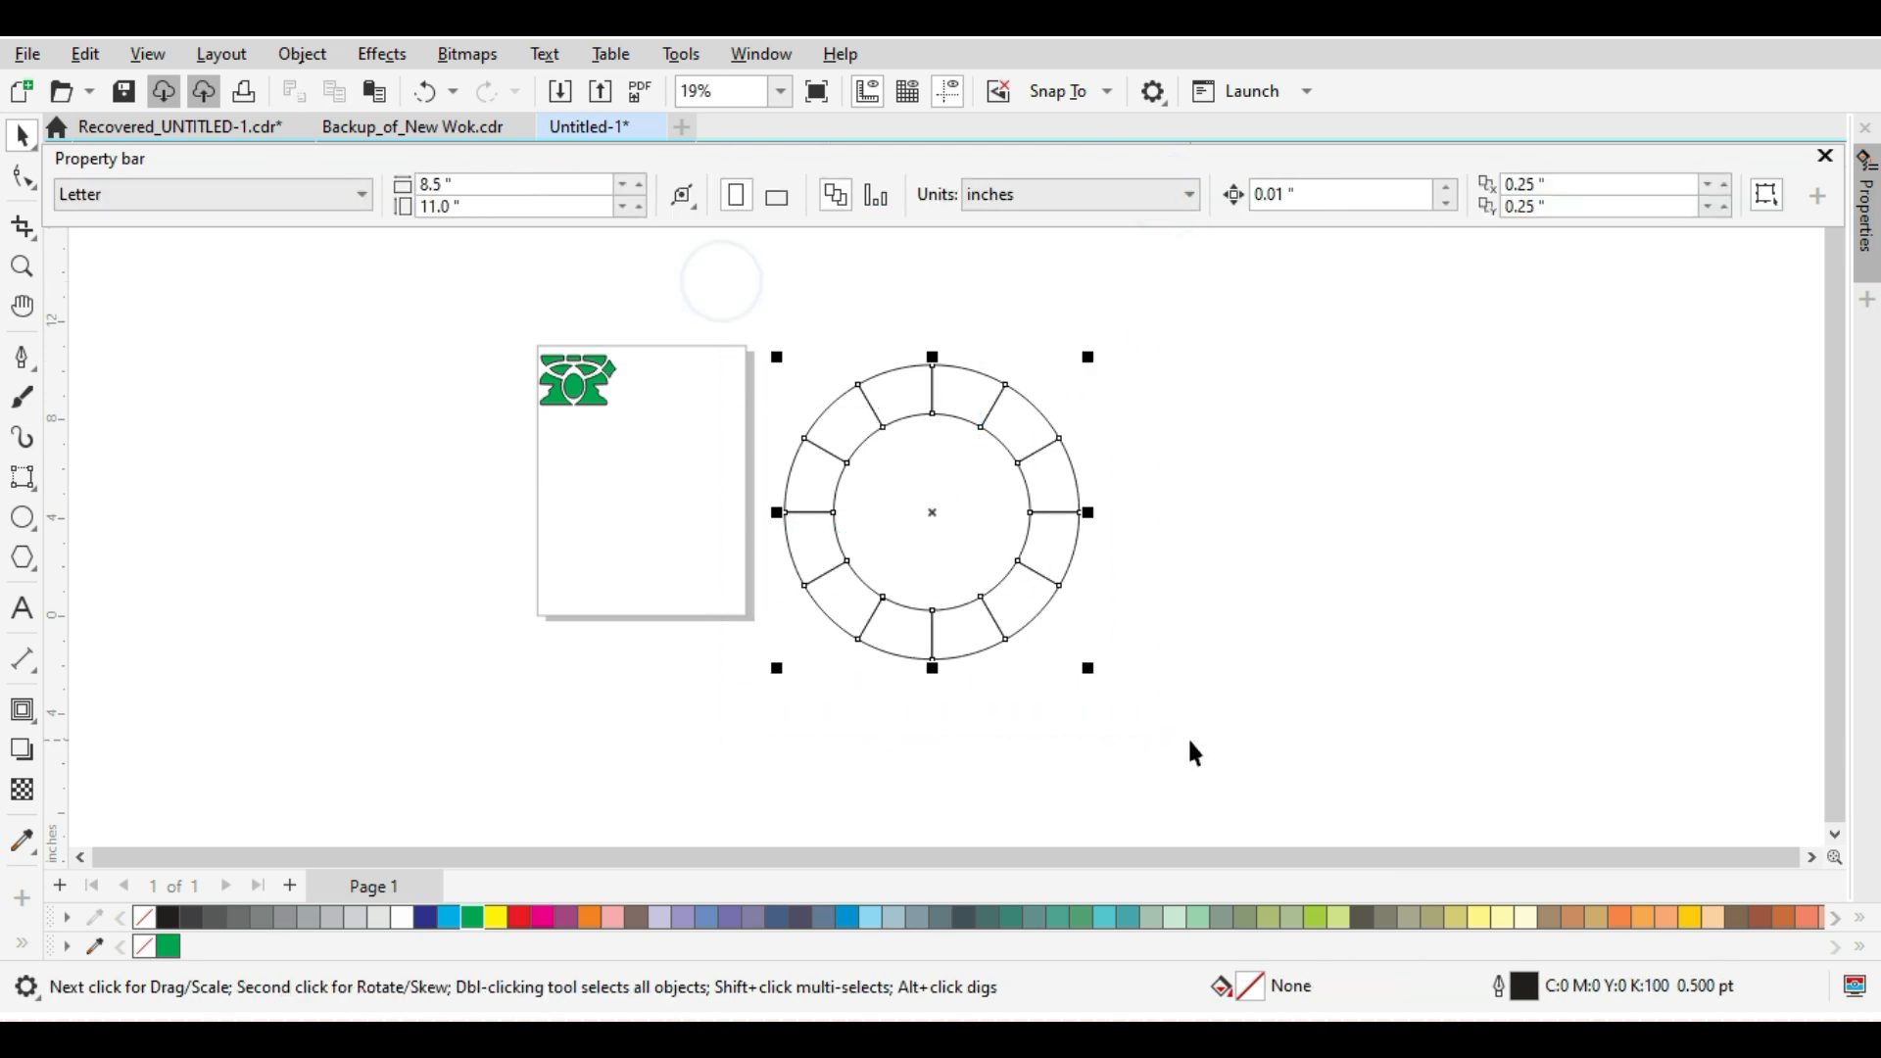
pyautogui.rightClick(1020, 563)
pyautogui.click(1125, 281)
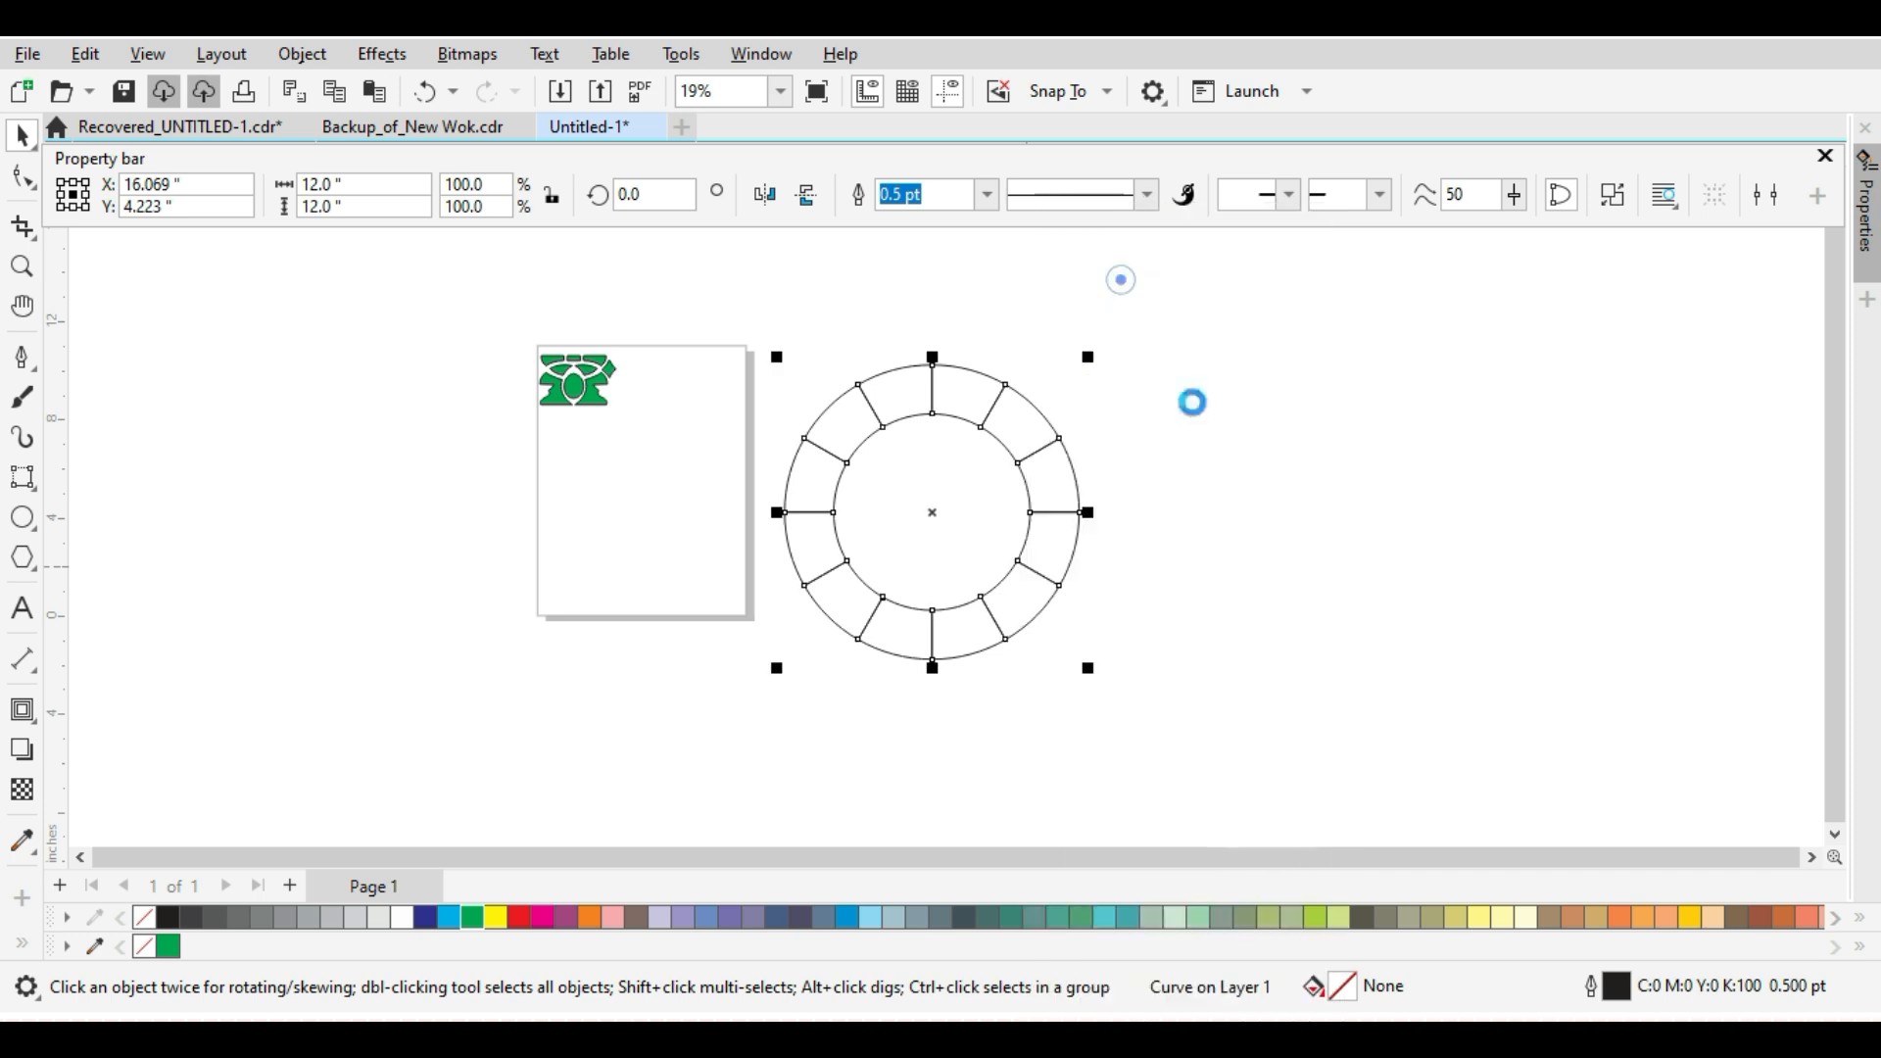
# Delete all ring segments except the one just to the right of the ring's top center.
pyautogui.moveTo(750, 318); pyautogui.dragTo(984, 708)
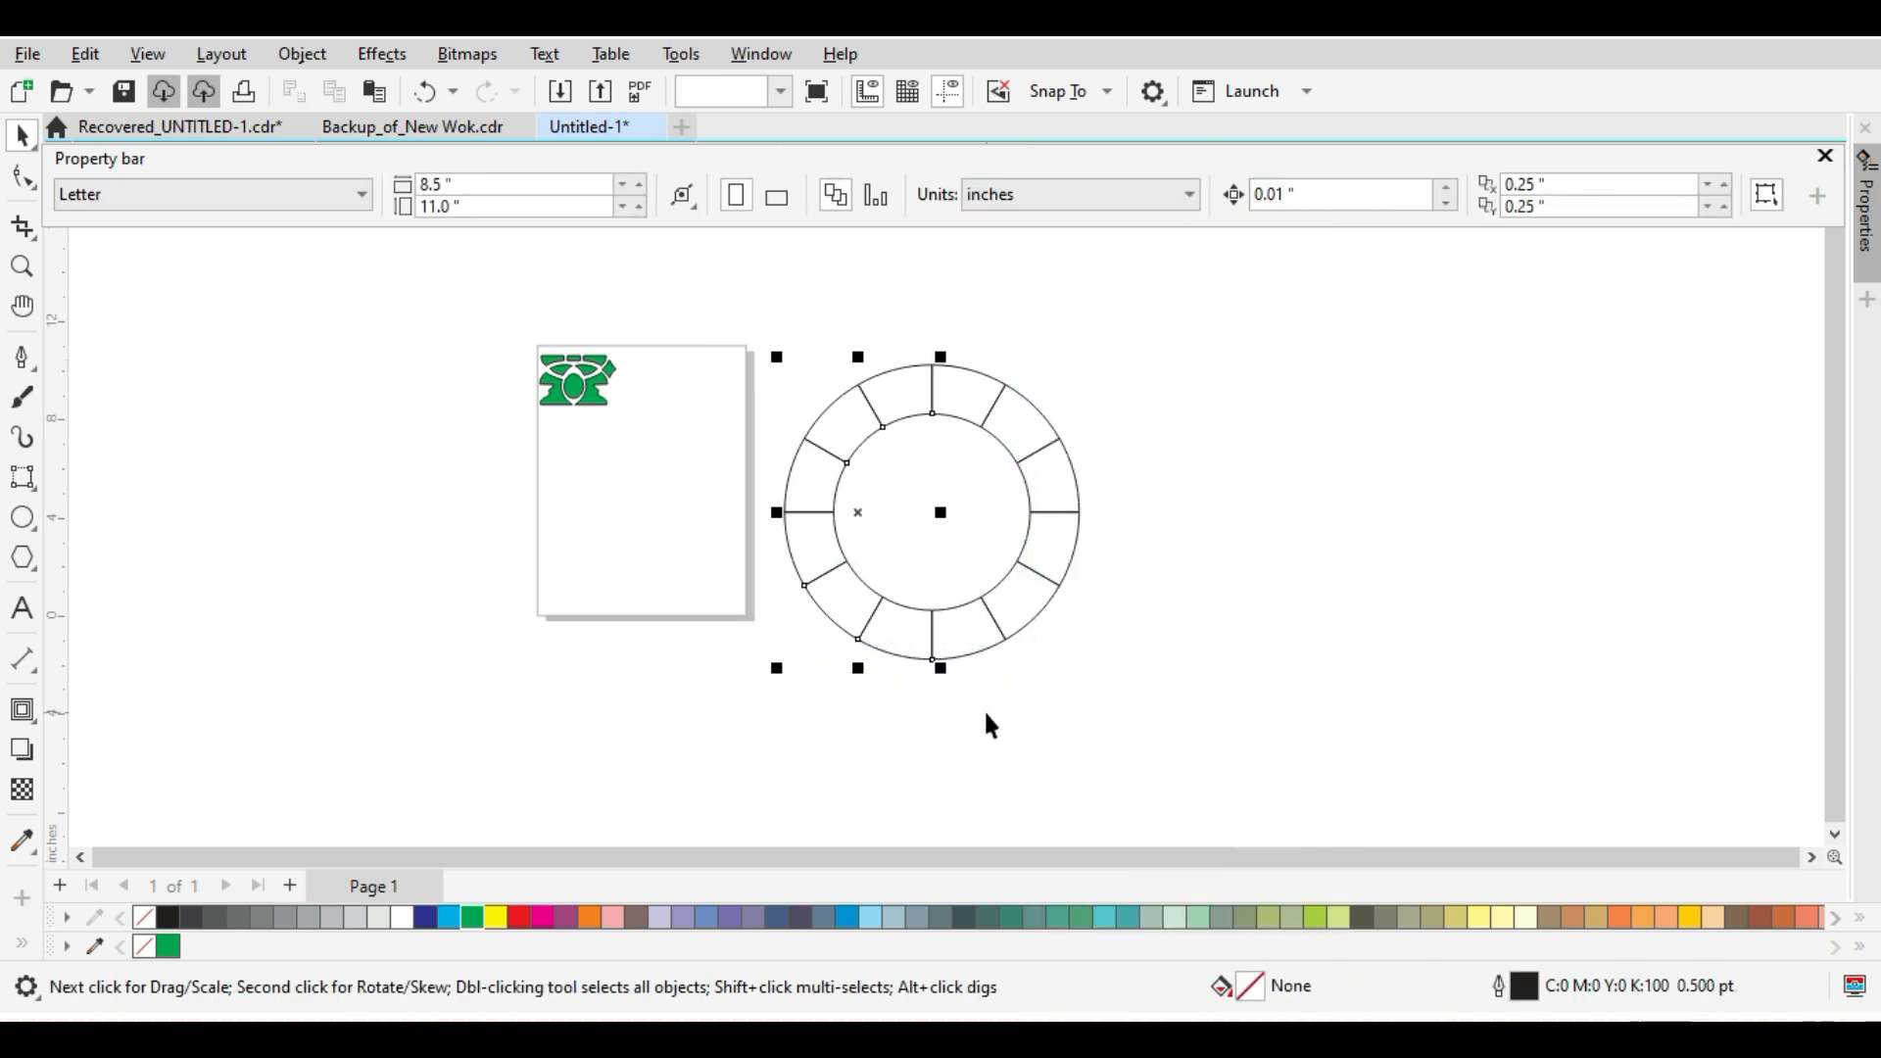
pyautogui.press('Delete')
pyautogui.click(989, 708)
pyautogui.moveTo(816, 762); pyautogui.dragTo(1194, 419)
pyautogui.press('Delete')
pyautogui.moveTo(966, 336); pyautogui.dragTo(1174, 548)
pyautogui.press('Delete')
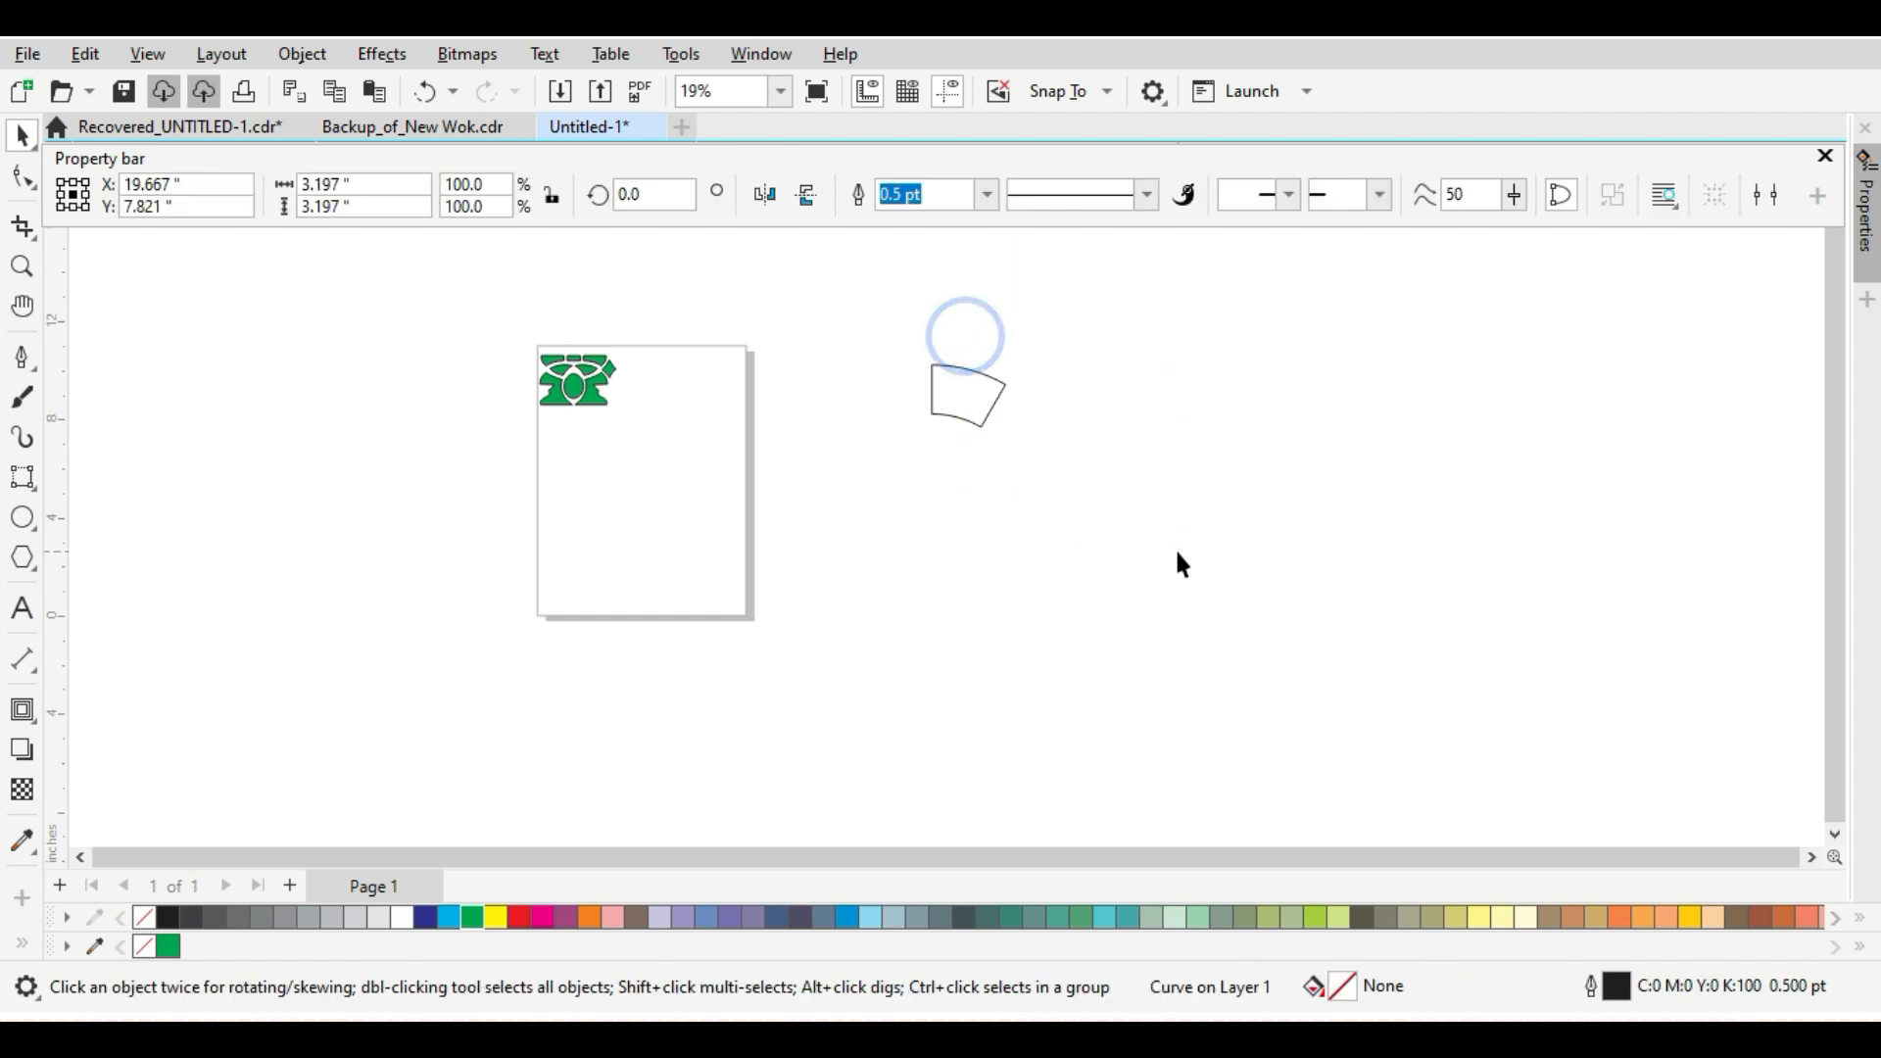
# Paste the copied 8-inch circle in place and move the remaining segment's rotation center to the circle's center.
pyautogui.click(1023, 484)
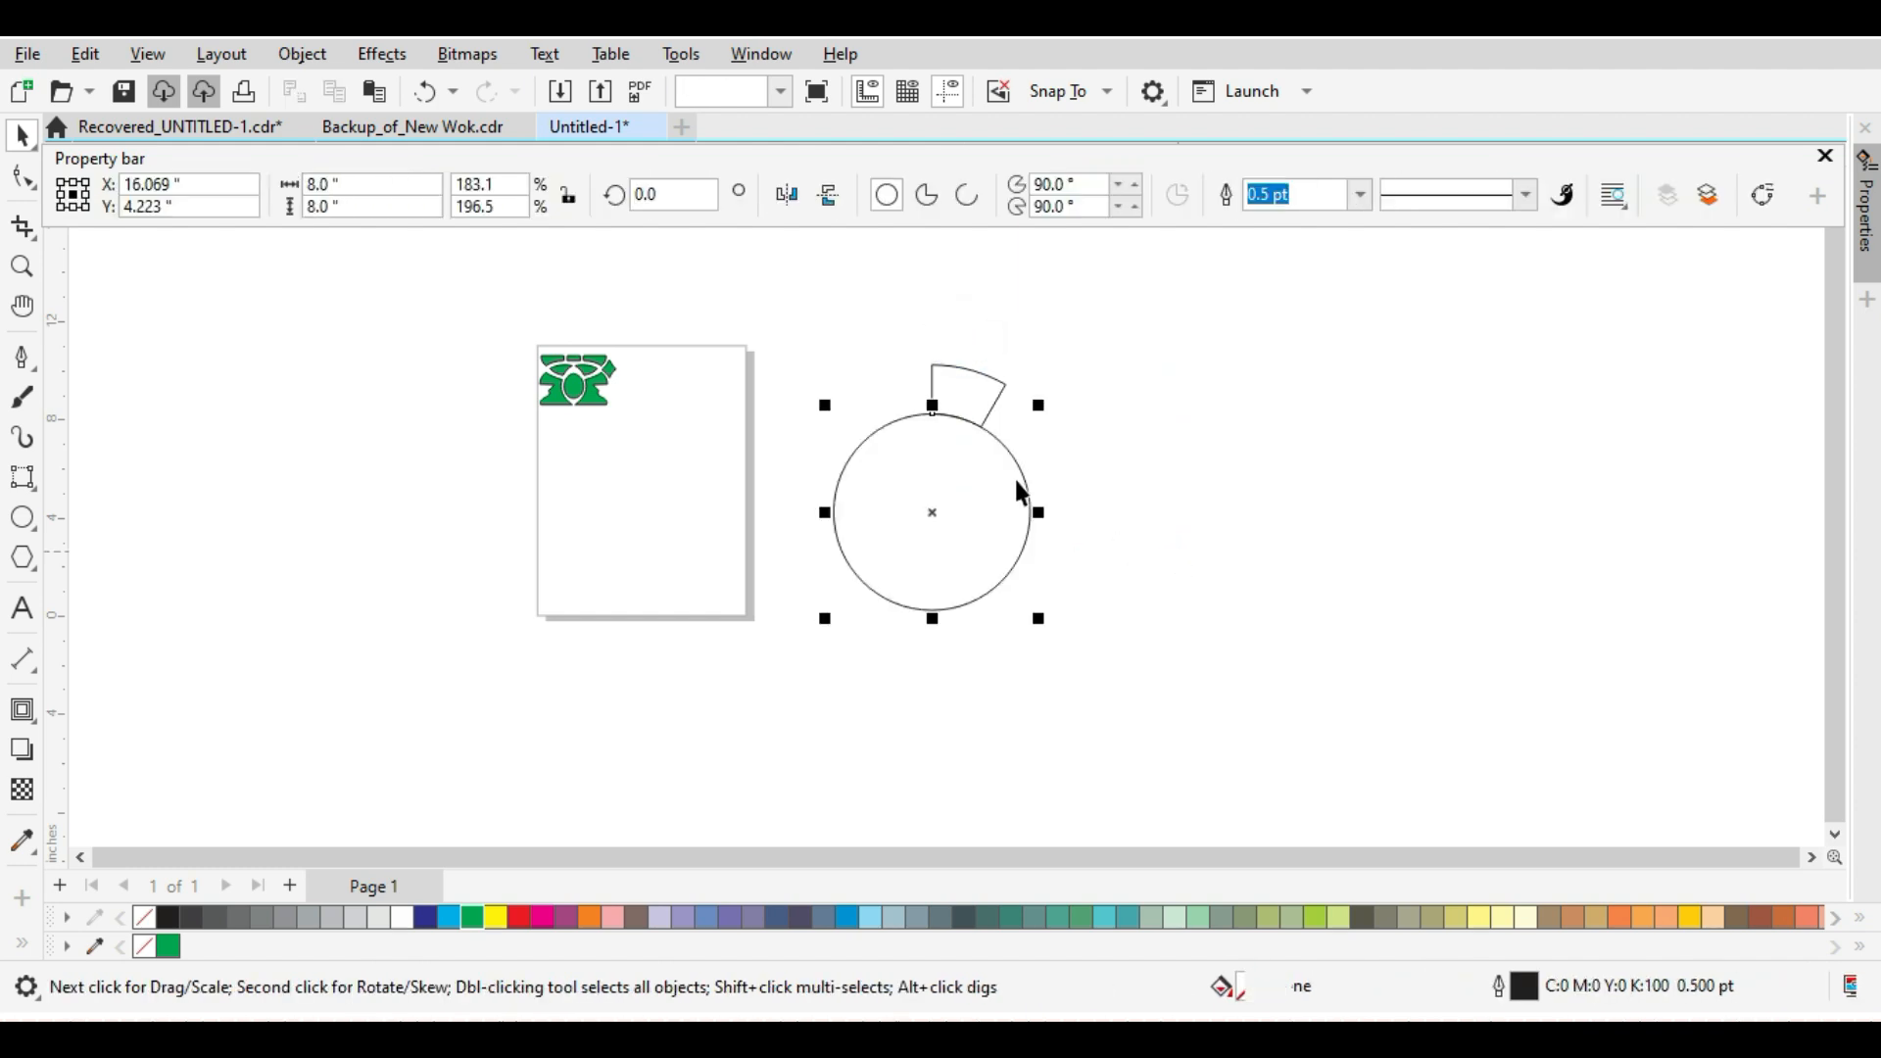
pyautogui.click(1136, 402)
pyautogui.click(979, 397)
pyautogui.click(979, 397)
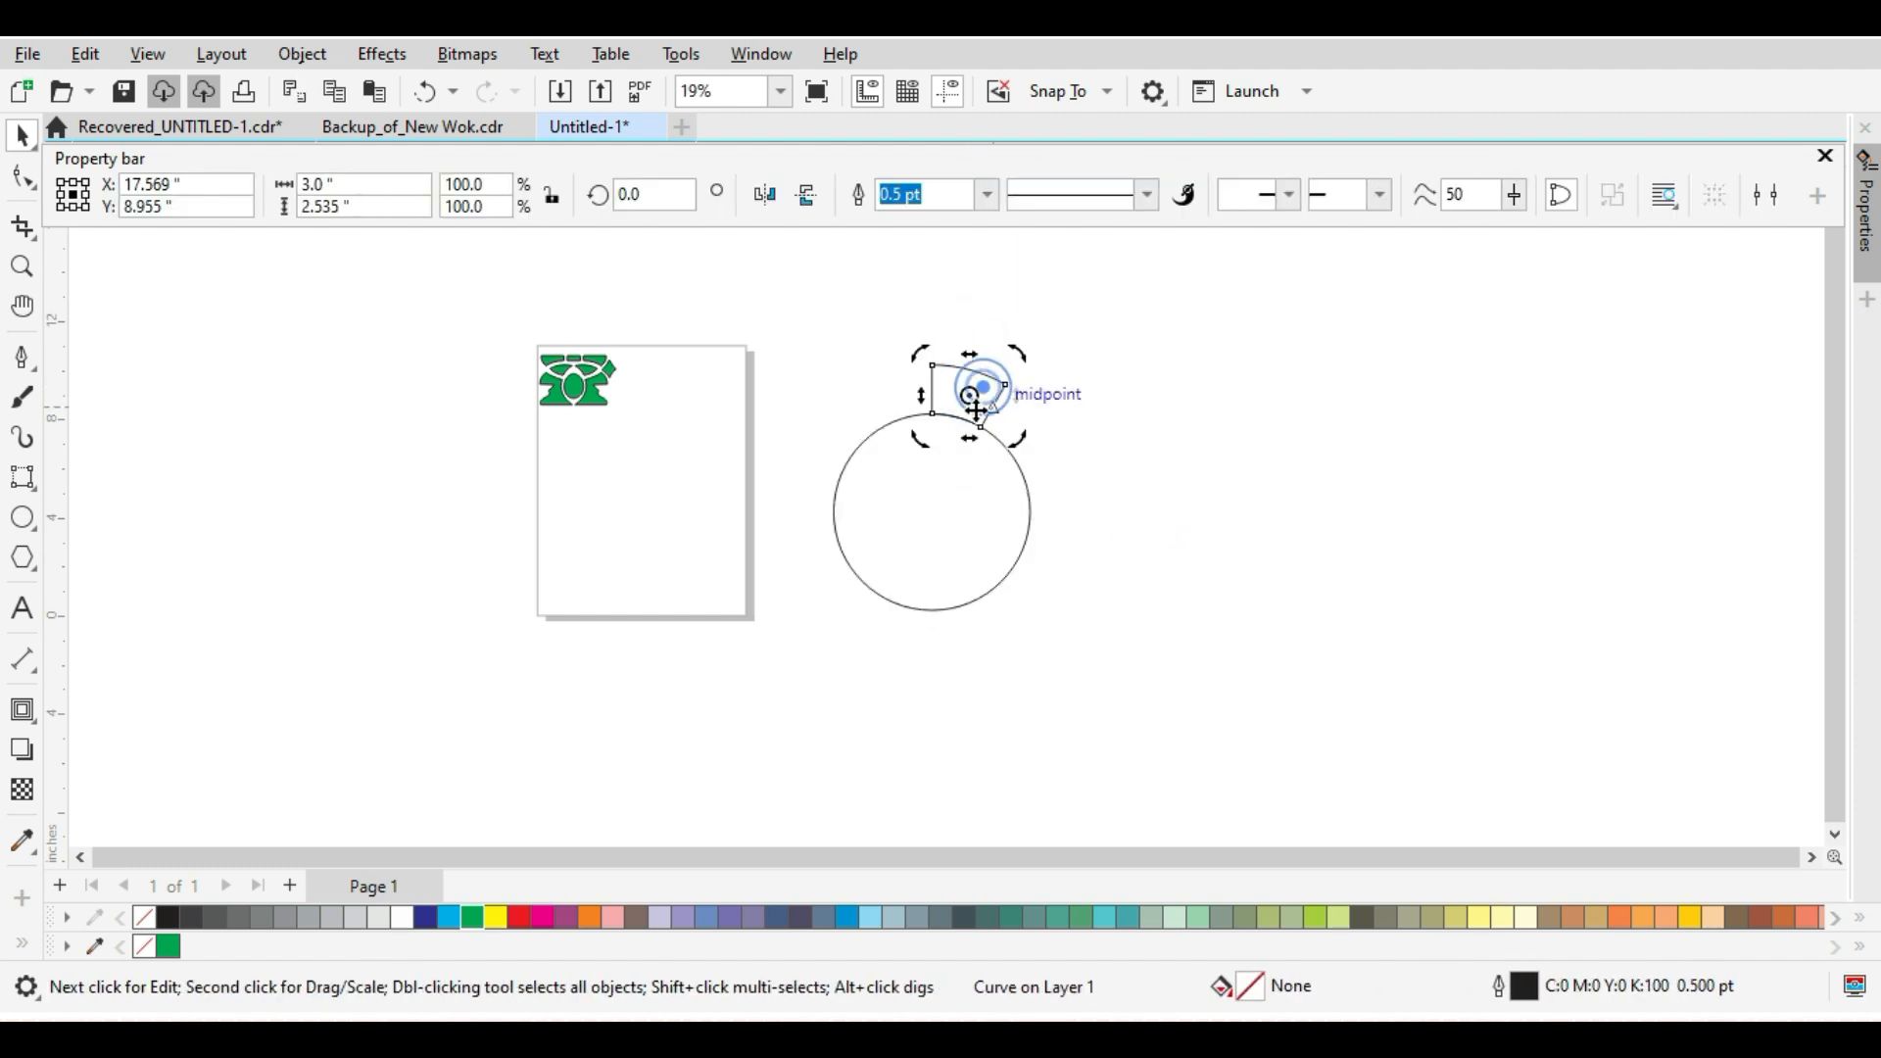
pyautogui.moveTo(977, 397); pyautogui.dragTo(928, 519)
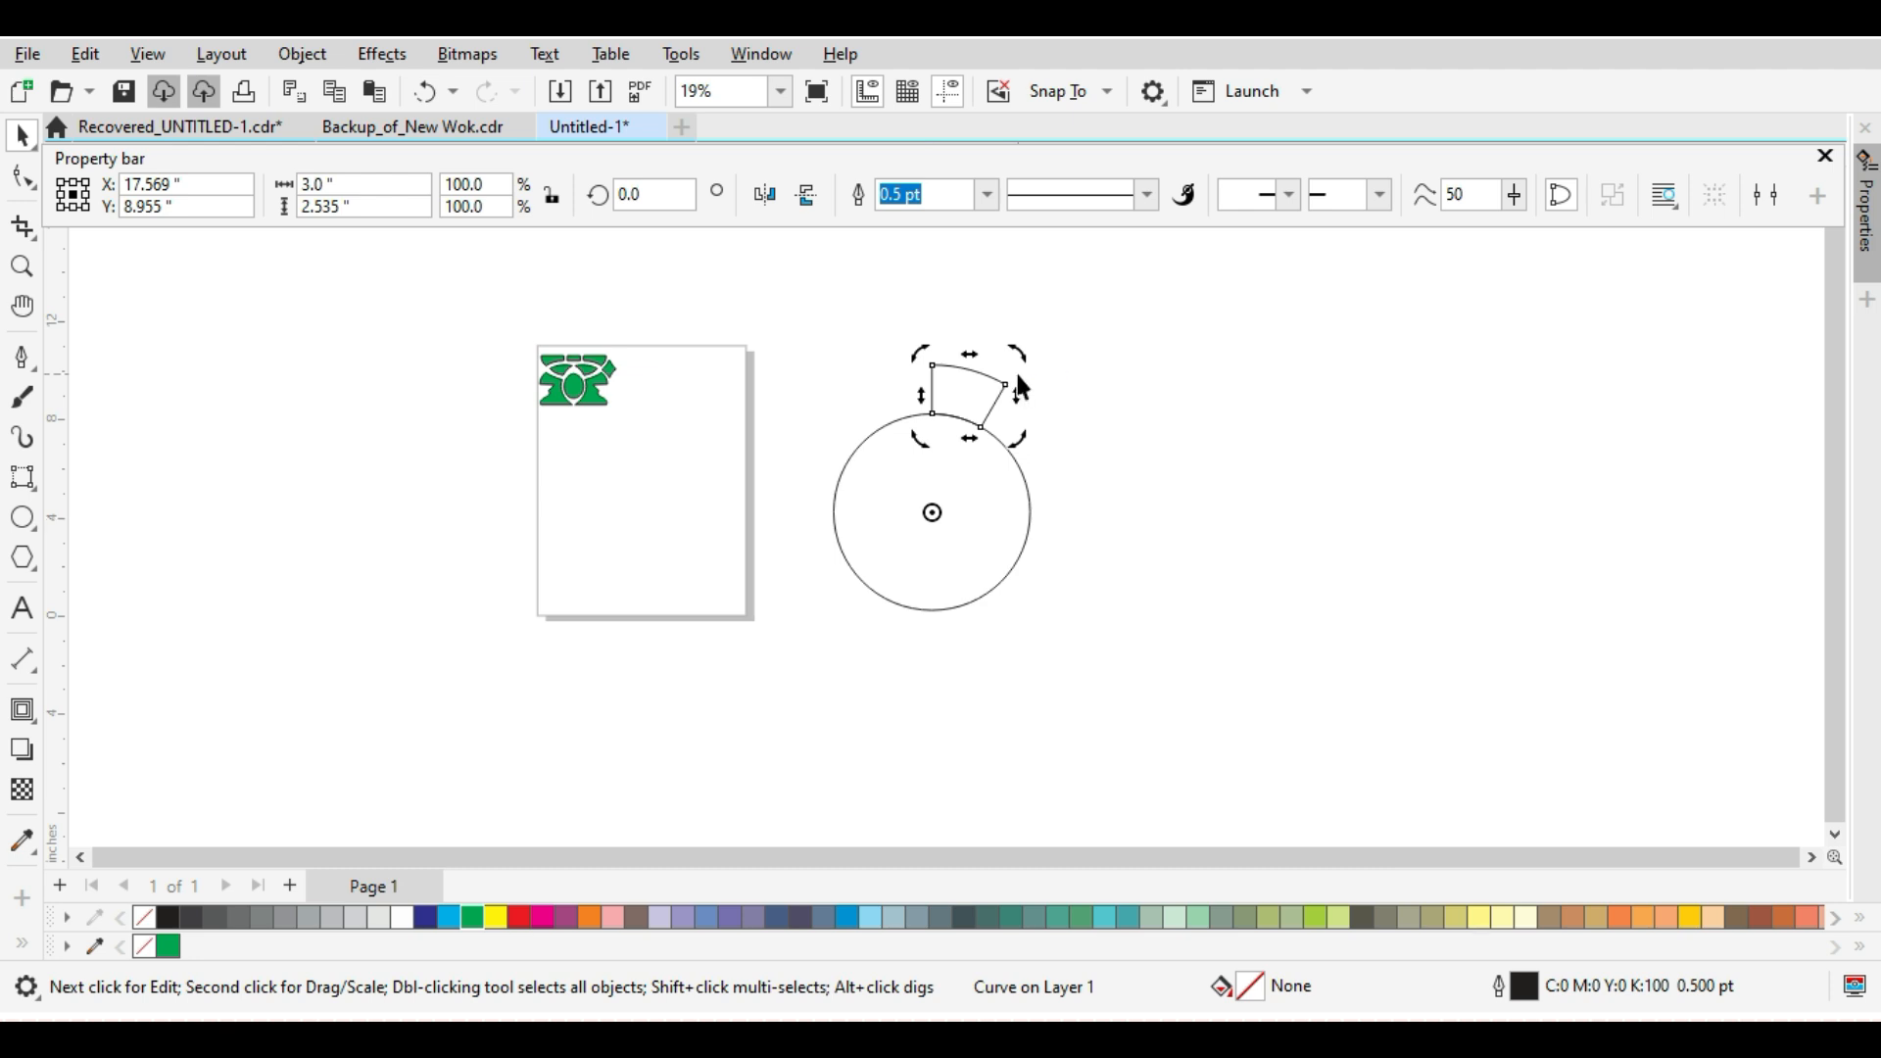
# Rotate the segment about 11.2° counterclockwise around the circle's center so that it sits on top of the circle.
pyautogui.moveTo(1019, 357); pyautogui.dragTo(991, 319)
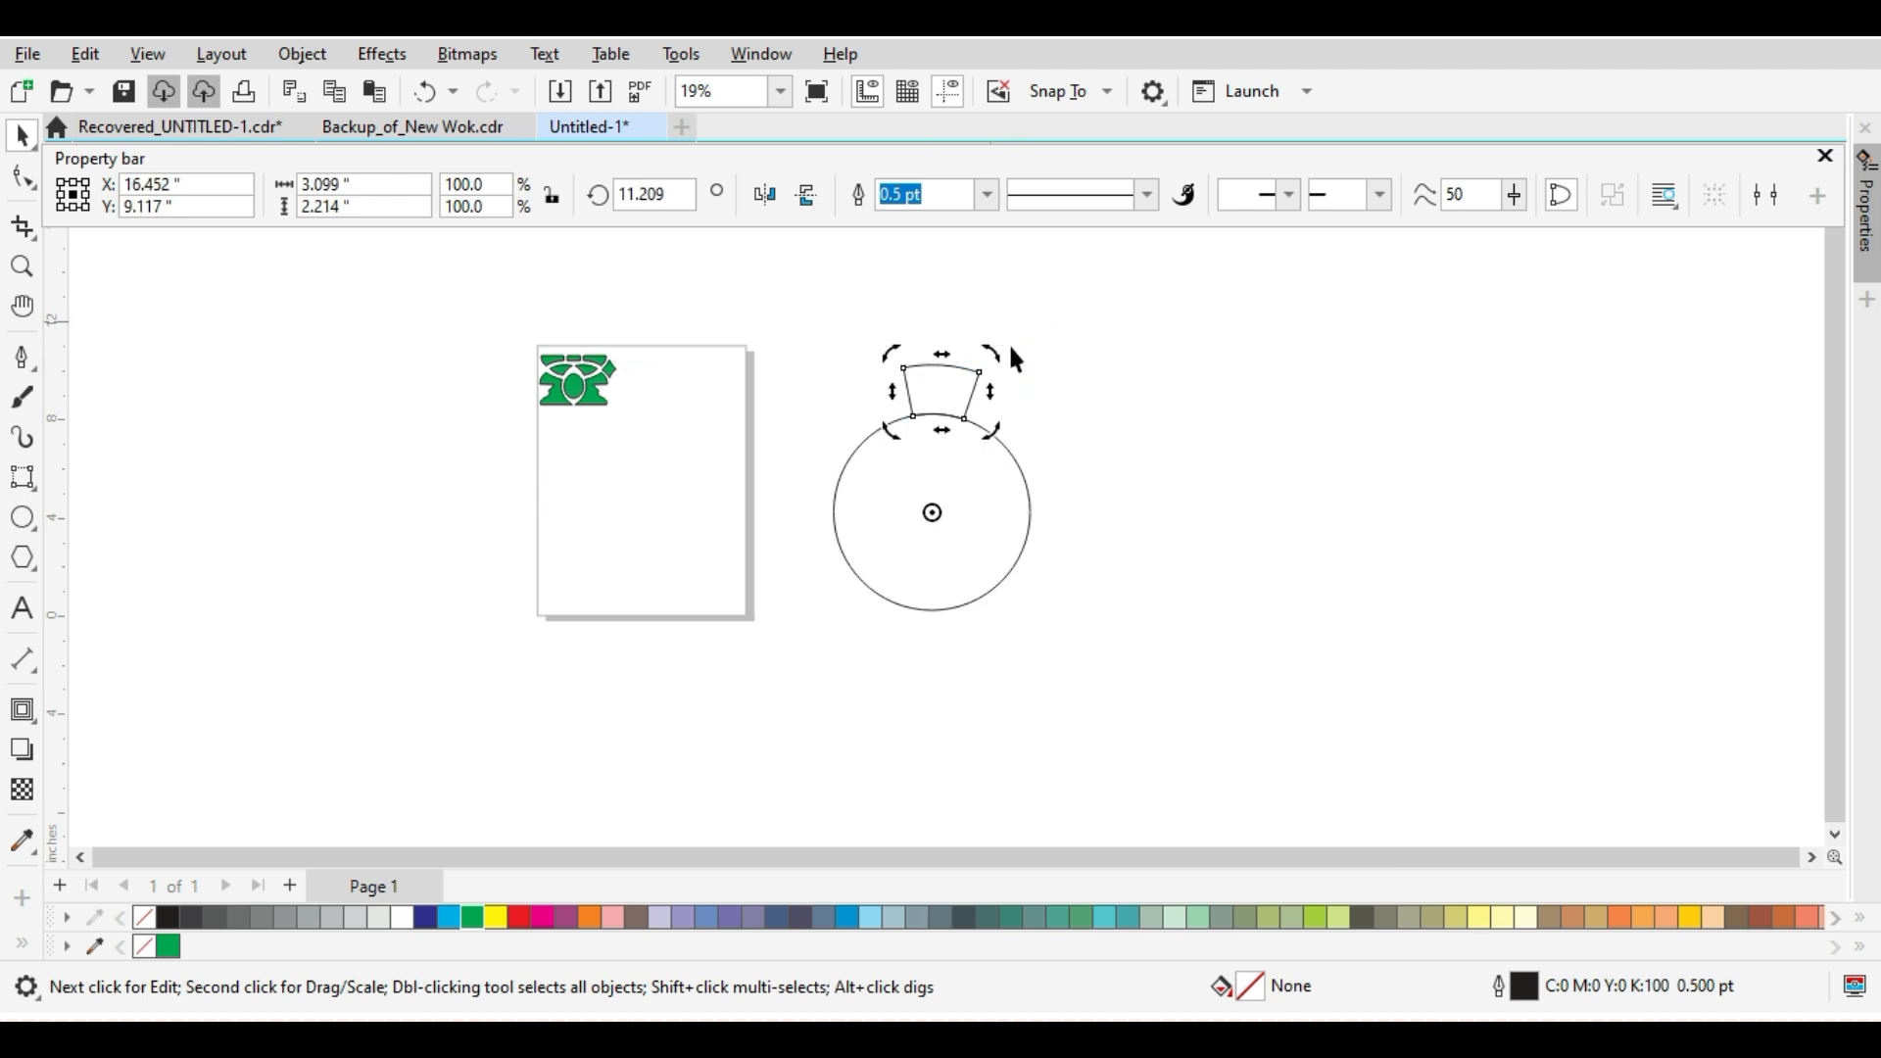
pyautogui.moveTo(1053, 390); pyautogui.dragTo(1103, 450)
pyautogui.click(1125, 483)
# Move the circle and the segment together to the left, over the page's right edge.
pyautogui.scroll(1, 965, 453)
pyautogui.moveTo(730, 441); pyautogui.dragTo(946, 356)
pyautogui.press('space')
pyautogui.moveTo(945, 303); pyautogui.dragTo(1449, 823)
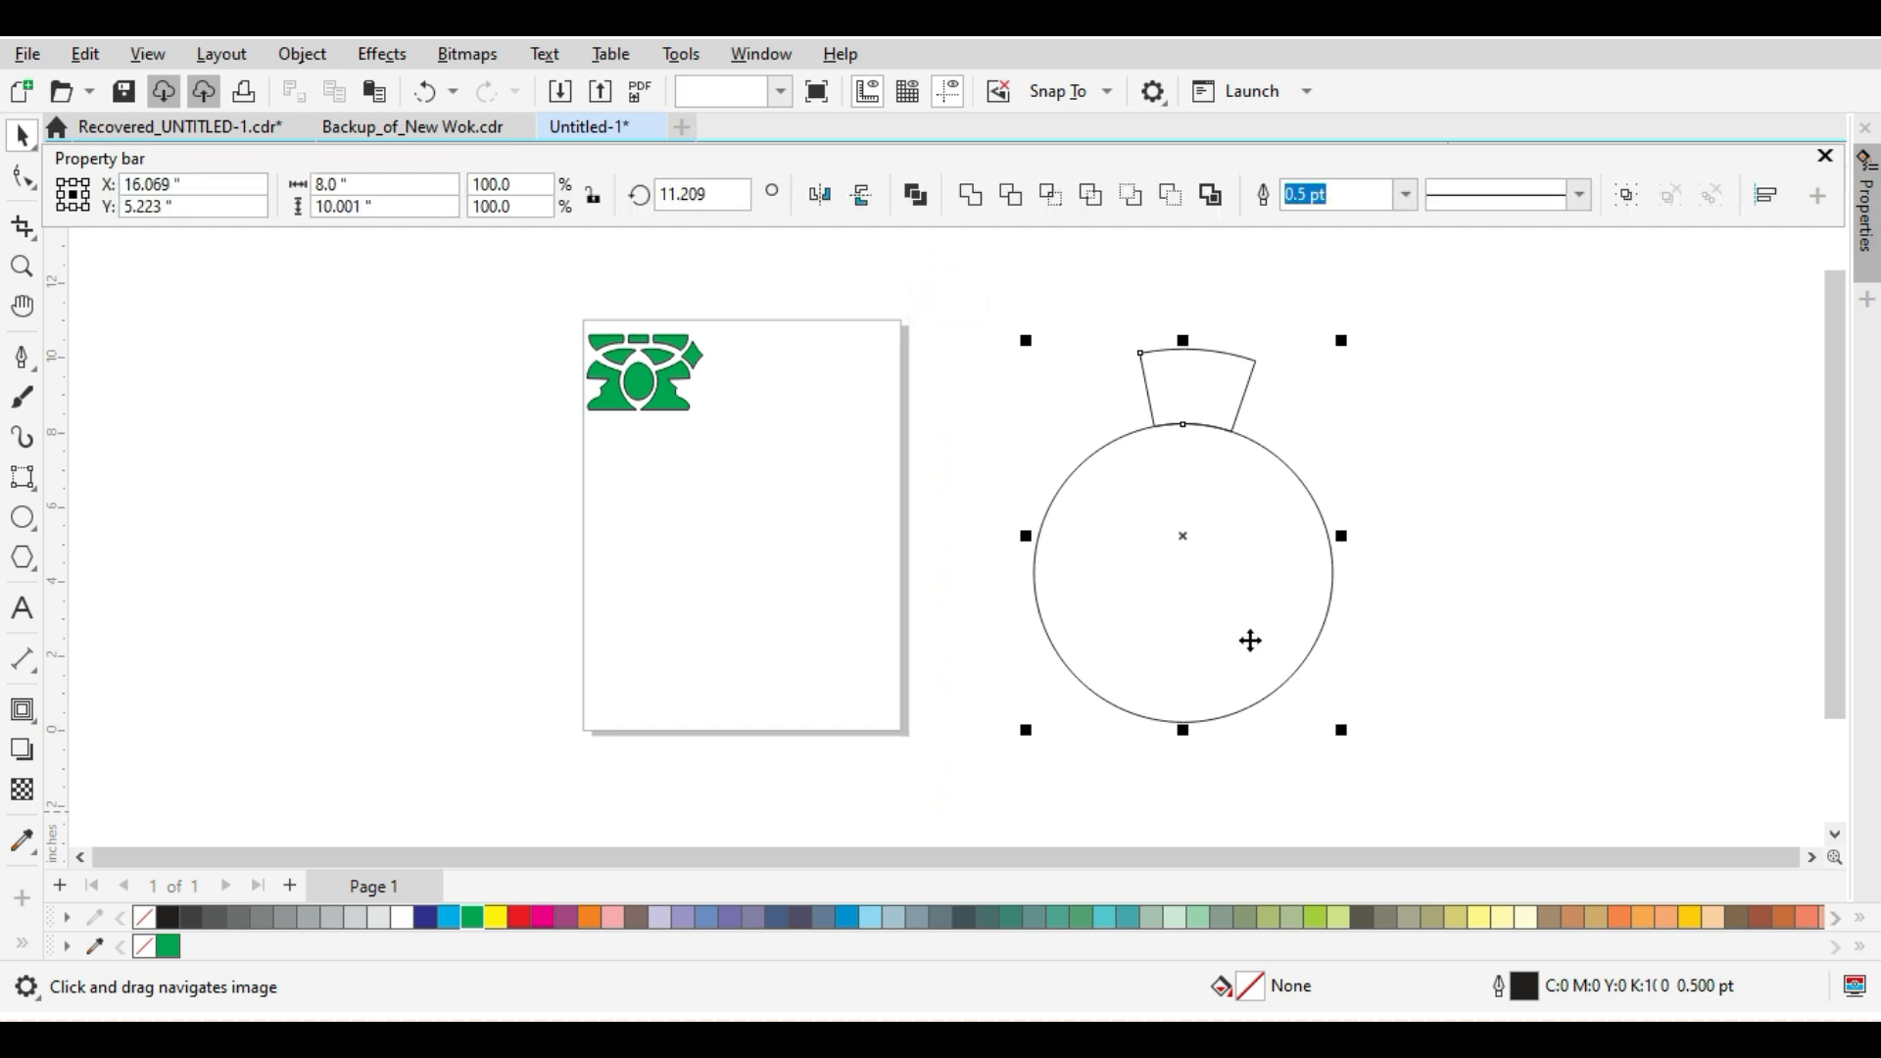
pyautogui.moveTo(1247, 638); pyautogui.dragTo(958, 640)
pyautogui.click(1378, 718)
pyautogui.moveTo(1377, 718); pyautogui.dragTo(1655, 728)
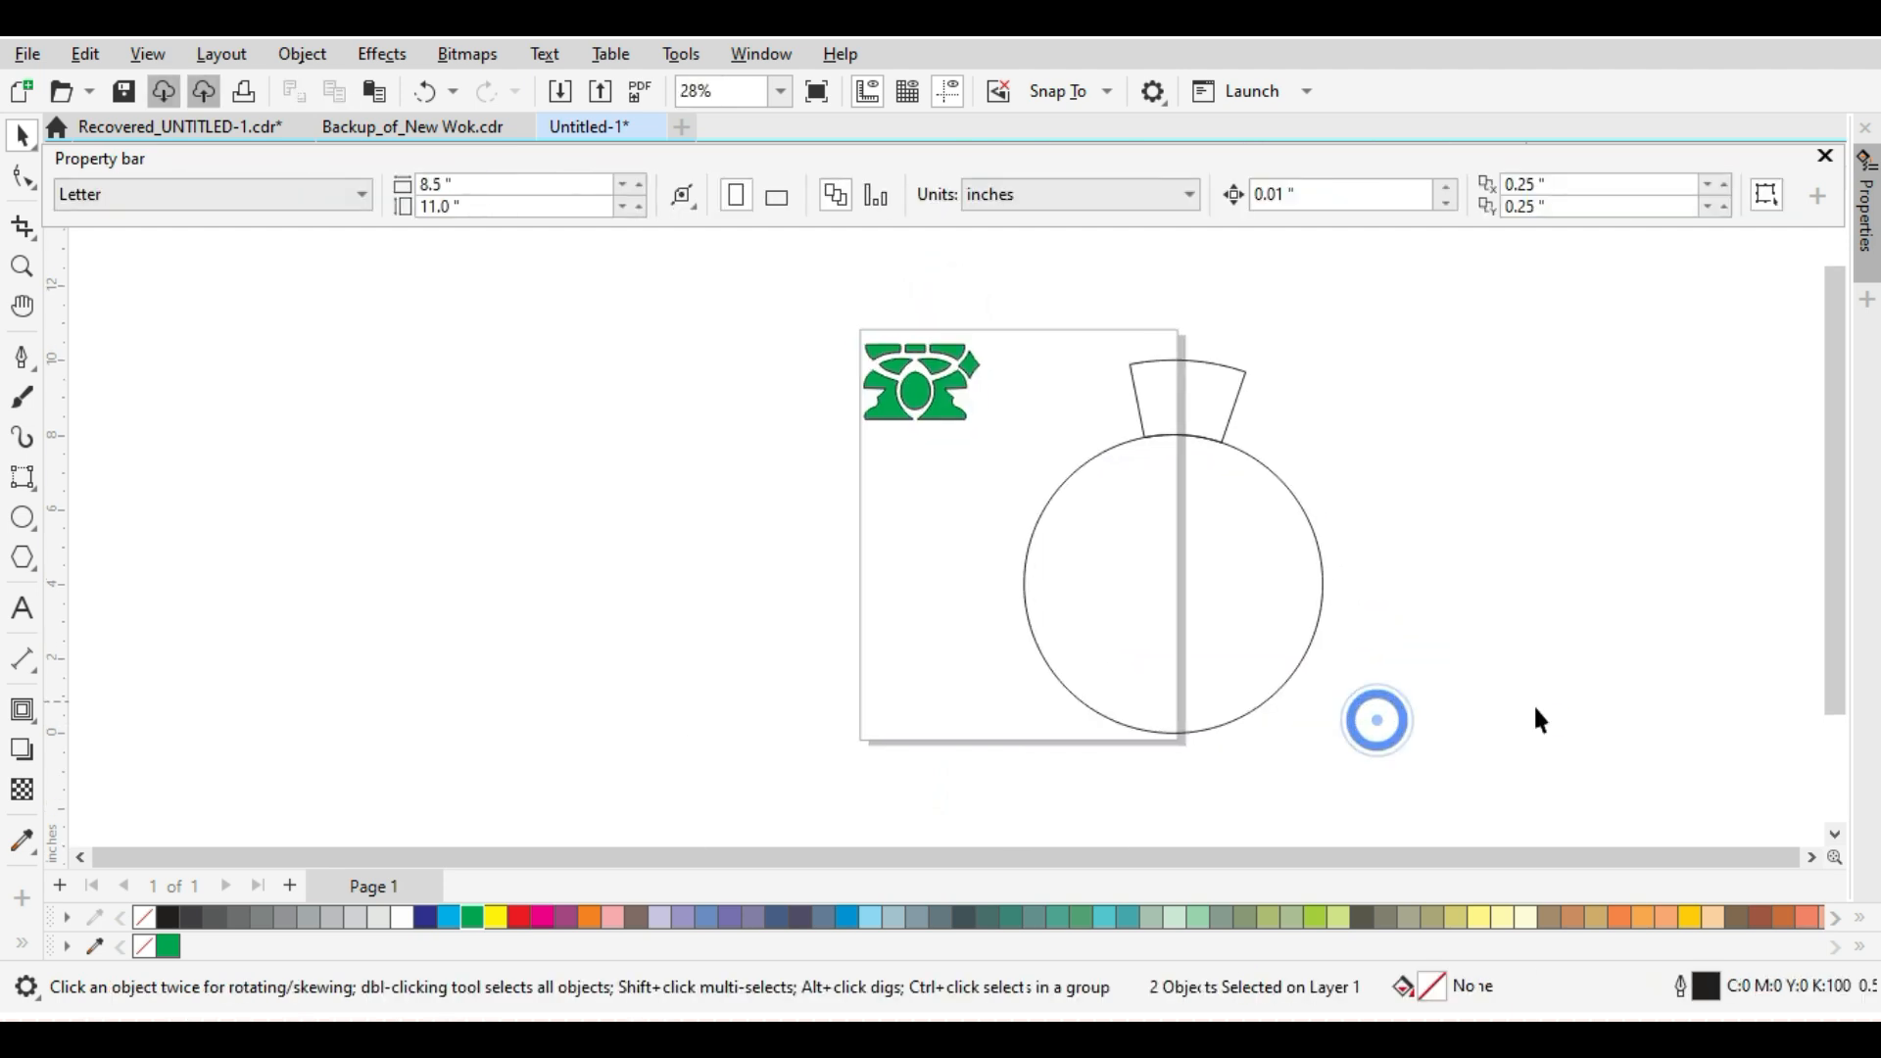
pyautogui.moveTo(844, 518); pyautogui.dragTo(845, 552)
pyautogui.press('space')
pyautogui.moveTo(785, 327); pyautogui.dragTo(1040, 494)
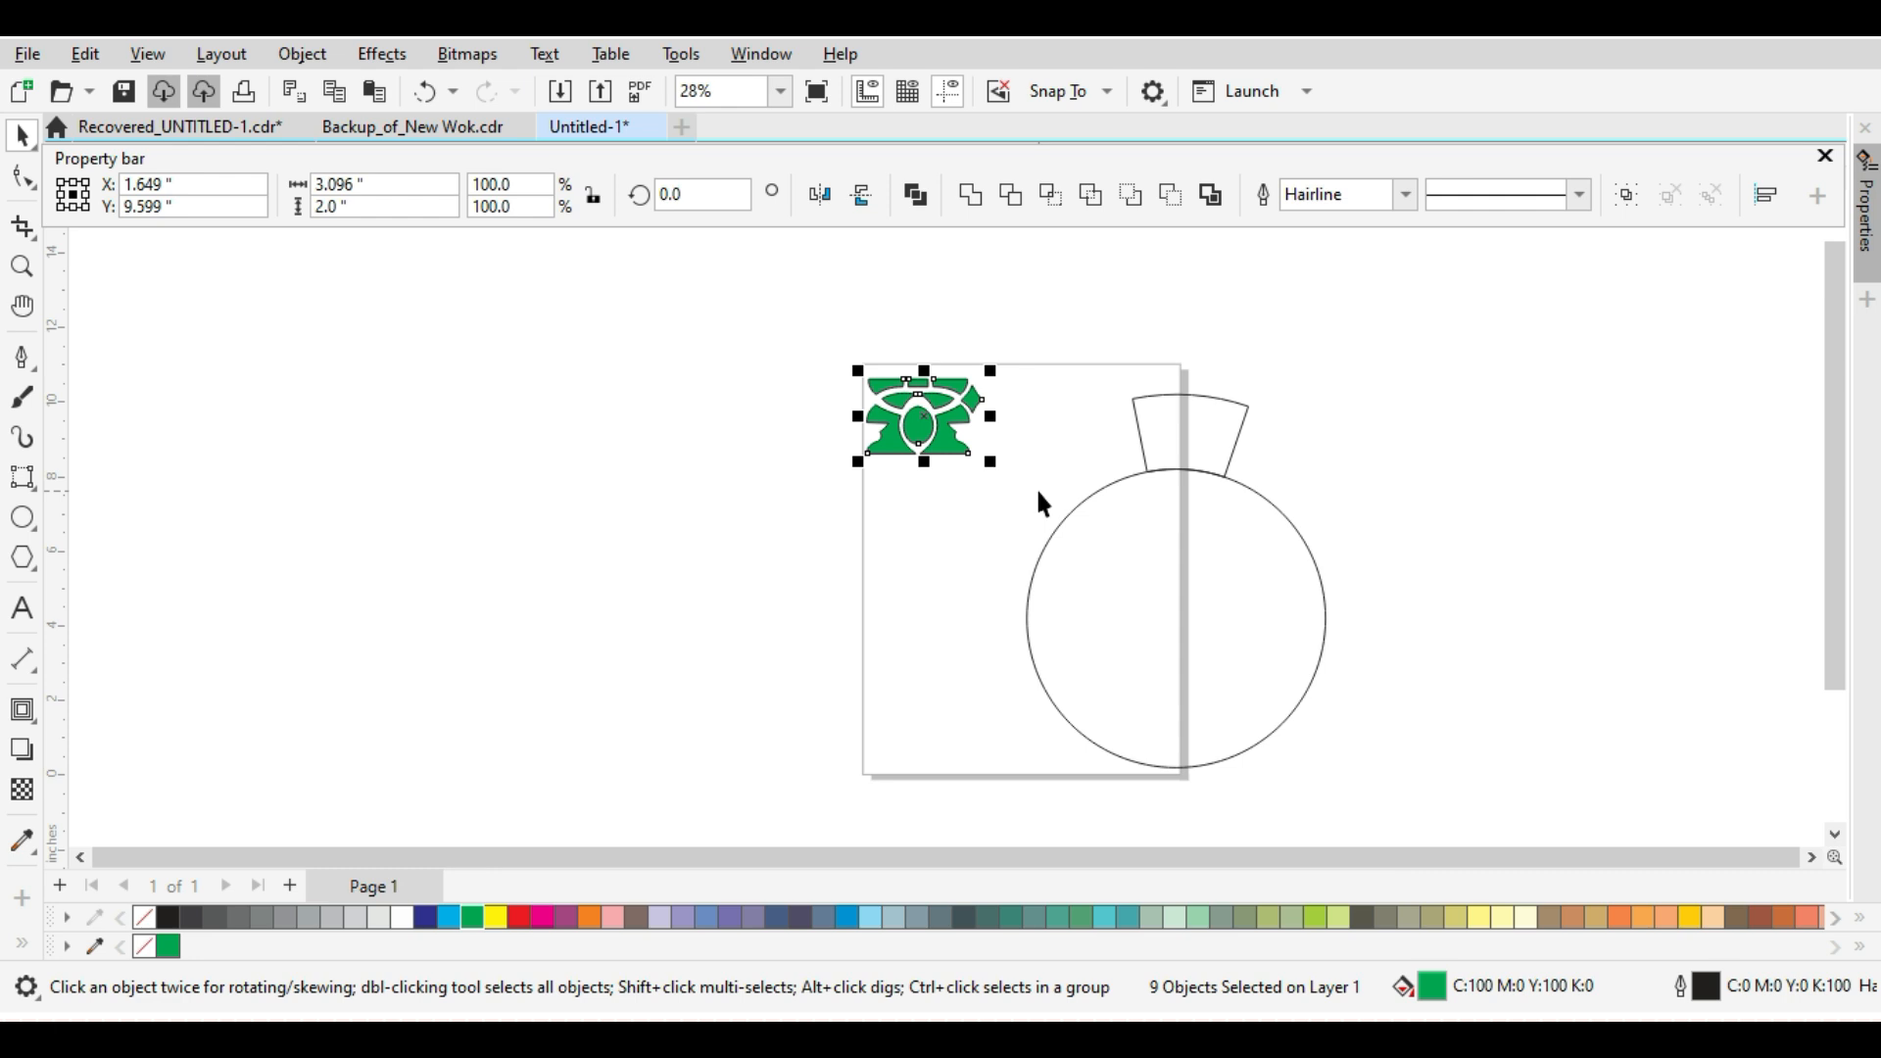
pyautogui.click(946, 546)
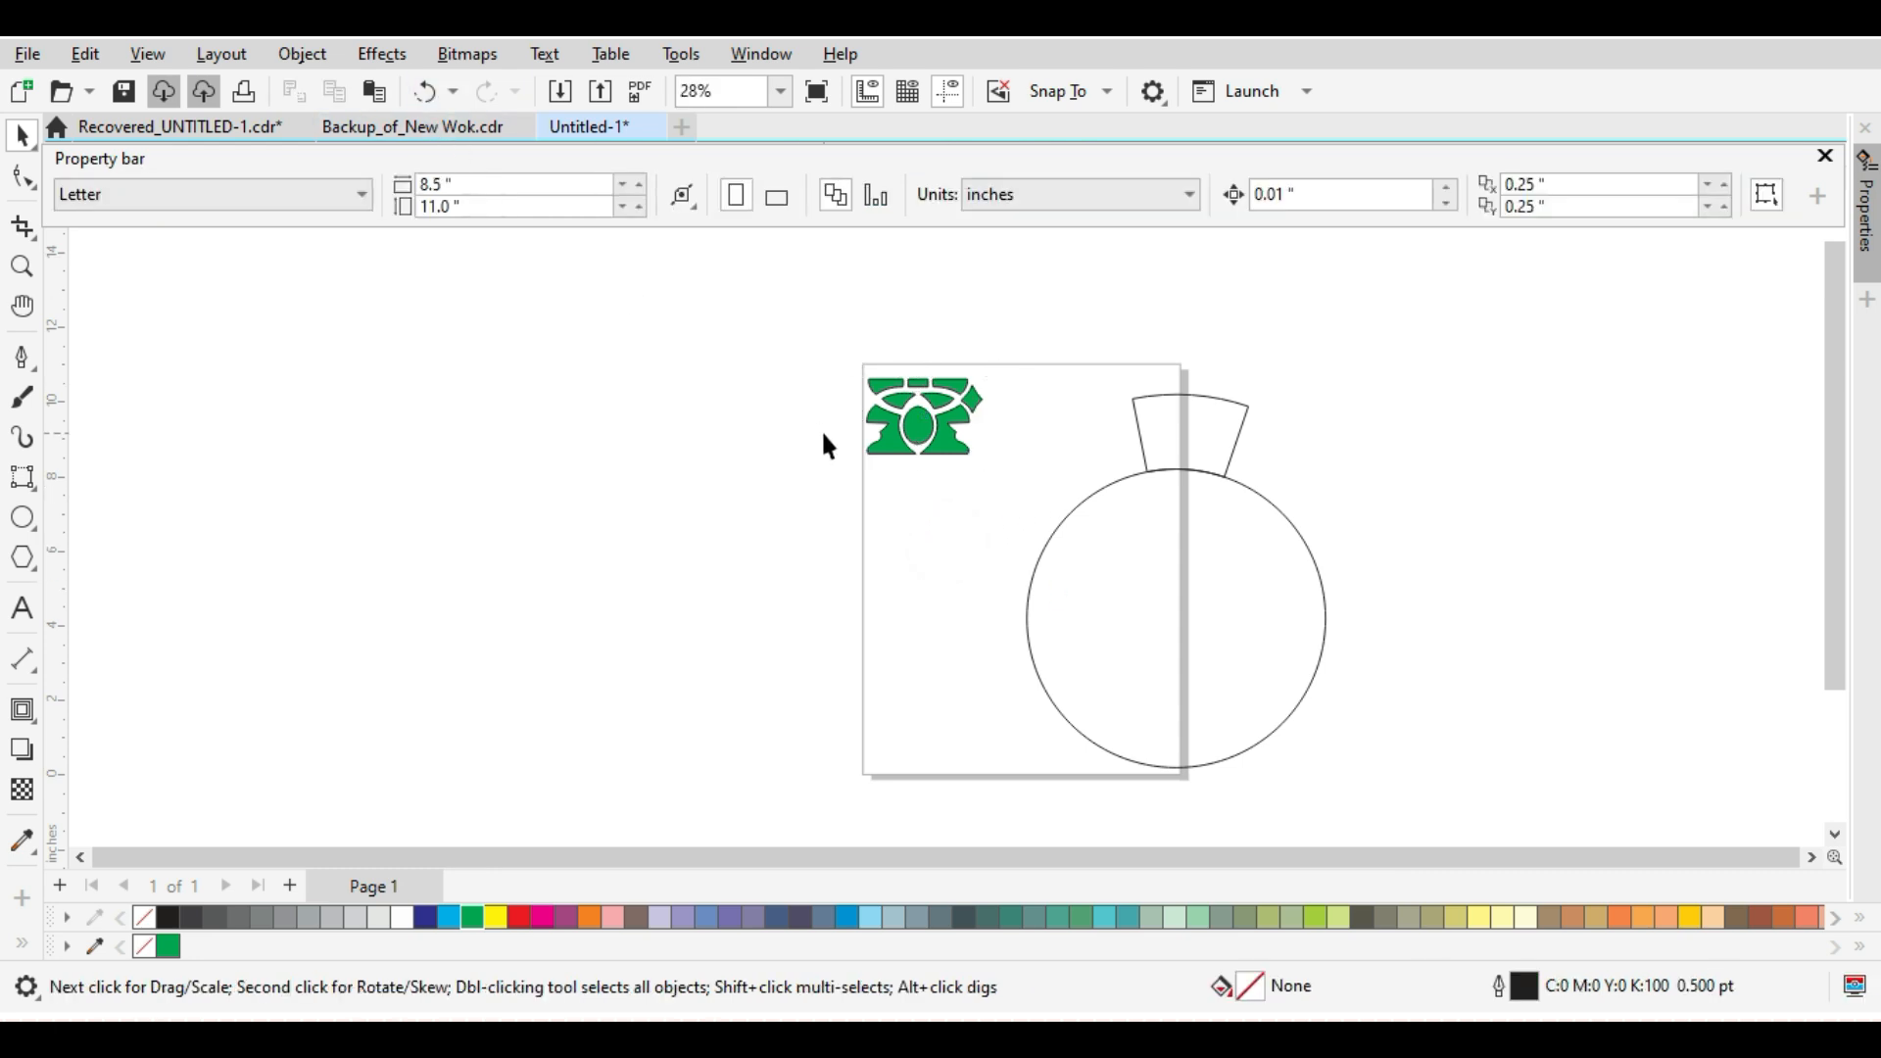
pyautogui.click(305, 61)
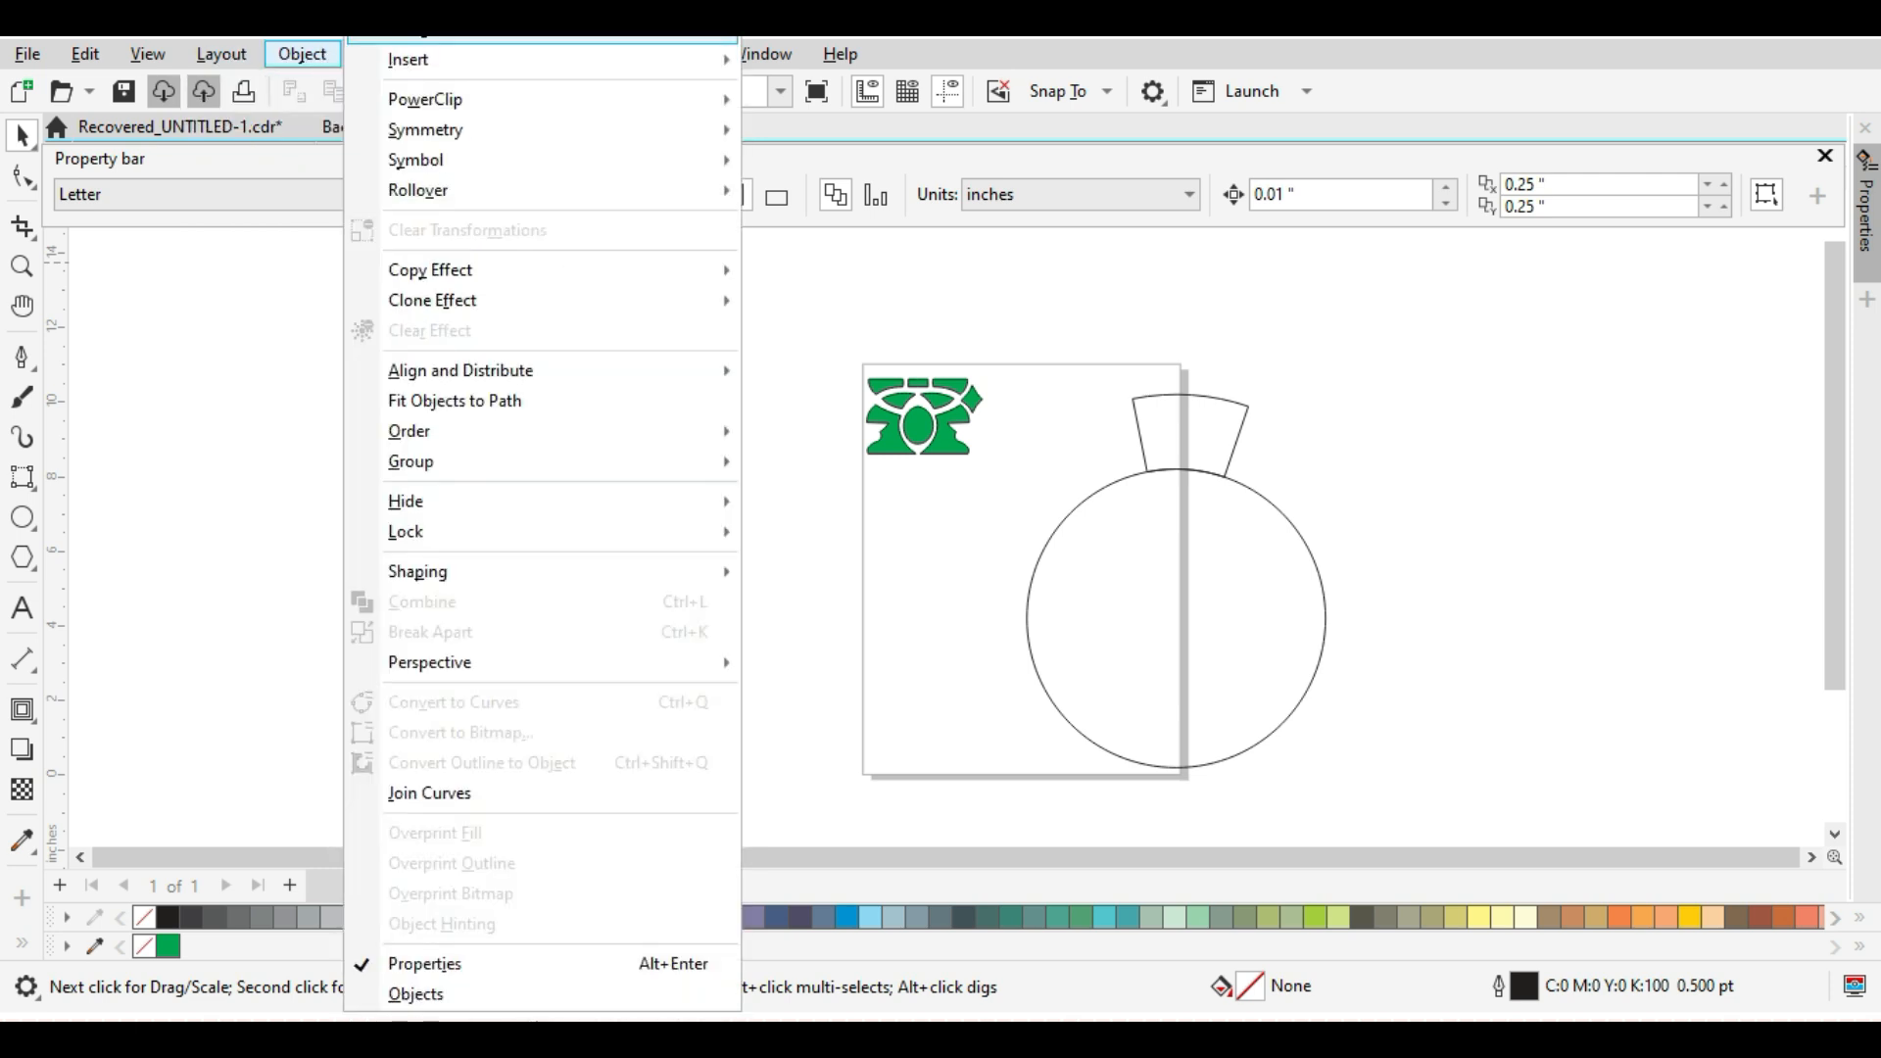
pyautogui.click(1051, 21)
# Open the Envelope effect settings and select the whole green ornament, using the Putty mapping mode.
pyautogui.click(383, 61)
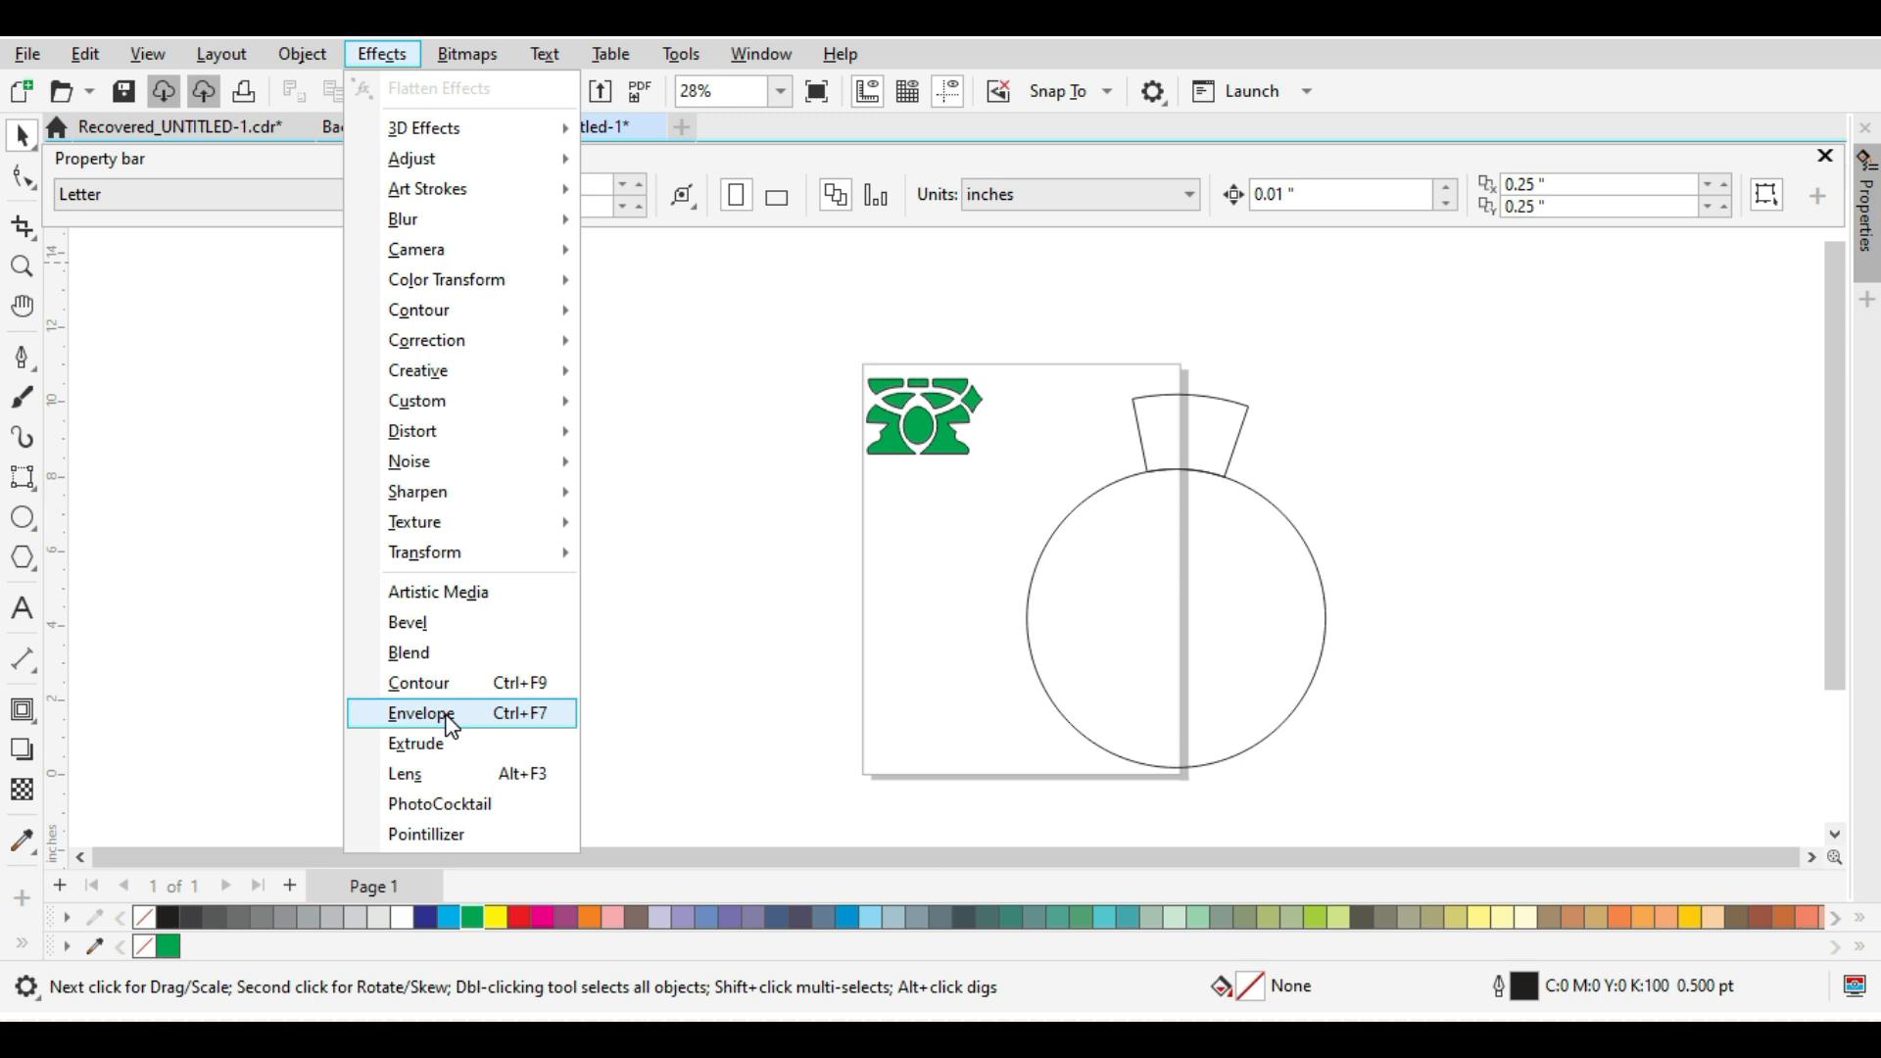
pyautogui.click(450, 724)
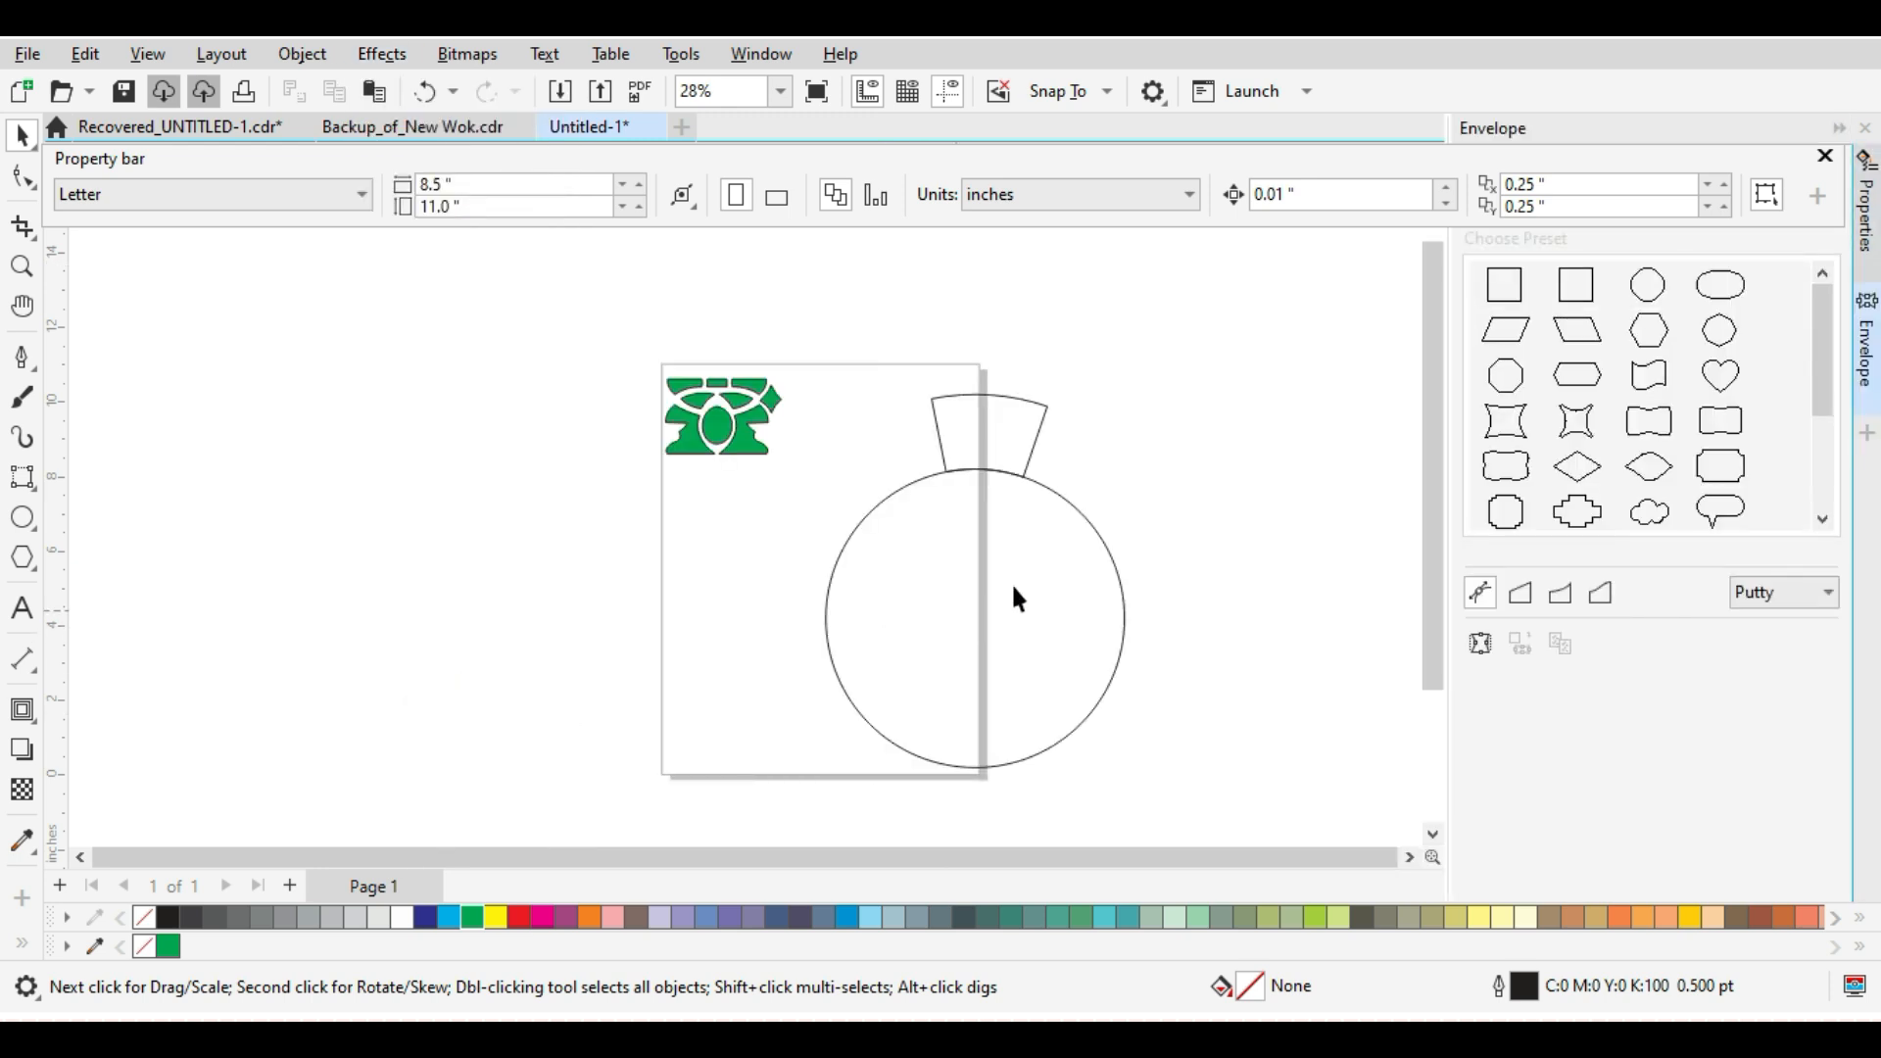
pyautogui.moveTo(576, 331); pyautogui.dragTo(829, 468)
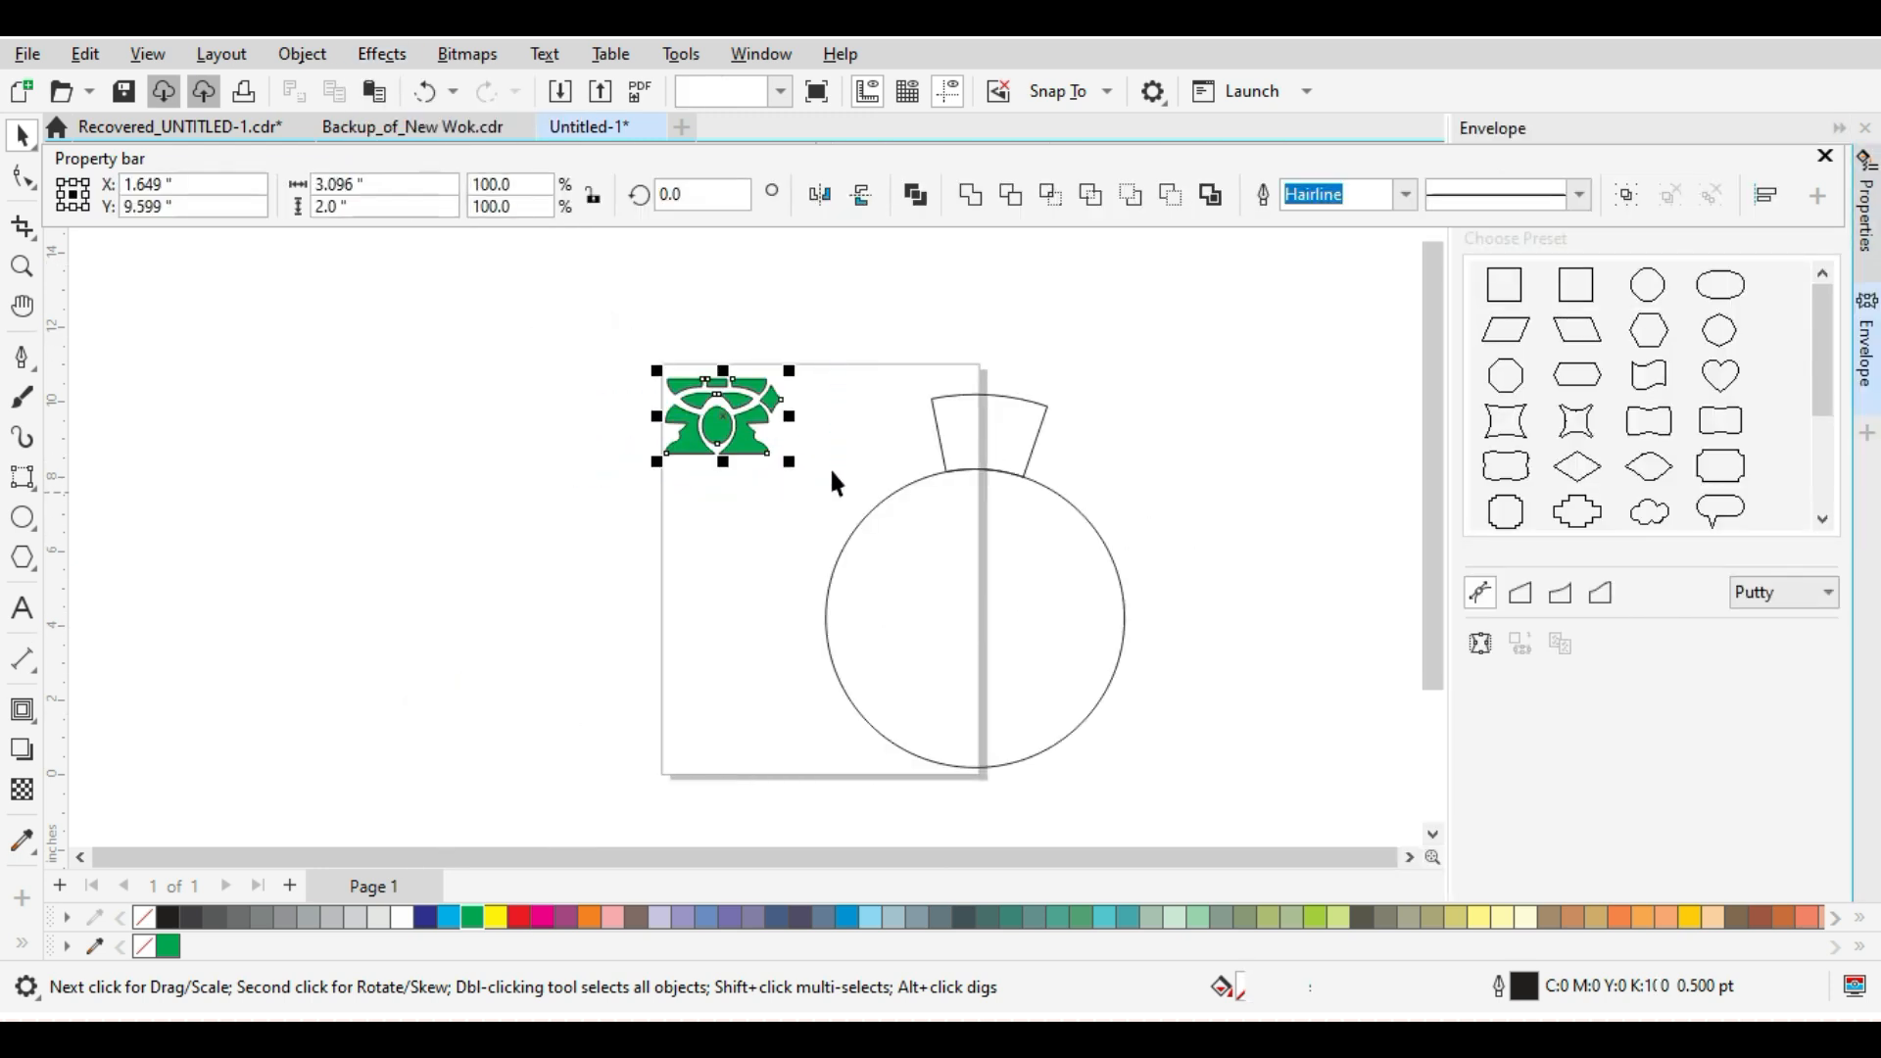
pyautogui.click(1801, 590)
pyautogui.click(1797, 663)
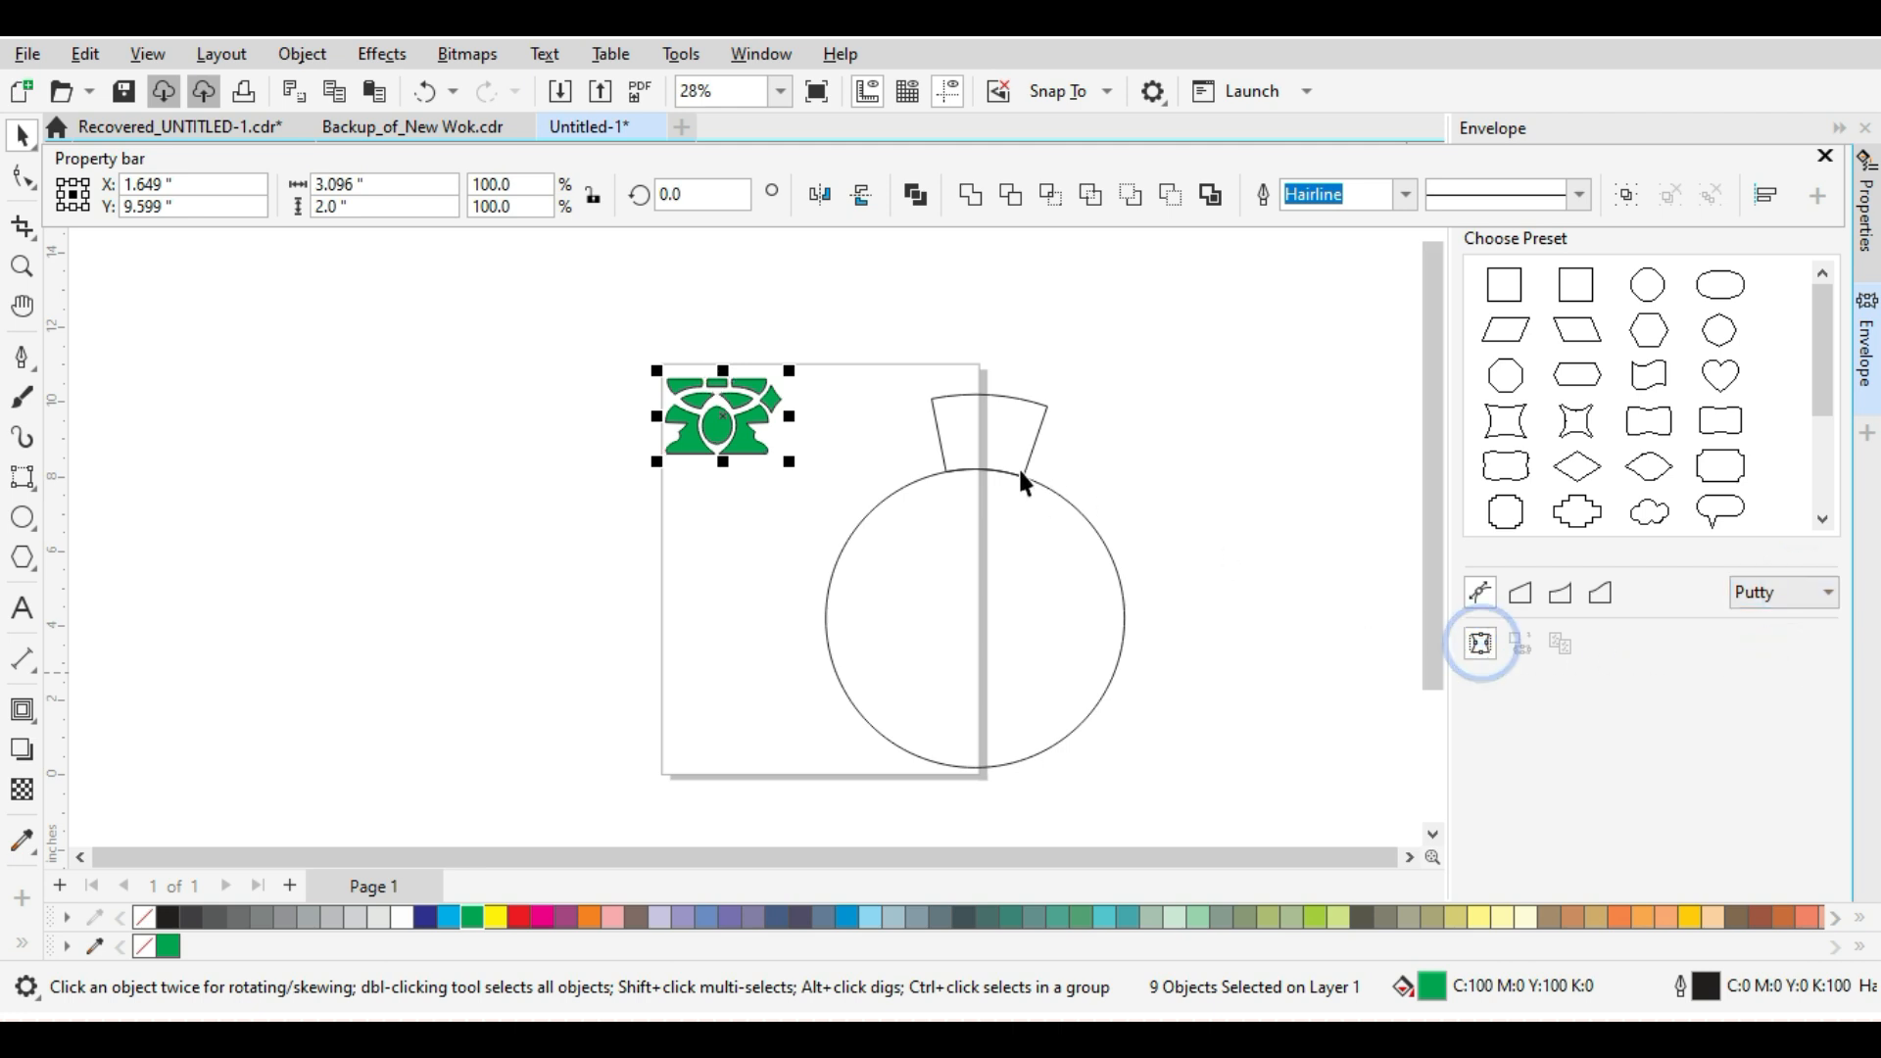
pyautogui.click(1487, 647)
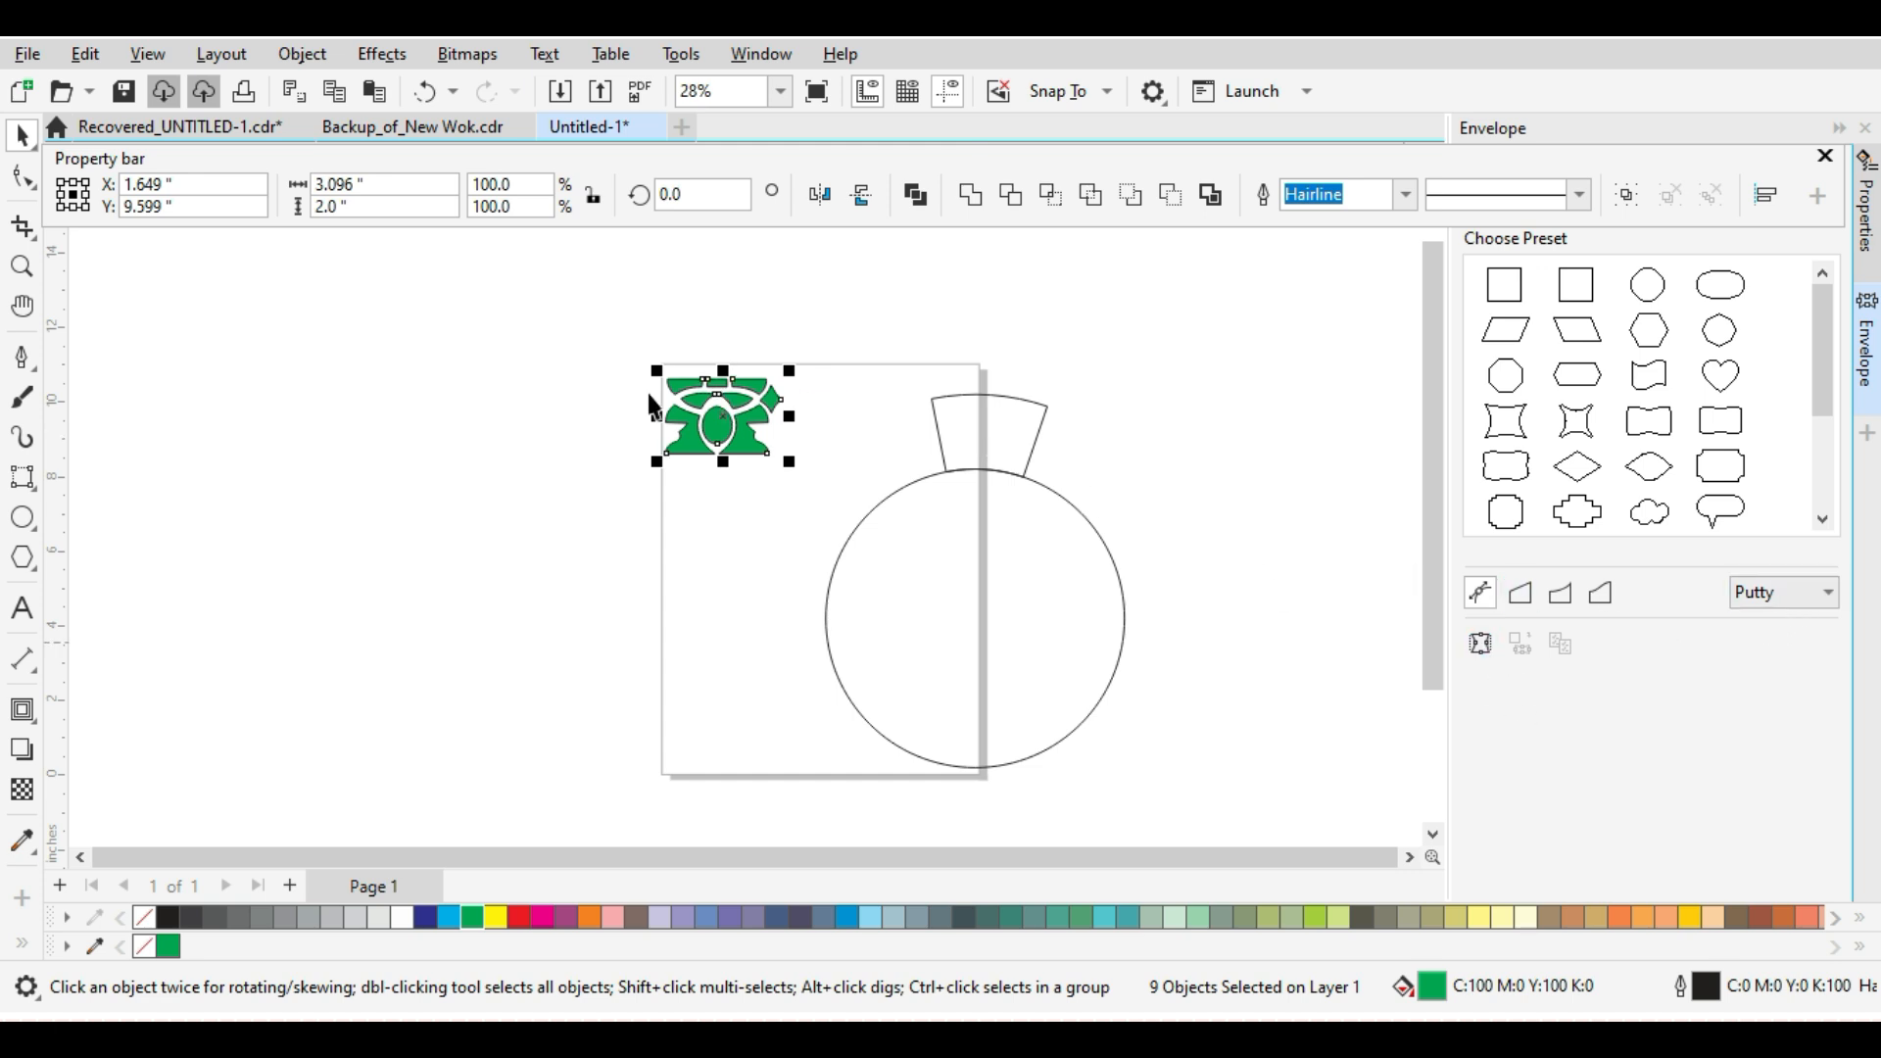
pyautogui.moveTo(540, 325); pyautogui.dragTo(797, 478)
pyautogui.click(1484, 646)
pyautogui.click(1761, 602)
pyautogui.click(1761, 663)
# Try to create an envelope for the ring segment from one piece of the green ornament, and undo it.
pyautogui.click(999, 422)
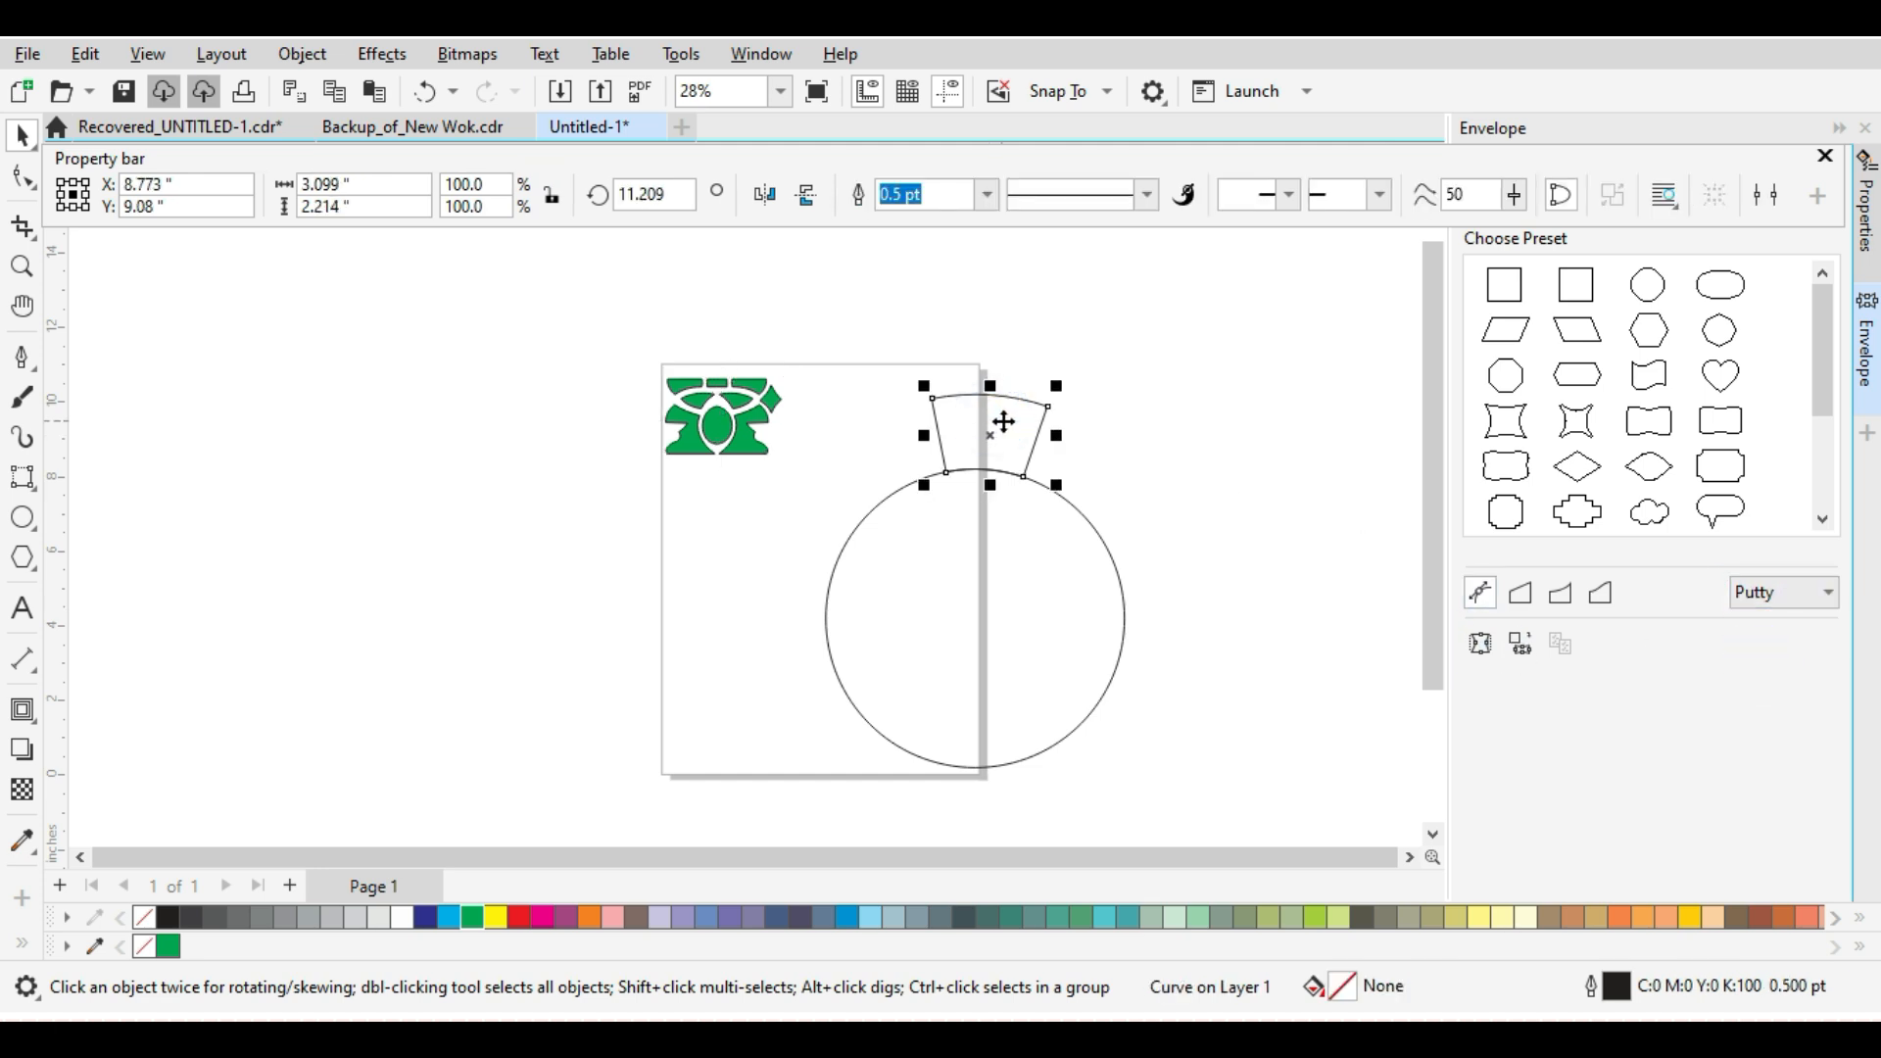
pyautogui.click(1520, 647)
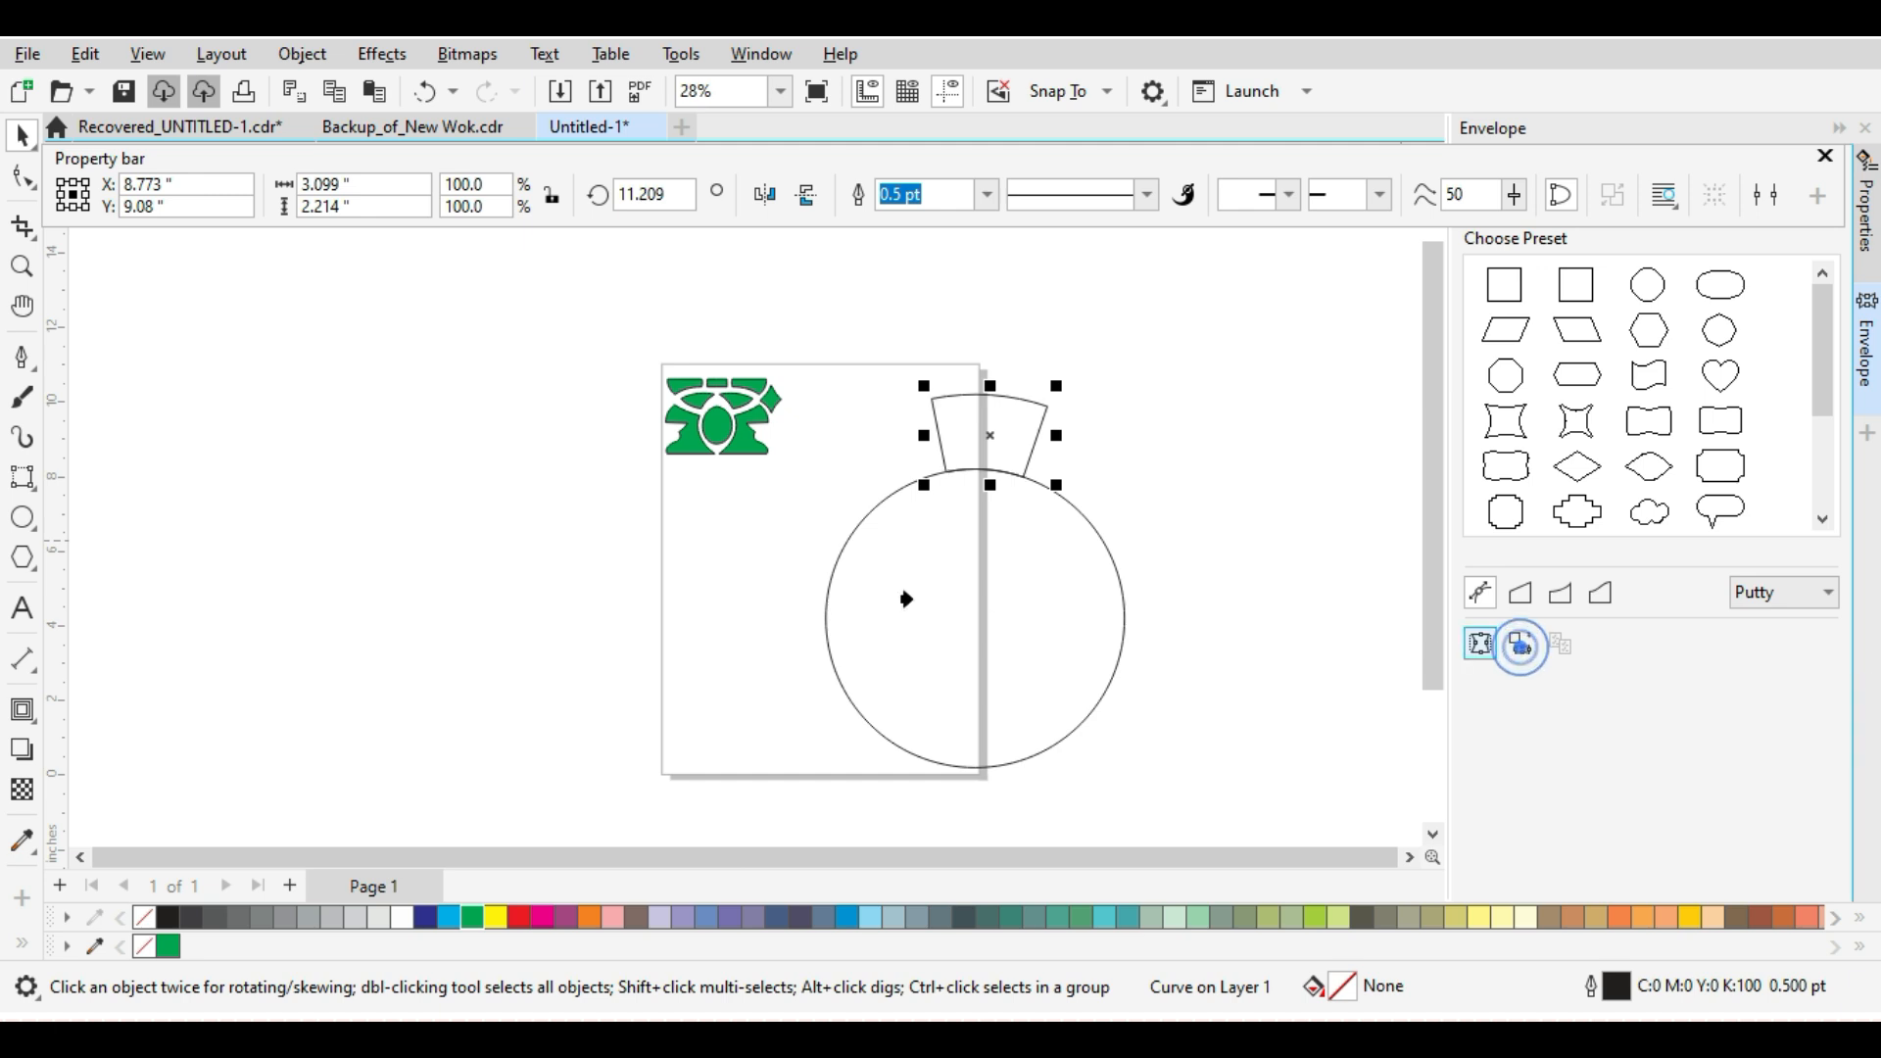
pyautogui.click(679, 416)
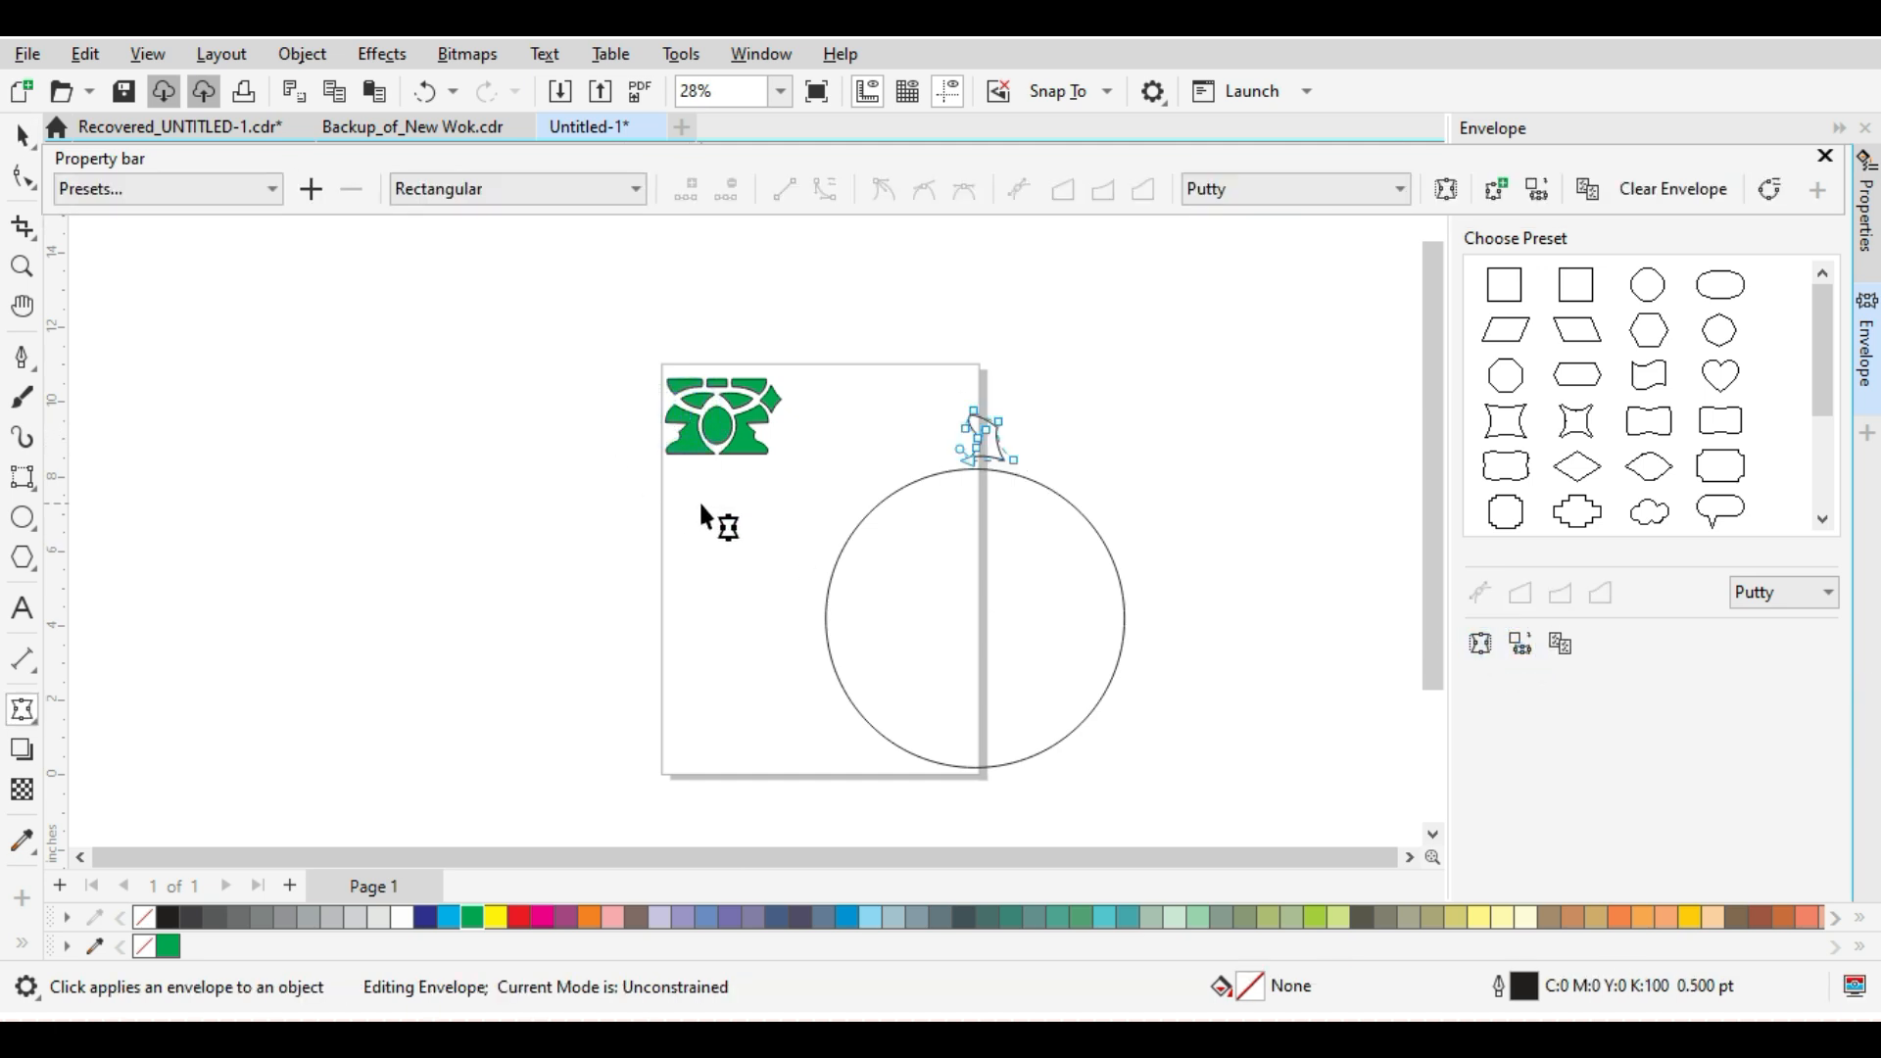
pyautogui.hotkey('ctrl', 'z')
pyautogui.click(733, 466)
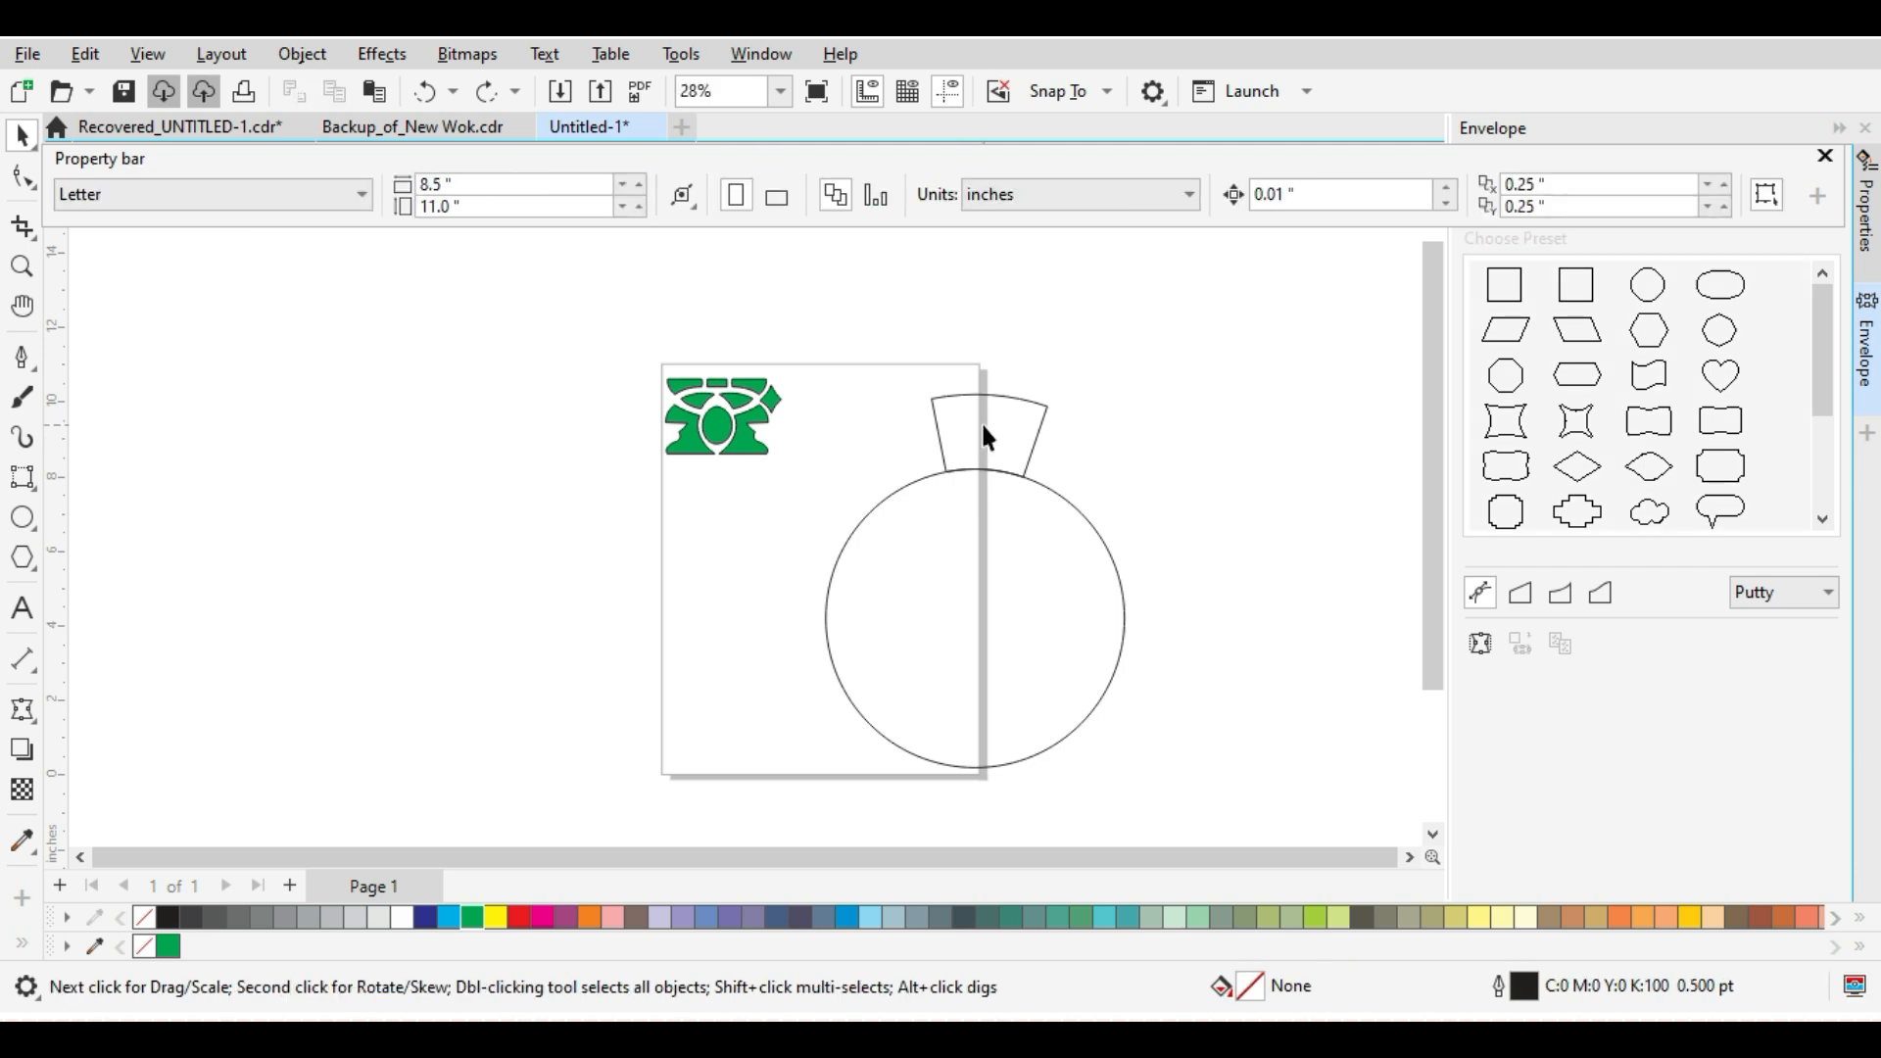
# Try to align the circle horizontally with the center of the ring segment, and undo the alignment.
pyautogui.click(985, 436)
pyautogui.scroll(1, 985, 436)
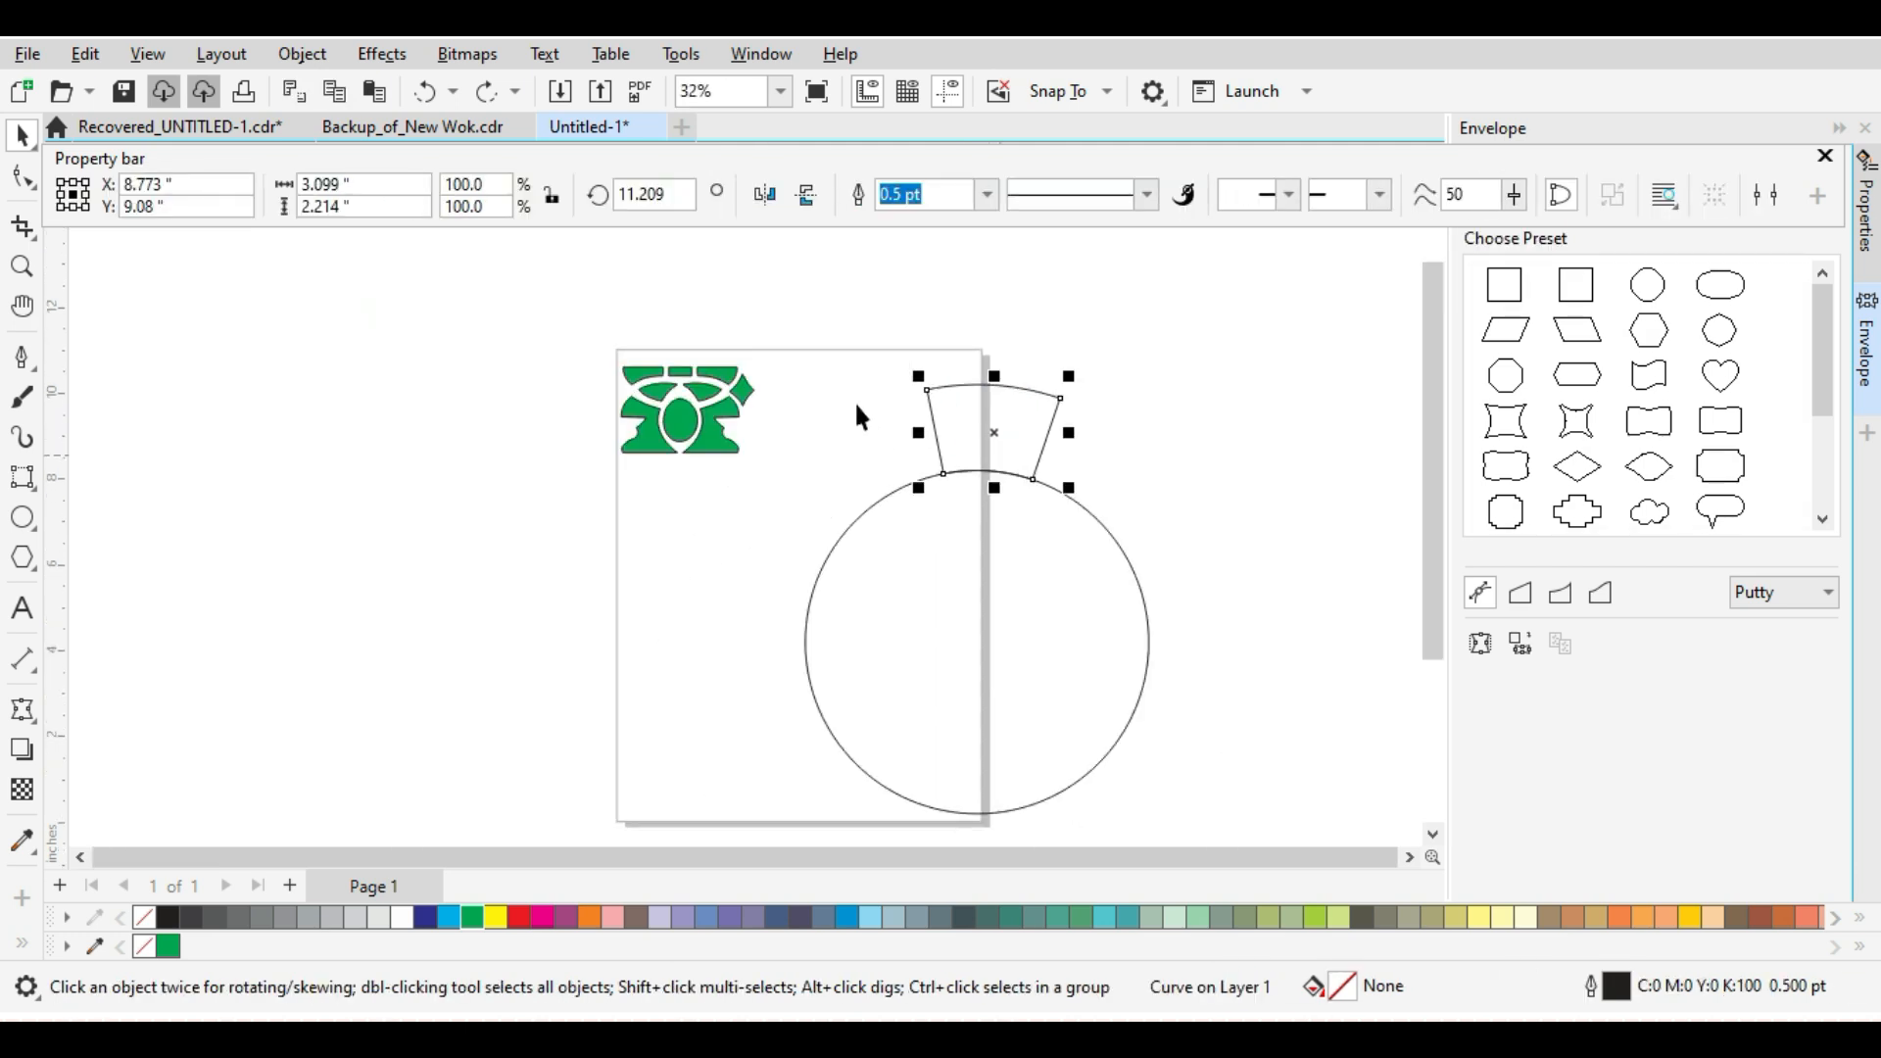
pyautogui.moveTo(941, 608); pyautogui.dragTo(1231, 833)
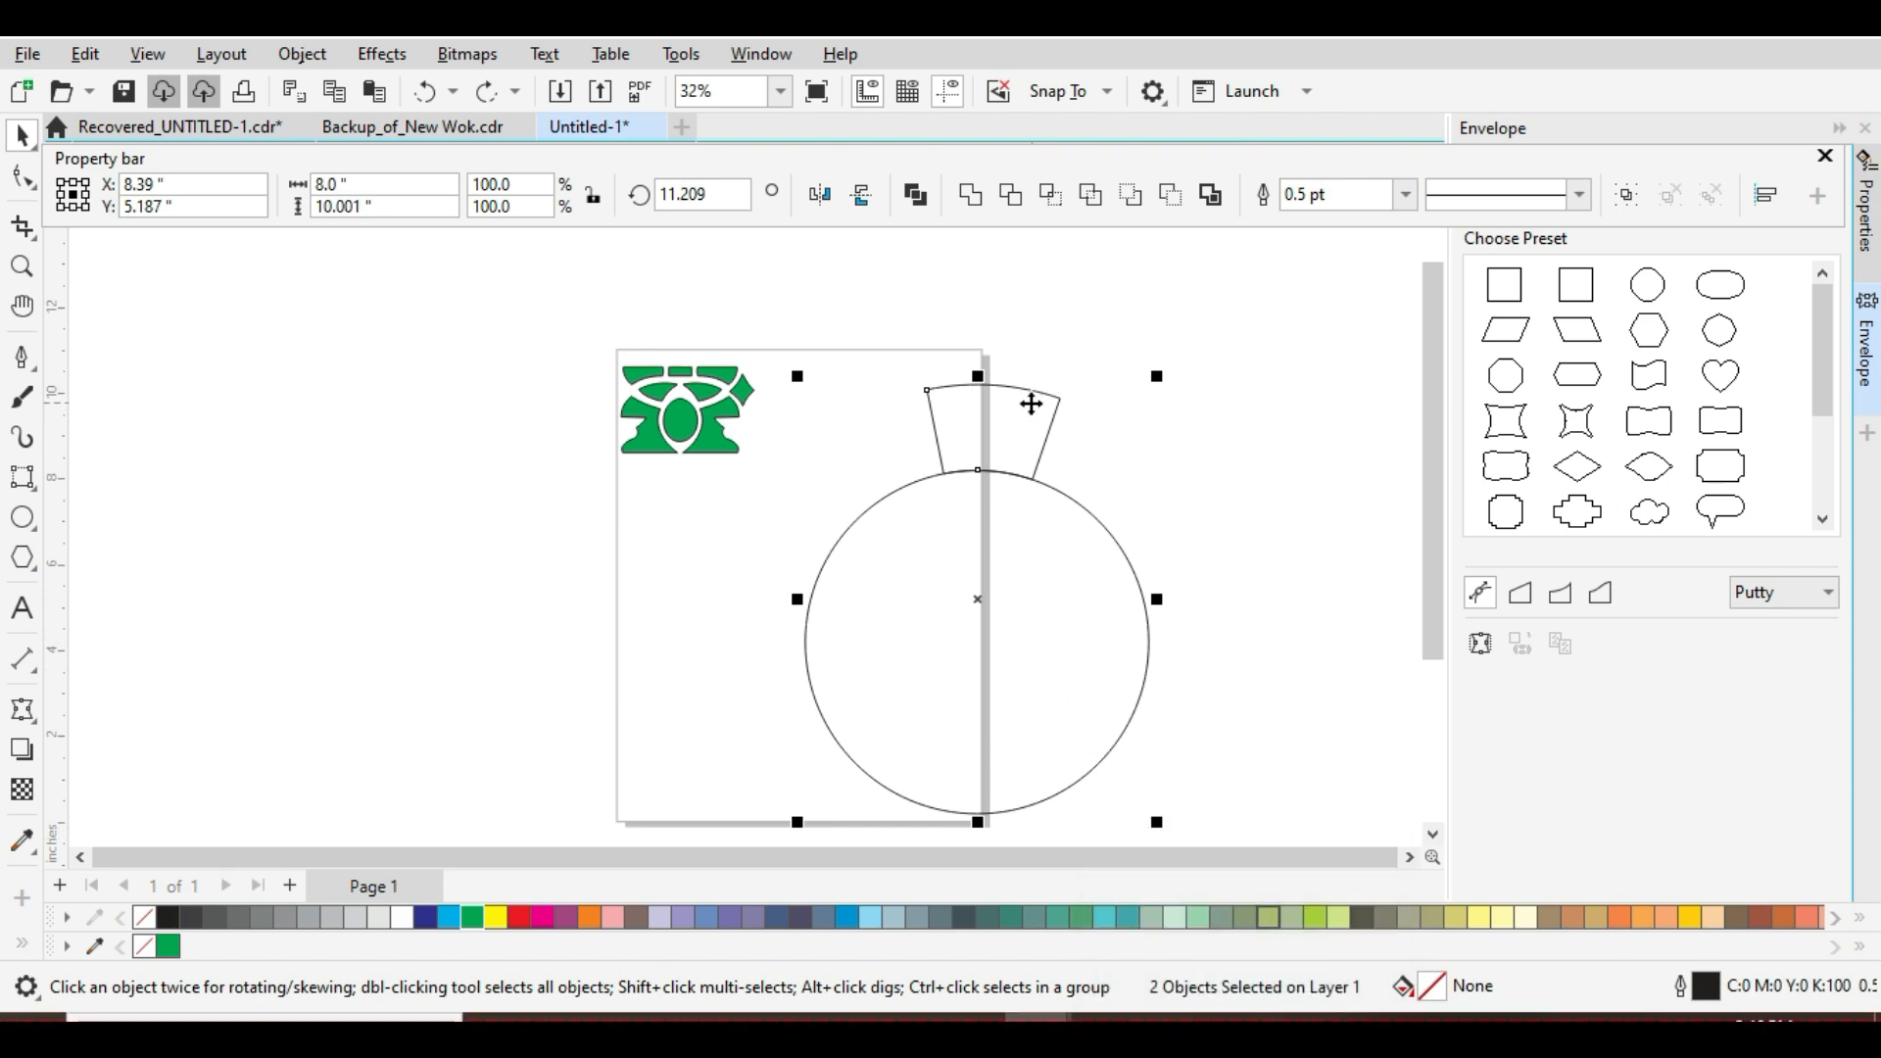
pyautogui.press('Right')
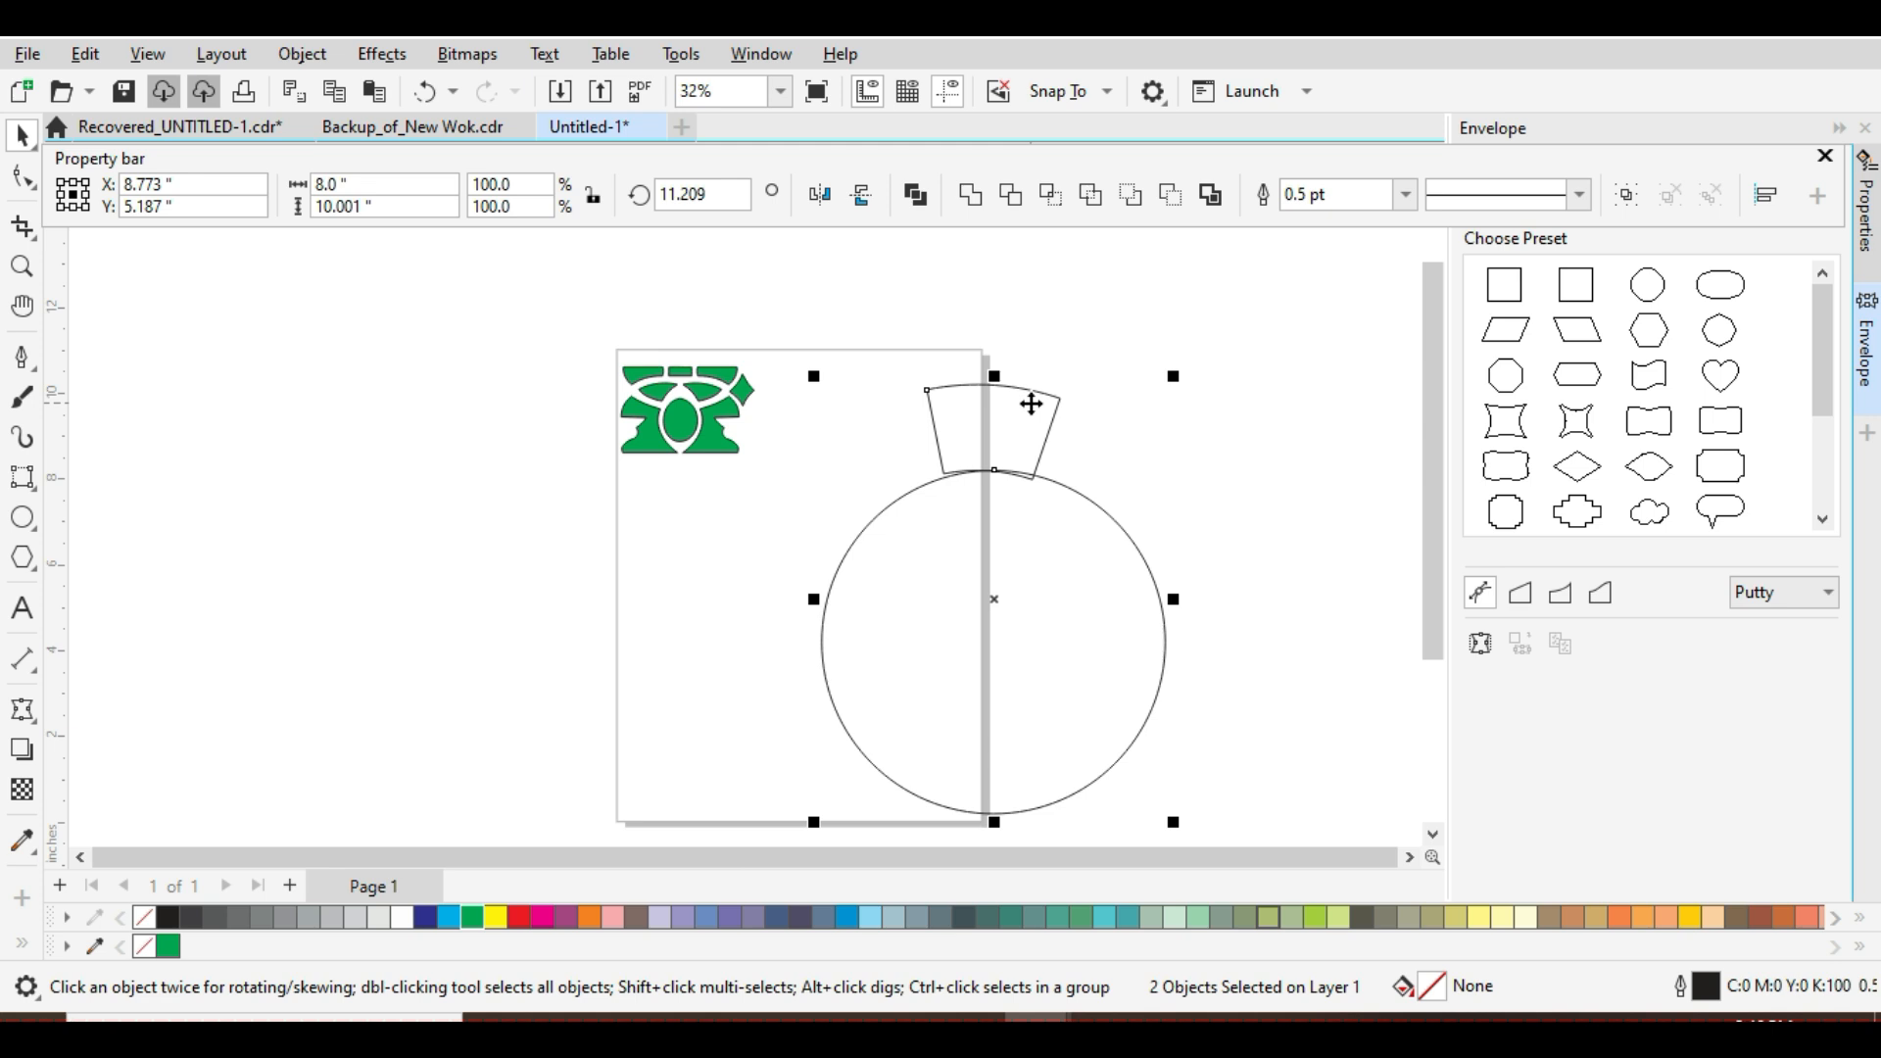
pyautogui.hotkey('ctrl', 'z')
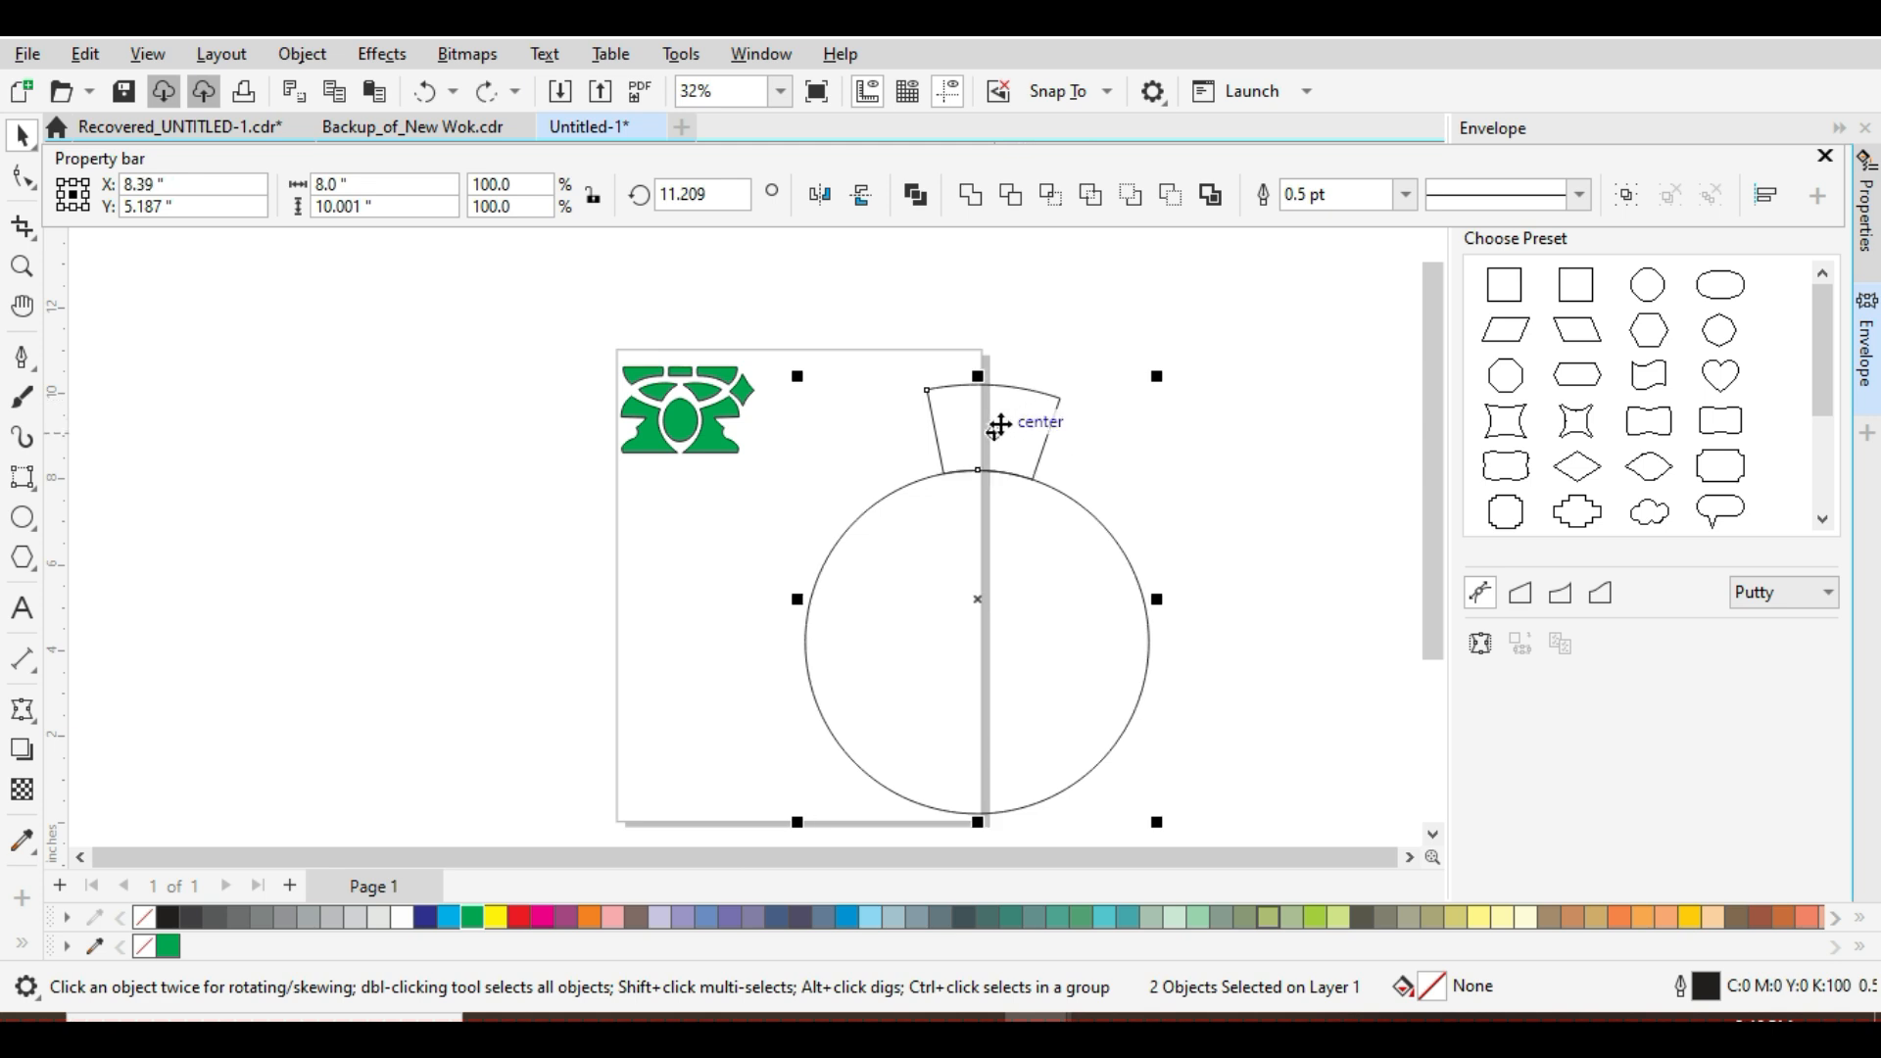
# Rotate the ring segment counterclockwise around the circle's center to about 14.1°, so that it sits centered on top of the circle.
pyautogui.click(996, 425)
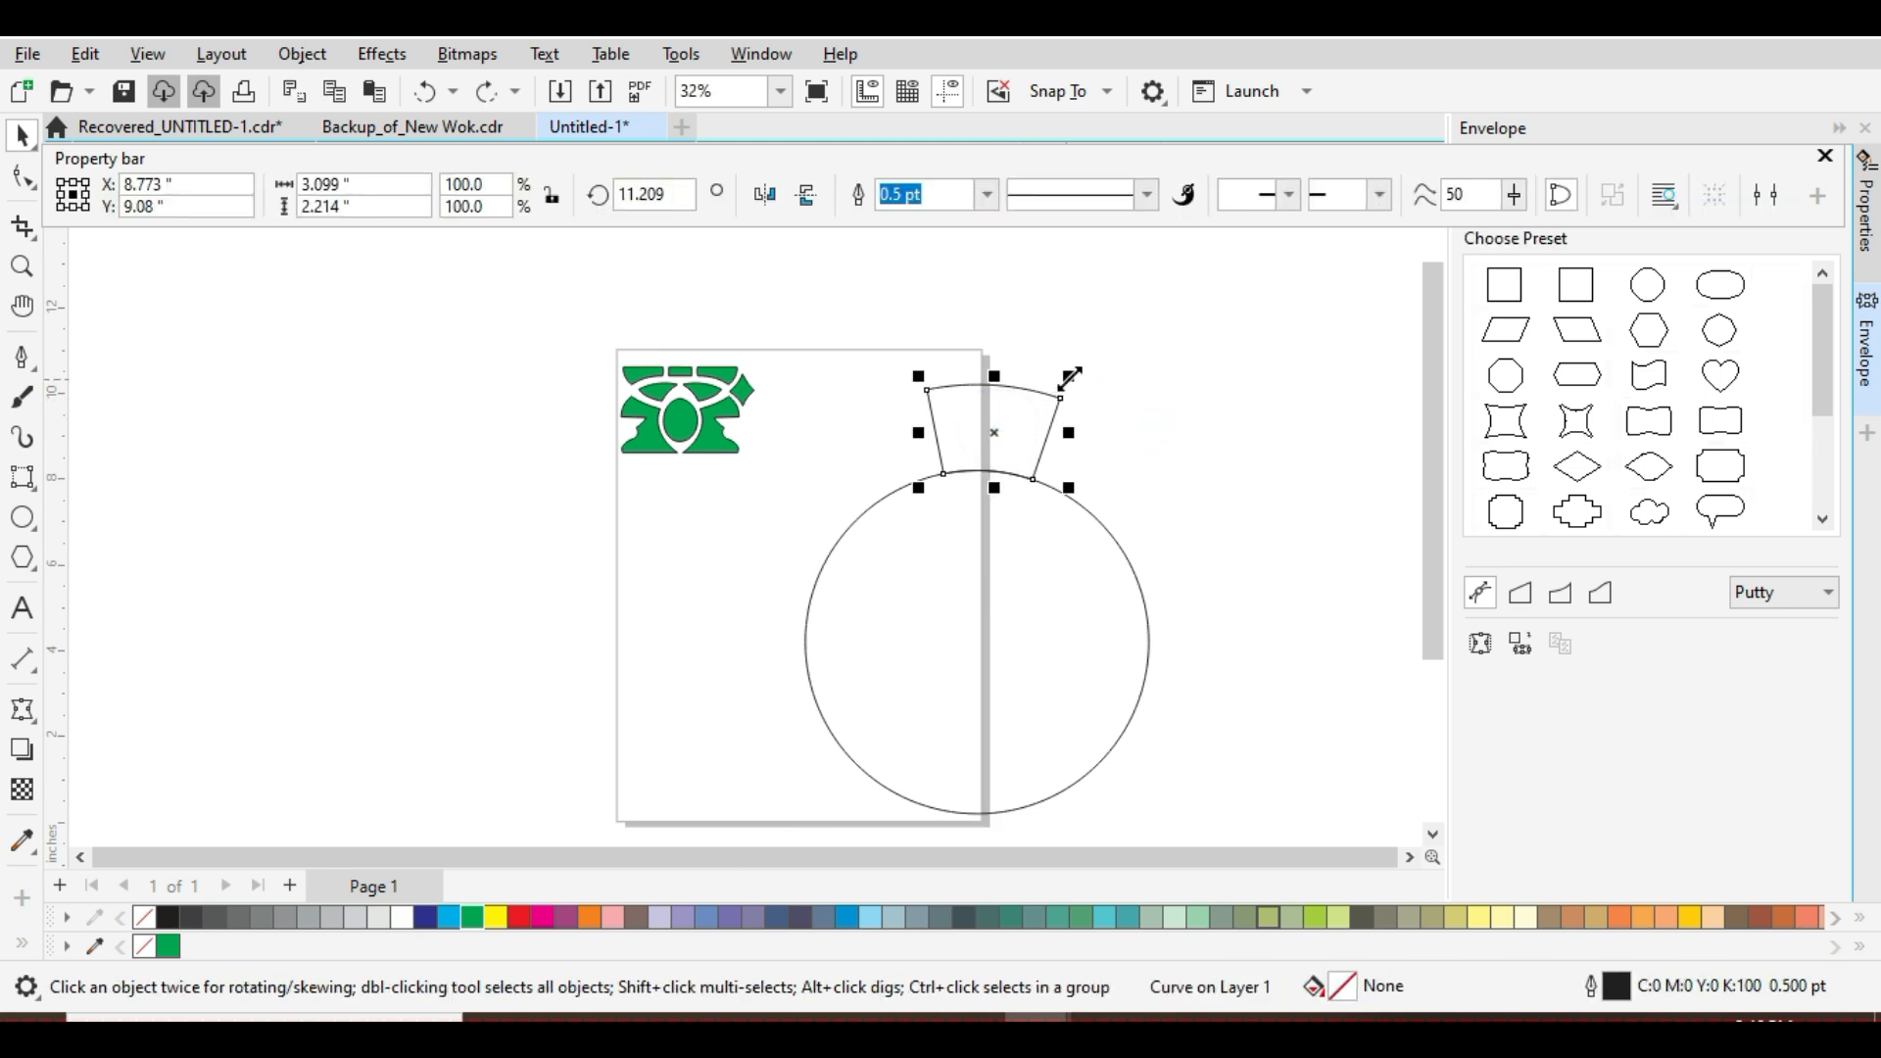
pyautogui.click(1002, 420)
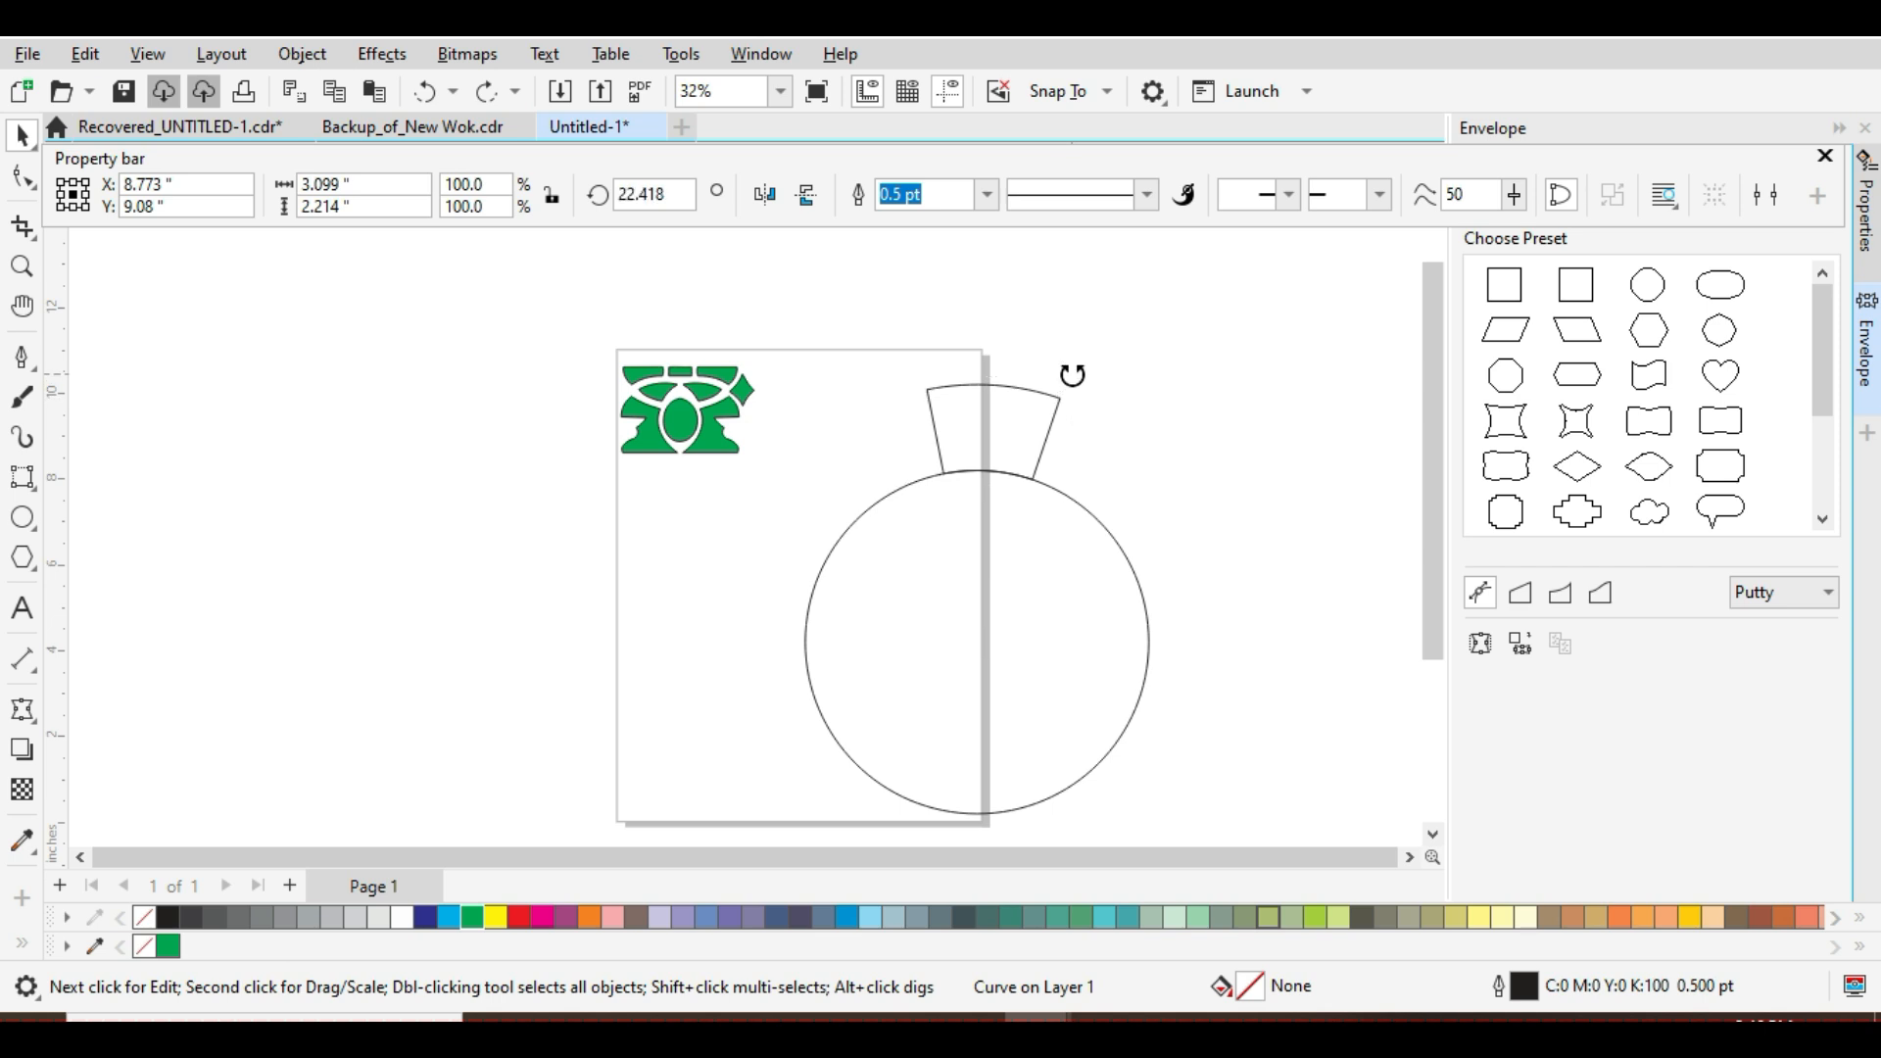
pyautogui.moveTo(1072, 375); pyautogui.dragTo(1066, 370)
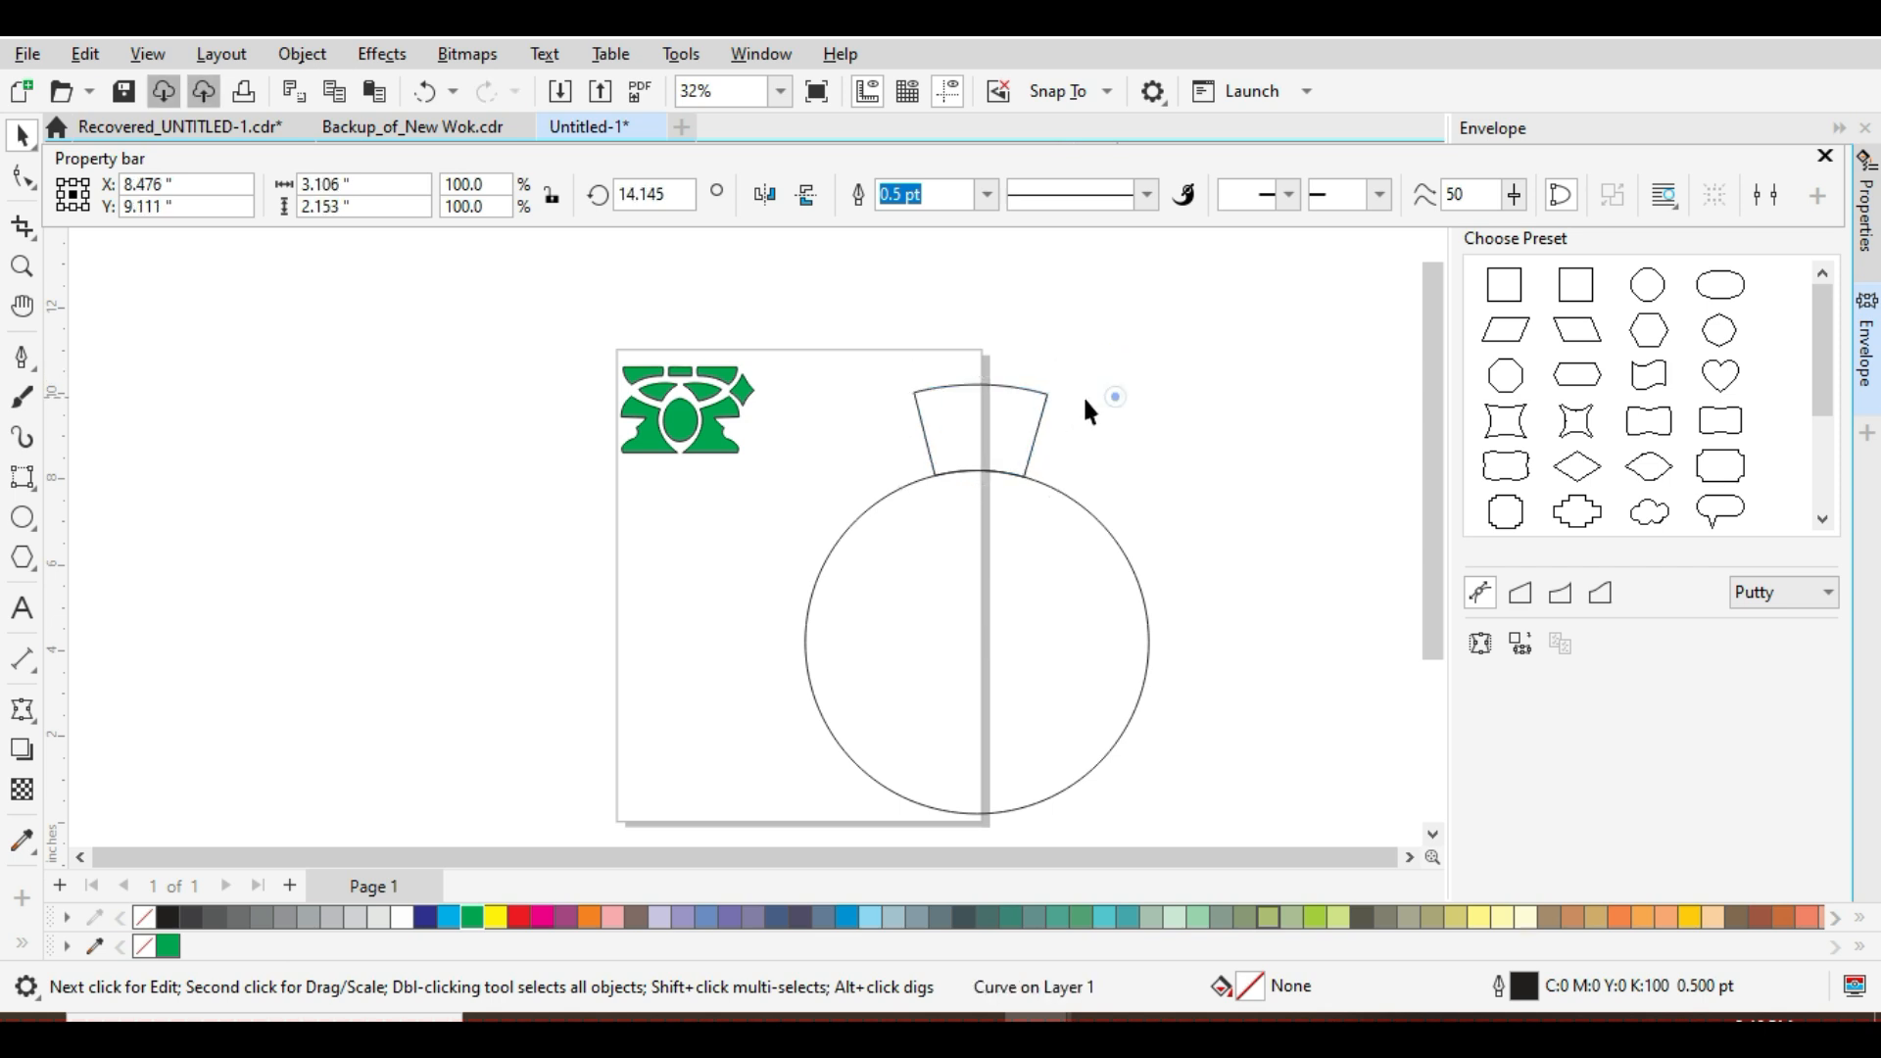
pyautogui.click(1113, 391)
# Group the nine pieces of the green ornament.
pyautogui.moveTo(476, 310); pyautogui.dragTo(786, 484)
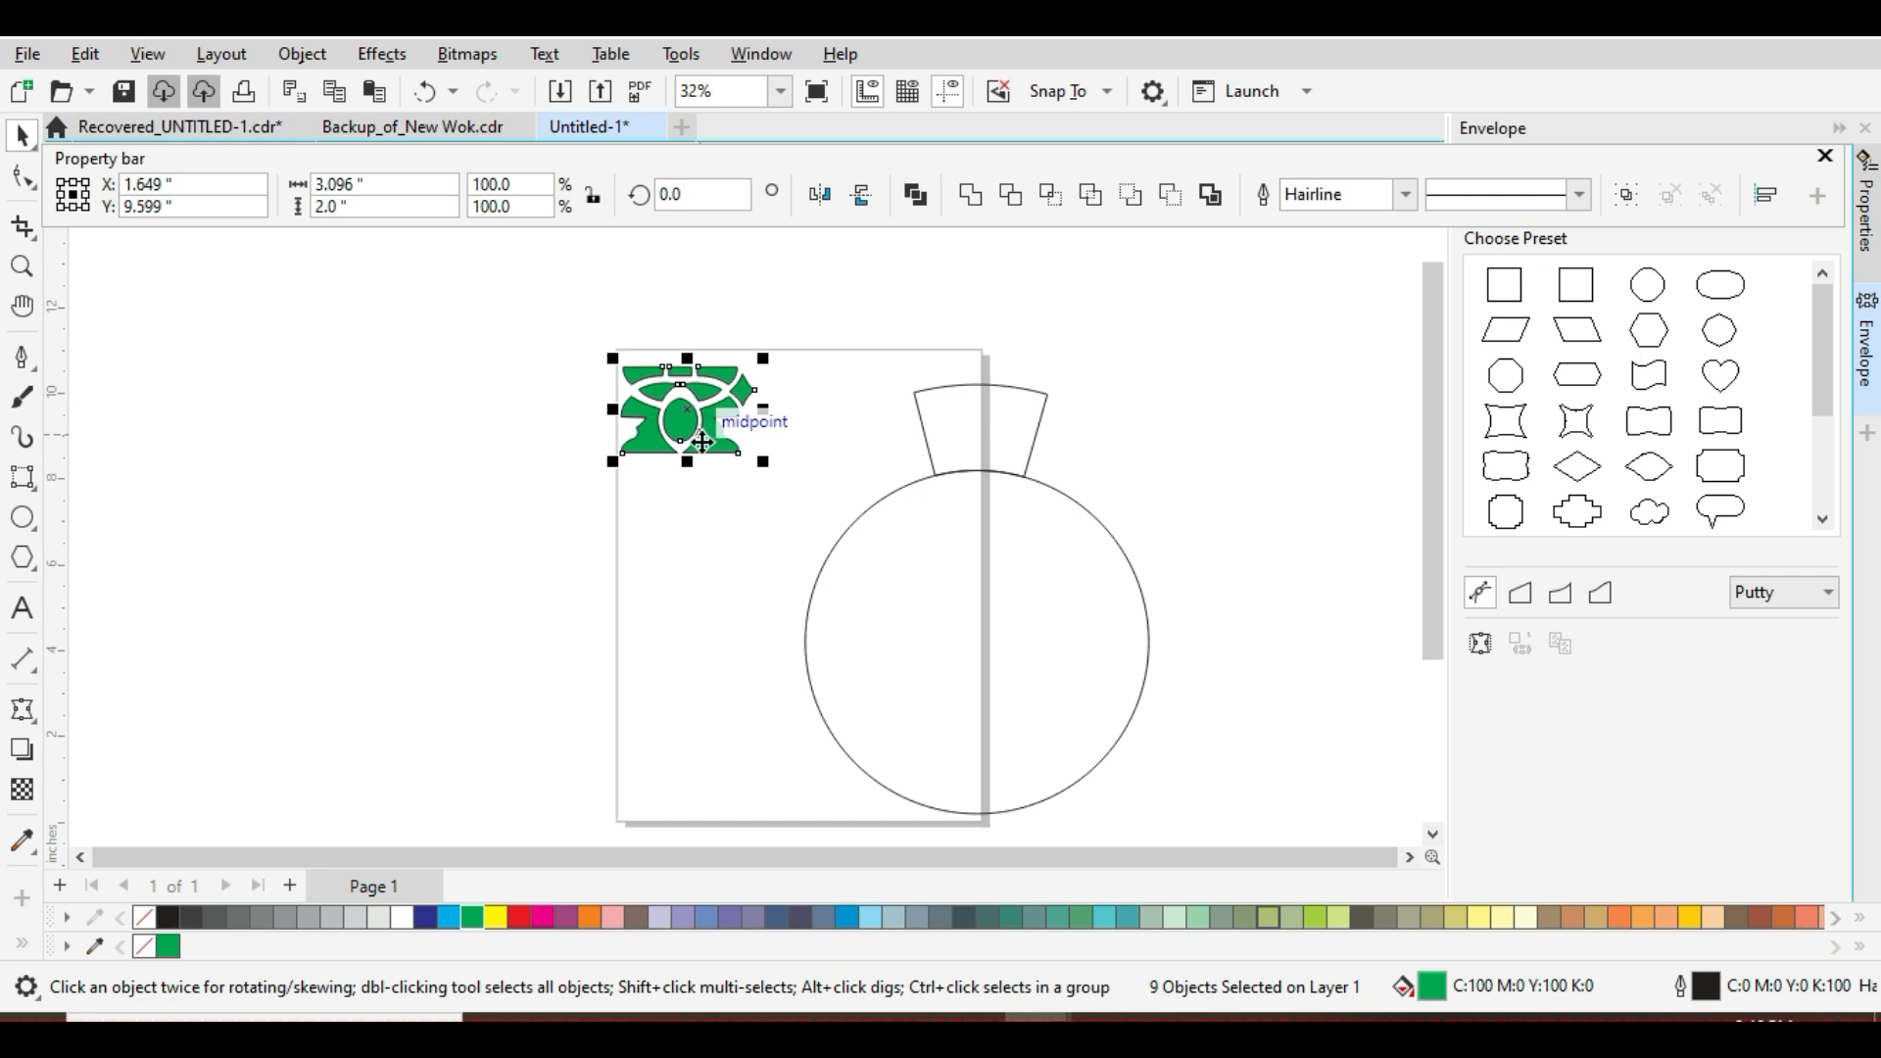
pyautogui.hotkey('ctrl', 'g')
pyautogui.click(708, 523)
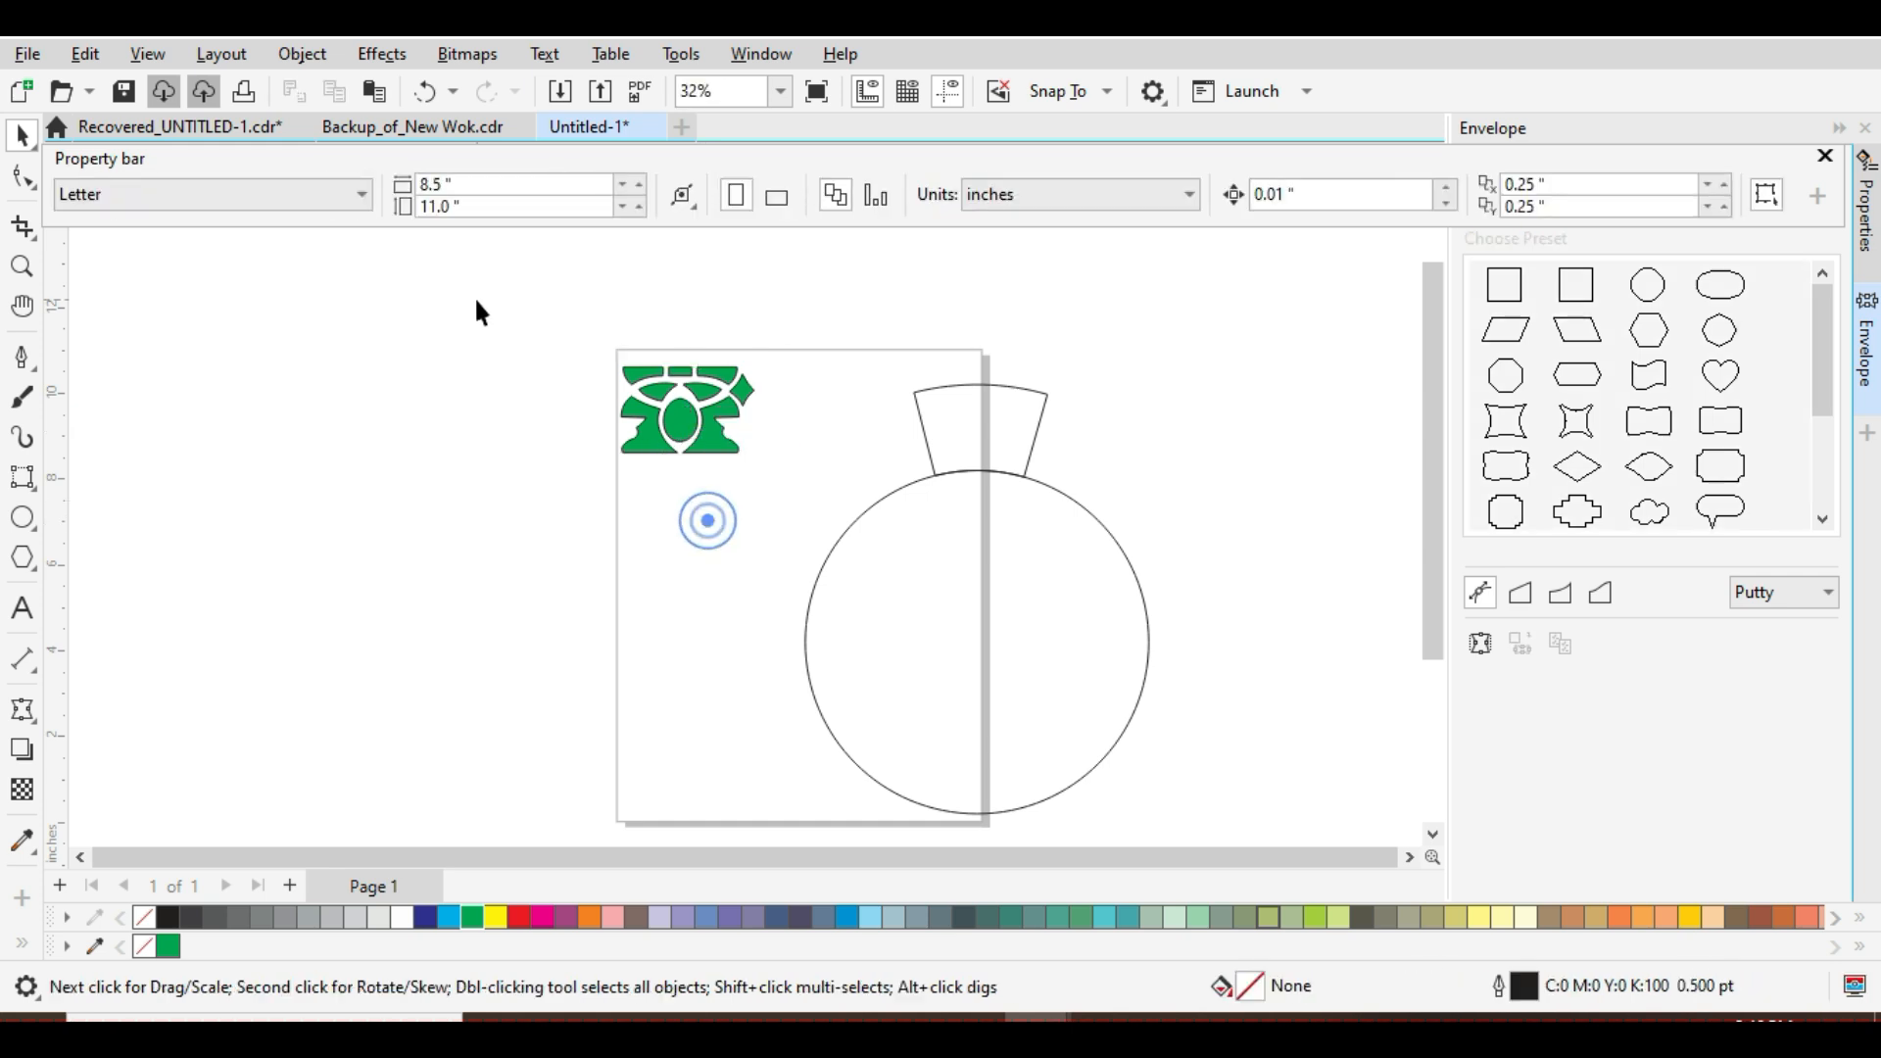
# Apply an envelope created from the ring segment's shape to the grouped green ornament.
pyautogui.moveTo(475, 294); pyautogui.dragTo(794, 504)
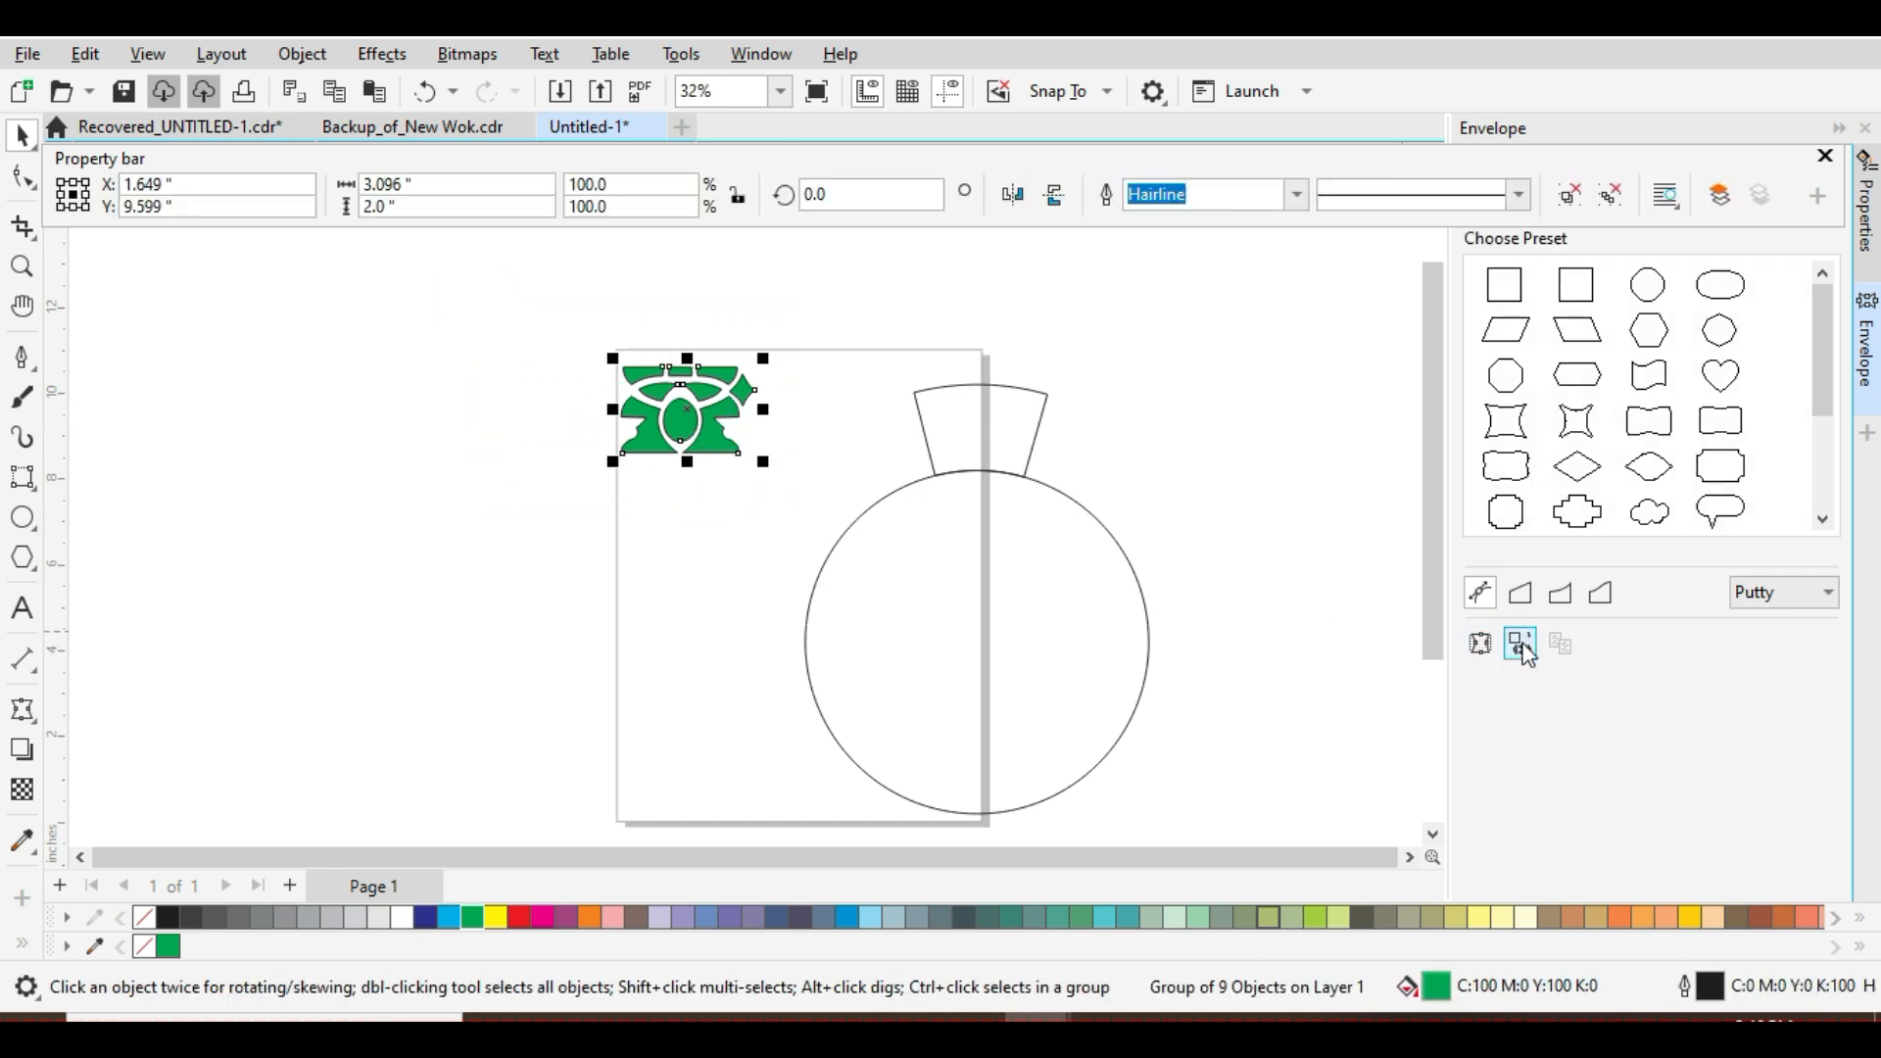
pyautogui.click(965, 427)
pyautogui.click(616, 490)
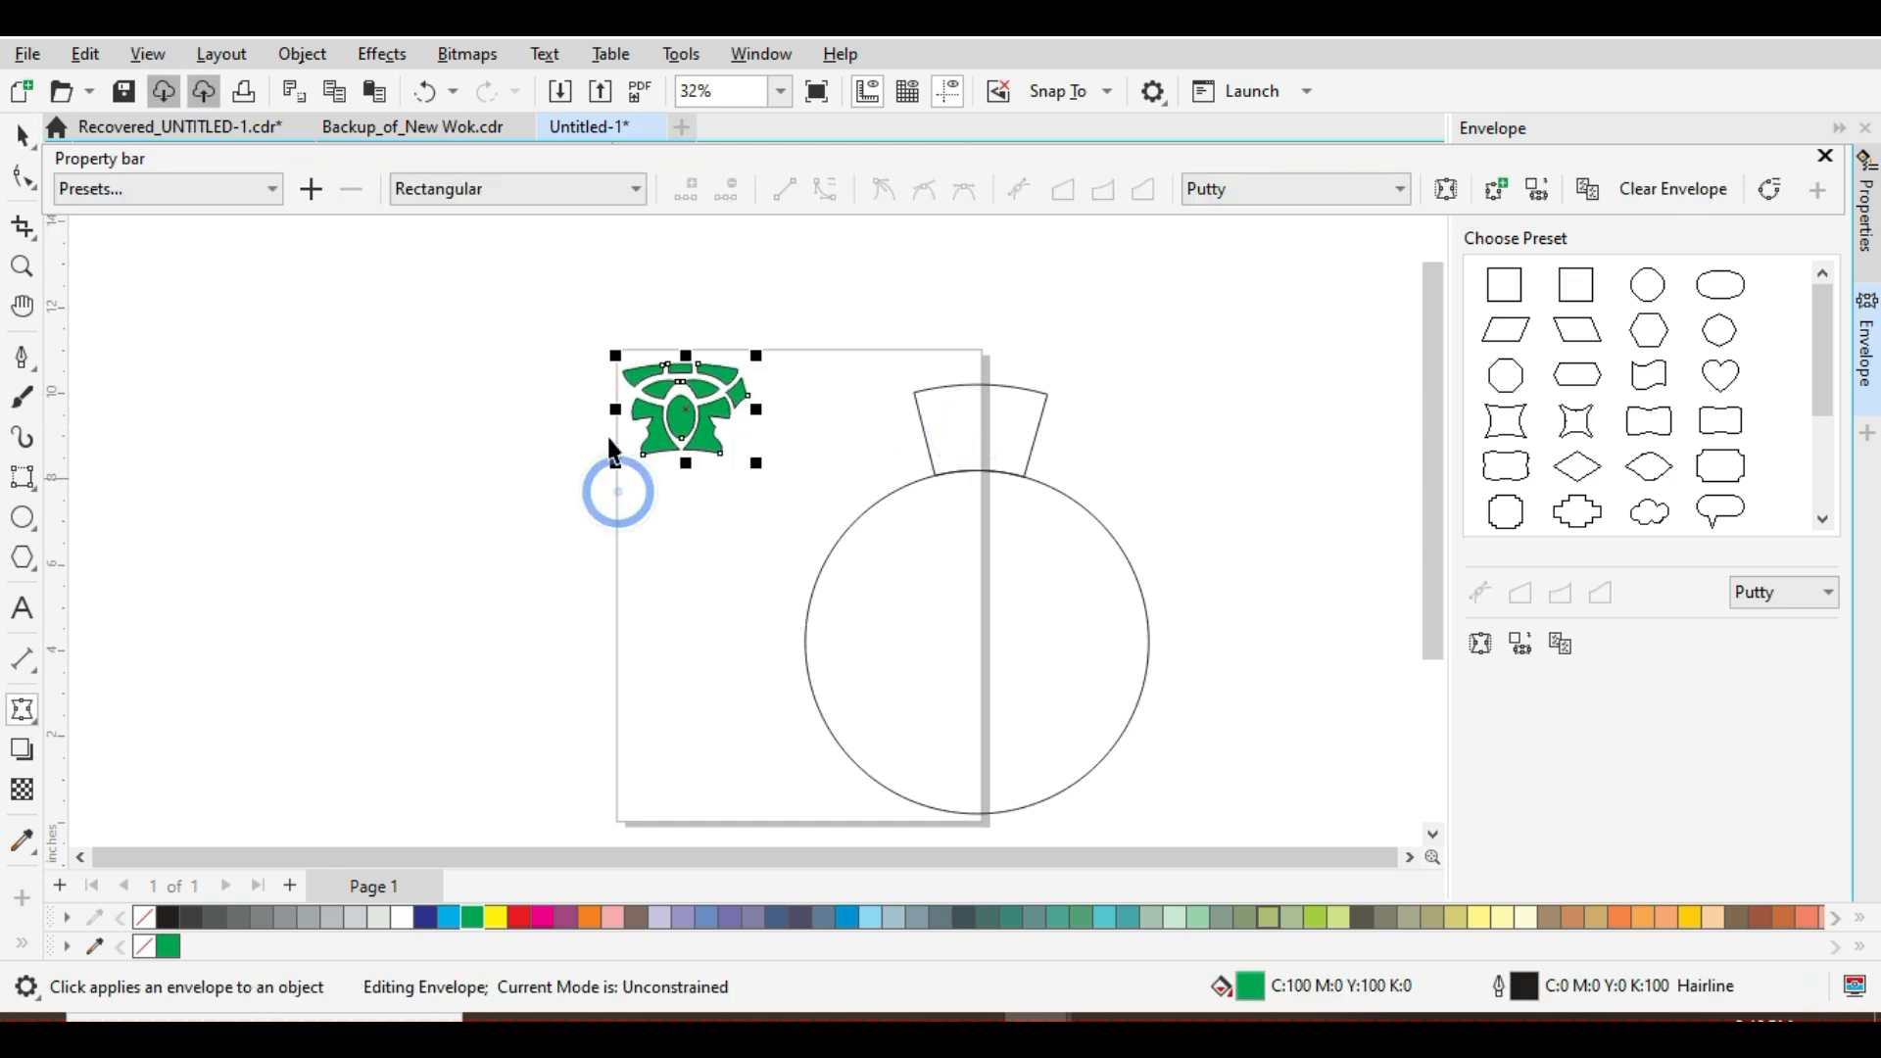
pyautogui.press('space')
# Place a copy of the ring segment just below the warped ornament, across the page's left edge.
pyautogui.moveTo(539, 324); pyautogui.dragTo(1172, 482)
pyautogui.scroll(2, 722, 453)
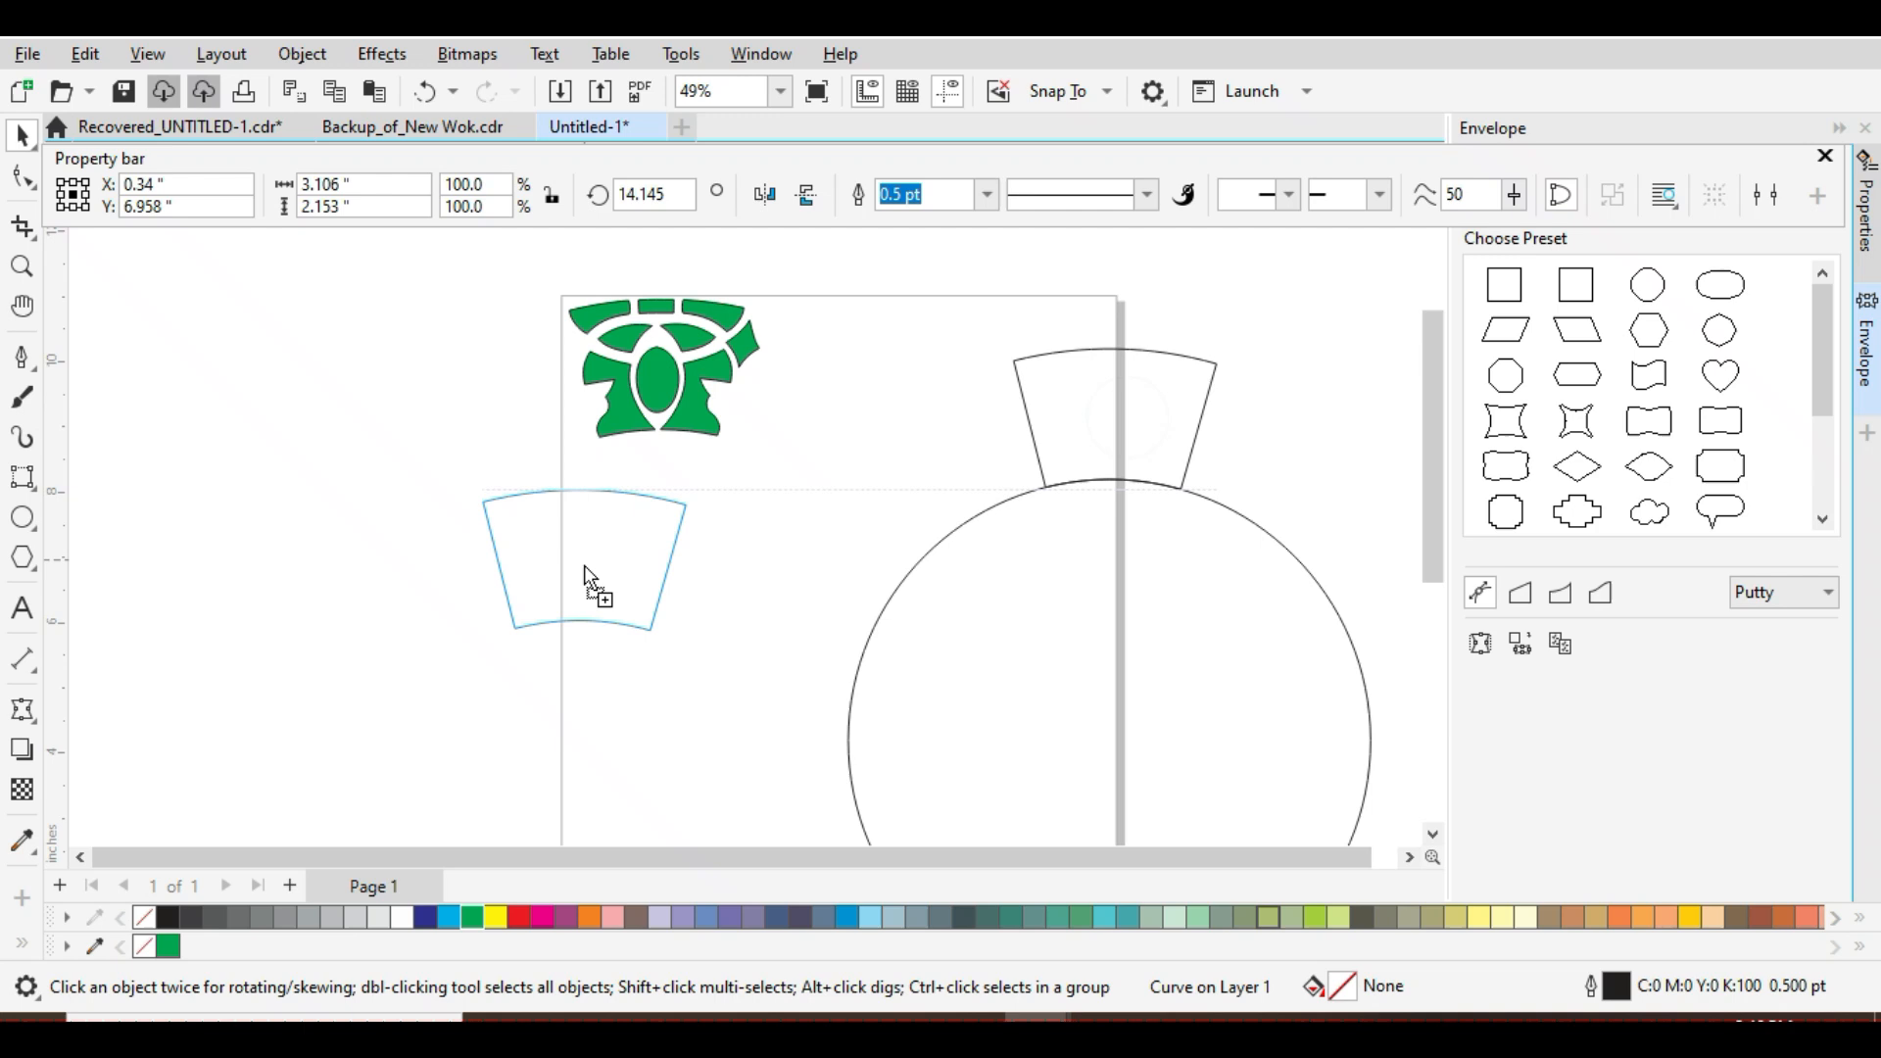
pyautogui.moveTo(600, 588); pyautogui.dragTo(582, 578)
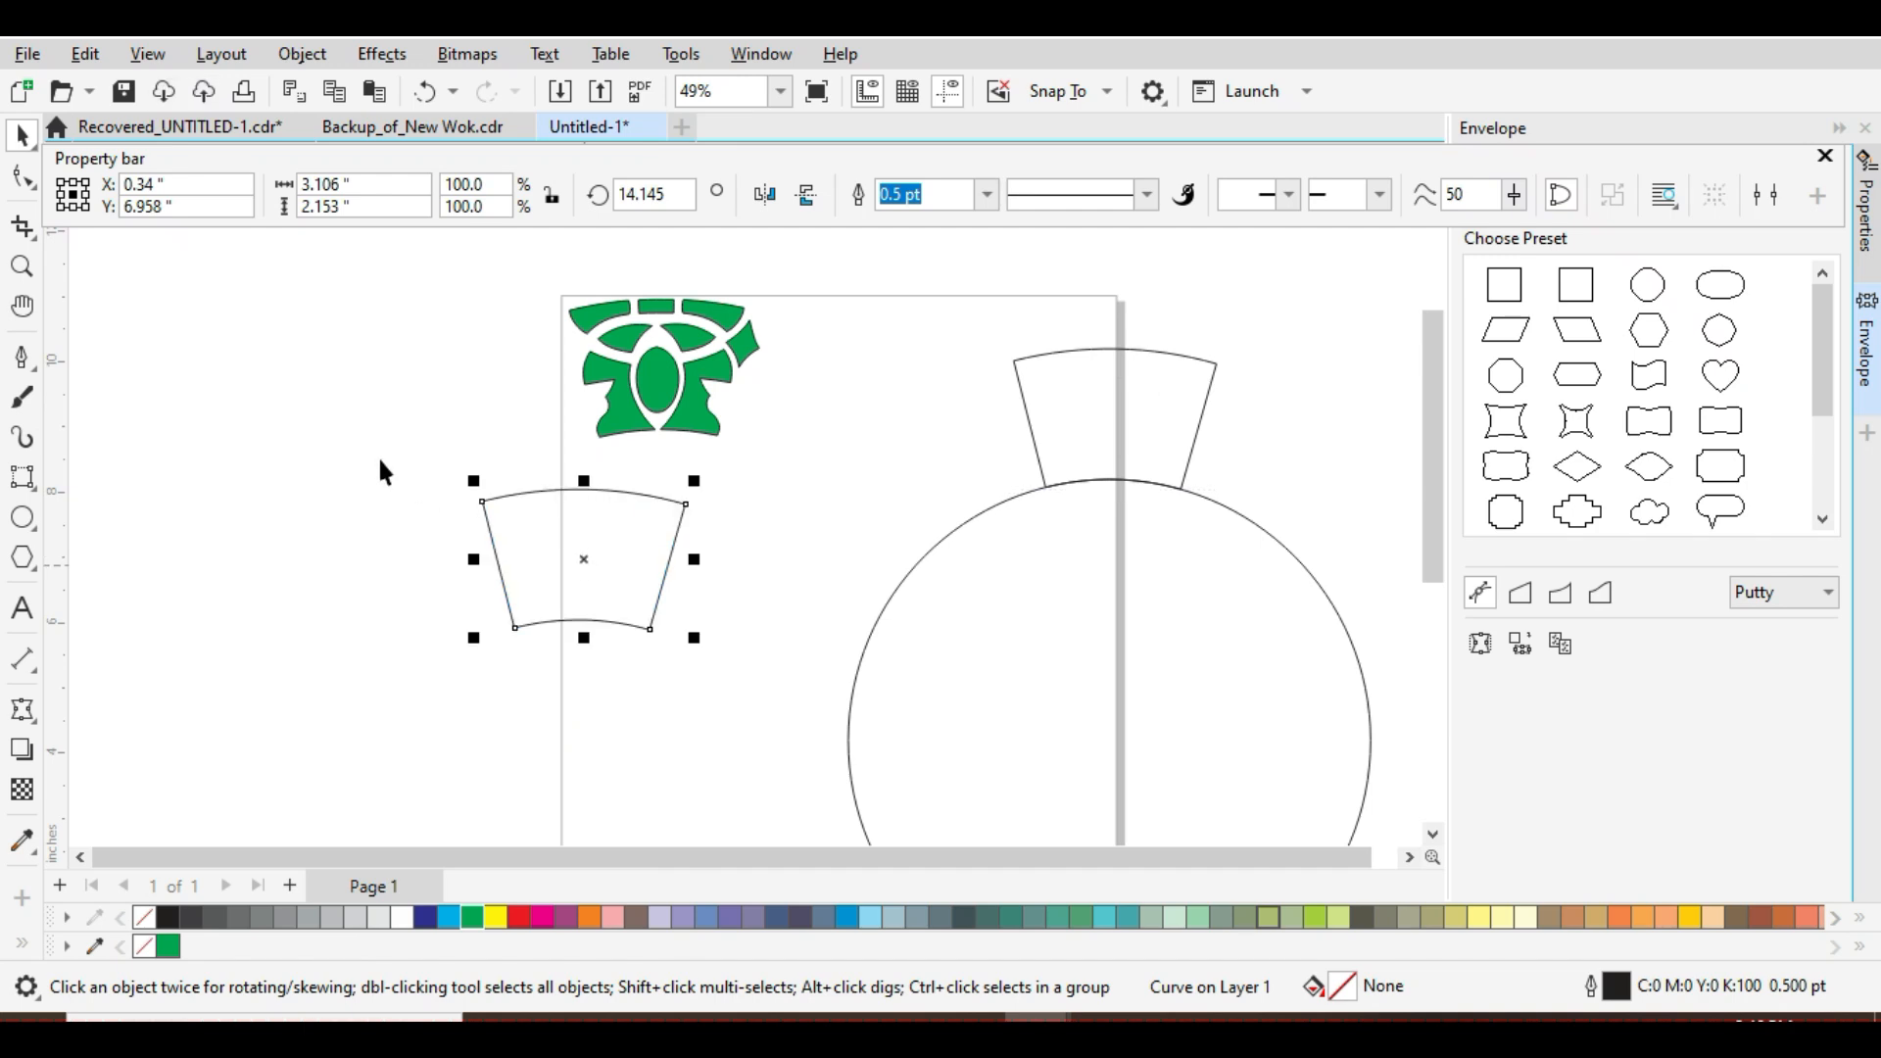
# Align the centers of the segment copy and the warped ornament both horizontally and vertically.
pyautogui.moveTo(344, 316); pyautogui.dragTo(703, 687)
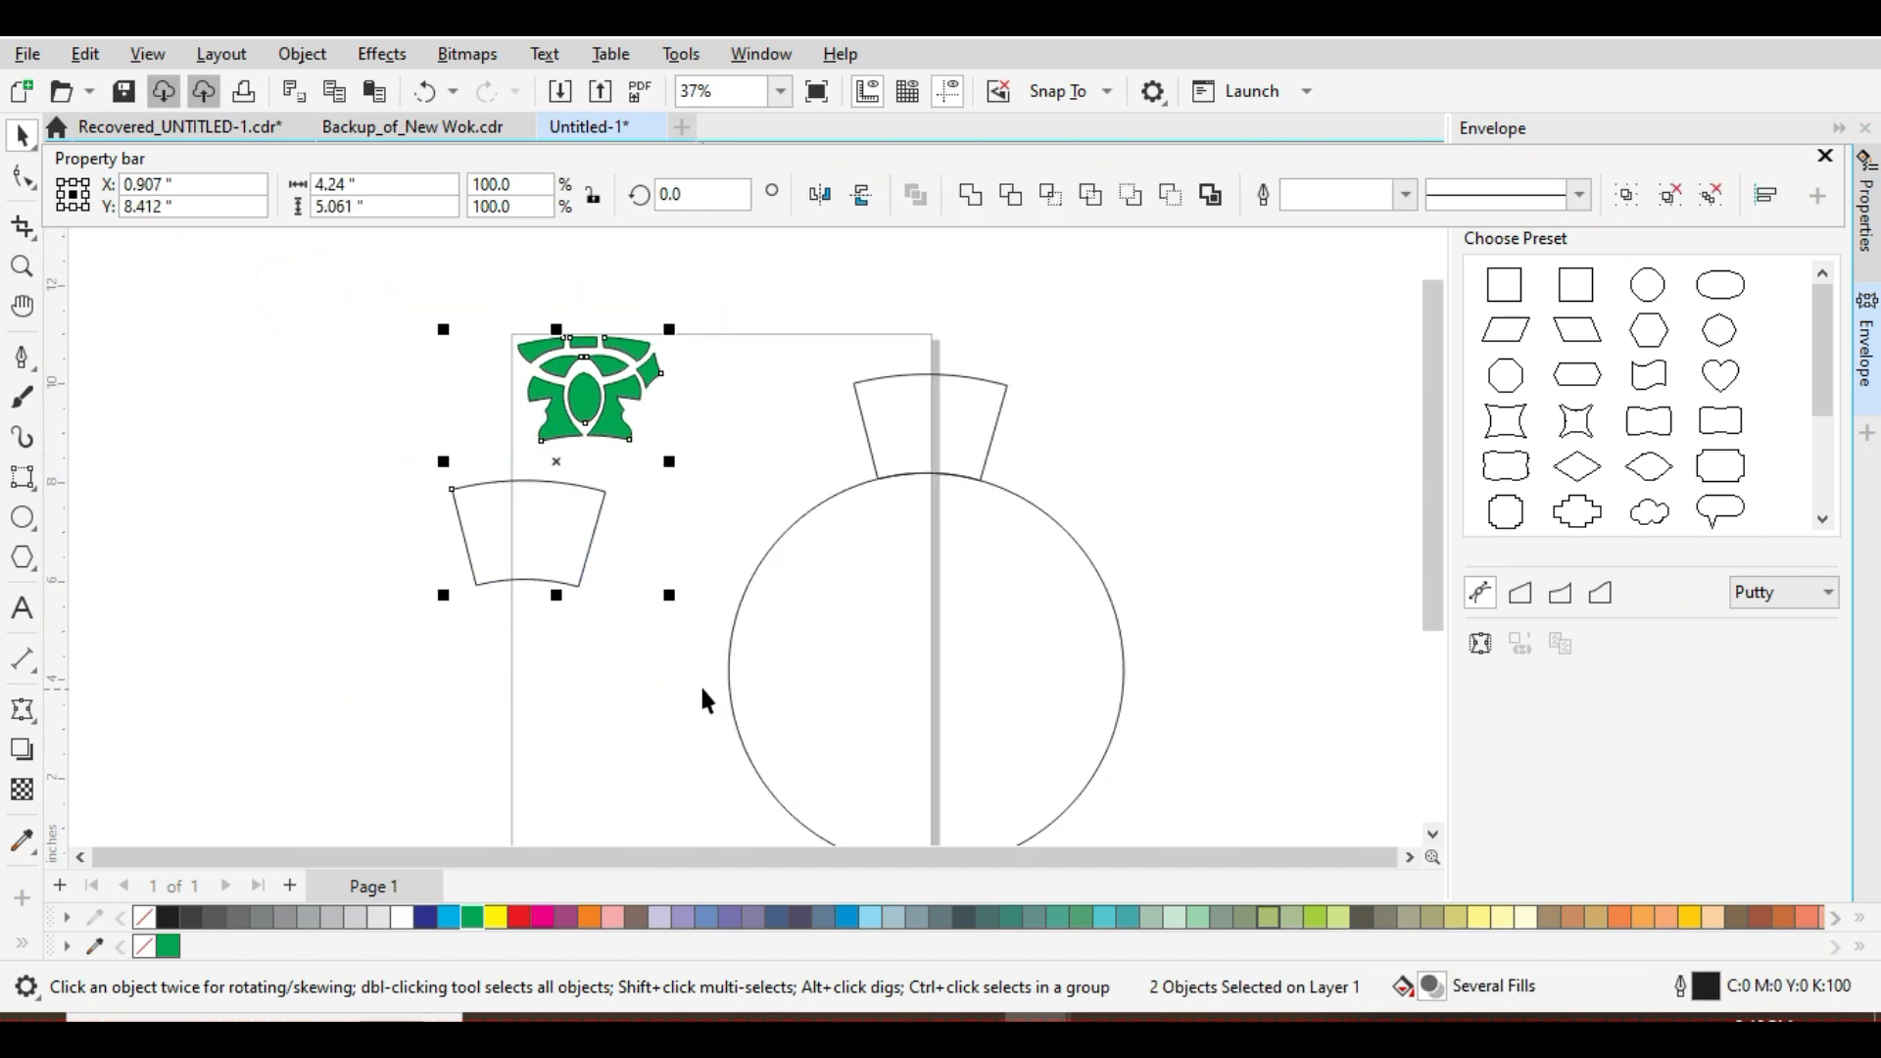
pyautogui.press('e')
pyautogui.press('c')
pyautogui.click(661, 642)
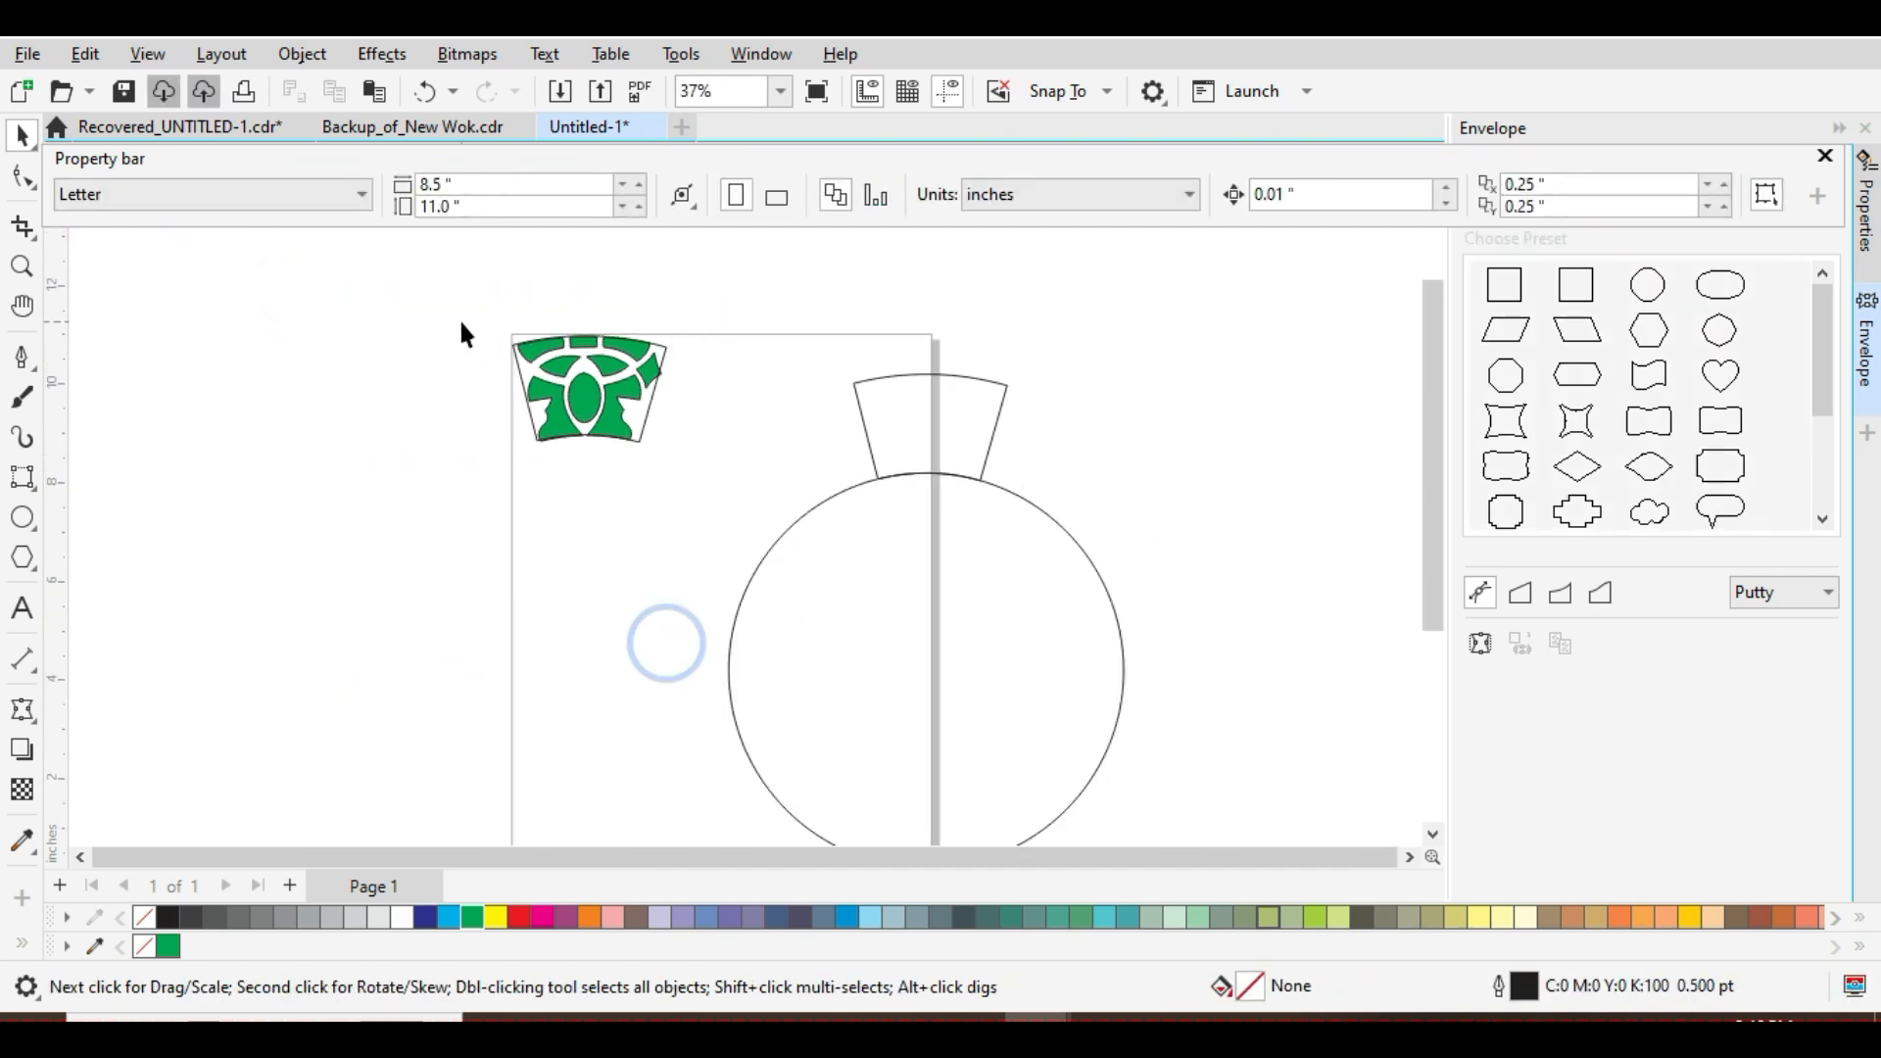
# Copy the ornament with its segment outline onto the segment on top of the circle, matching their corners.
pyautogui.scroll(2, 463, 327)
pyautogui.moveTo(389, 277); pyautogui.dragTo(760, 574)
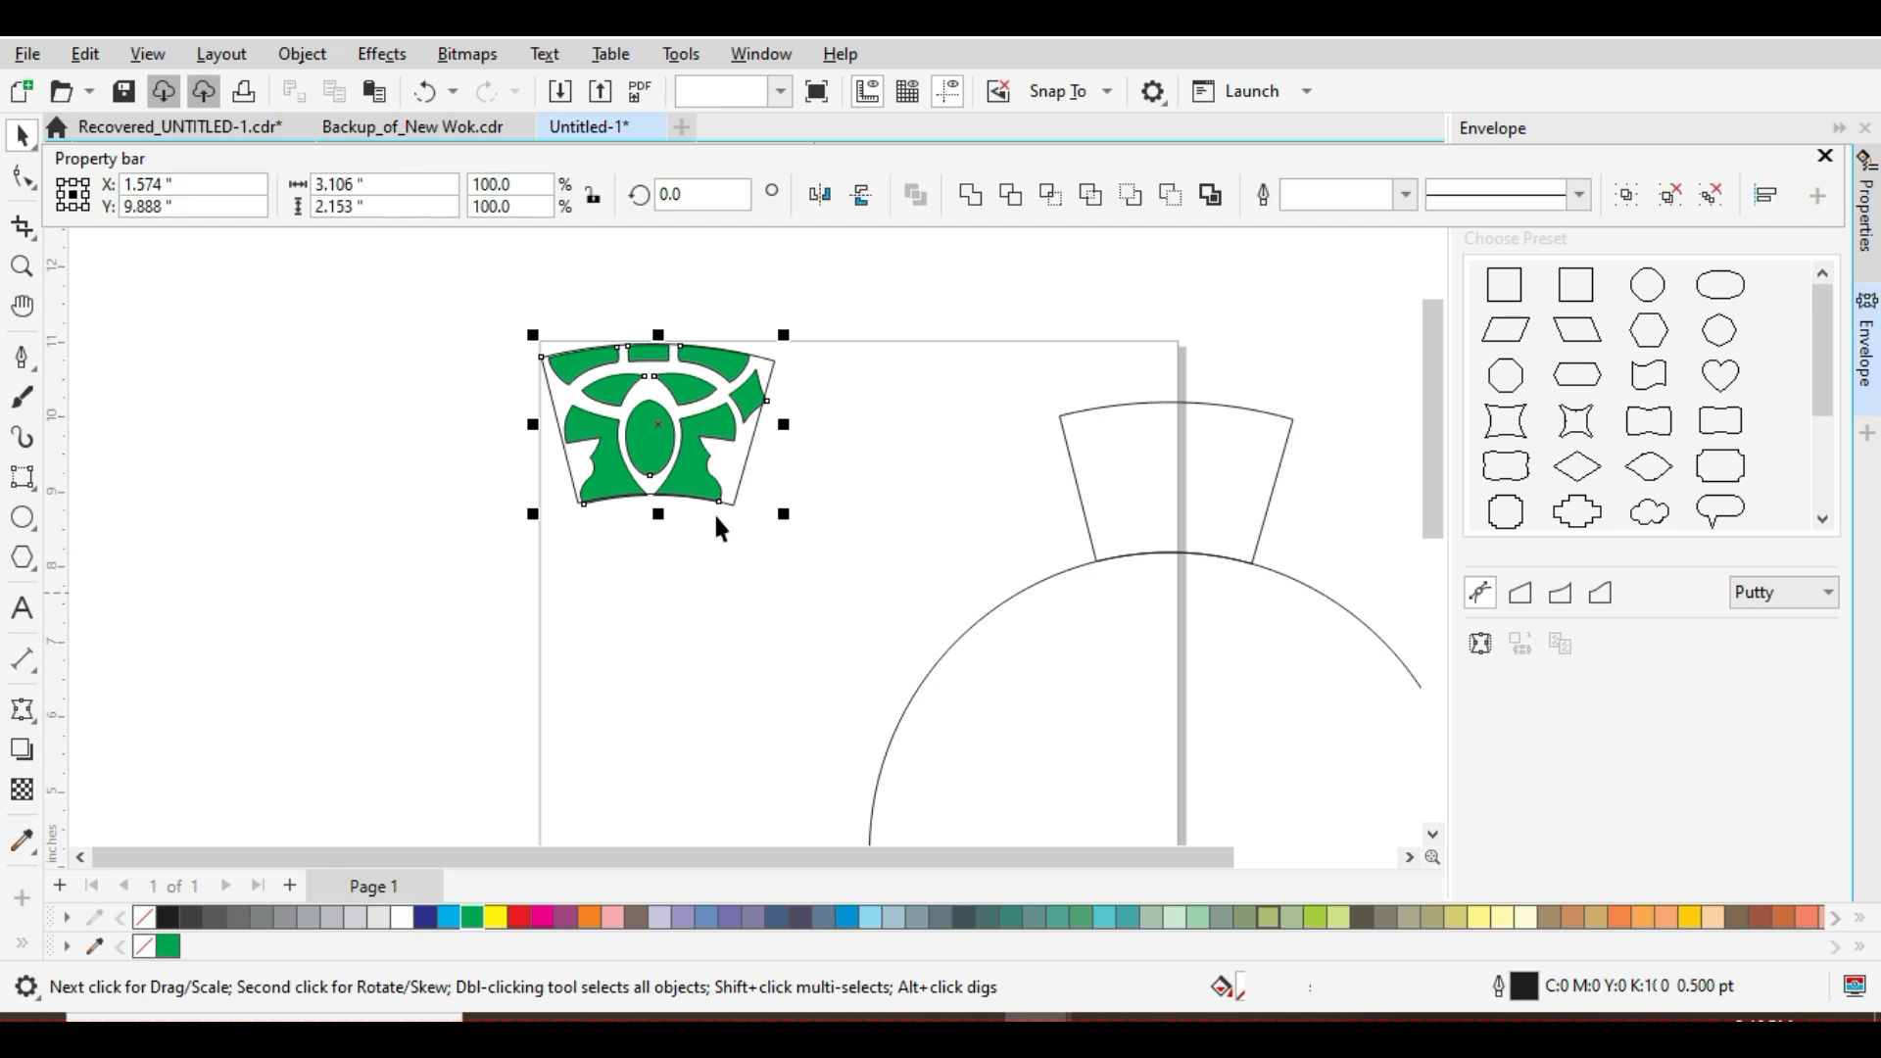
pyautogui.scroll(3, 709, 505)
pyautogui.scroll(-3, 623, 519)
pyautogui.moveTo(562, 521); pyautogui.dragTo(207, 511)
pyautogui.moveTo(358, 497); pyautogui.dragTo(1043, 569)
# Delete both overlapping segment outlines around the ornament on top of the circle.
pyautogui.click(1035, 513)
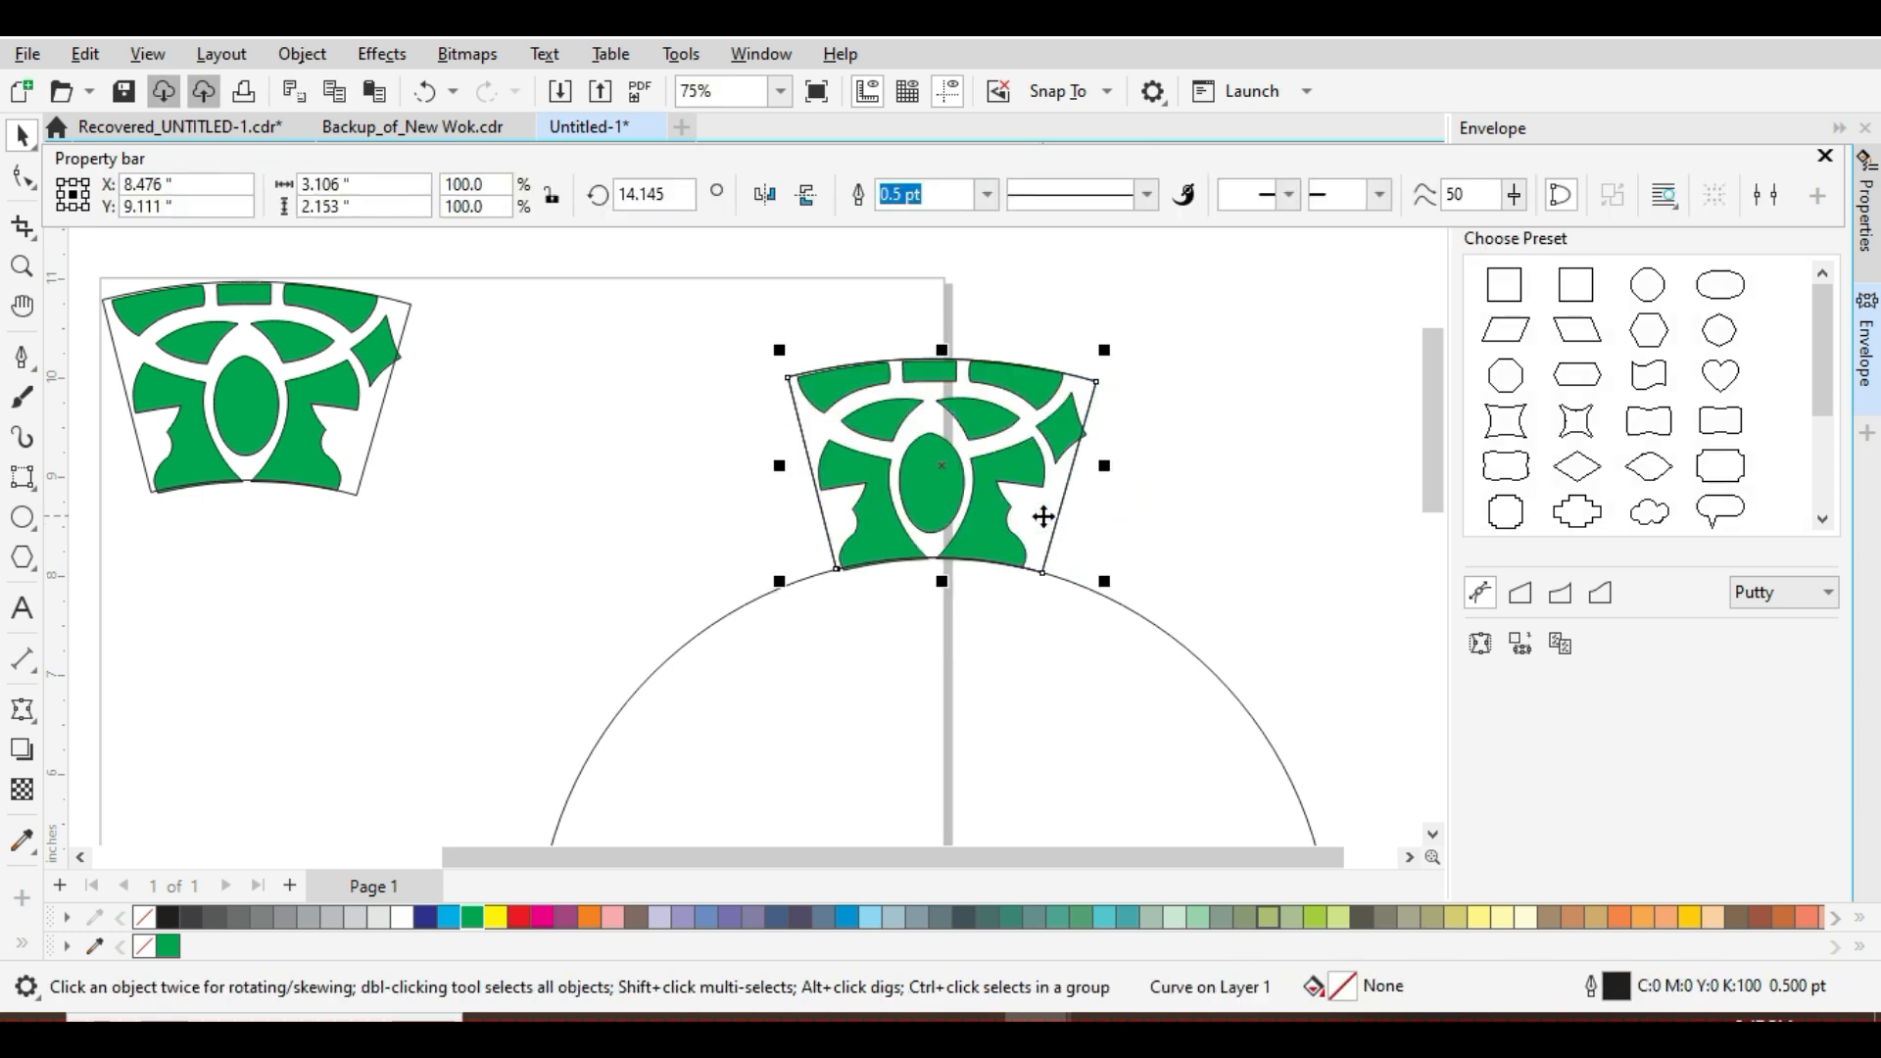
pyautogui.press('Delete')
pyautogui.click(1040, 514)
pyautogui.press('Delete')
pyautogui.scroll(-2, 1177, 480)
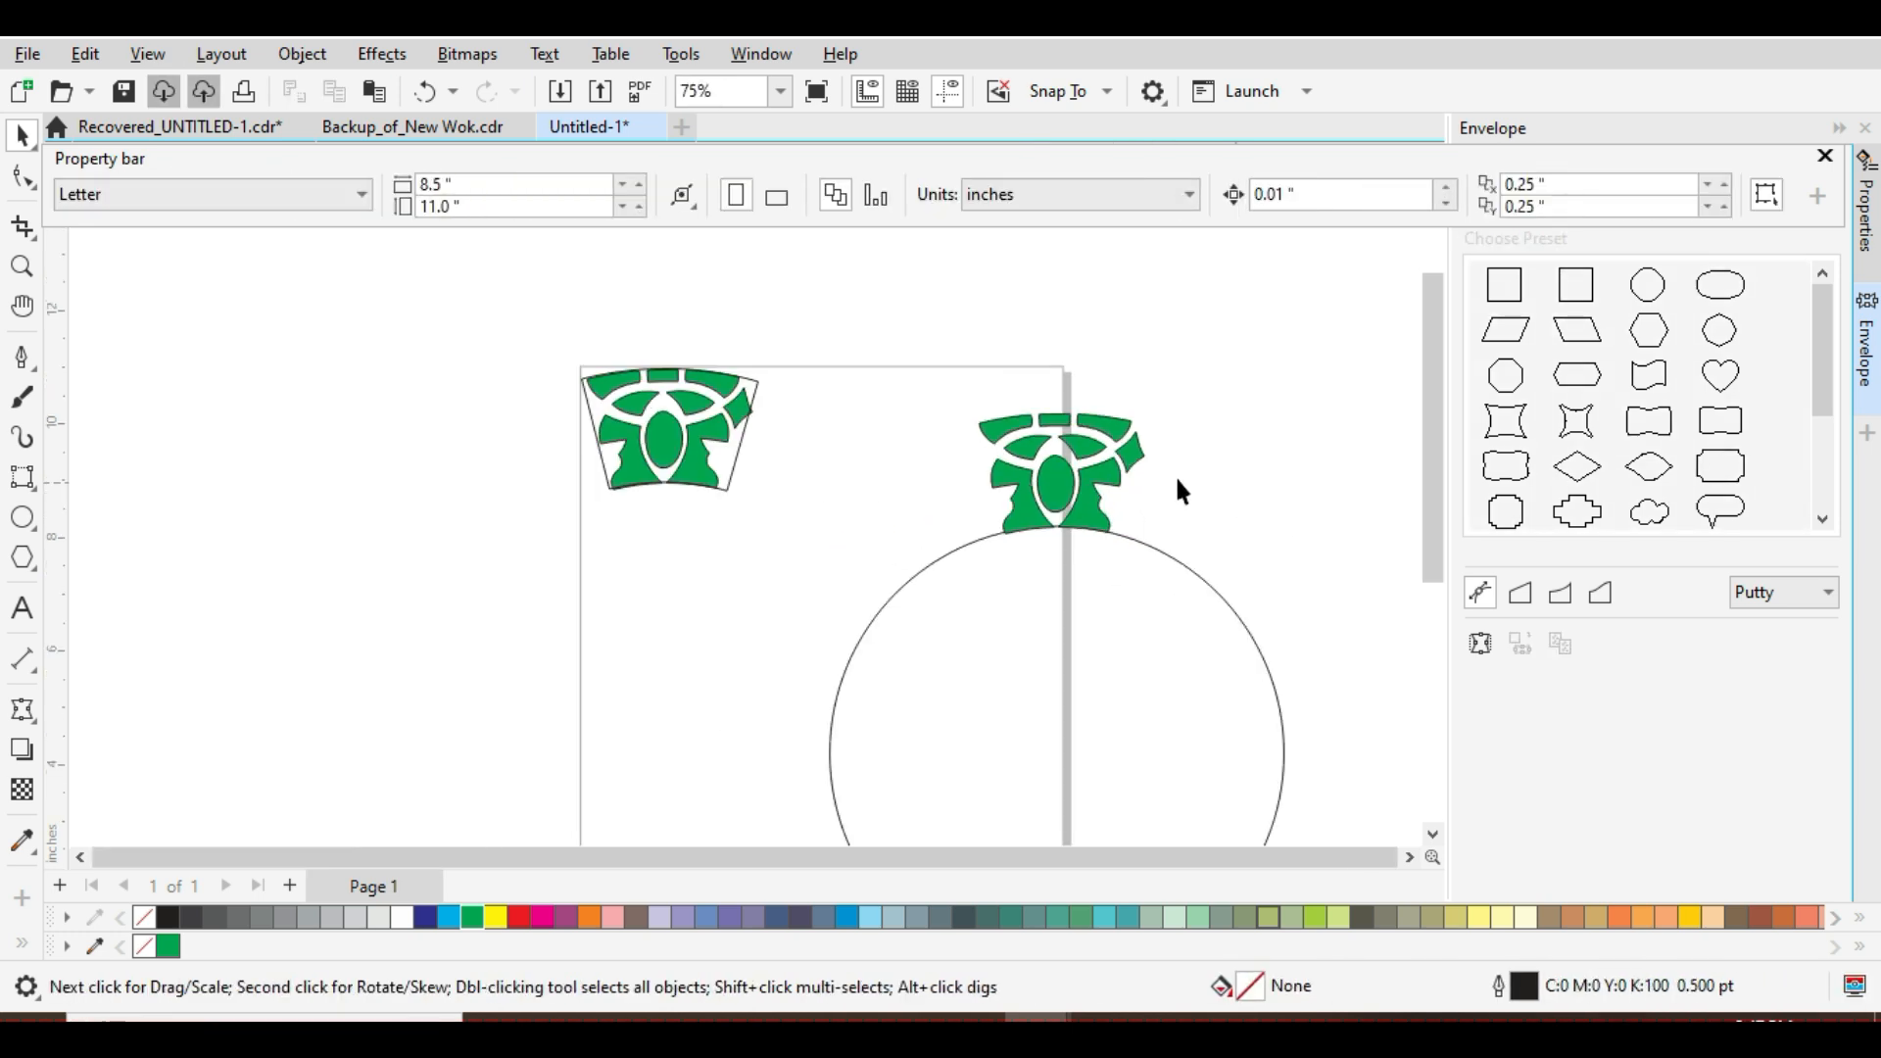
# Set the top ornament's rotation center to the circle's center and make a copy rotated 30° clockwise around it.
pyautogui.moveTo(1216, 586); pyautogui.dragTo(1216, 586)
pyautogui.moveTo(1098, 482)
pyautogui.mouseDown()
pyautogui.moveTo(949, 429)
pyautogui.moveTo(910, 699)
pyautogui.mouseUp()
pyautogui.click(949, 436)
pyautogui.scroll(-2, 1052, 420)
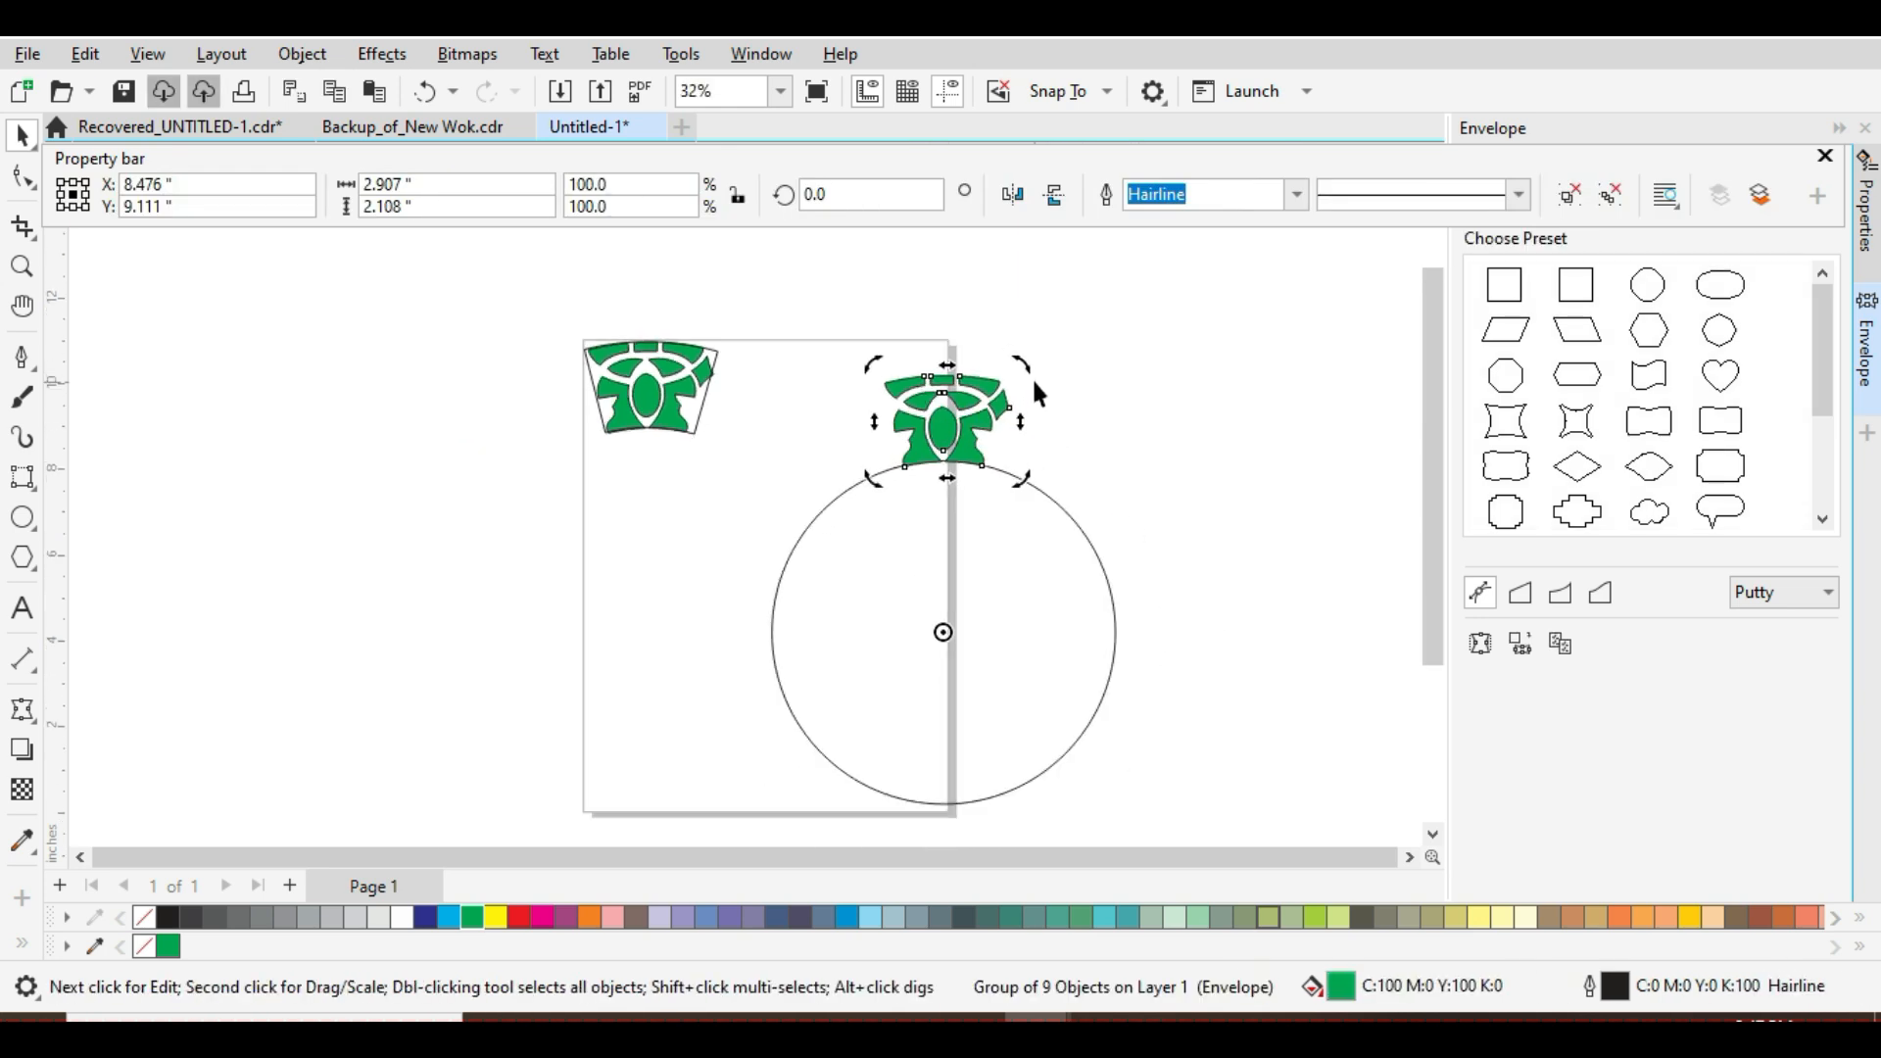
pyautogui.moveTo(1028, 366); pyautogui.dragTo(1156, 445)
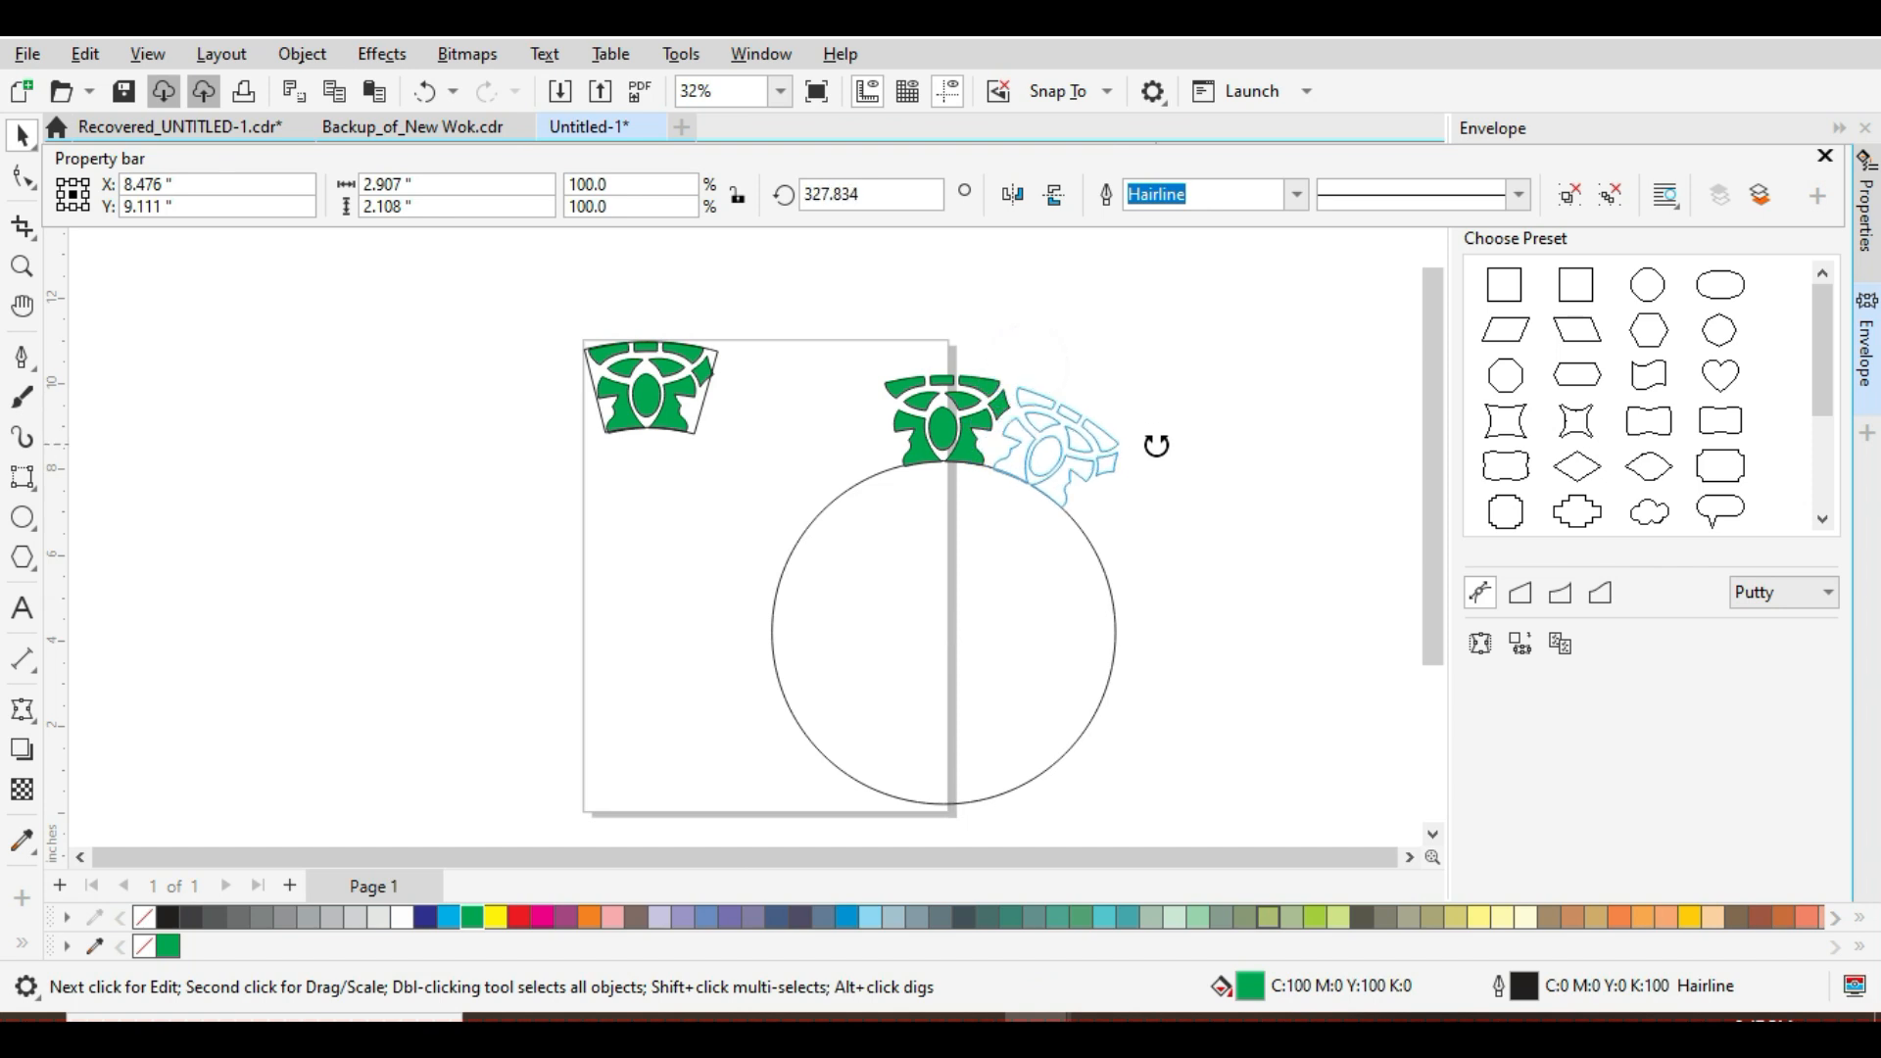
pyautogui.moveTo(1156, 445); pyautogui.dragTo(1159, 453)
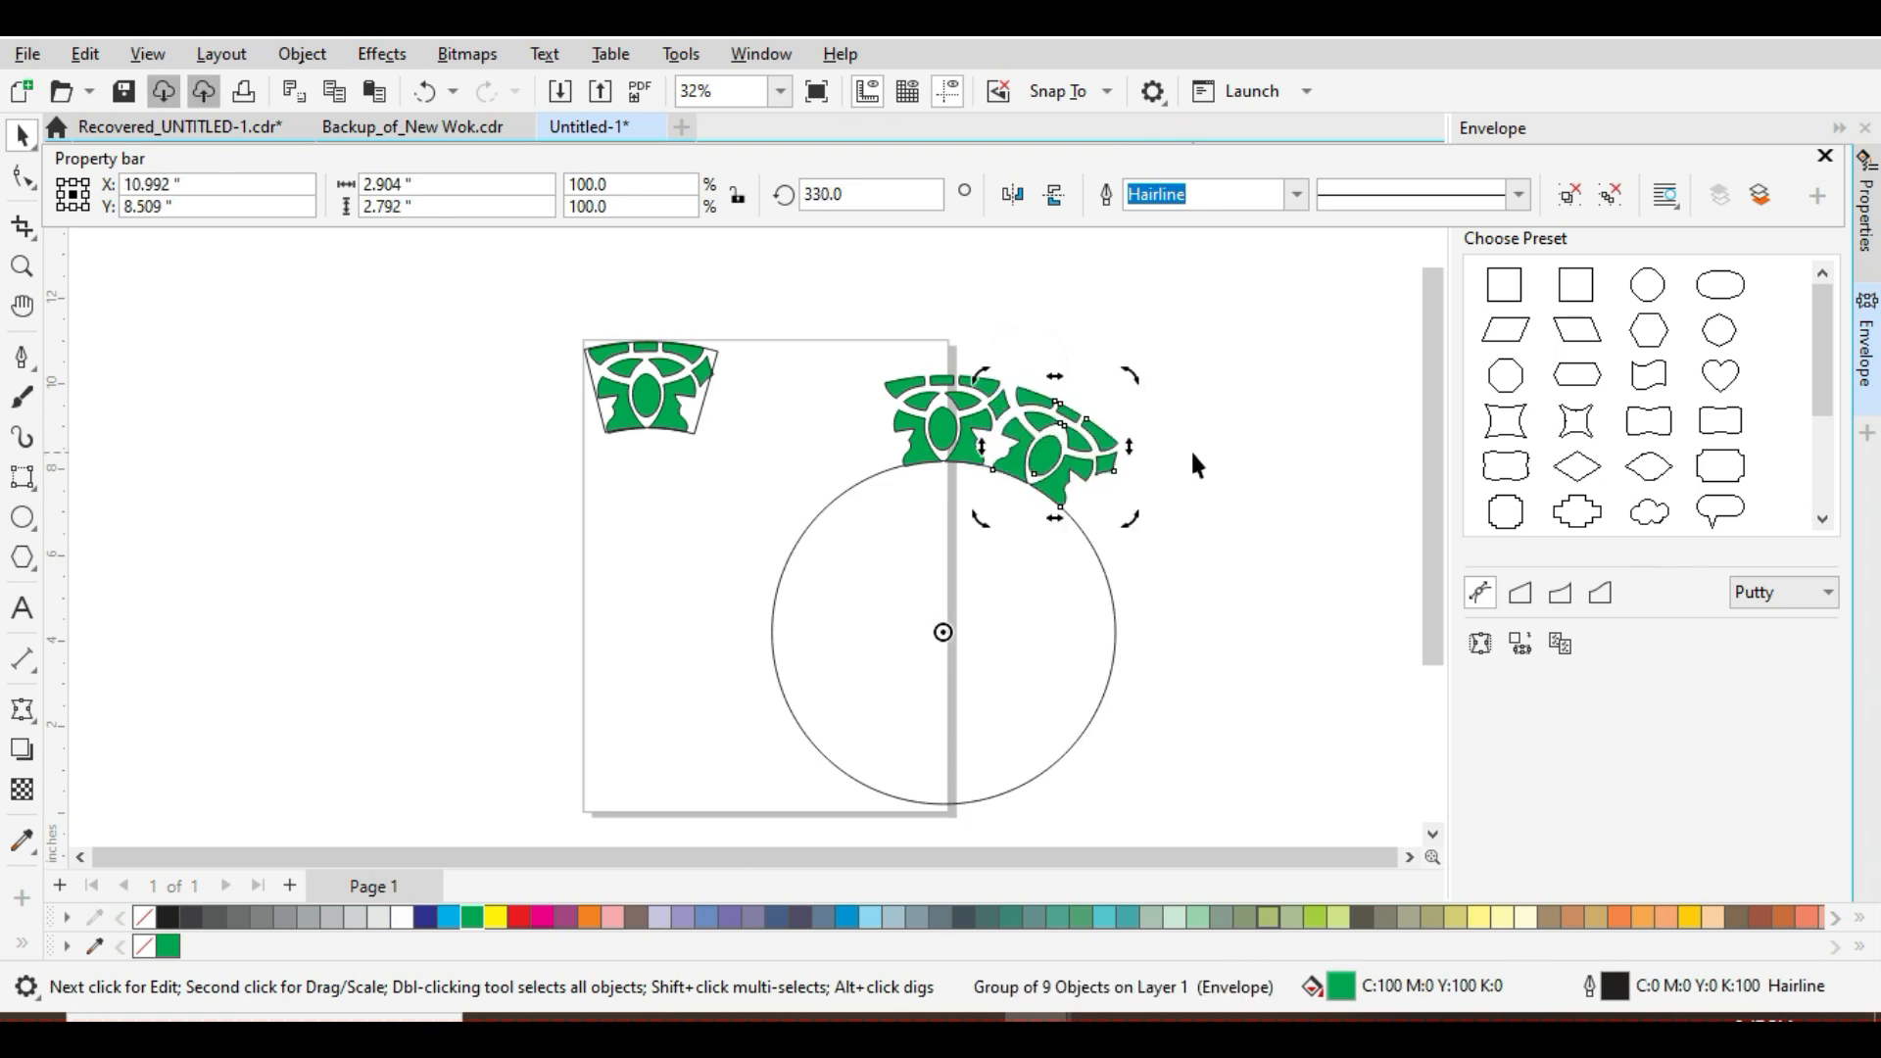
# Repeat the 30° rotated copy of the ornament until twelve ornaments form a complete ring around the circle.
pyautogui.hotkey('ctrl', 'r')
pyautogui.hotkey('ctrl', 'r')
pyautogui.hotkey('ctrl', 'r')
pyautogui.hotkey('ctrl', 'r')
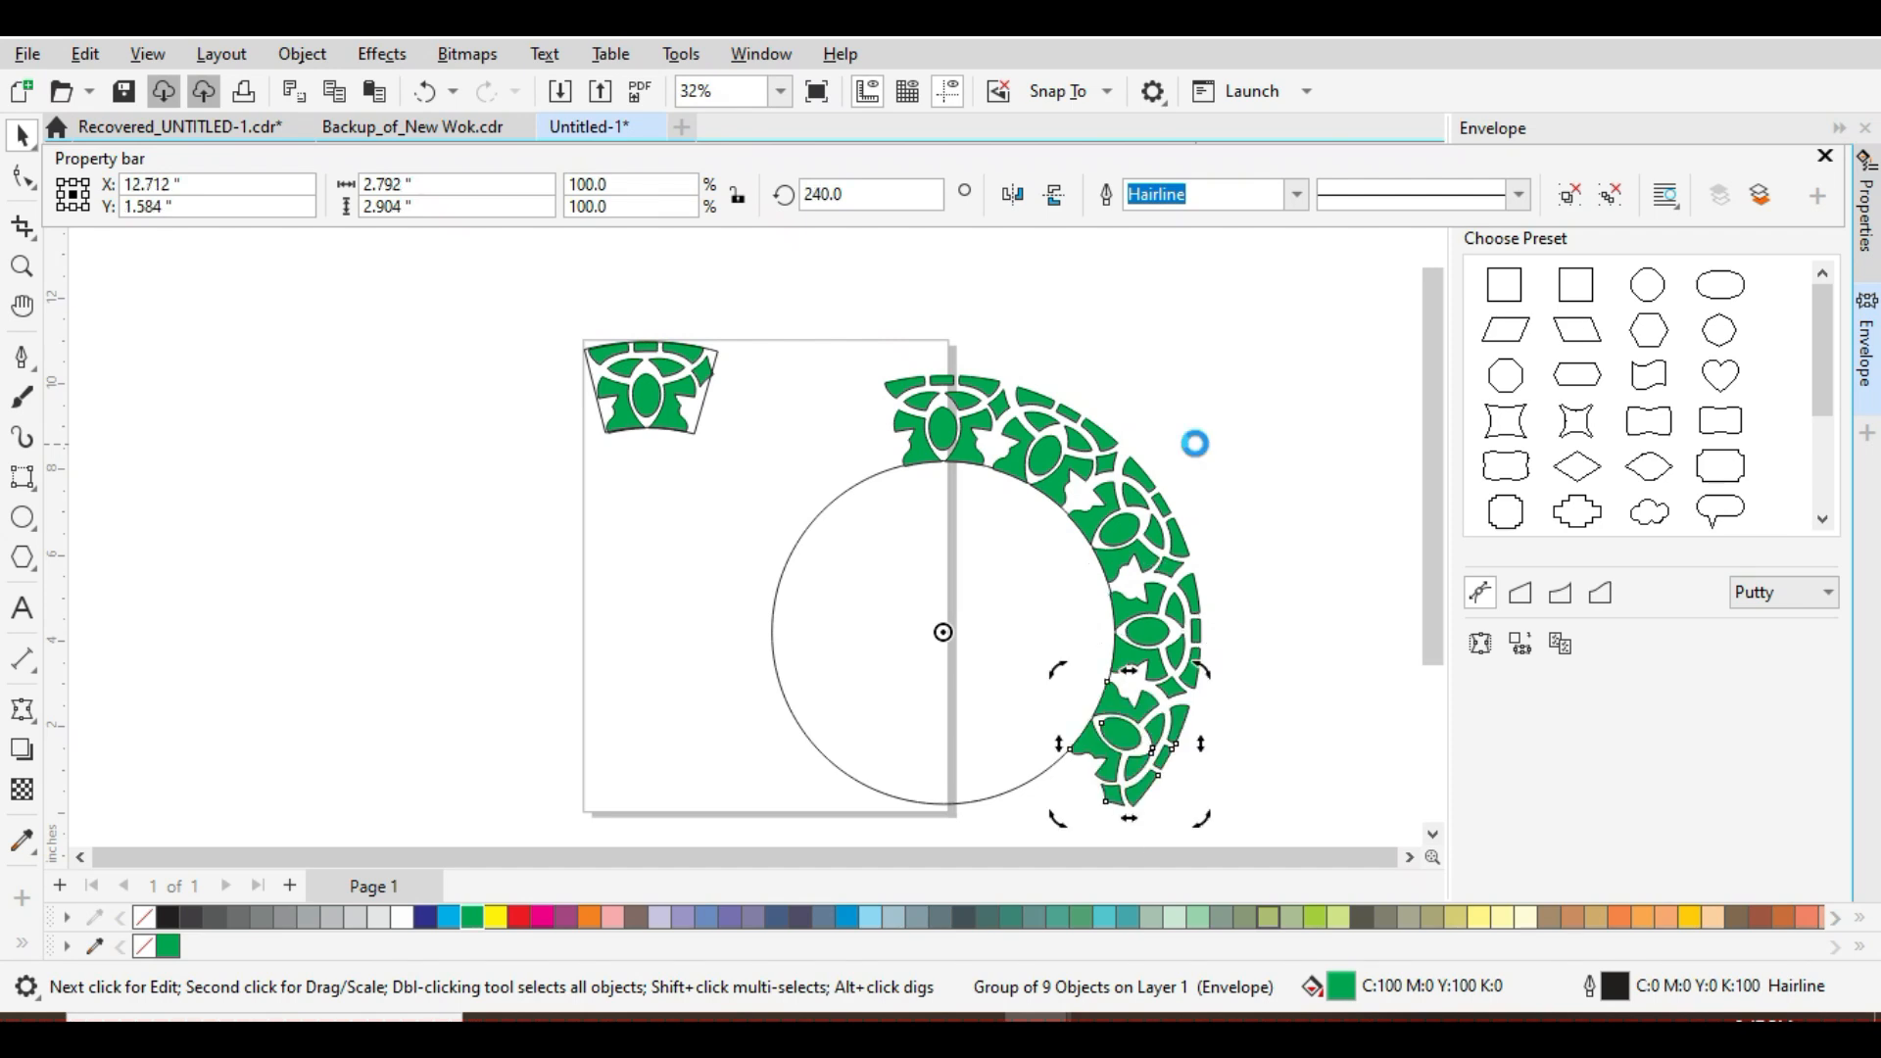
pyautogui.hotkey('ctrl', 'r')
pyautogui.hotkey('ctrl', 'r')
pyautogui.hotkey('ctrl', 'r')
pyautogui.hotkey('ctrl', 'r')
pyautogui.hotkey('ctrl', 'r')
pyautogui.hotkey('ctrl', 'r')
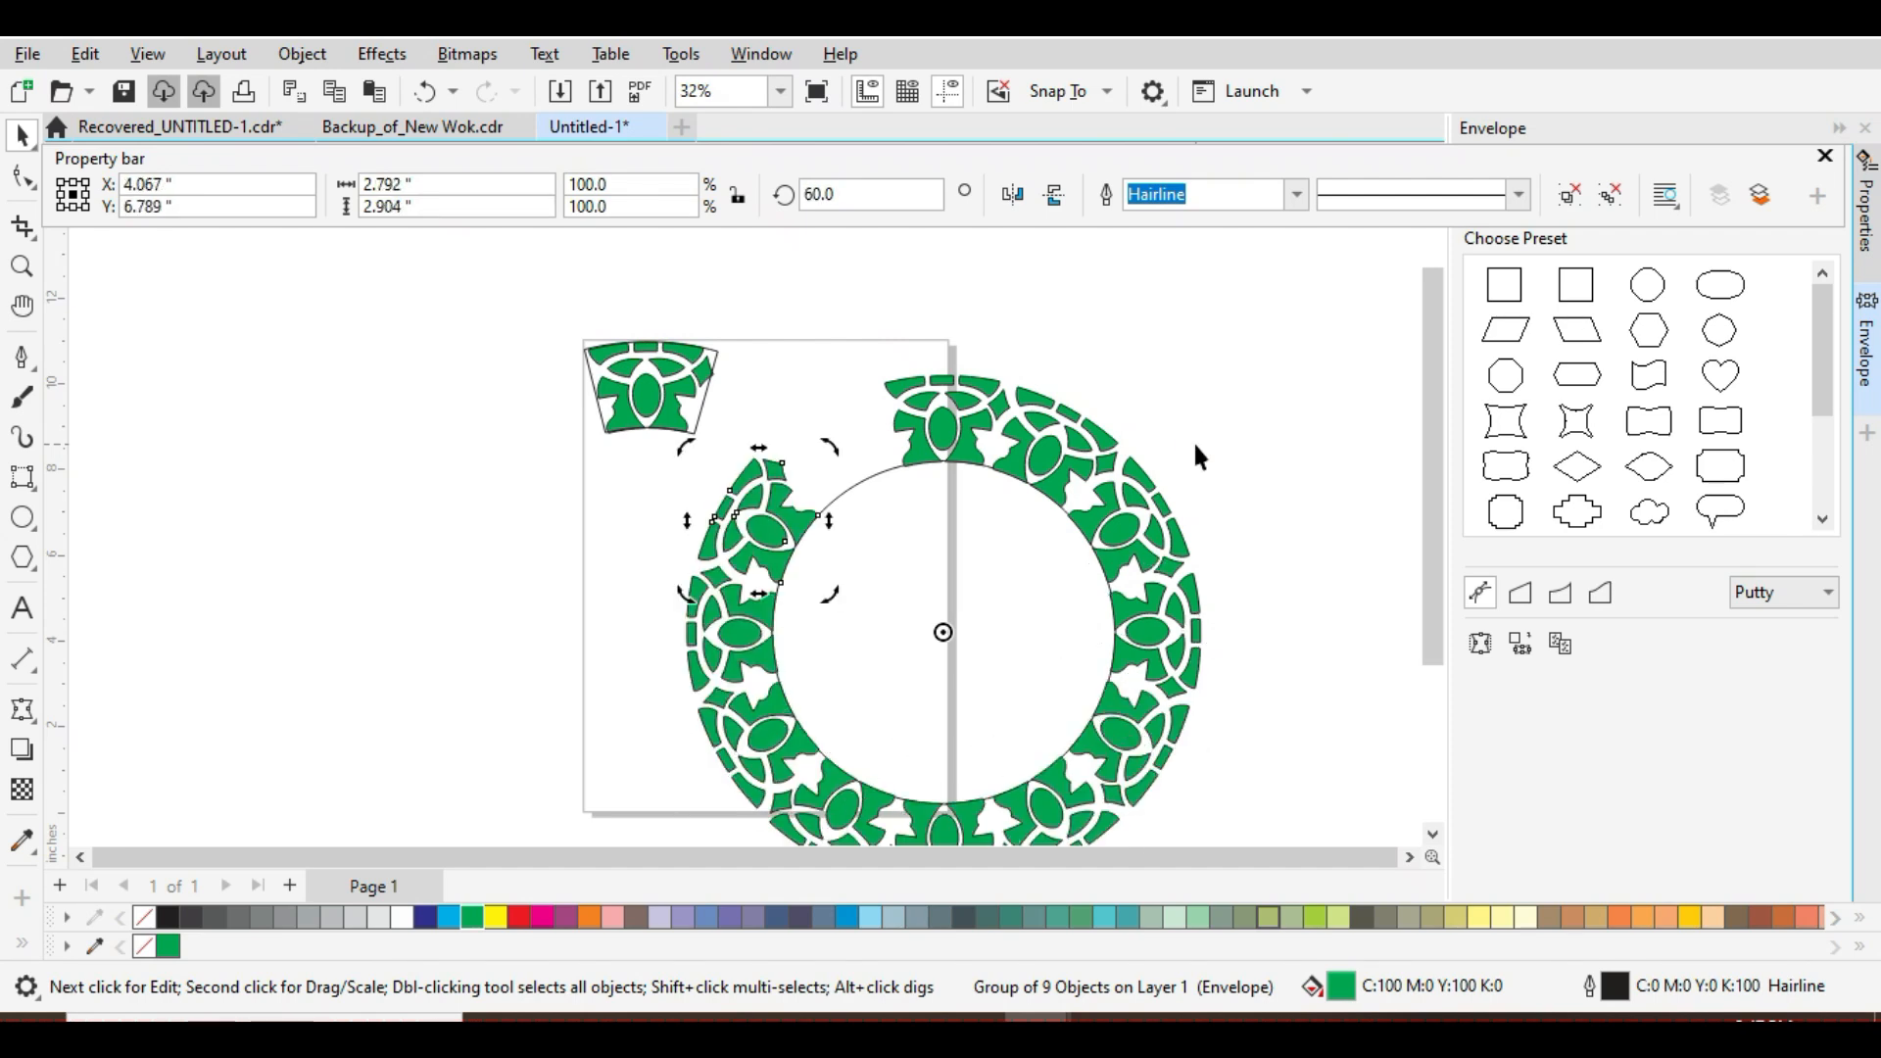
pyautogui.click(1313, 504)
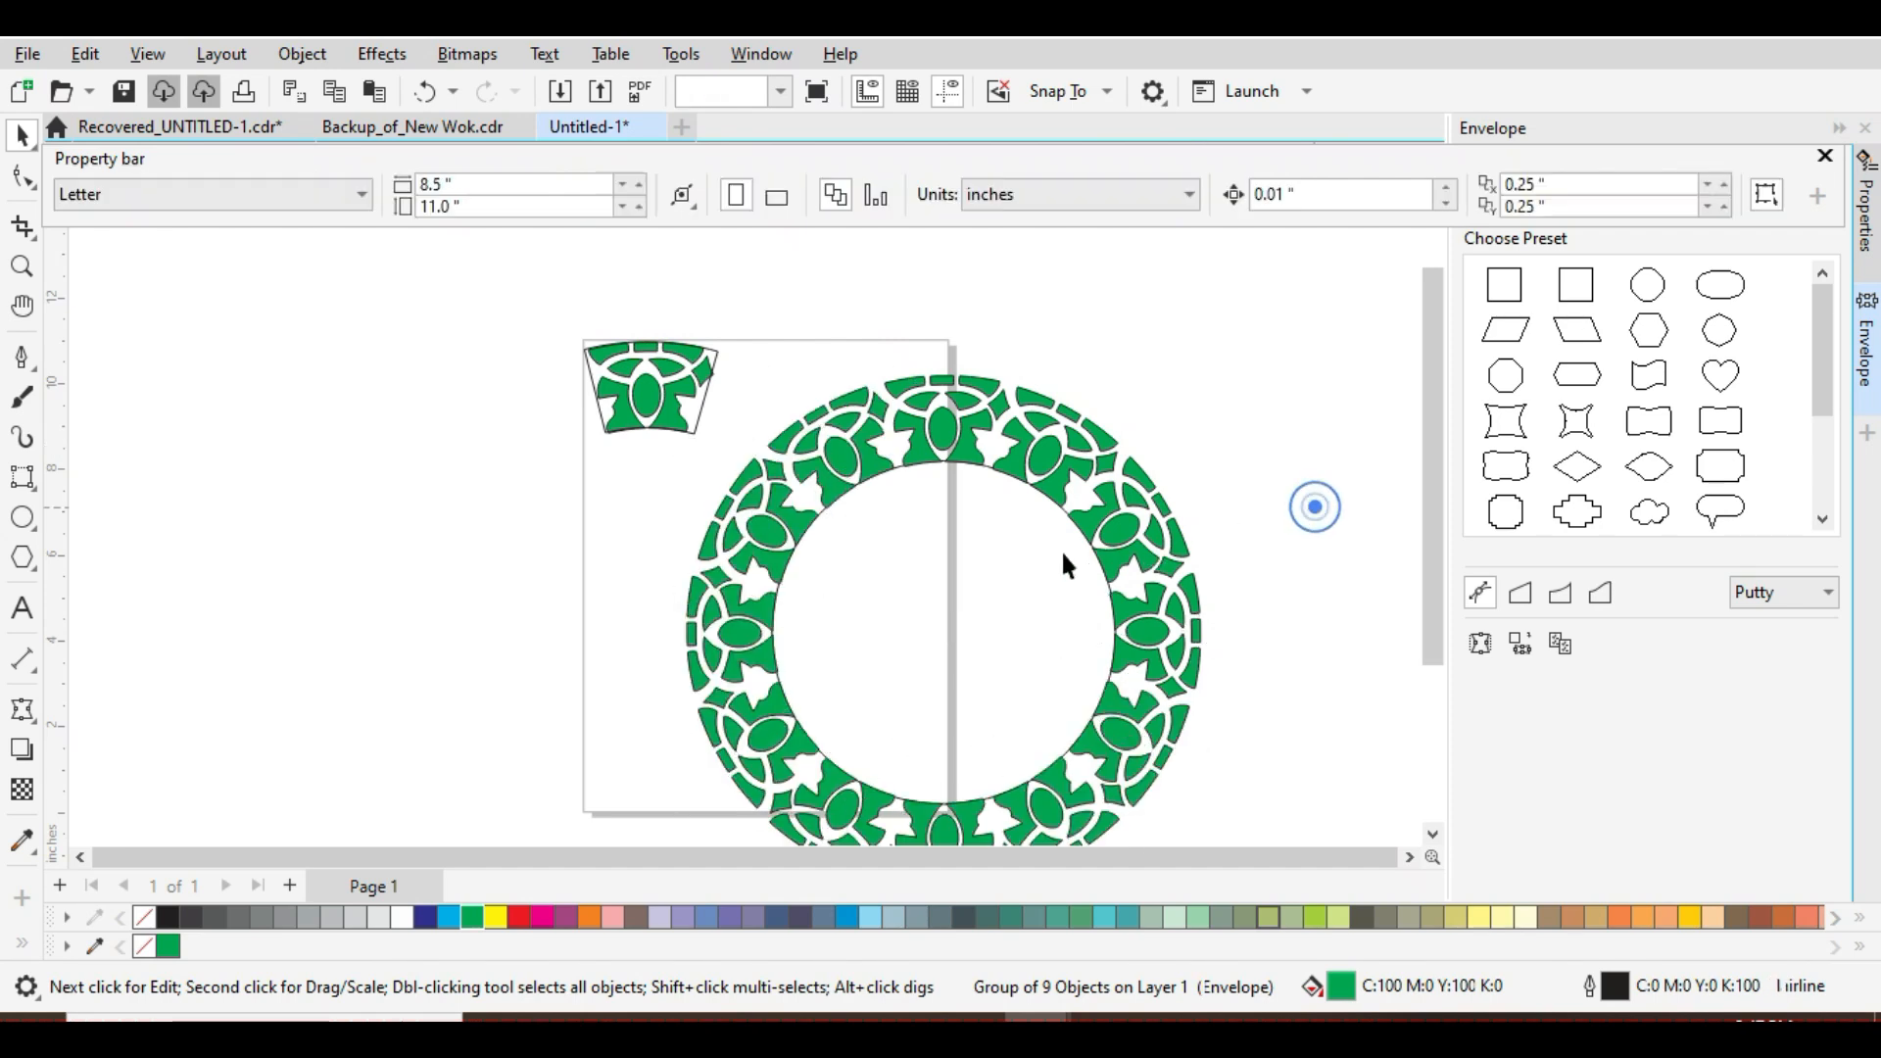
# Move the spare ornament with its segment outline well clear of the ring, off to the side of the page.
pyautogui.click(918, 576)
pyautogui.press('Escape')
pyautogui.moveTo(836, 537); pyautogui.dragTo(1222, 517)
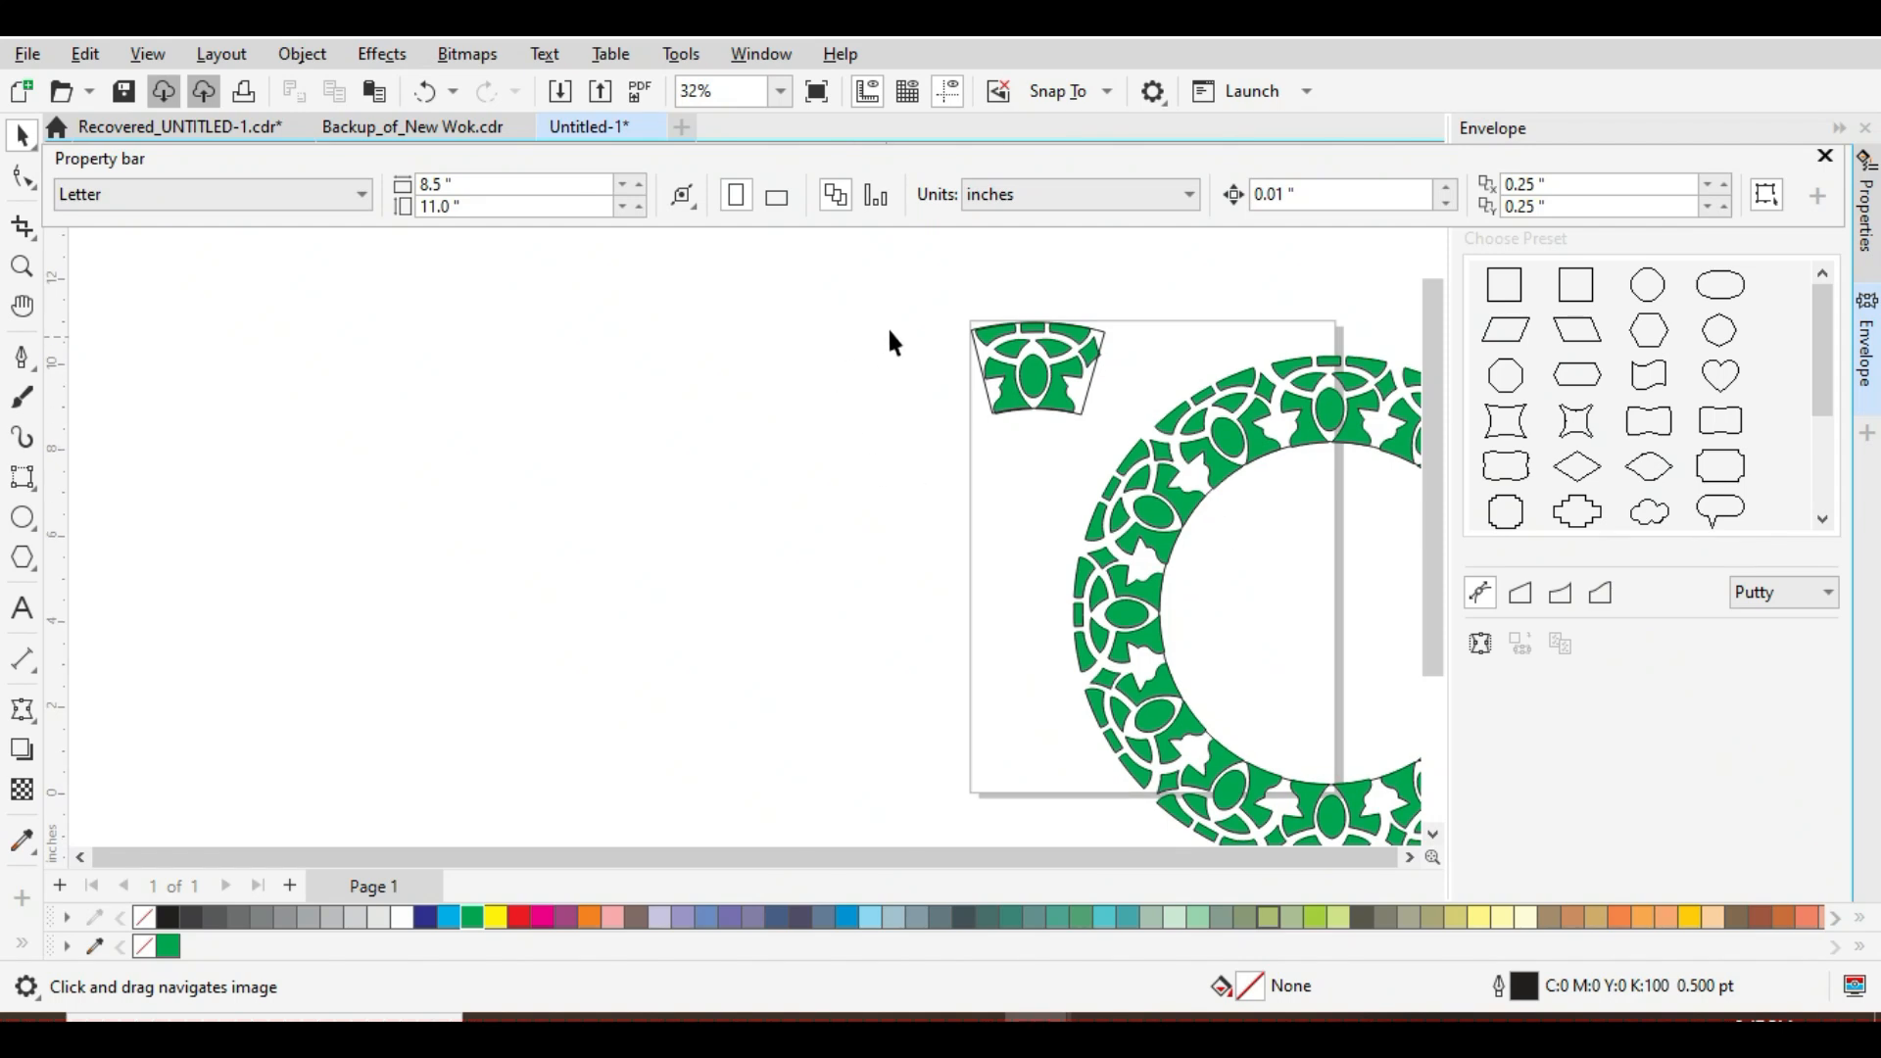
pyautogui.moveTo(1158, 411); pyautogui.dragTo(537, 392)
pyautogui.moveTo(810, 476); pyautogui.dragTo(429, 467)
pyautogui.scroll(-2, 627, 509)
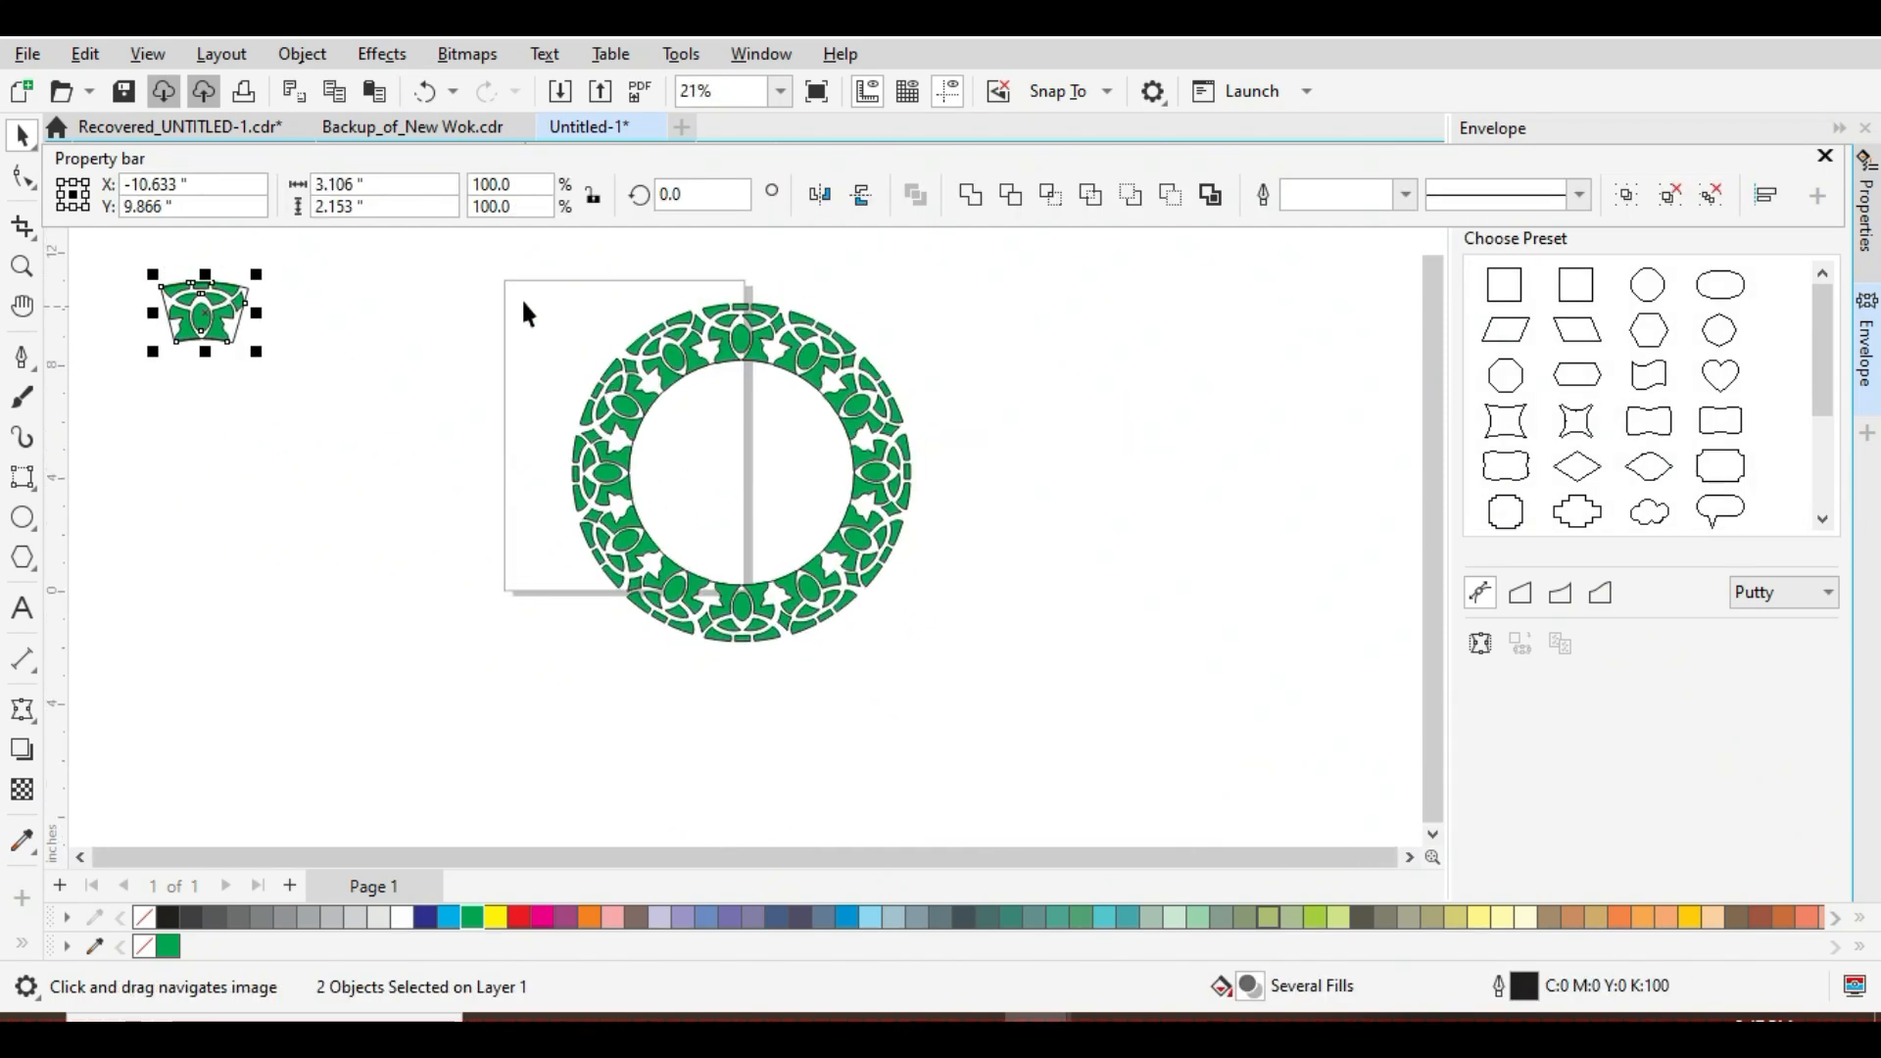
# Draw a new circle beside the ornament ring and set its width and height to 13 inches.
pyautogui.moveTo(966, 650); pyautogui.dragTo(972, 659)
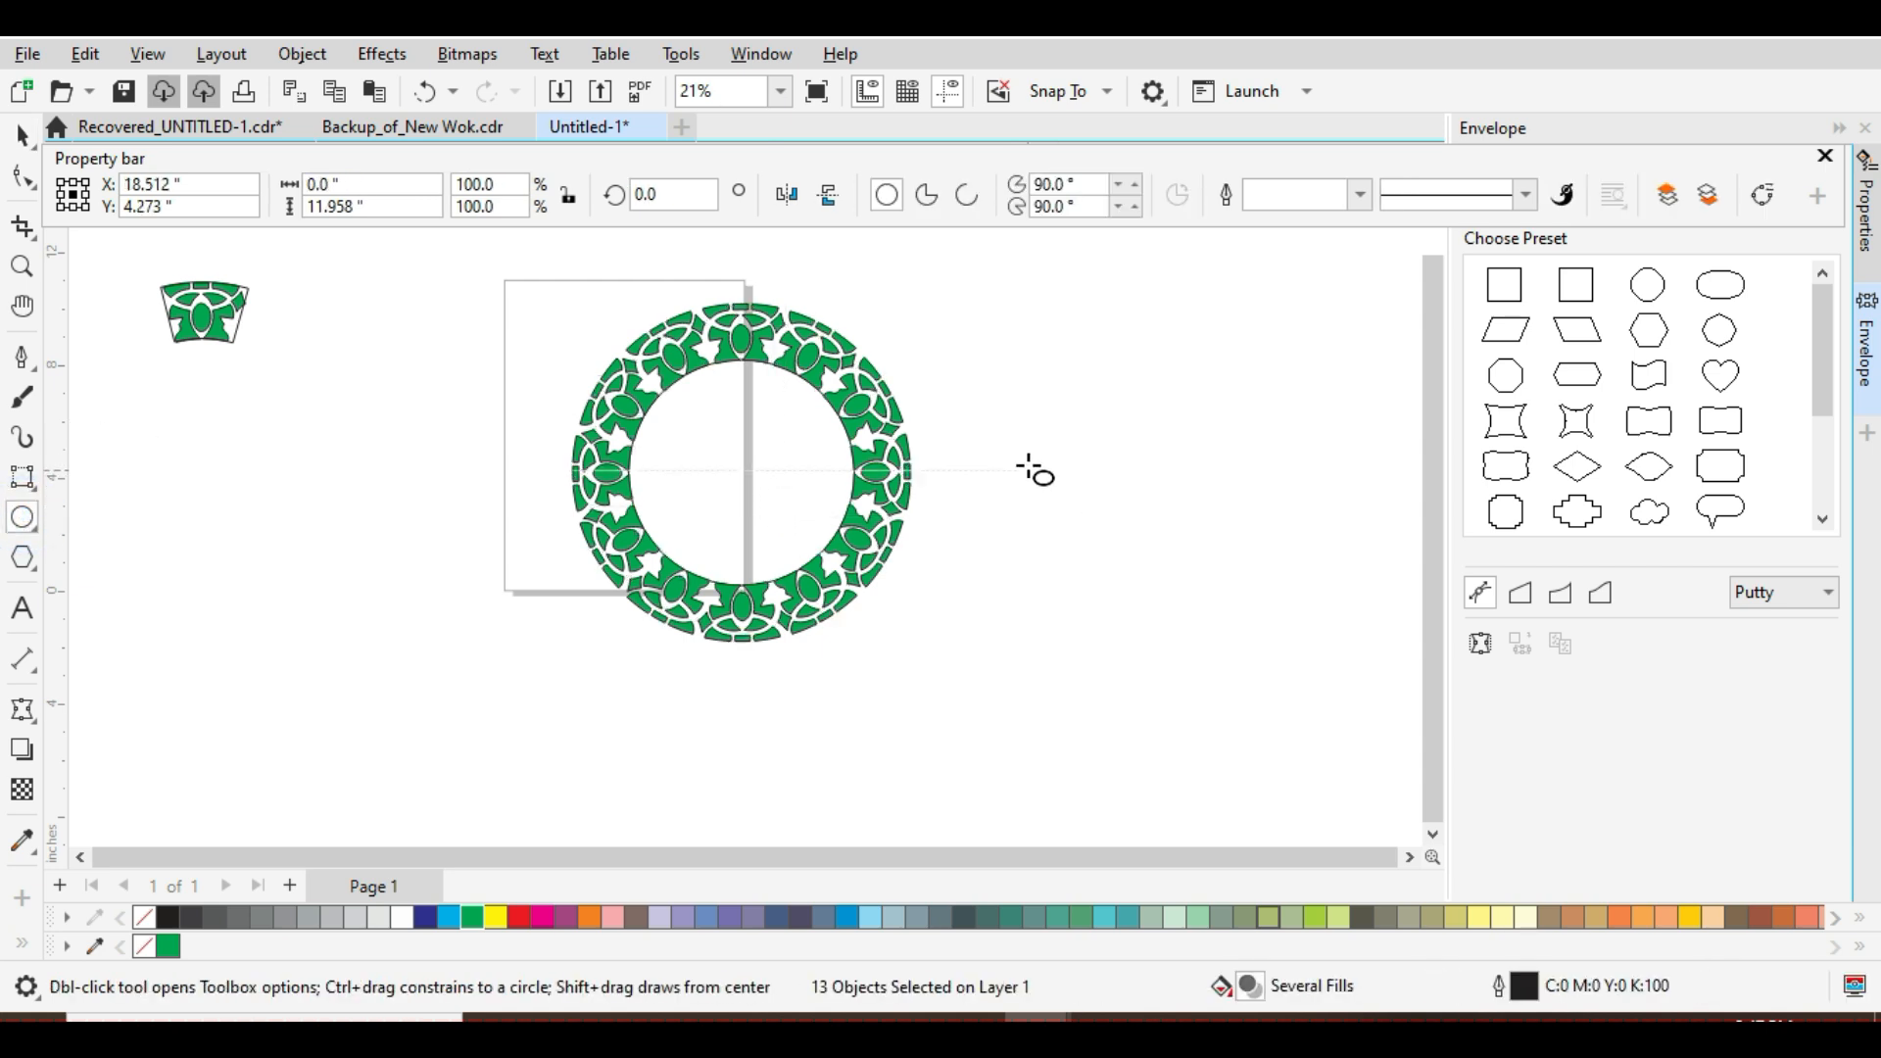
pyautogui.moveTo(1027, 467); pyautogui.dragTo(1229, 672)
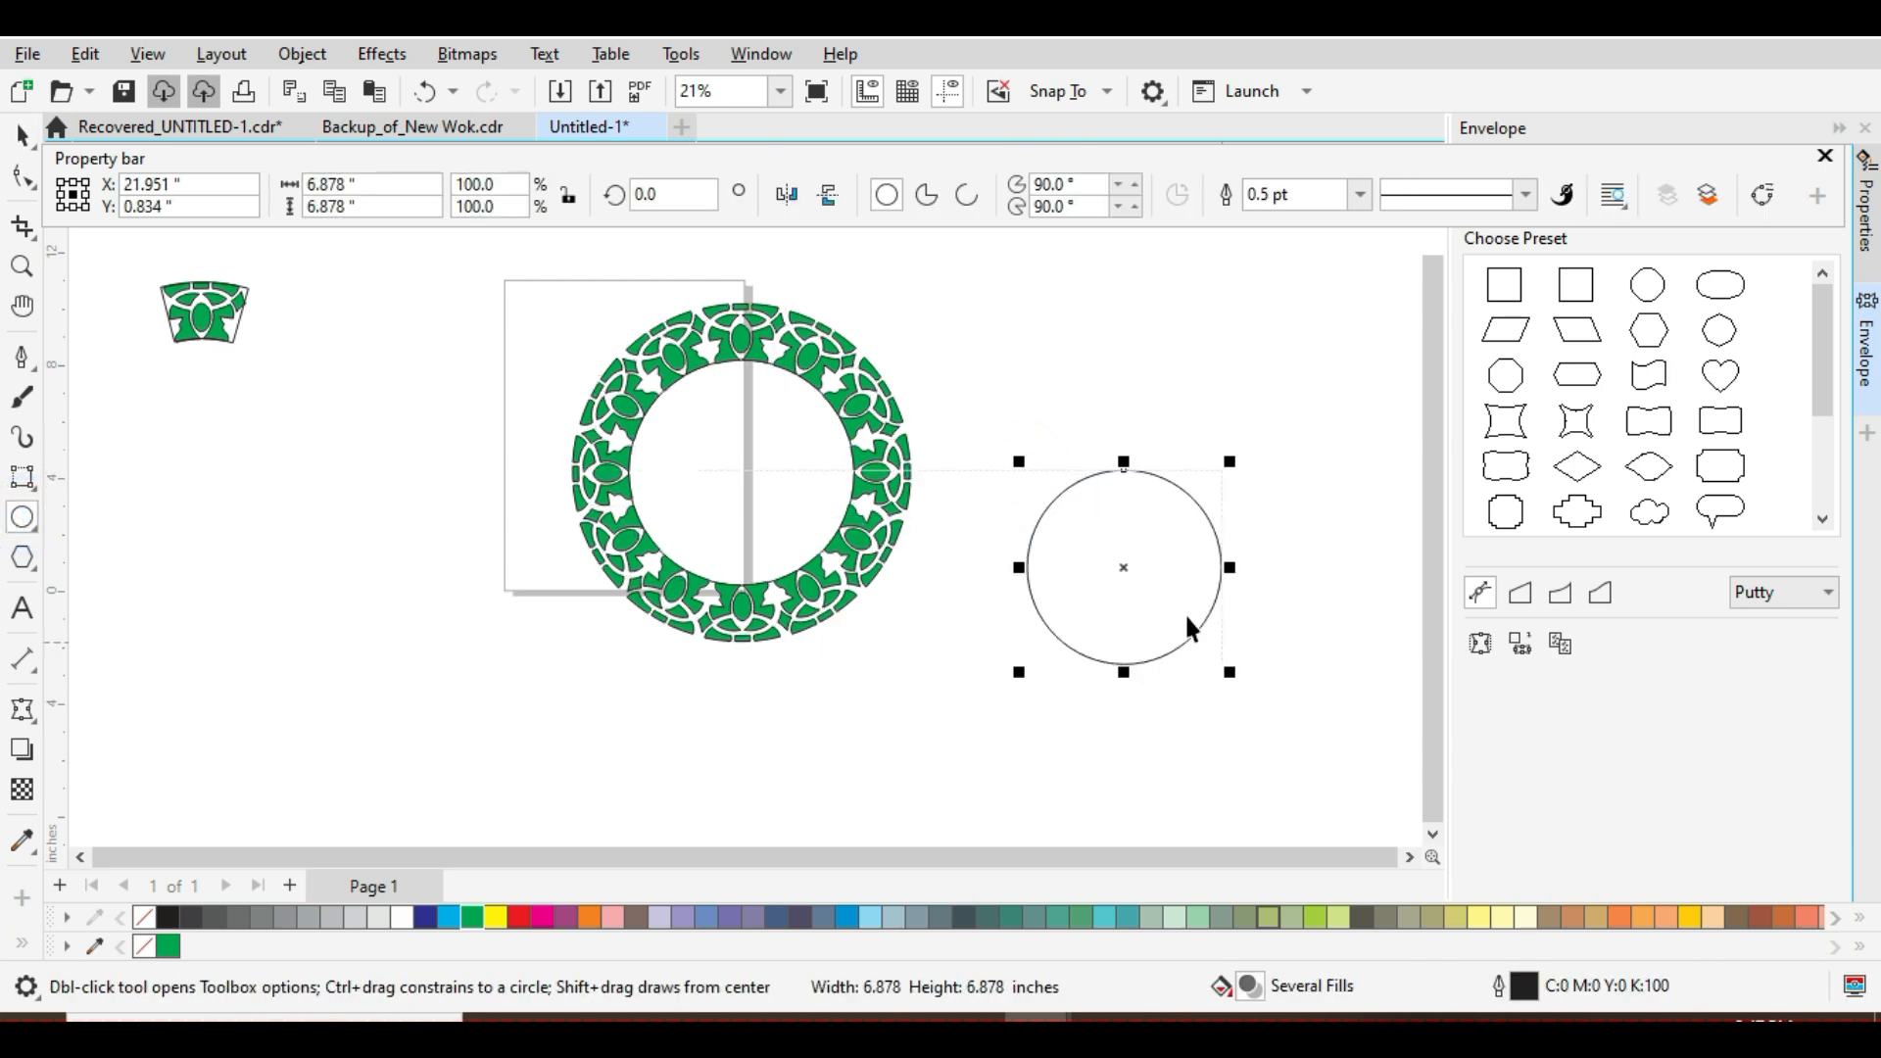
pyautogui.press('space')
pyautogui.click(1148, 576)
pyautogui.click(1144, 570)
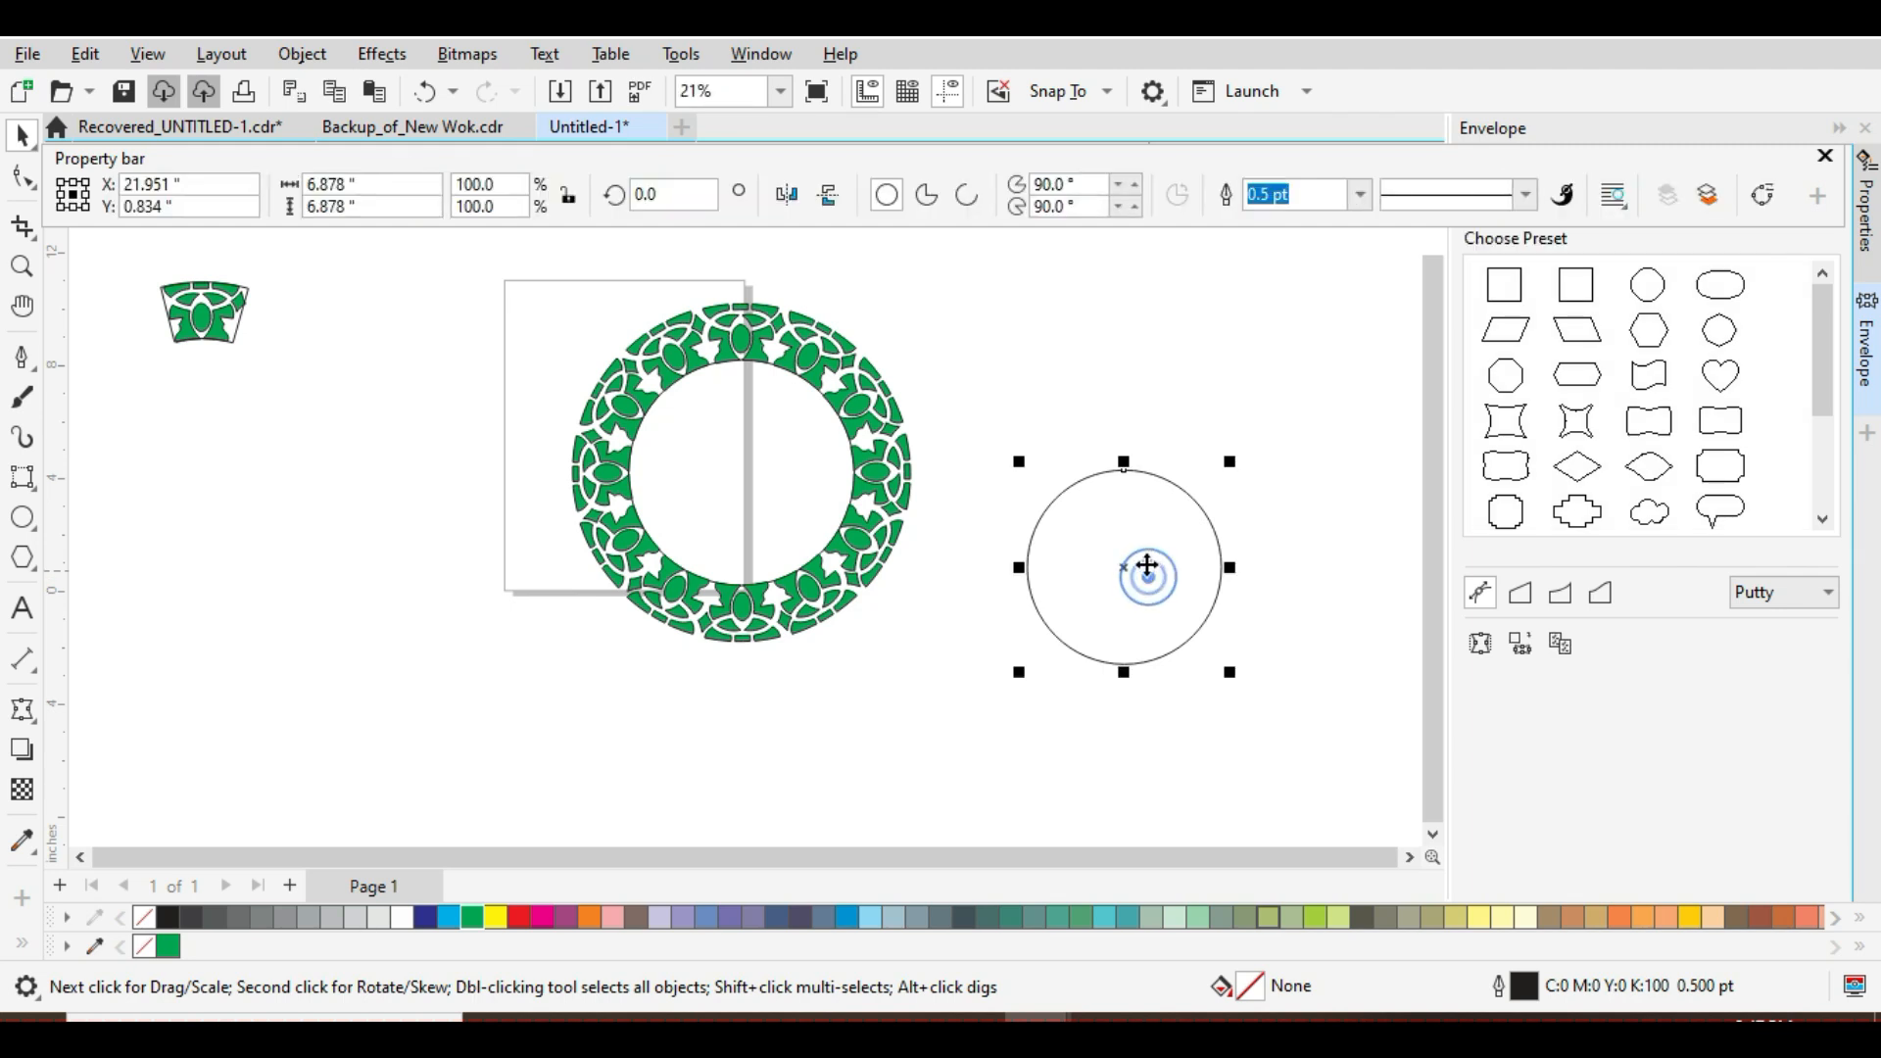
pyautogui.doubleClick(348, 183)
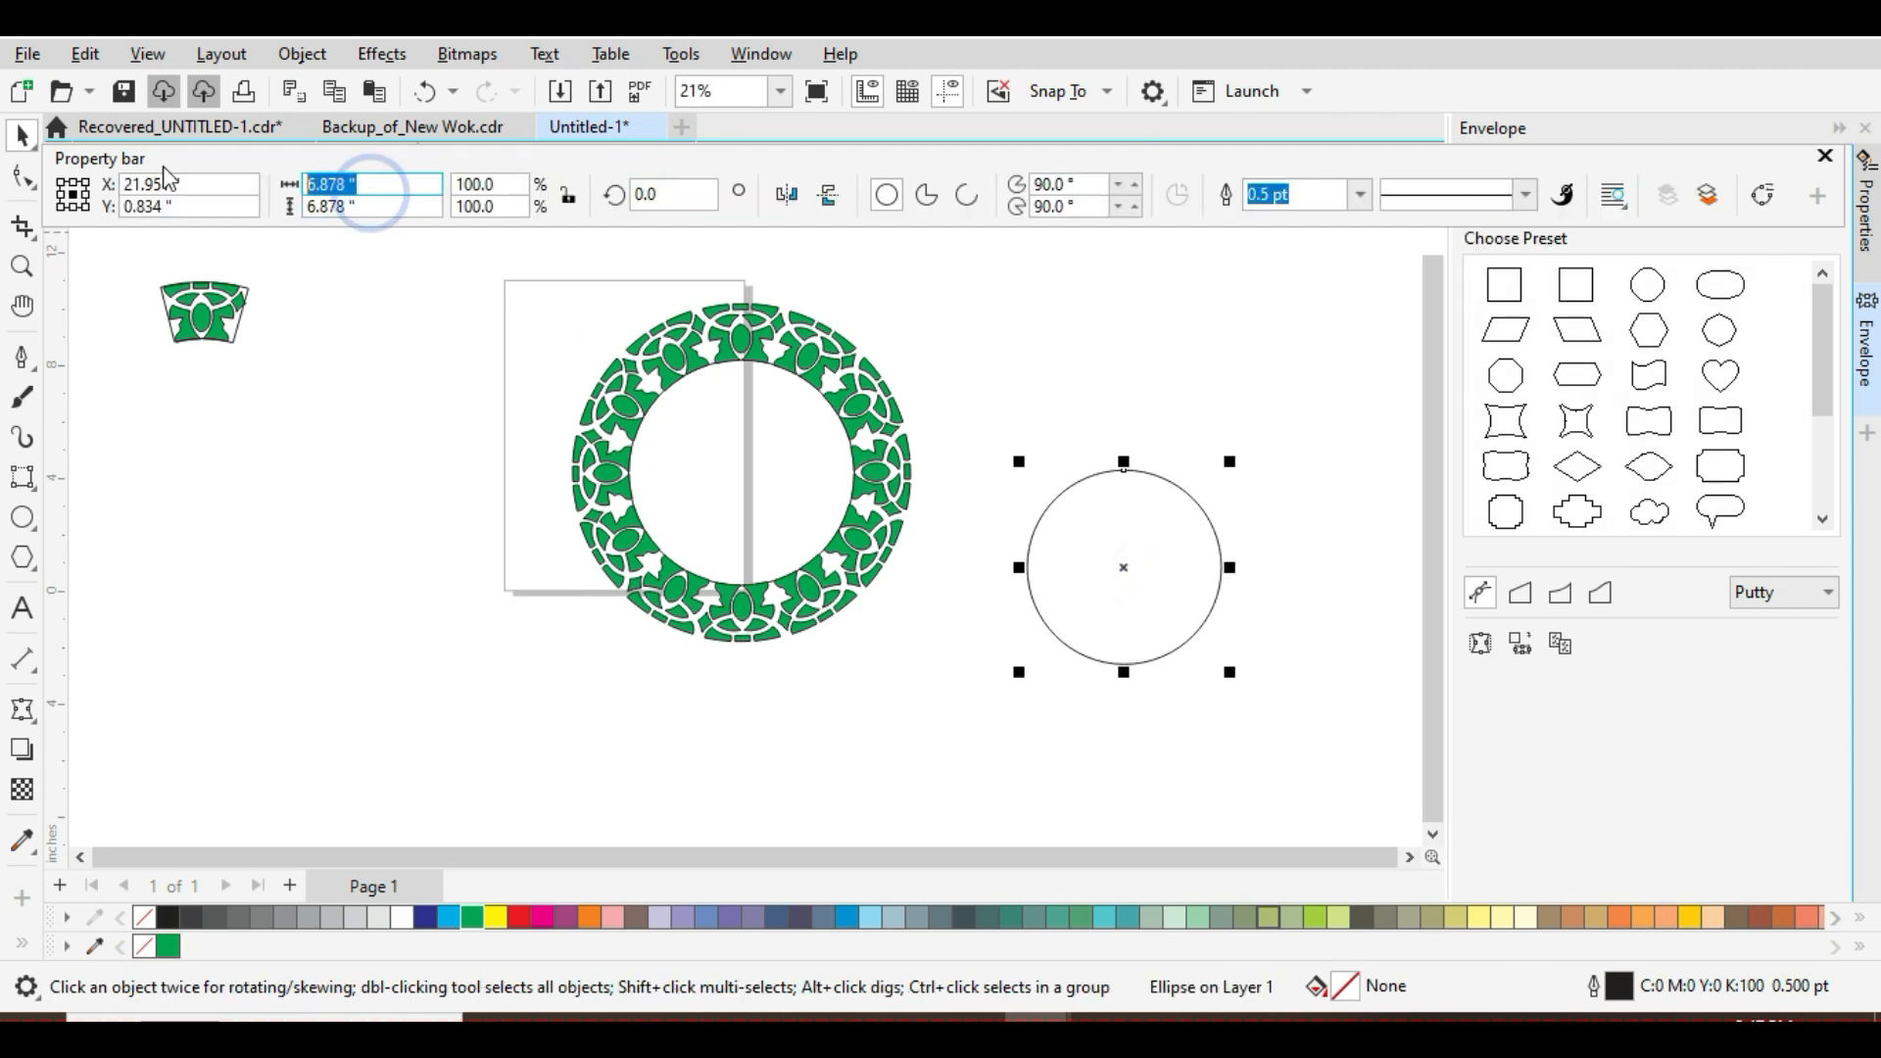
pyautogui.write('13')
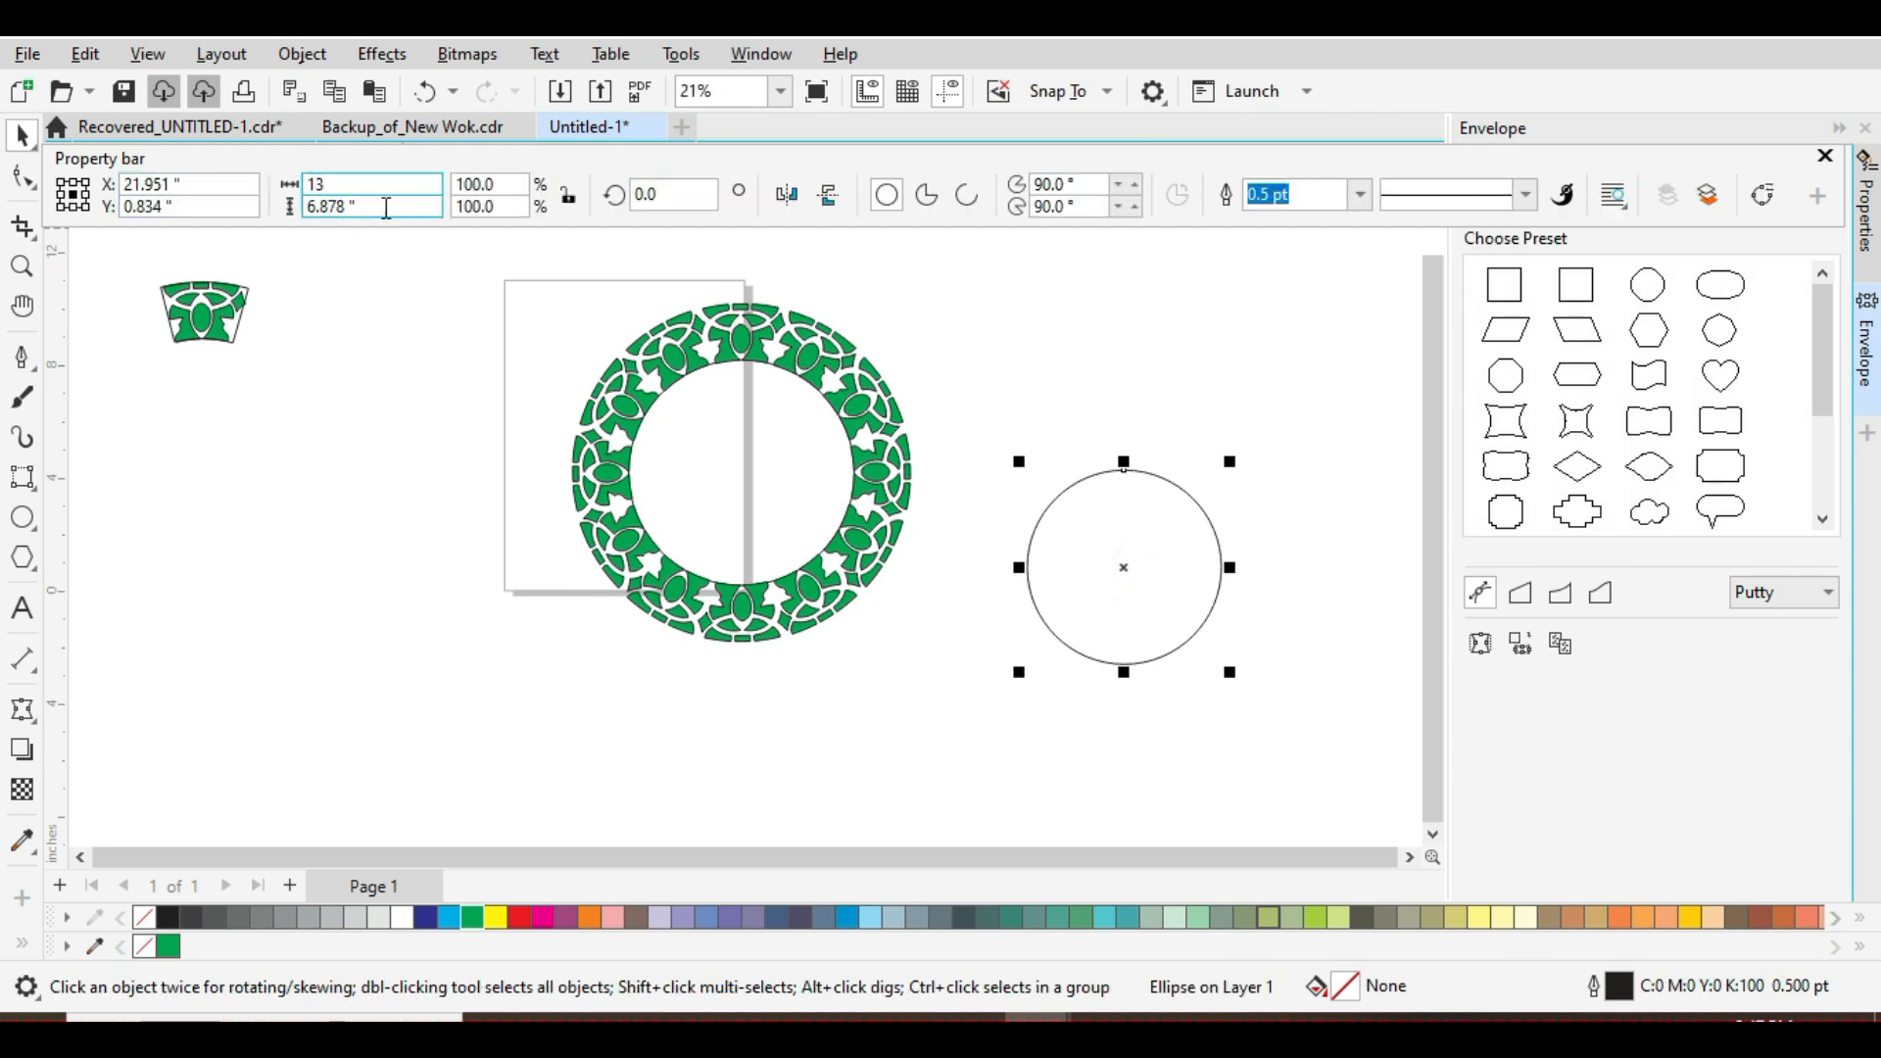
pyautogui.write('13.0')
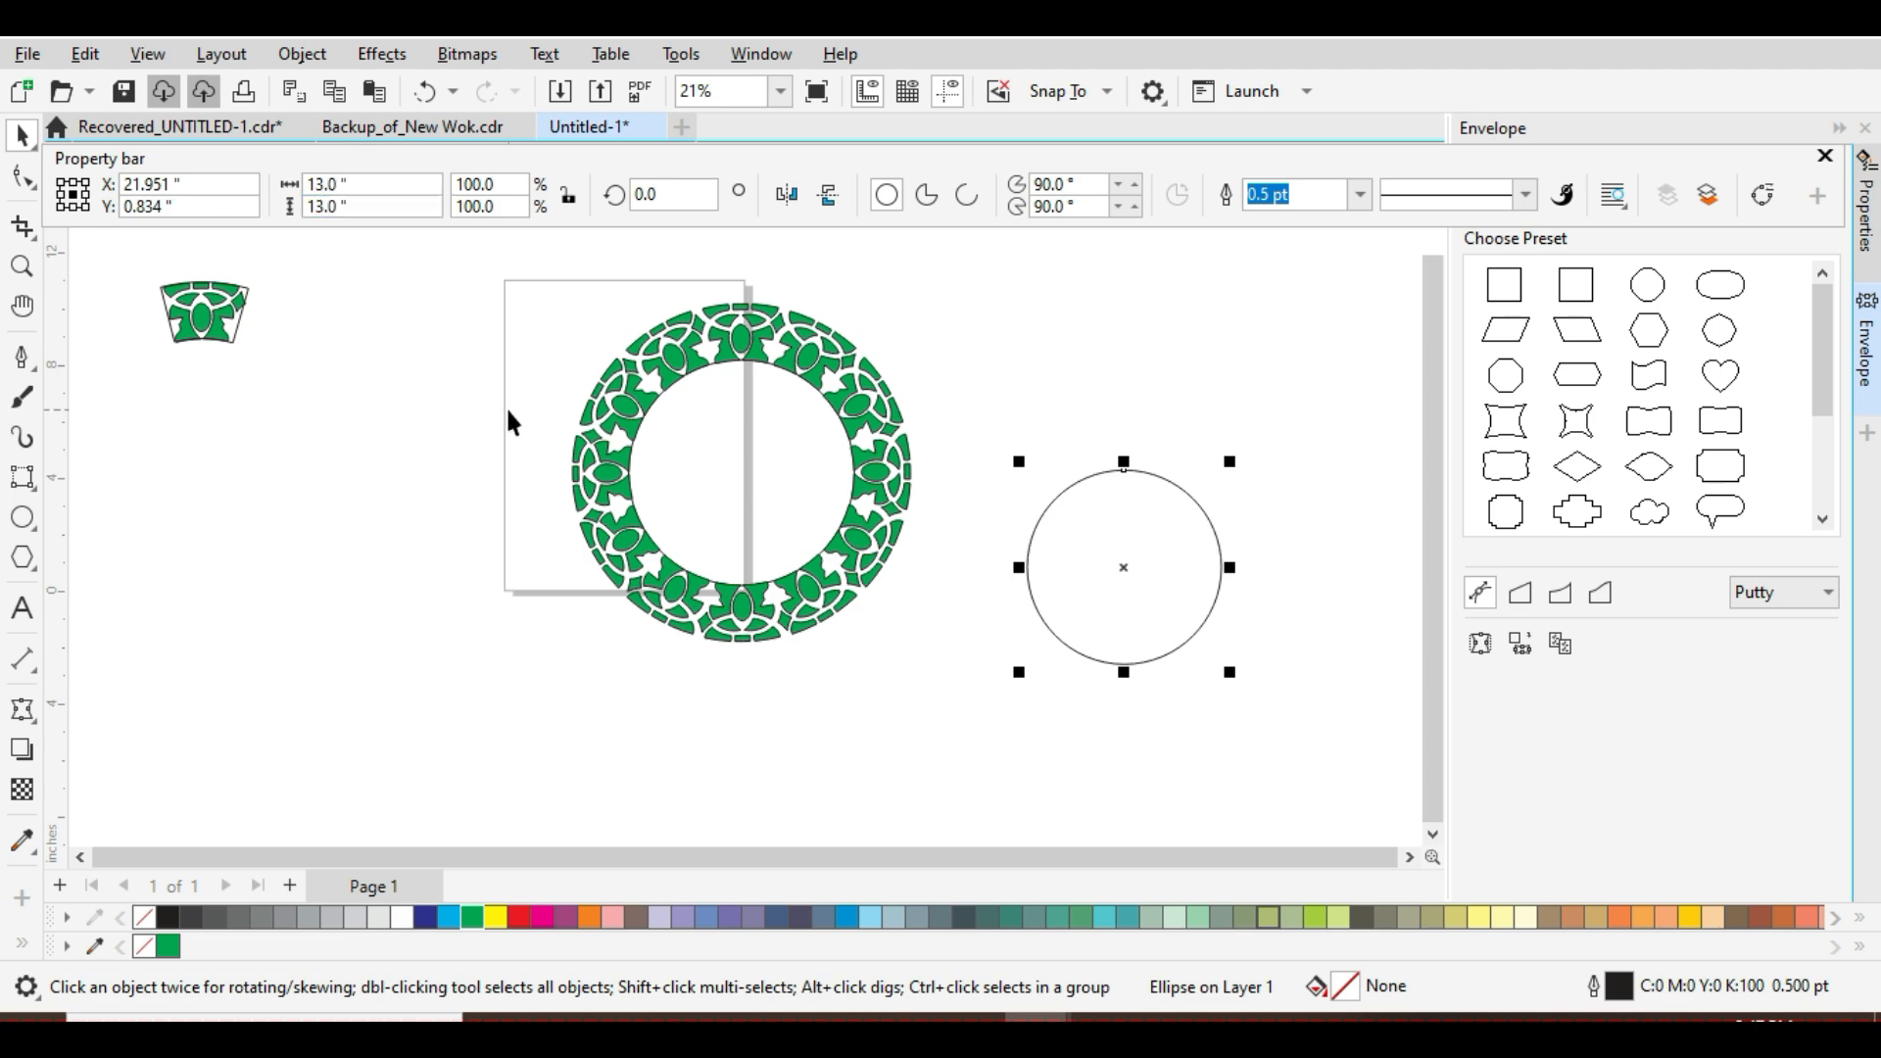
pyautogui.click(509, 413)
# Set the width and height of the circle inside the ornament ring to 7 inches.
pyautogui.click(718, 439)
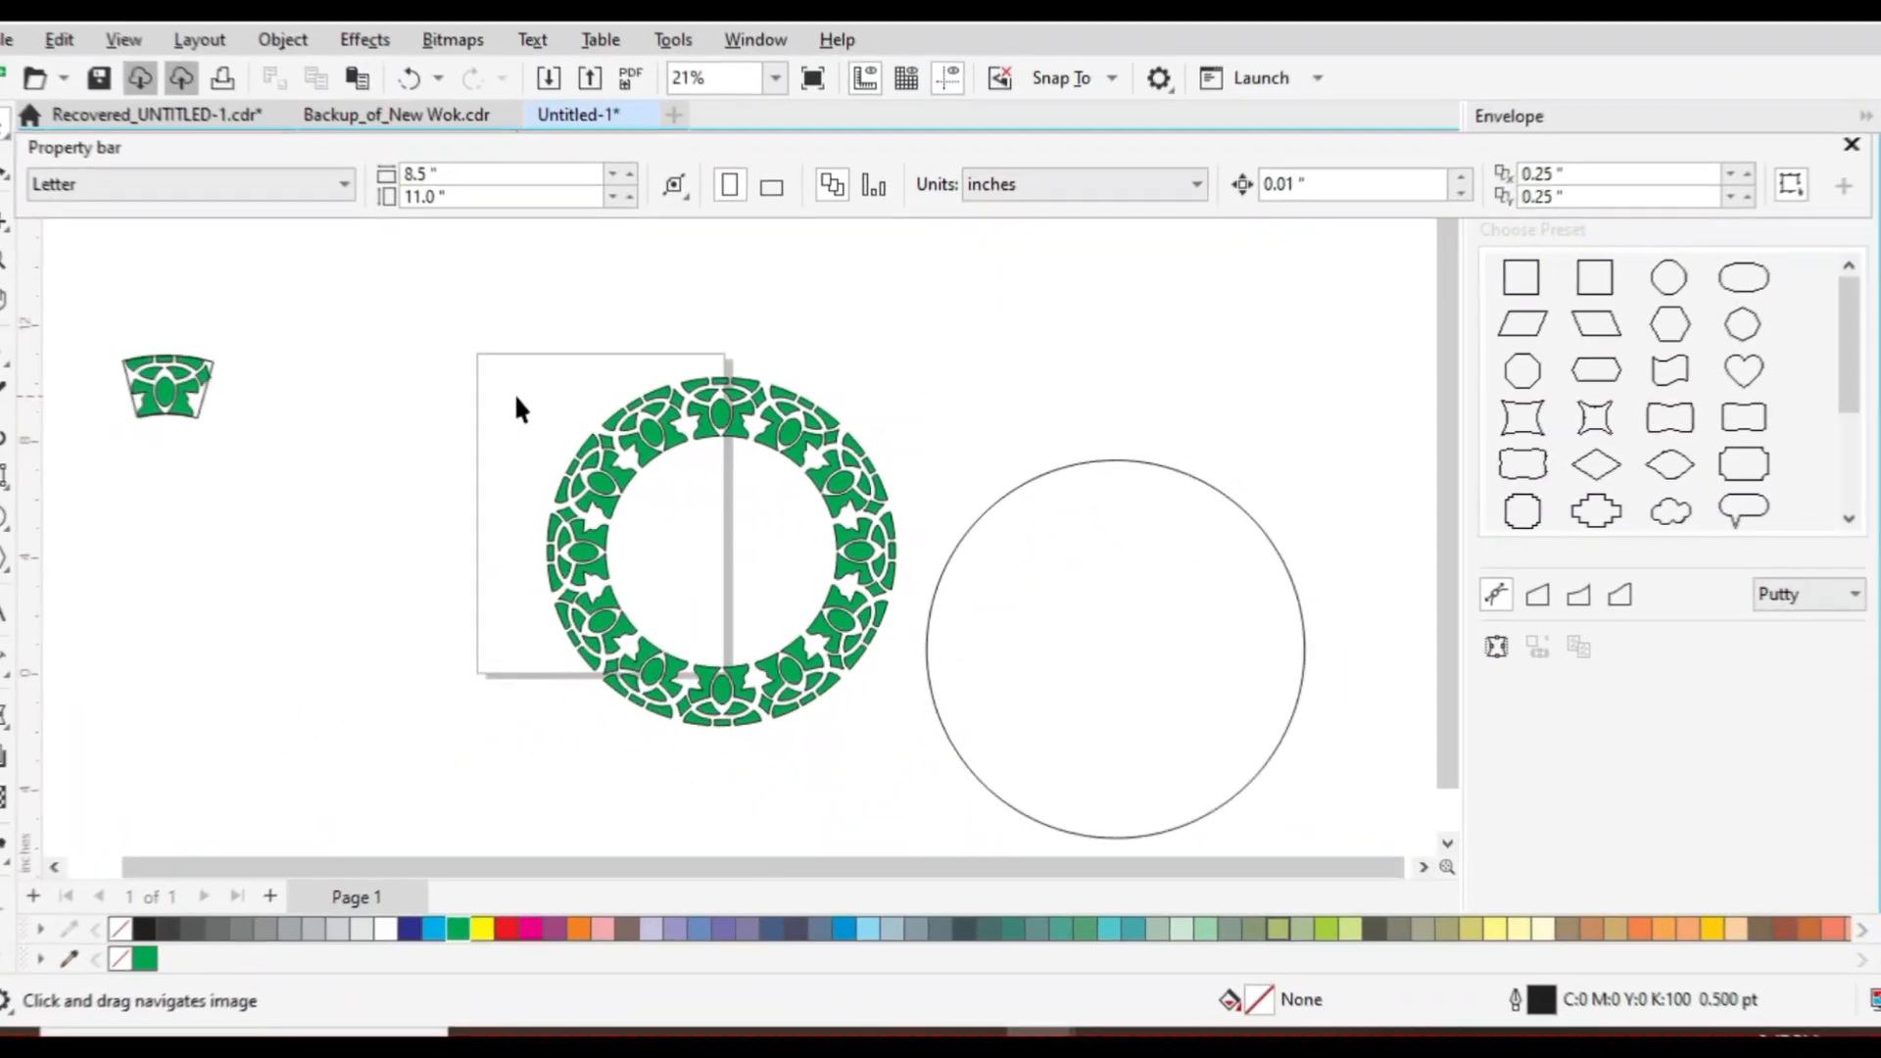
pyautogui.click(715, 569)
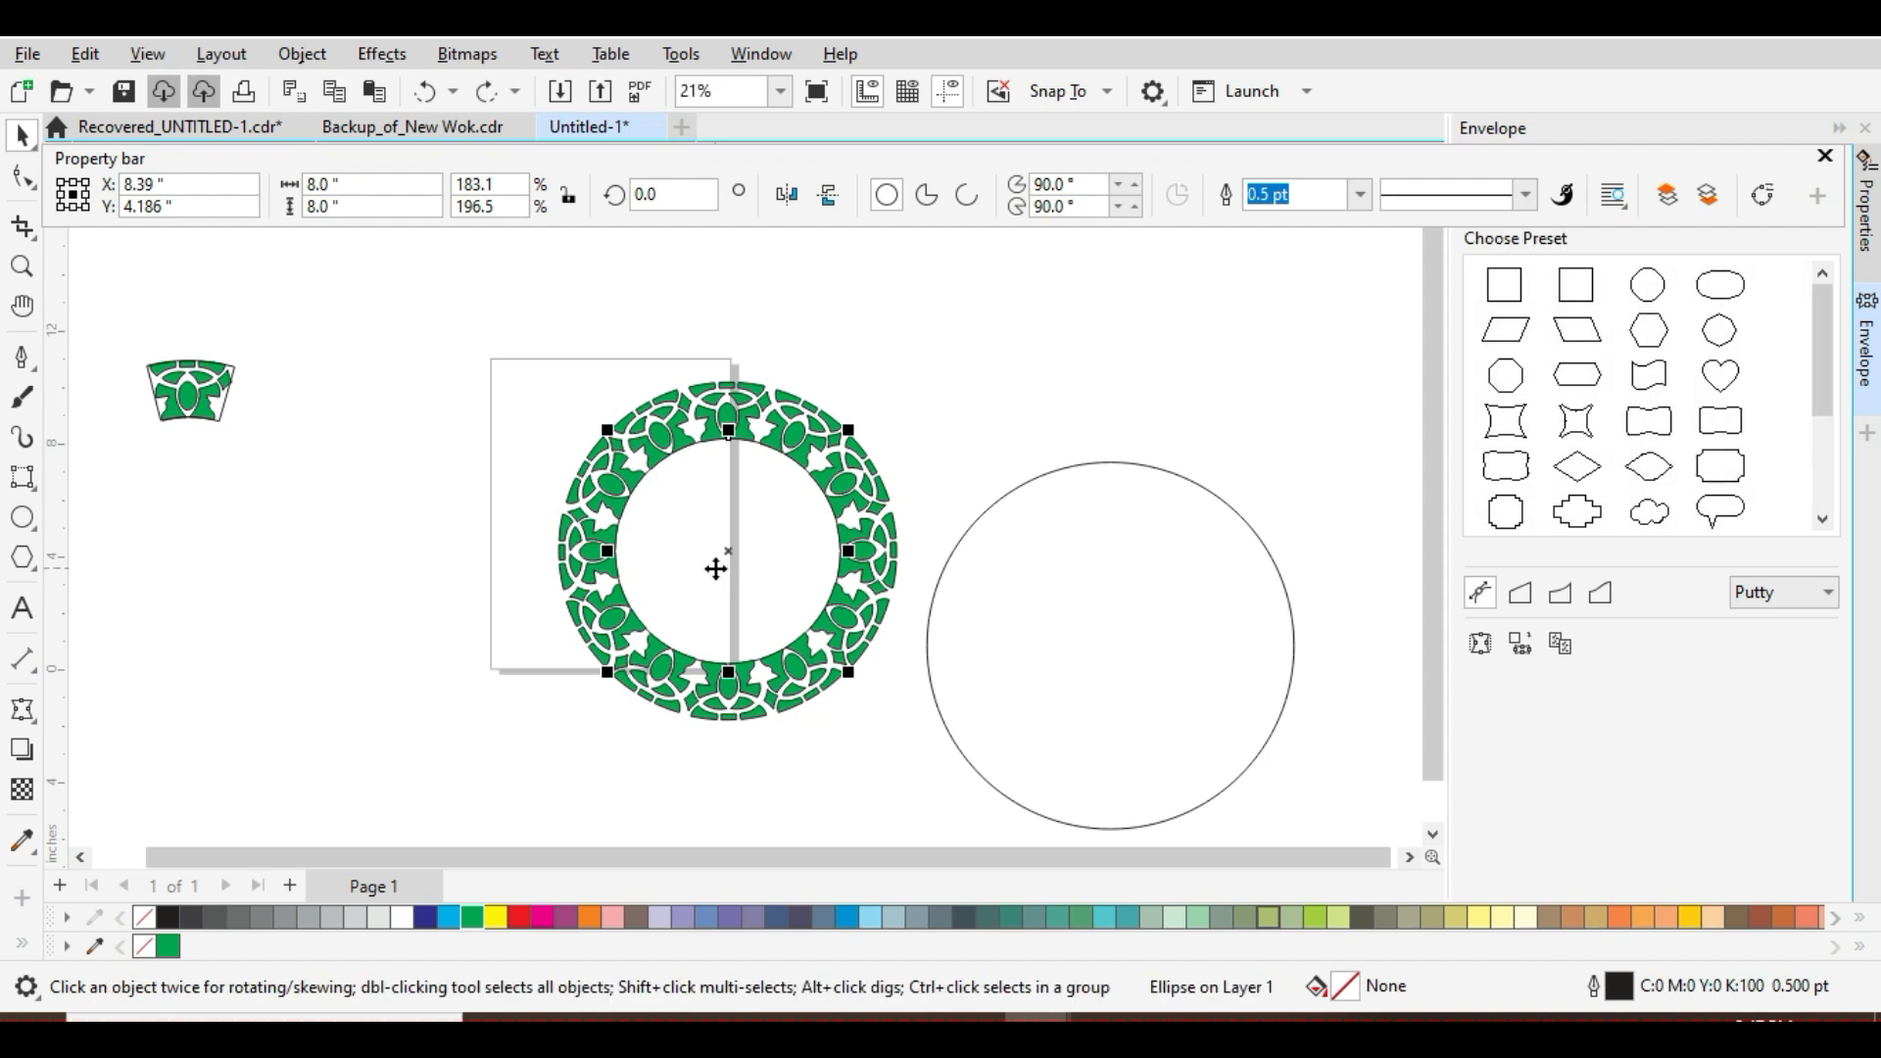
pyautogui.press('Escape')
pyautogui.click(692, 561)
pyautogui.click(353, 184)
pyautogui.write('7')
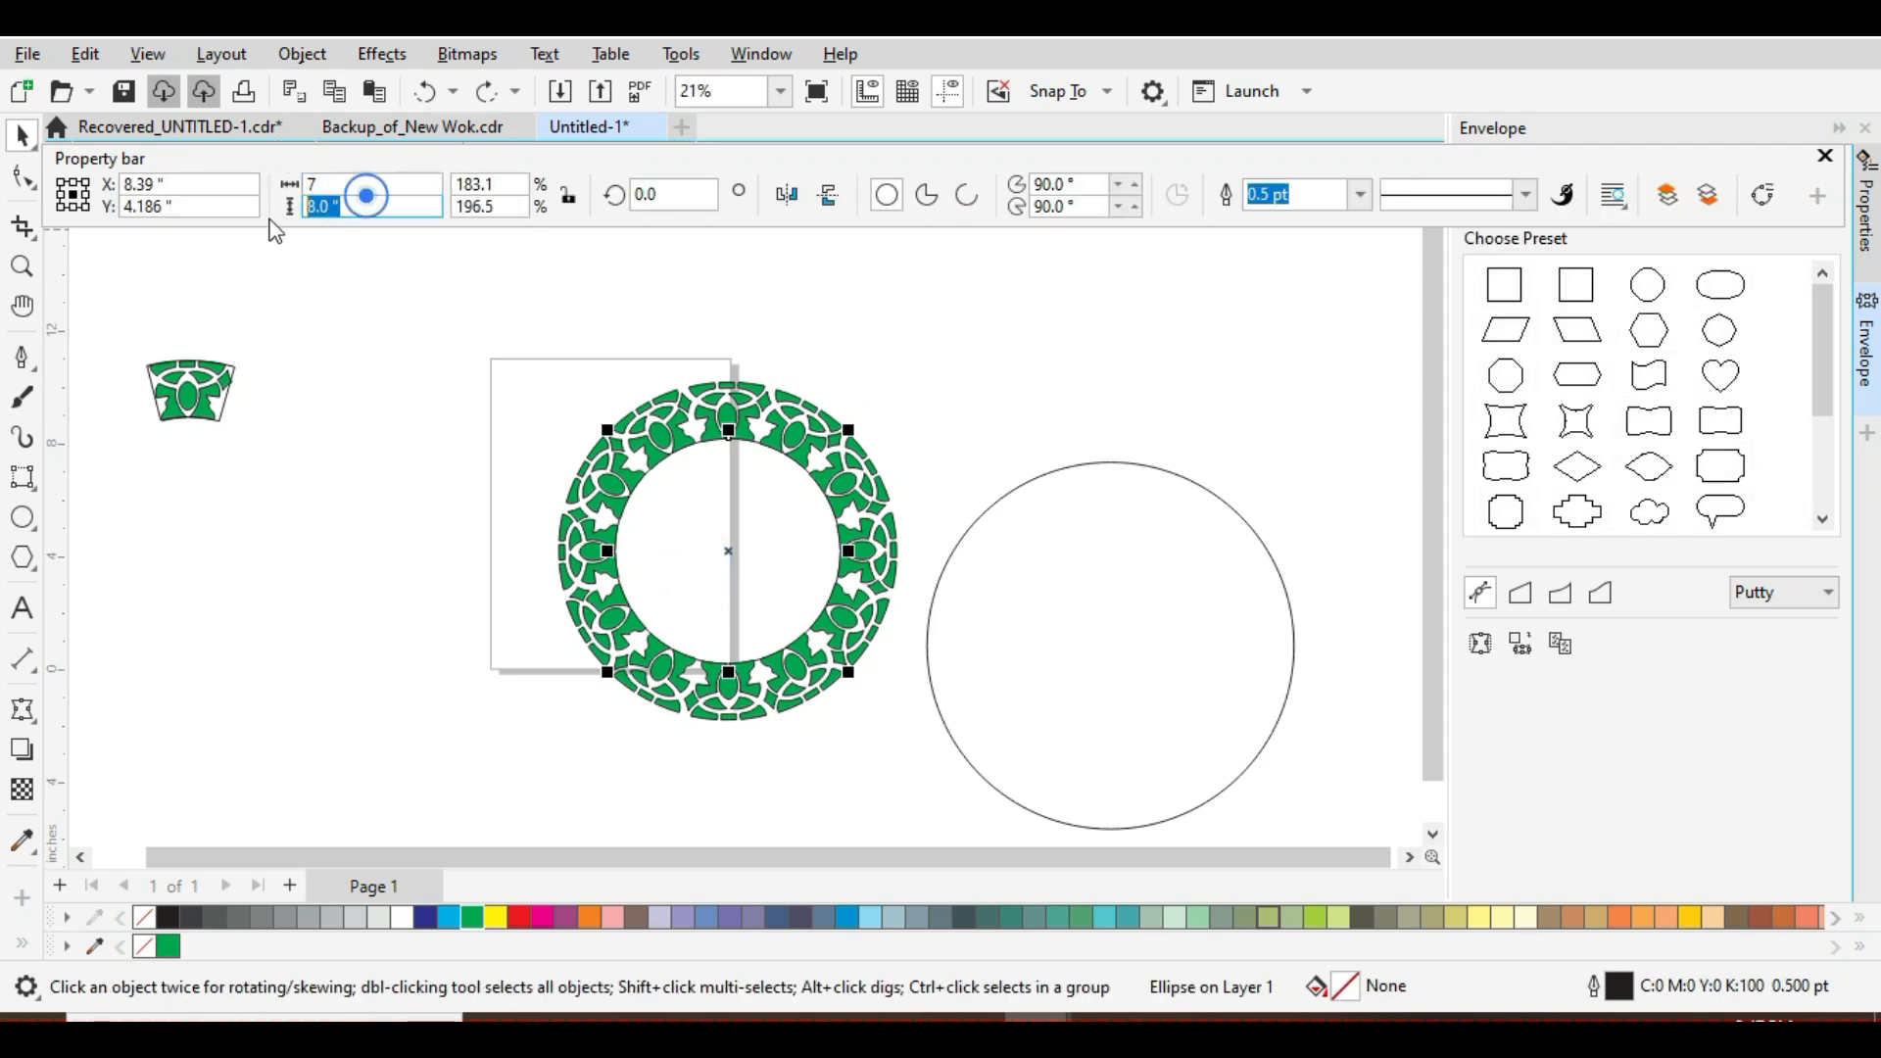
pyautogui.press('Return')
pyautogui.click(358, 374)
# Group the twelve ring ornaments together with the 7-inch inner circle.
pyautogui.moveTo(344, 277); pyautogui.dragTo(945, 821)
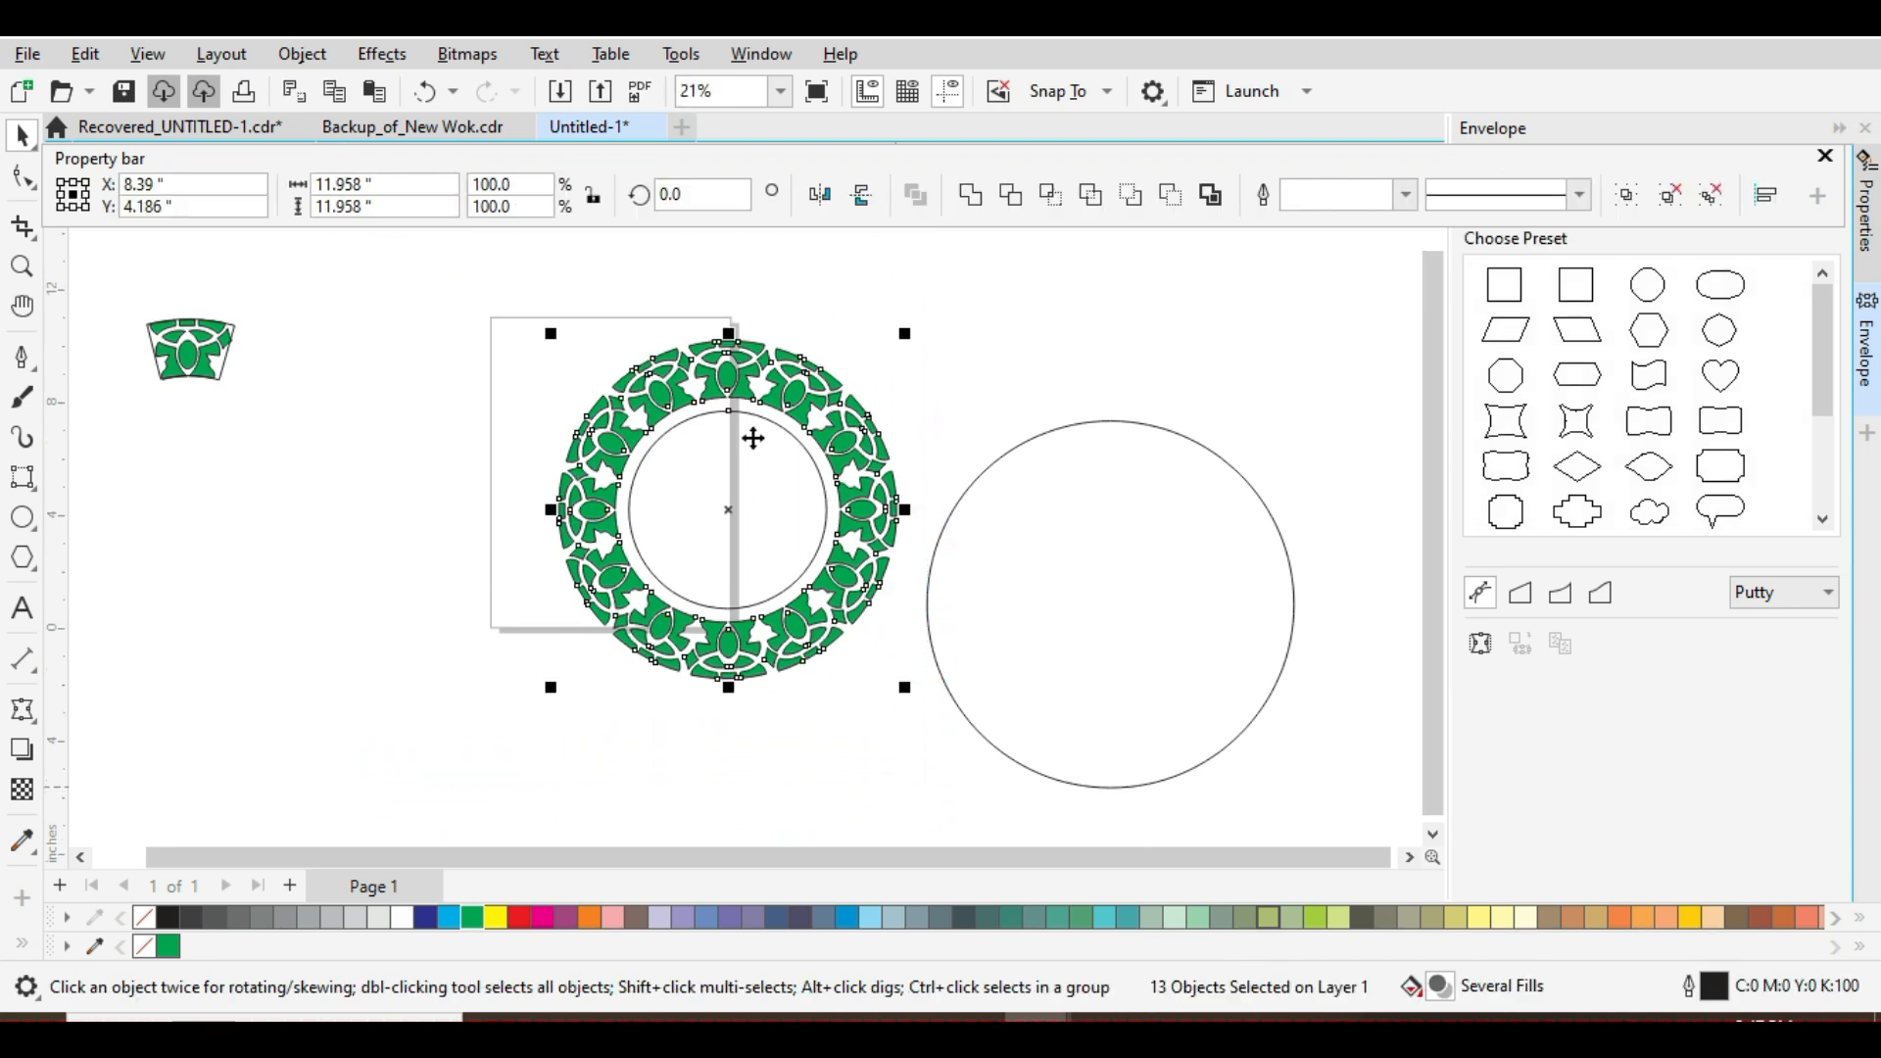
pyautogui.rightClick(838, 449)
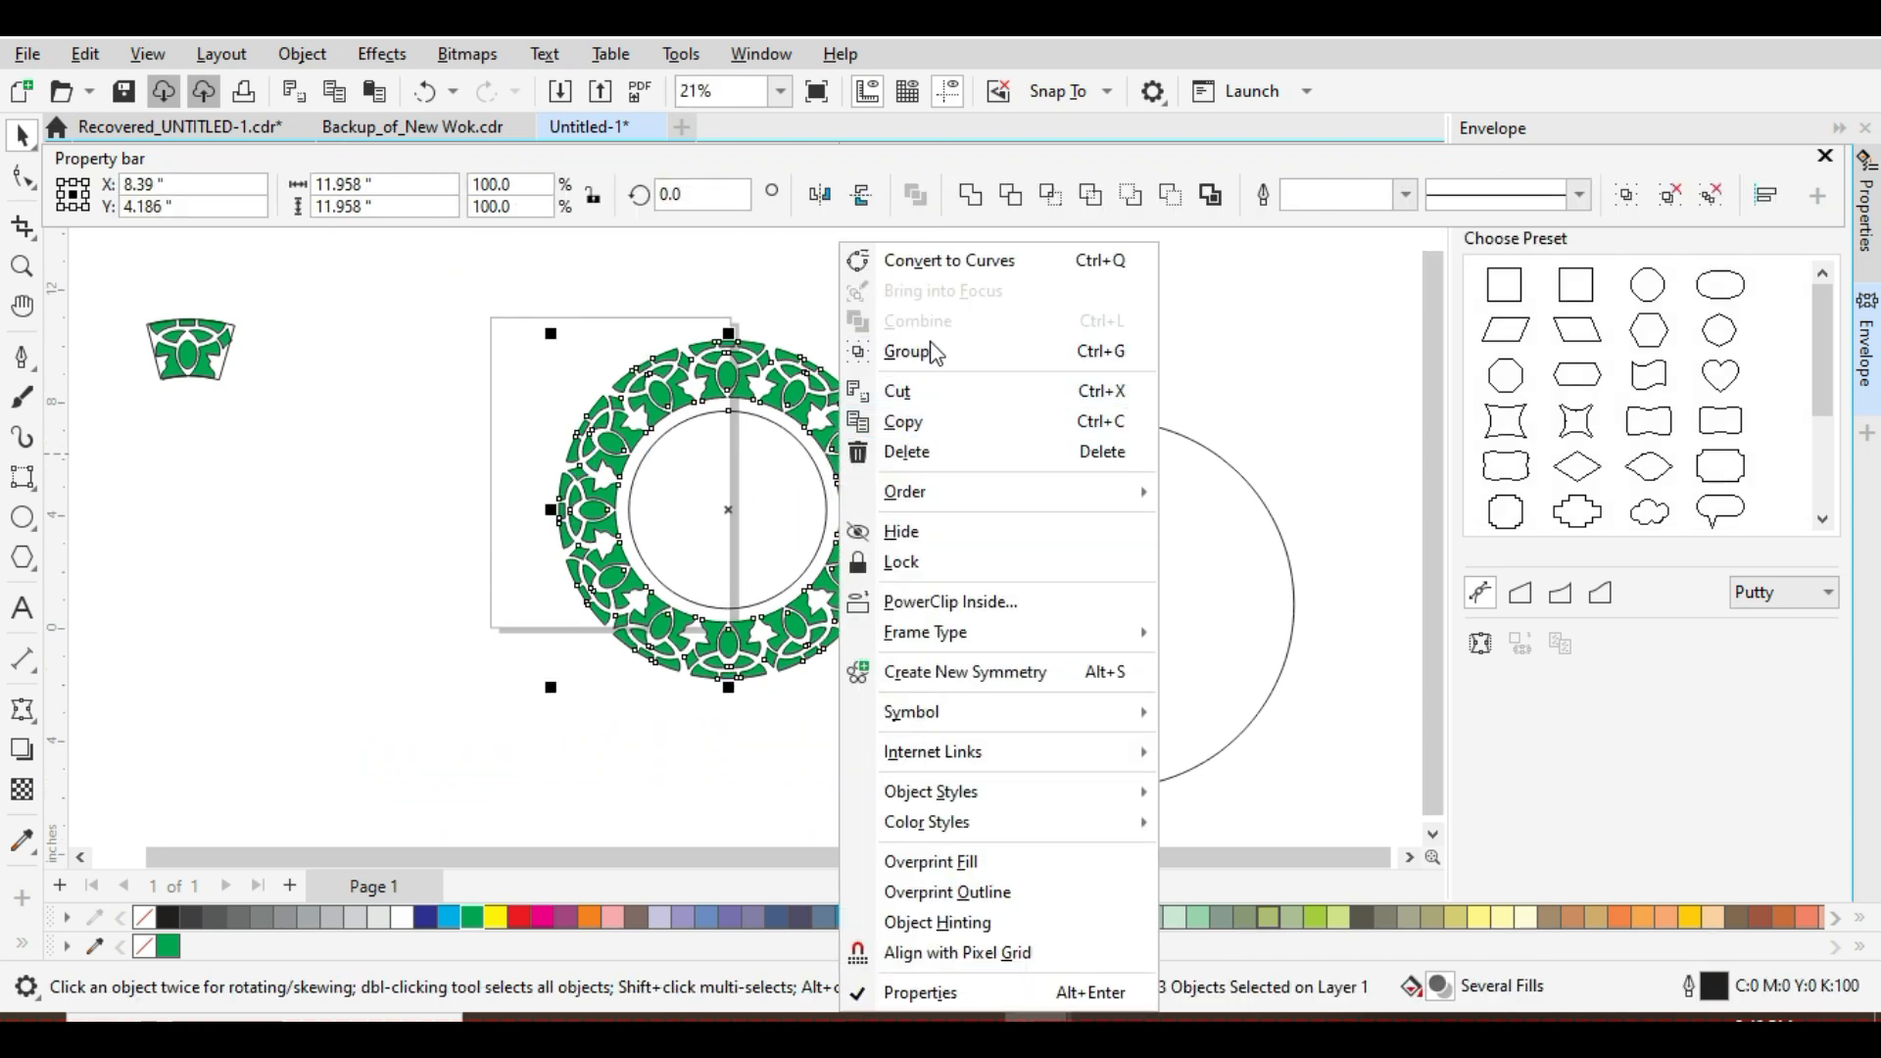
pyautogui.click(921, 351)
pyautogui.click(961, 390)
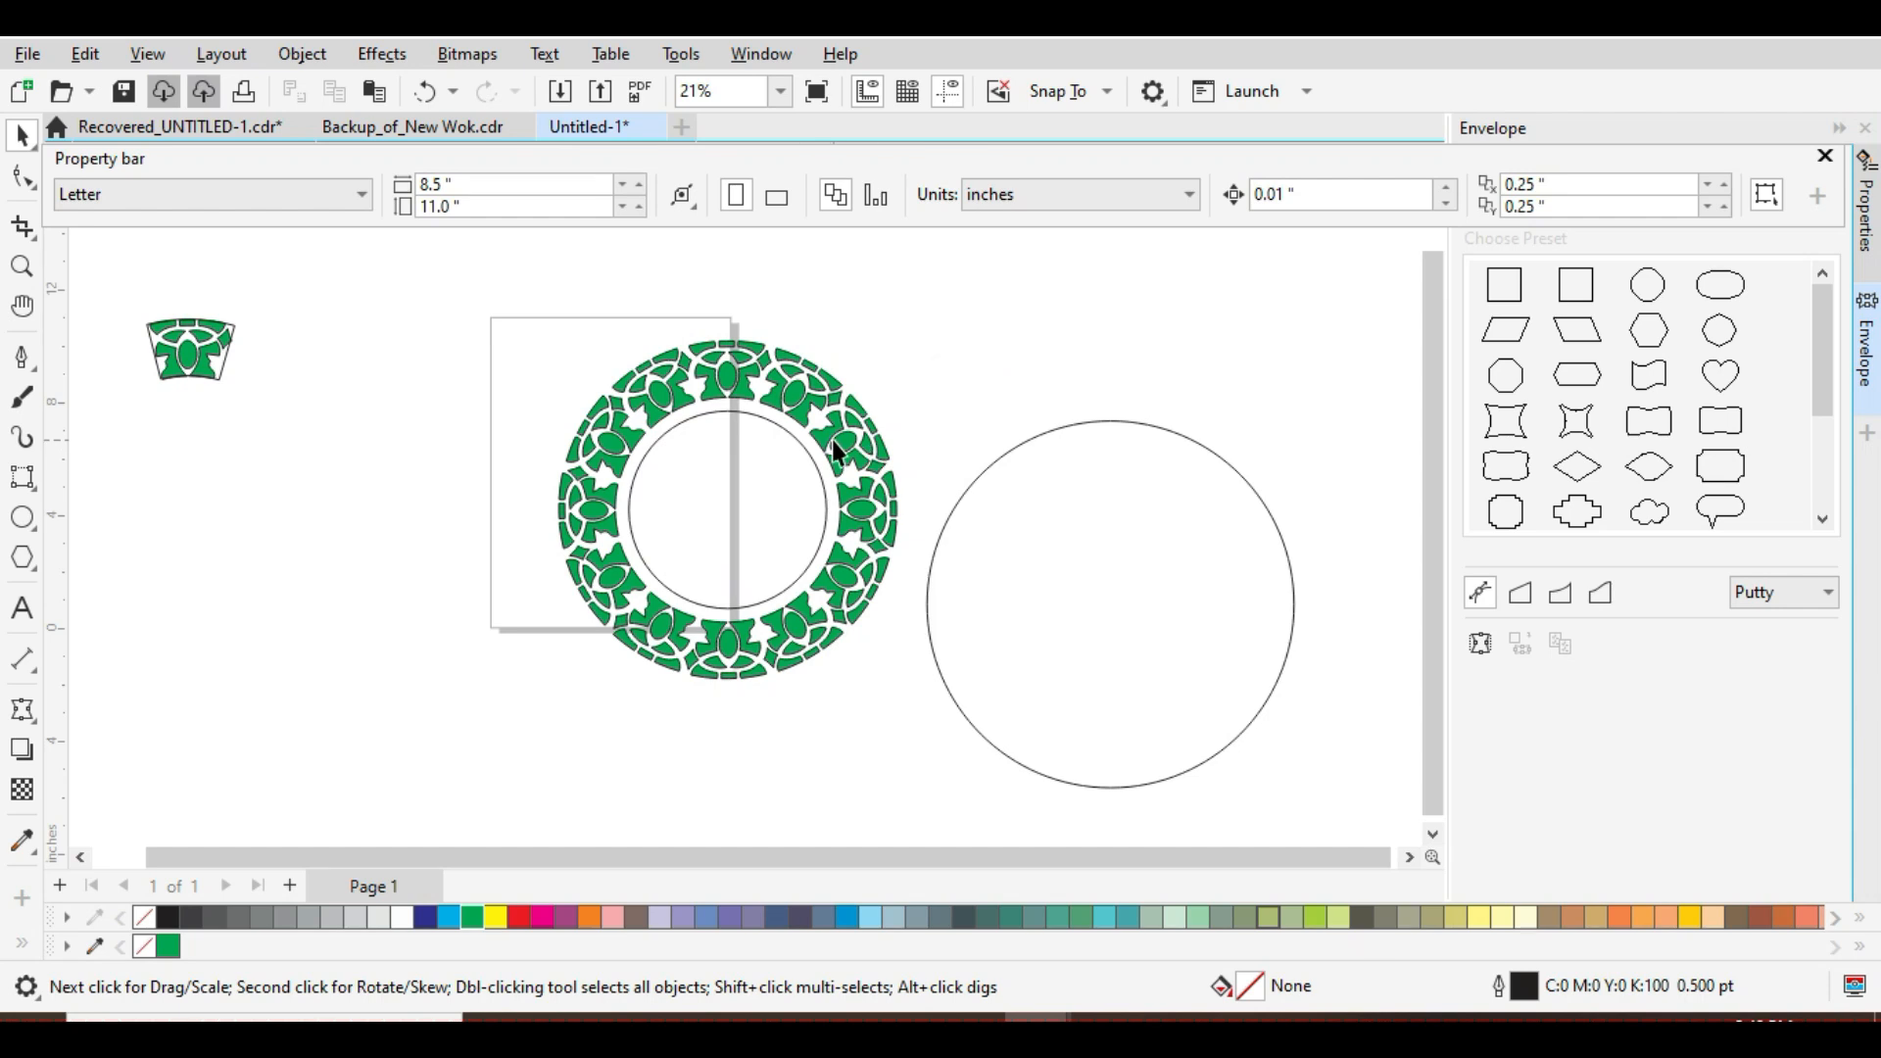
# Align the grouped ornament ring to the center of the 13-inch circle, both horizontally and vertically.
pyautogui.click(835, 439)
pyautogui.keyDown('shift'); pyautogui.click(1060, 540); pyautogui.keyUp('shift')
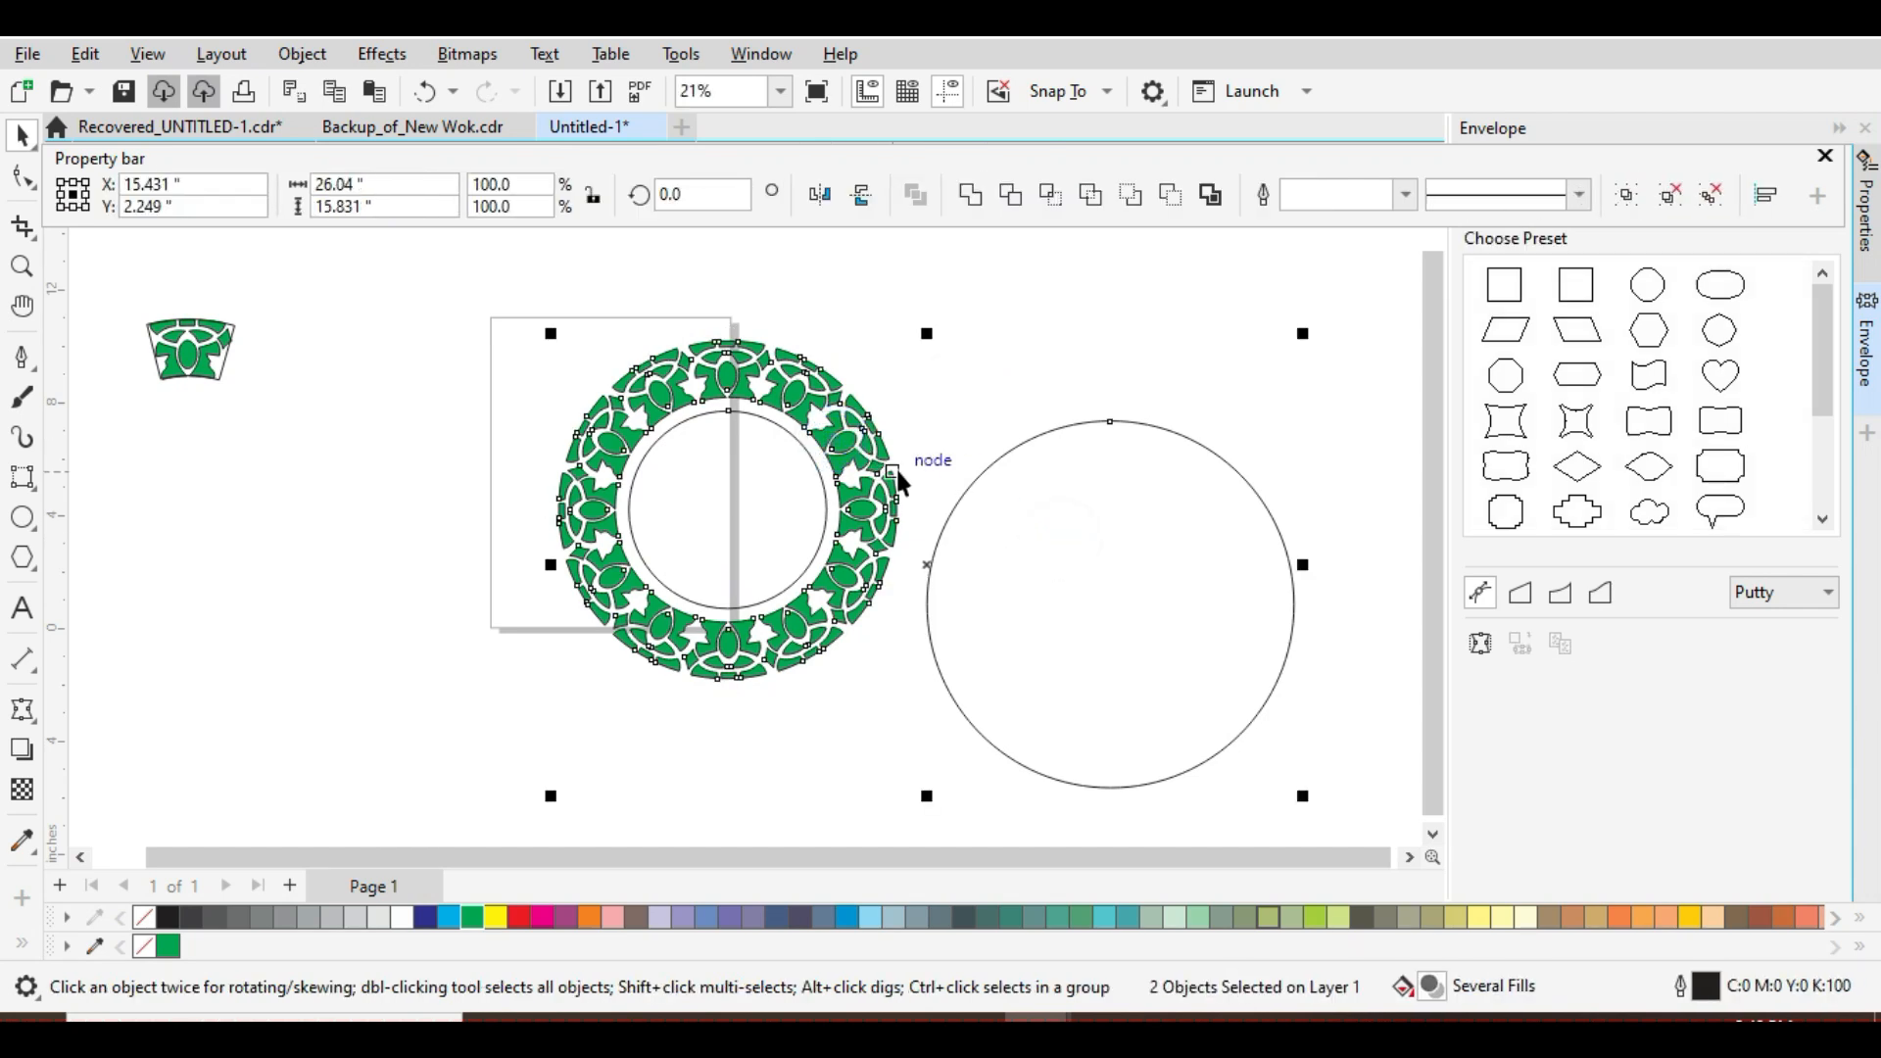
pyautogui.press('e')
pyautogui.press('c')
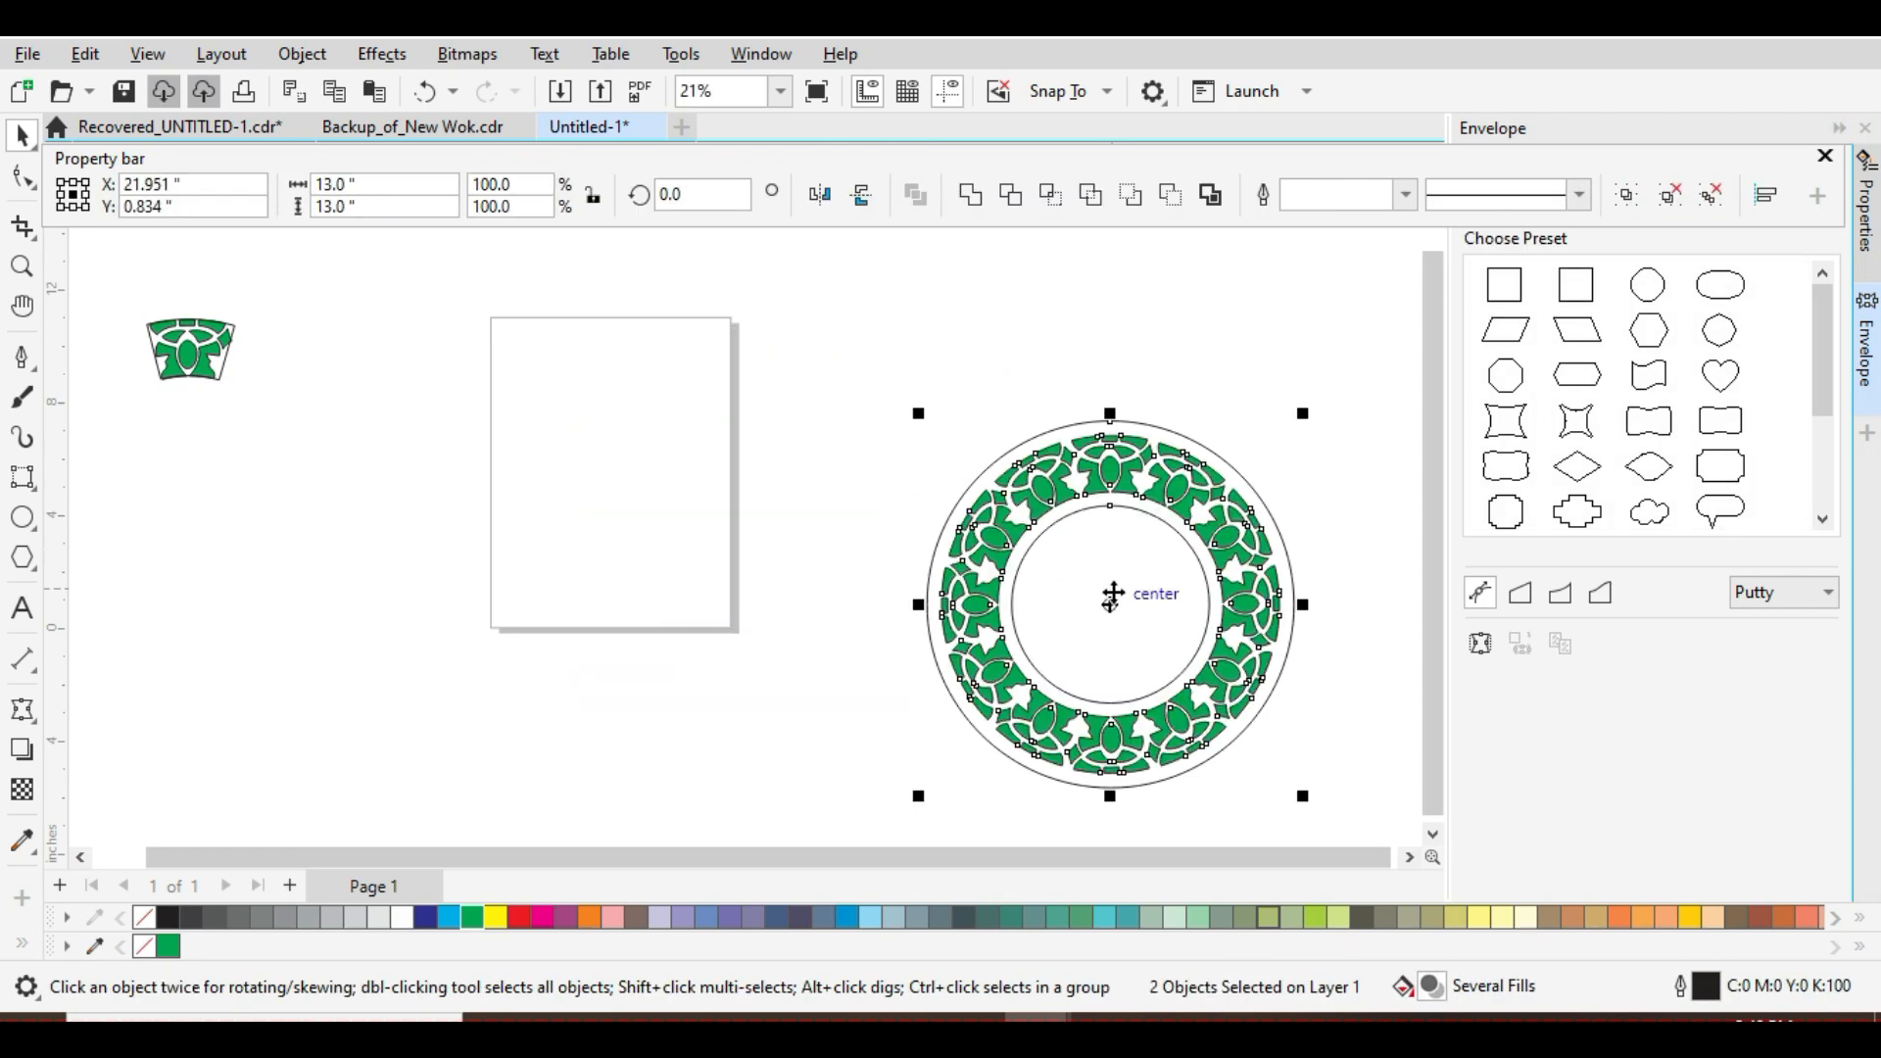
# Move the ornament ring together with its 13-inch outer circle back over the page.
pyautogui.moveTo(1114, 594); pyautogui.dragTo(789, 500)
pyautogui.click(1076, 526)
pyautogui.scroll(-1, 1050, 517)
pyautogui.moveTo(961, 493); pyautogui.dragTo(1164, 590)
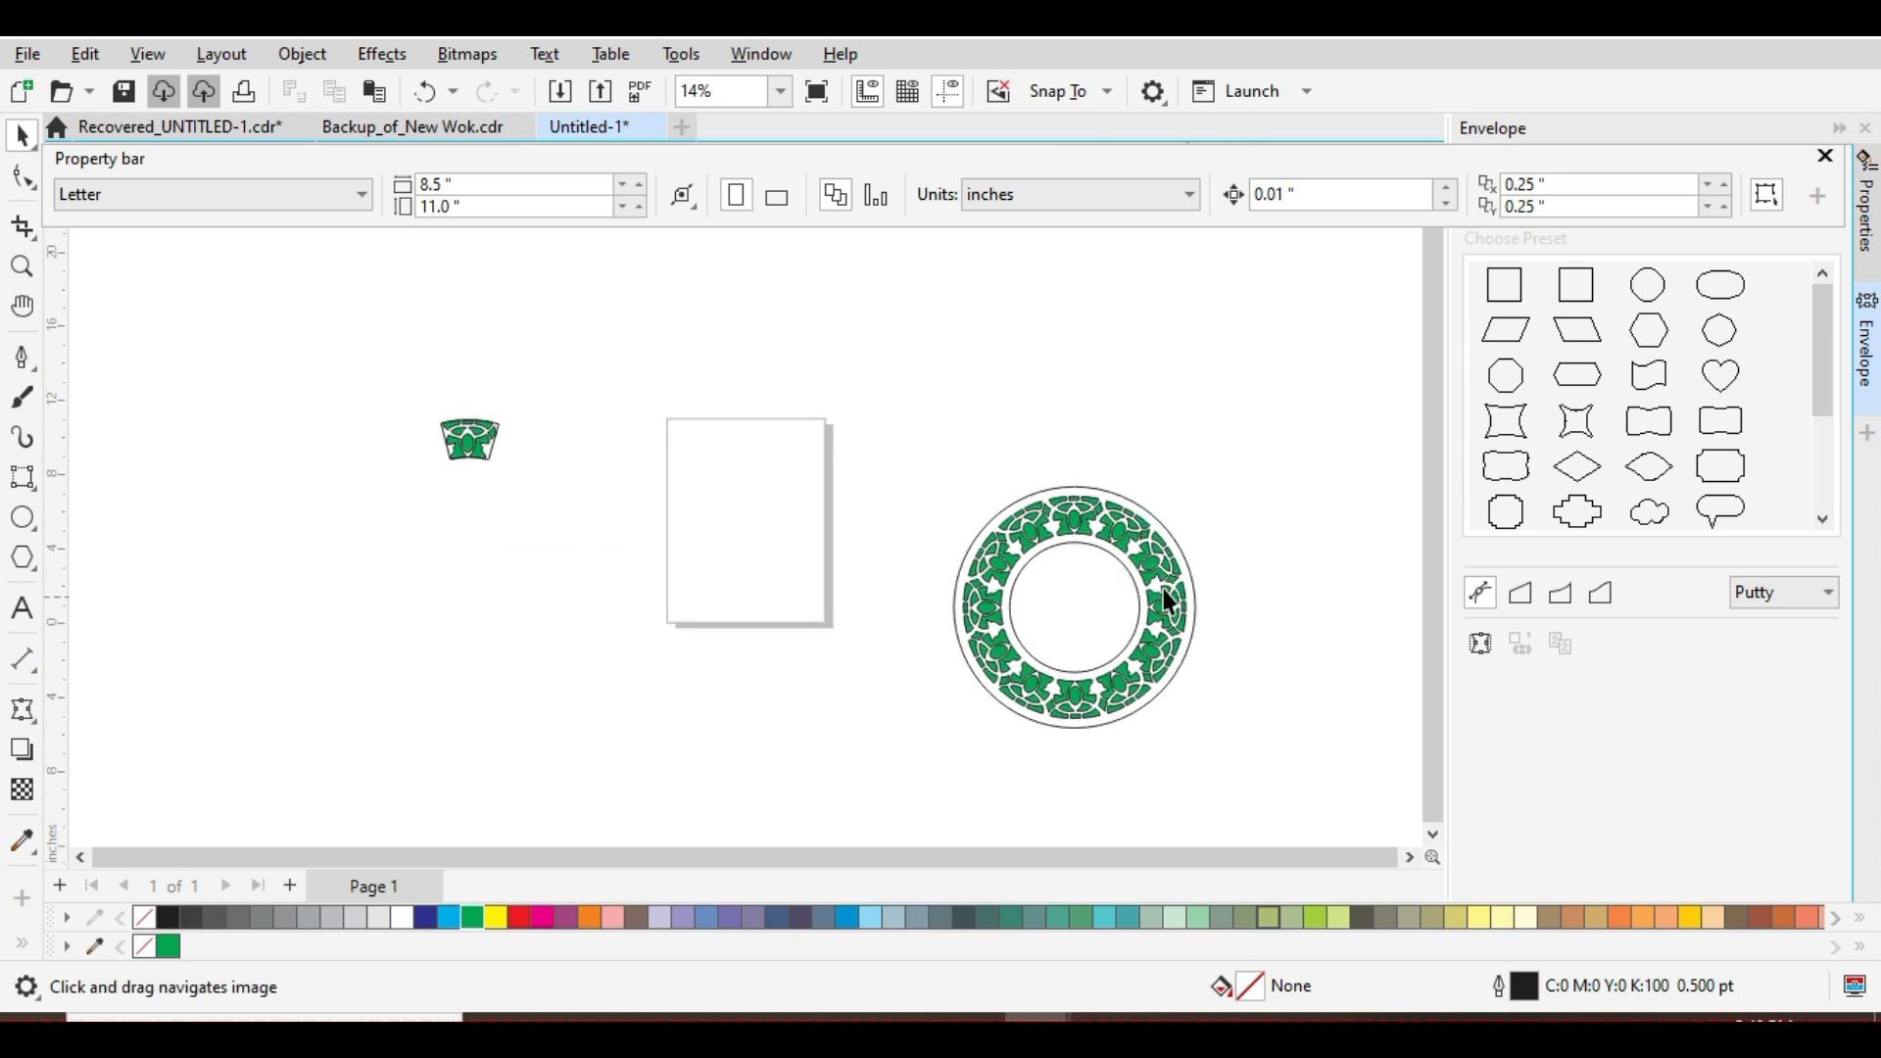
pyautogui.moveTo(1359, 756); pyautogui.dragTo(1362, 760)
pyautogui.moveTo(1173, 666); pyautogui.dragTo(819, 598)
pyautogui.click(821, 671)
pyautogui.moveTo(754, 673); pyautogui.dragTo(973, 645)
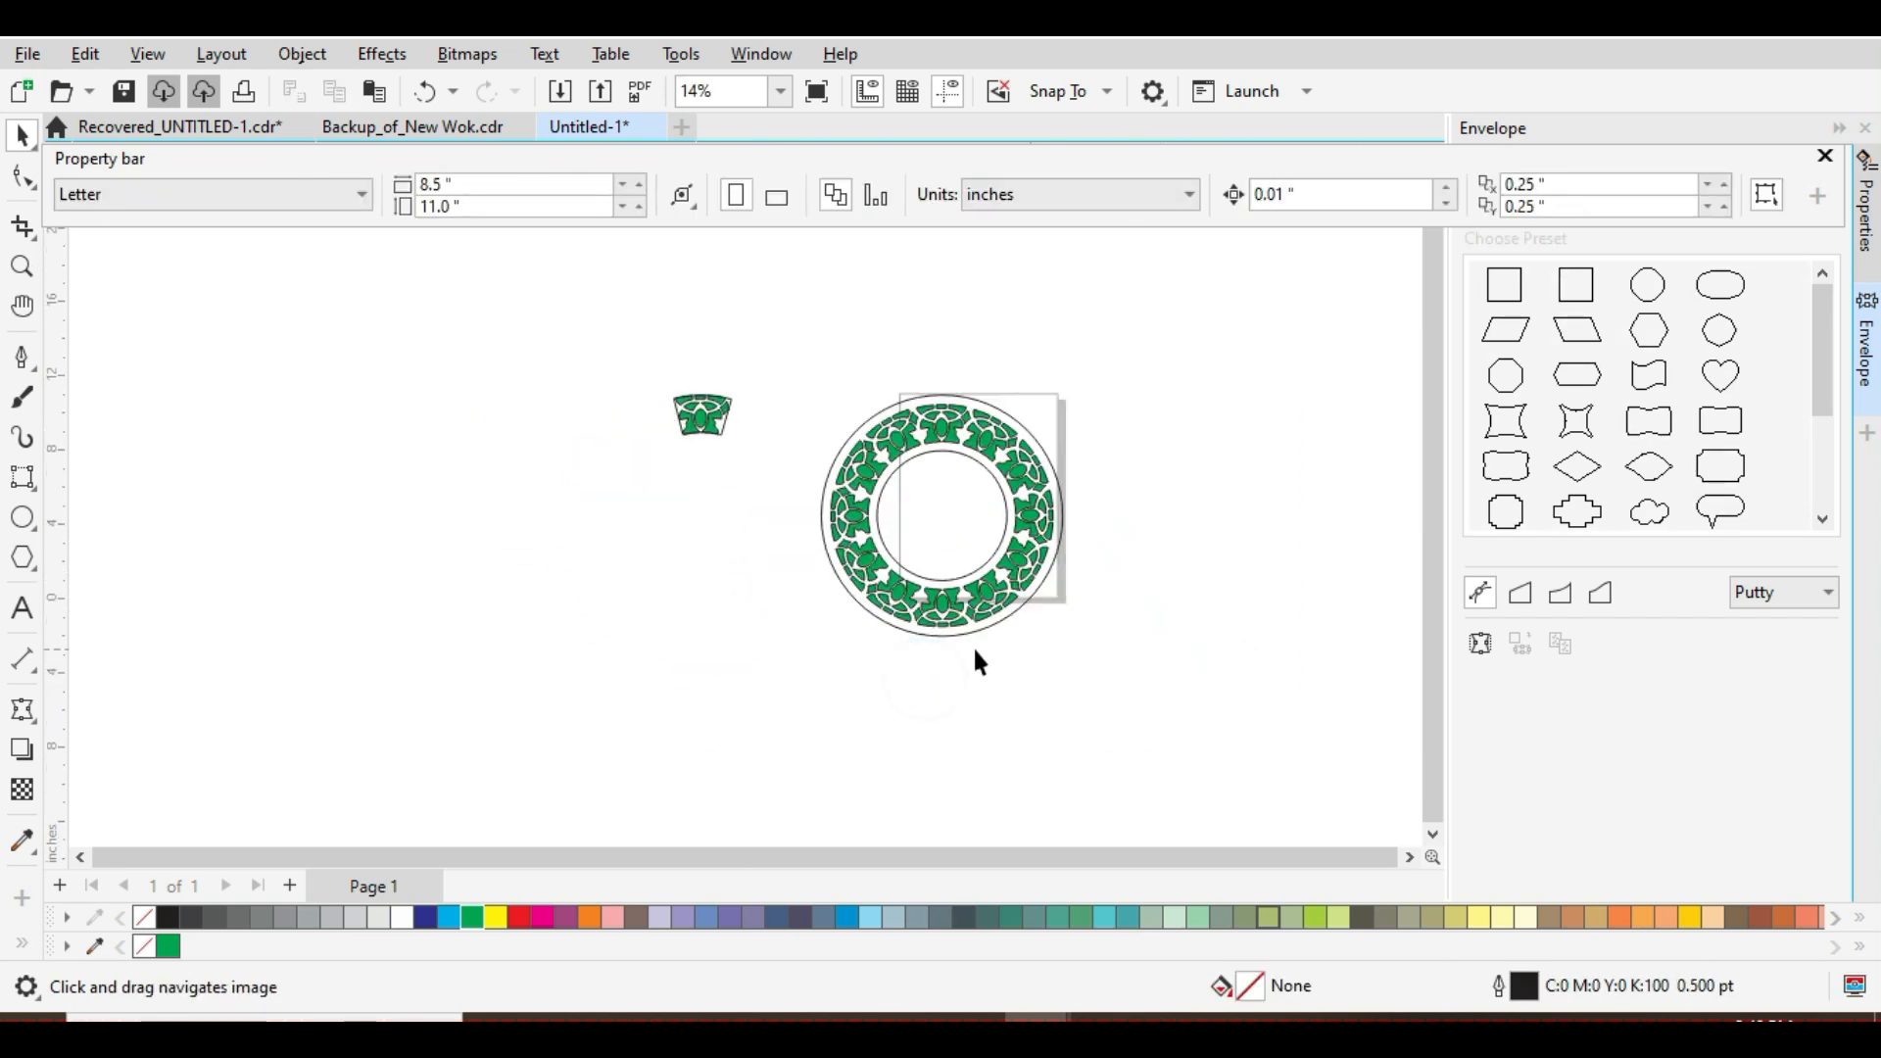
pyautogui.scroll(2, 952, 632)
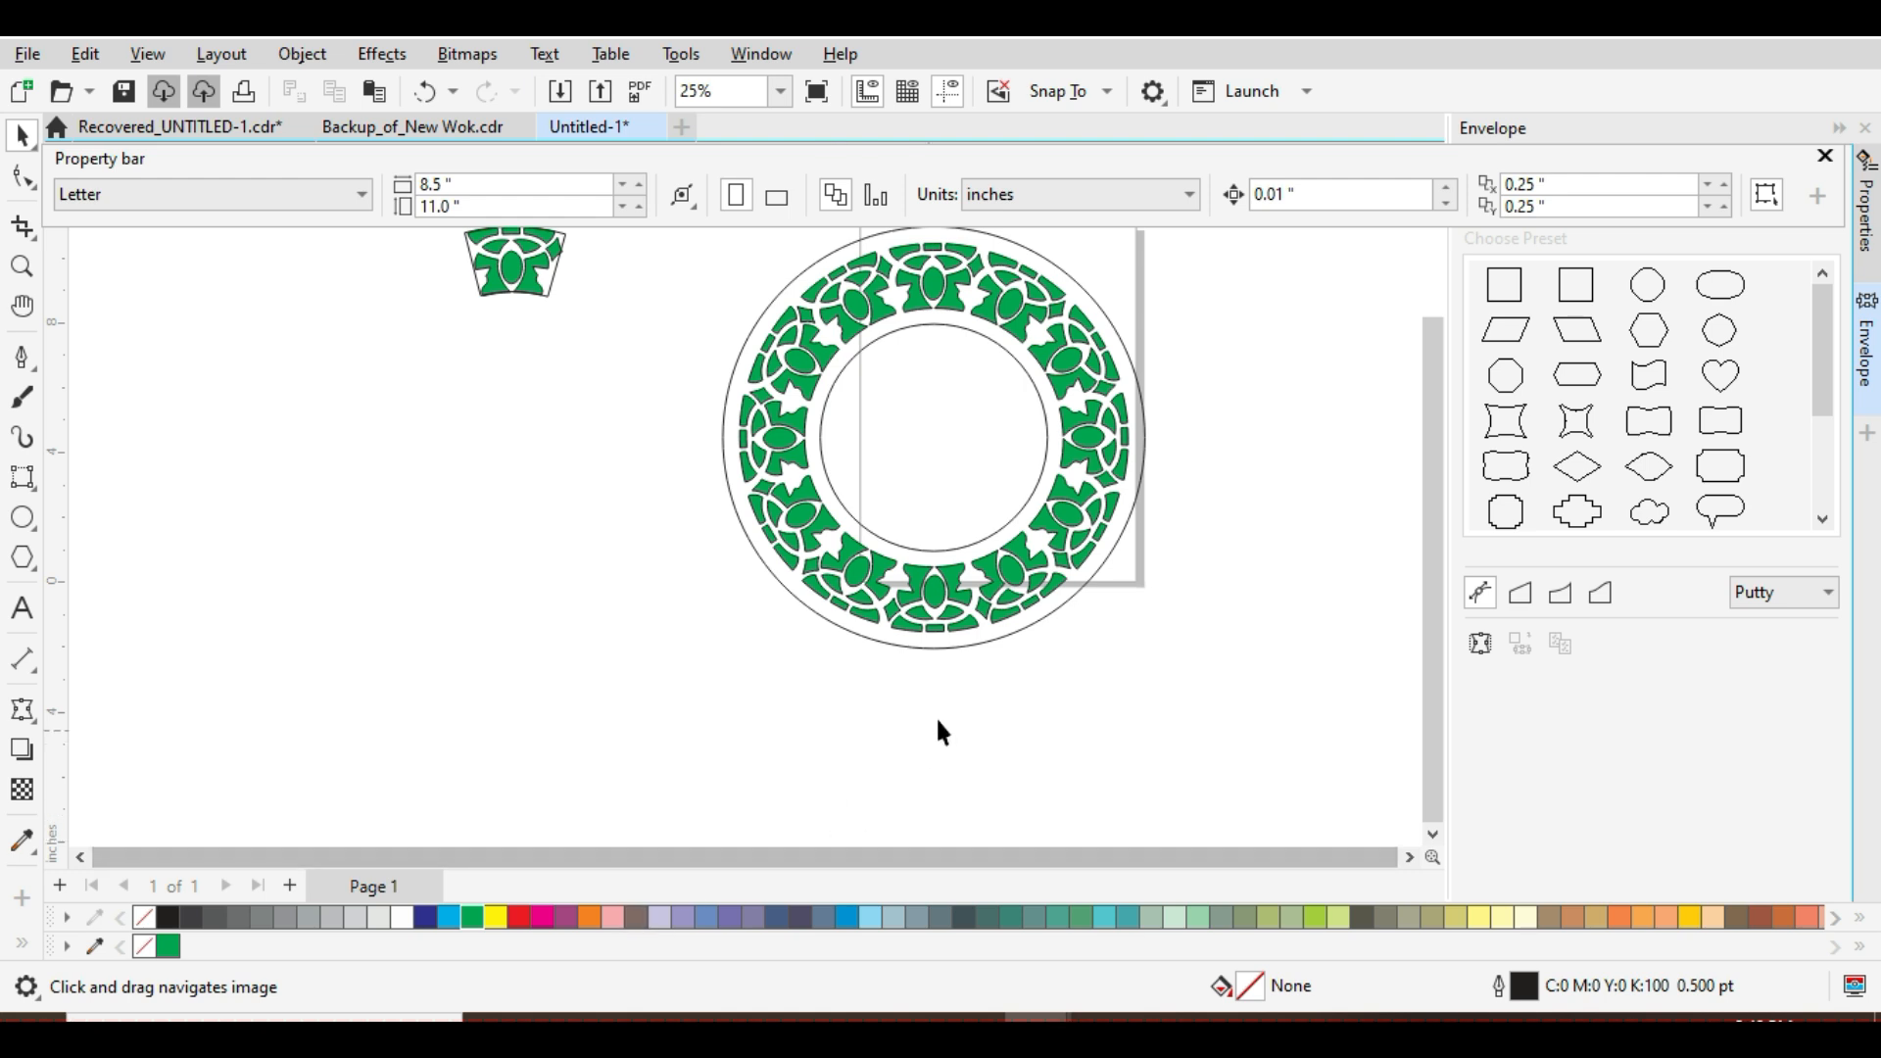
# Fill the 13-inch outer circle with magenta and send it behind the ornament ring.
pyautogui.click(987, 637)
pyautogui.click(562, 921)
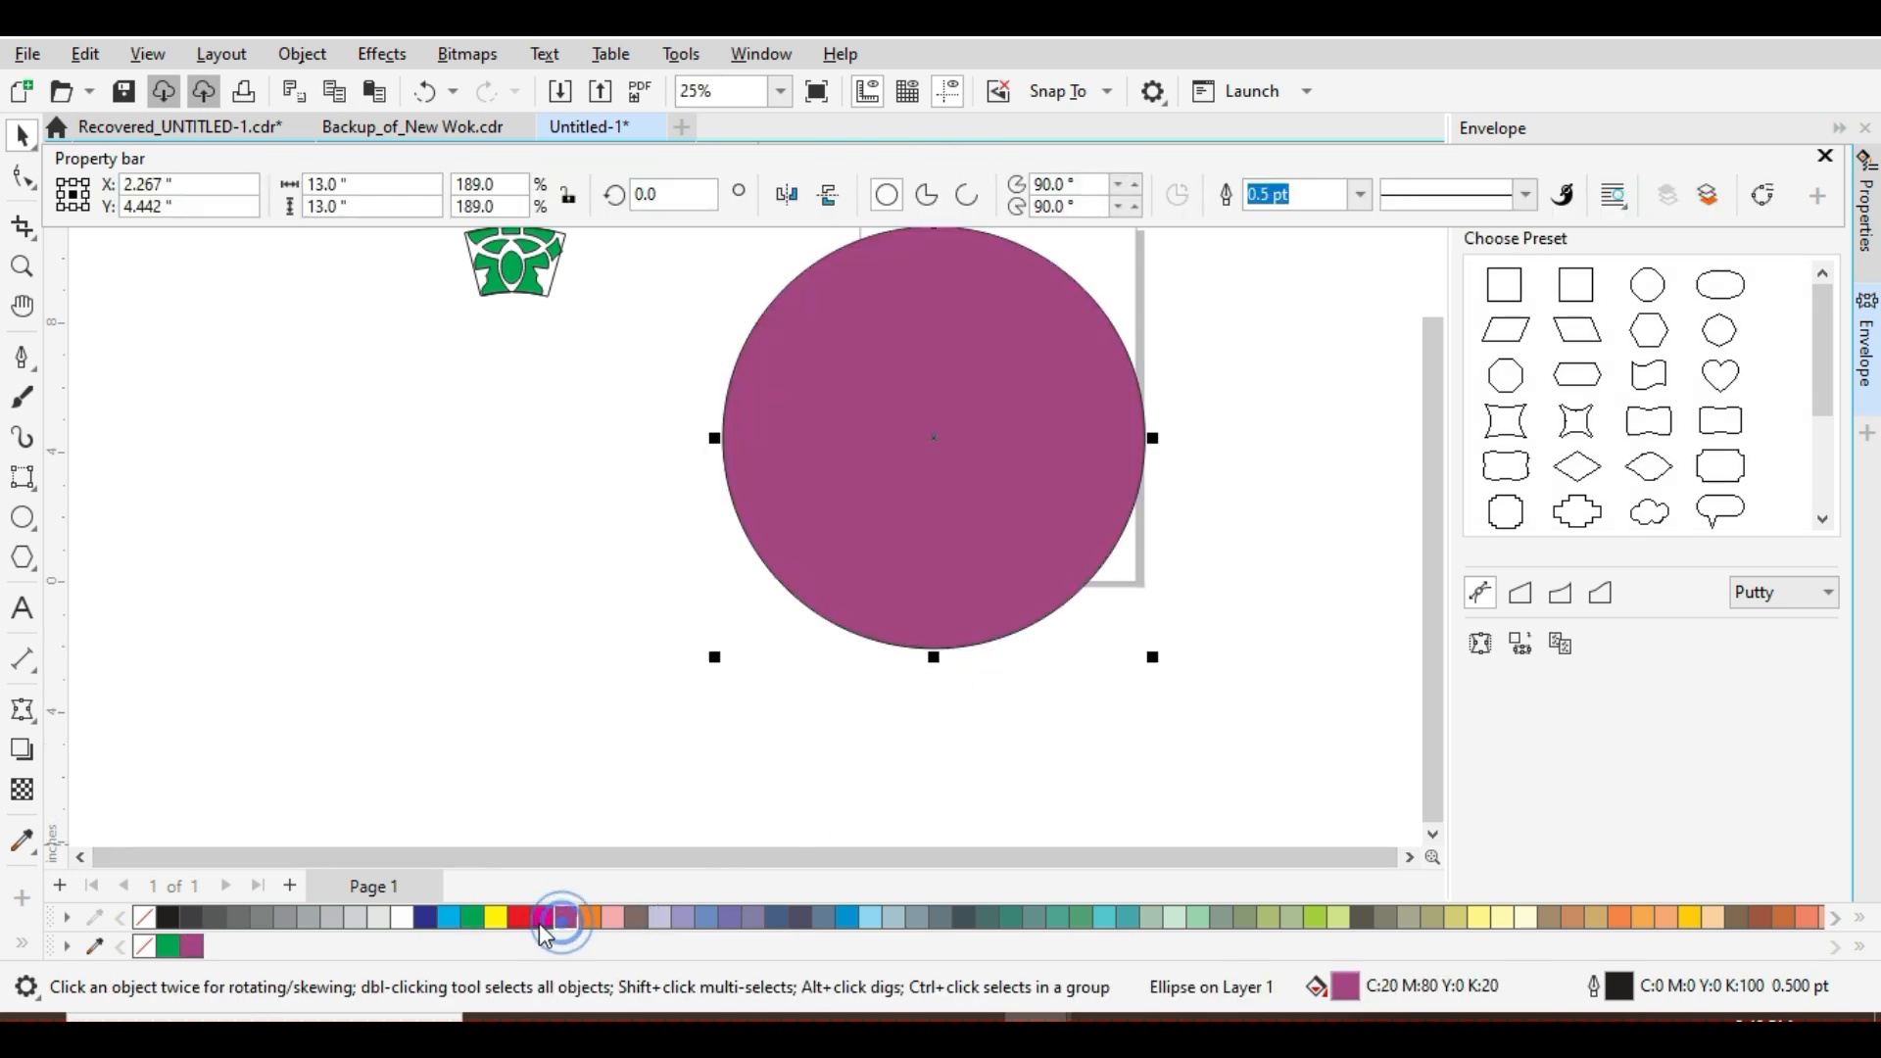
pyautogui.click(542, 918)
pyautogui.hotkey('shift', 'pagedown')
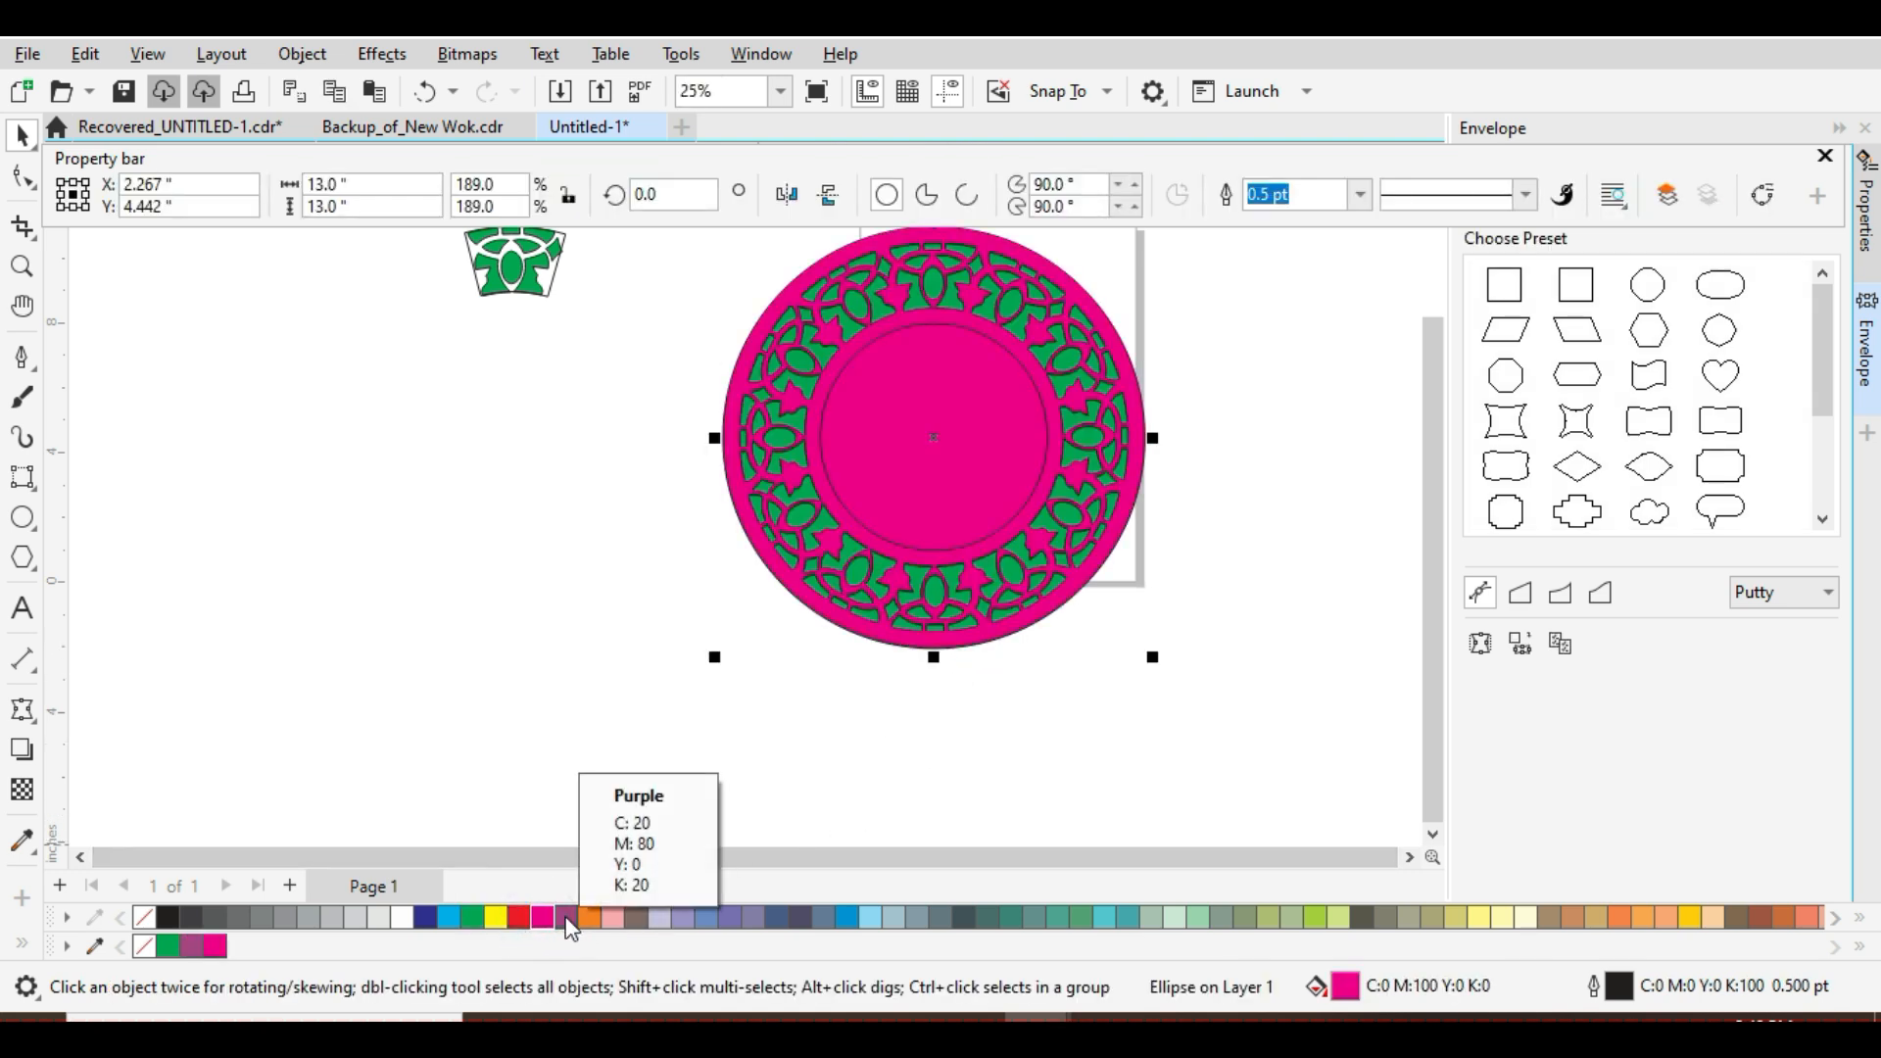
pyautogui.click(1134, 764)
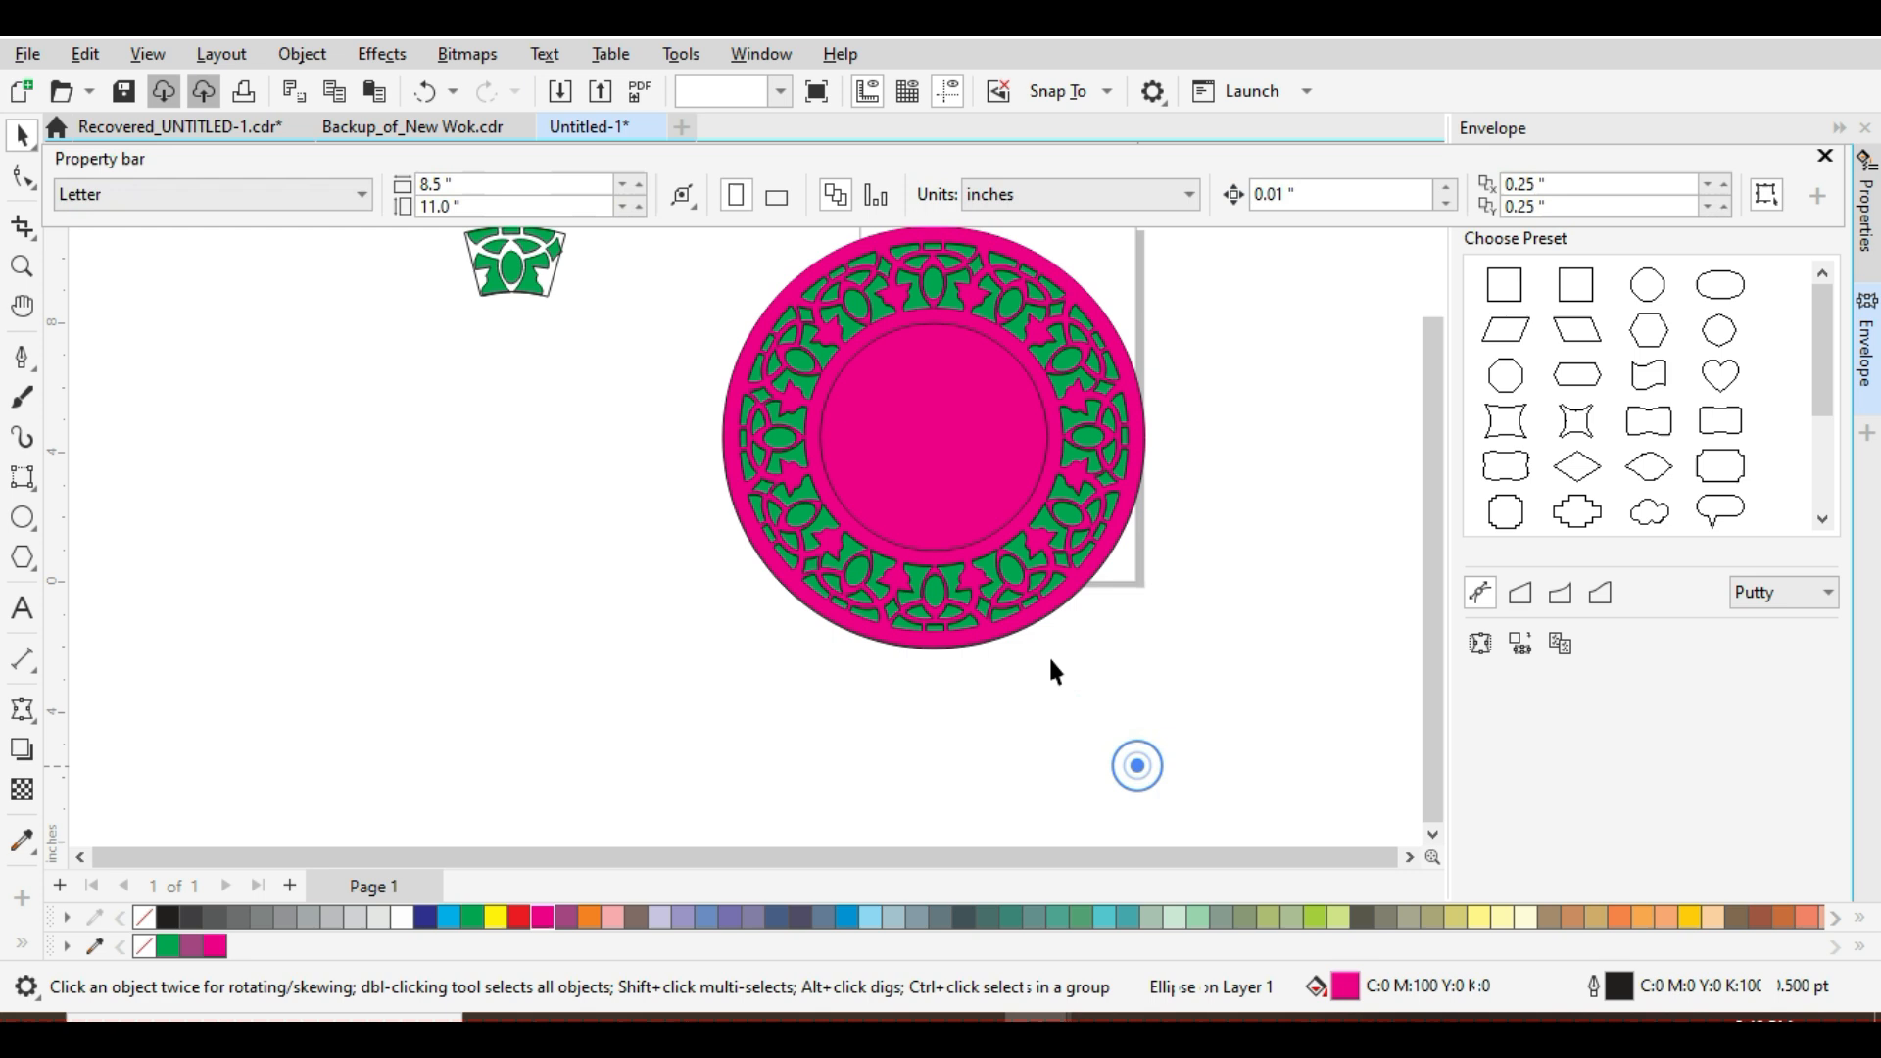
# Ungroup the ornament ring from its inner circle and fill the 7-inch circle with white.
pyautogui.click(948, 490)
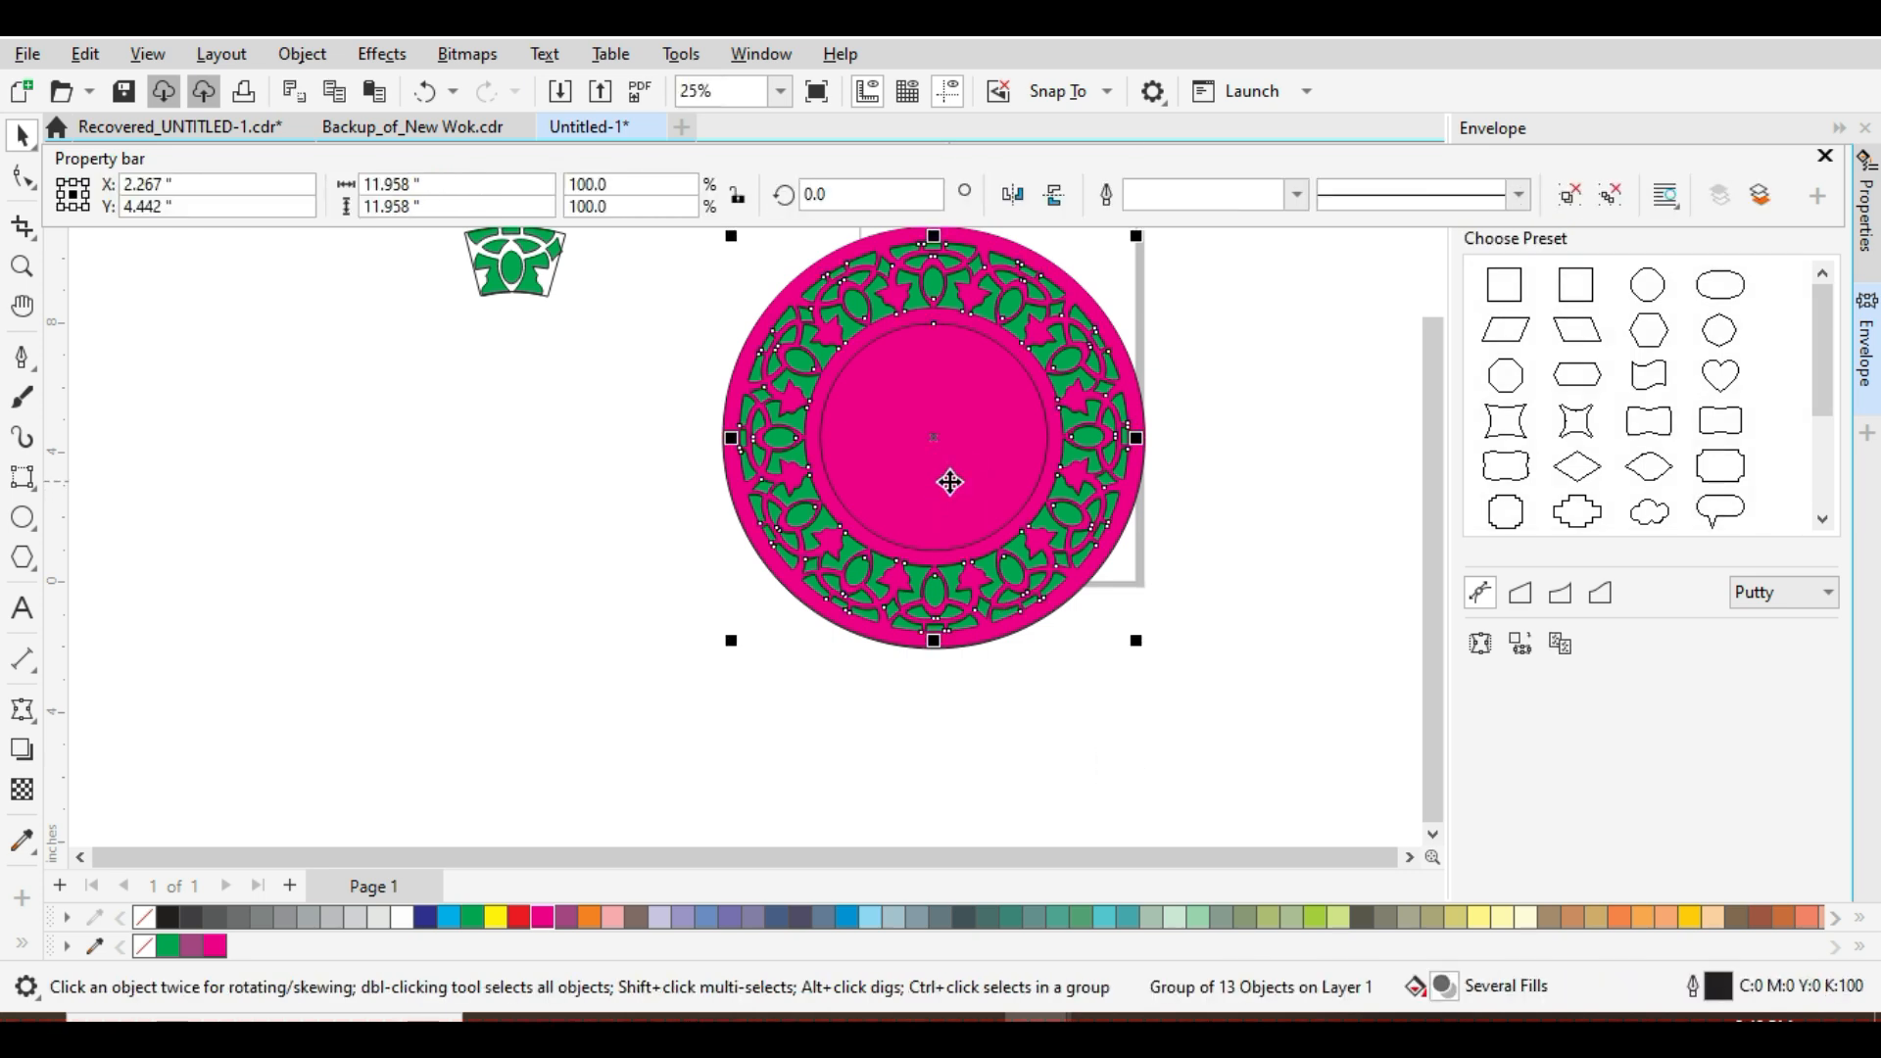
pyautogui.rightClick(1008, 412)
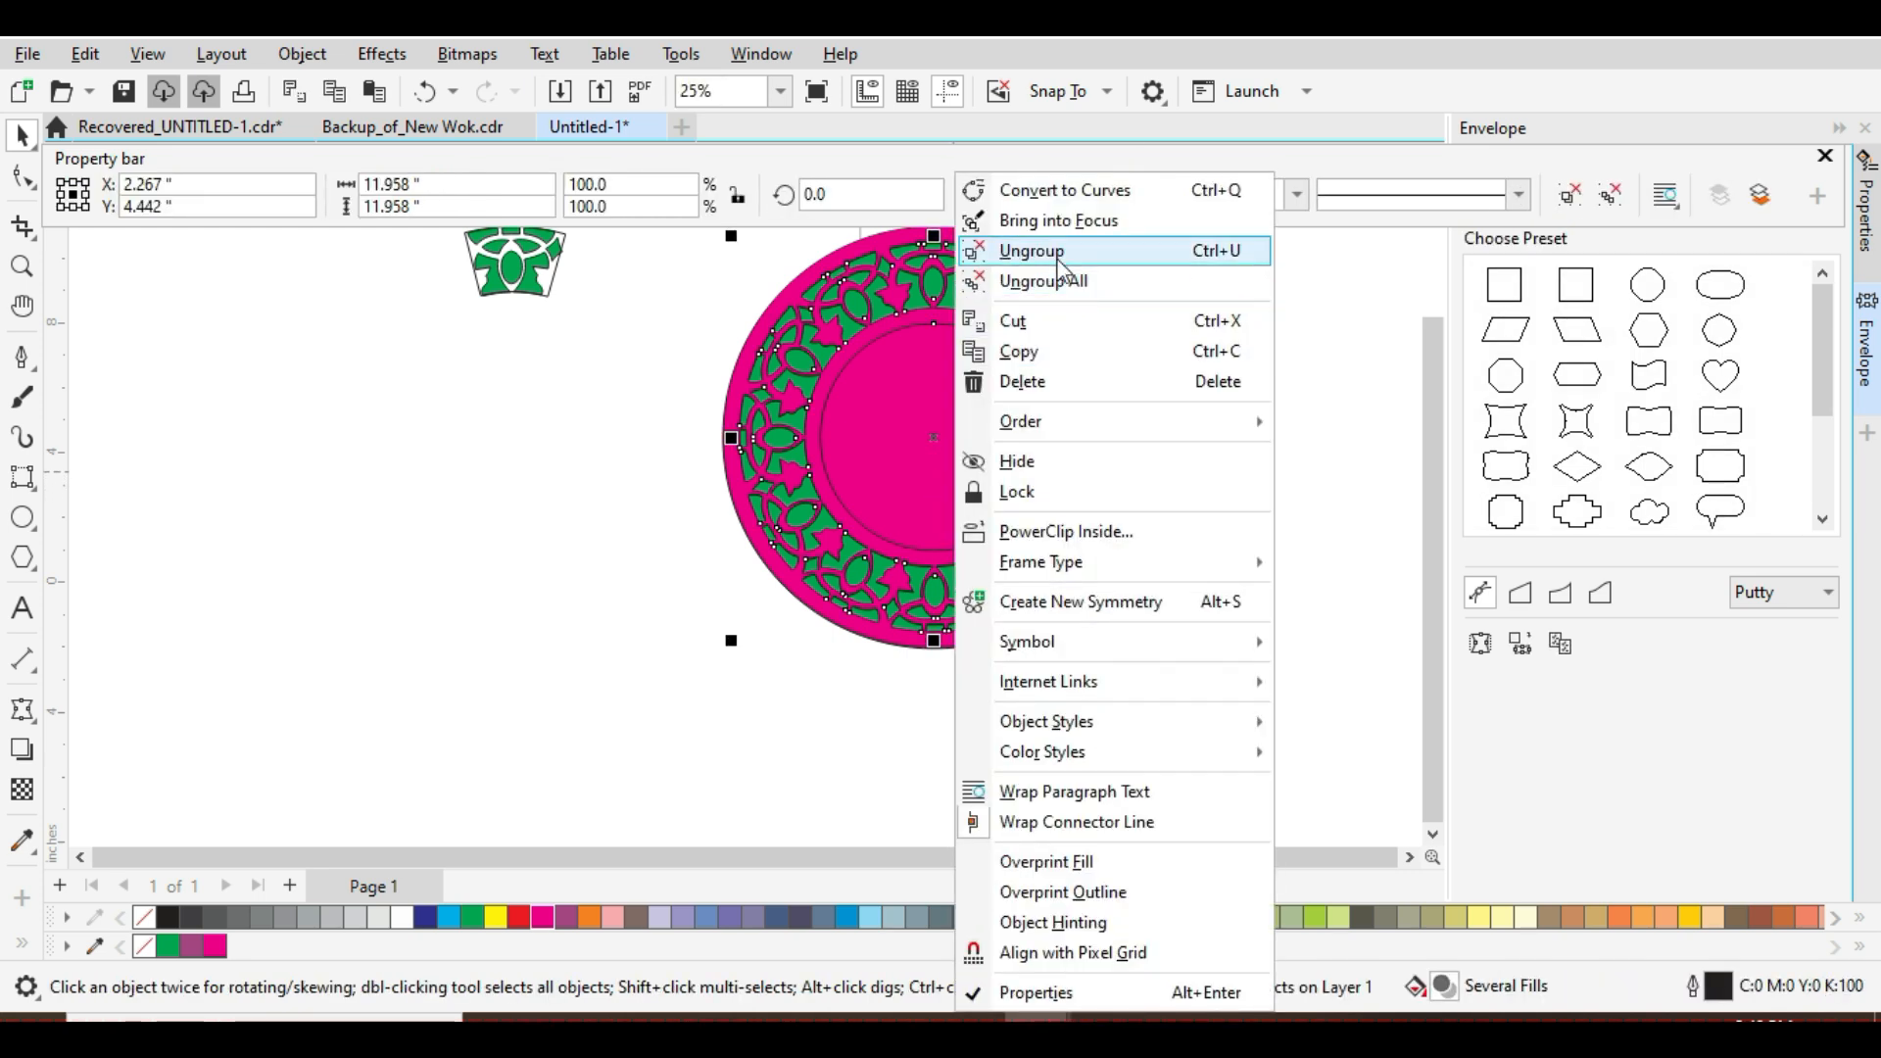
pyautogui.click(1055, 257)
pyautogui.click(1267, 453)
pyautogui.click(942, 449)
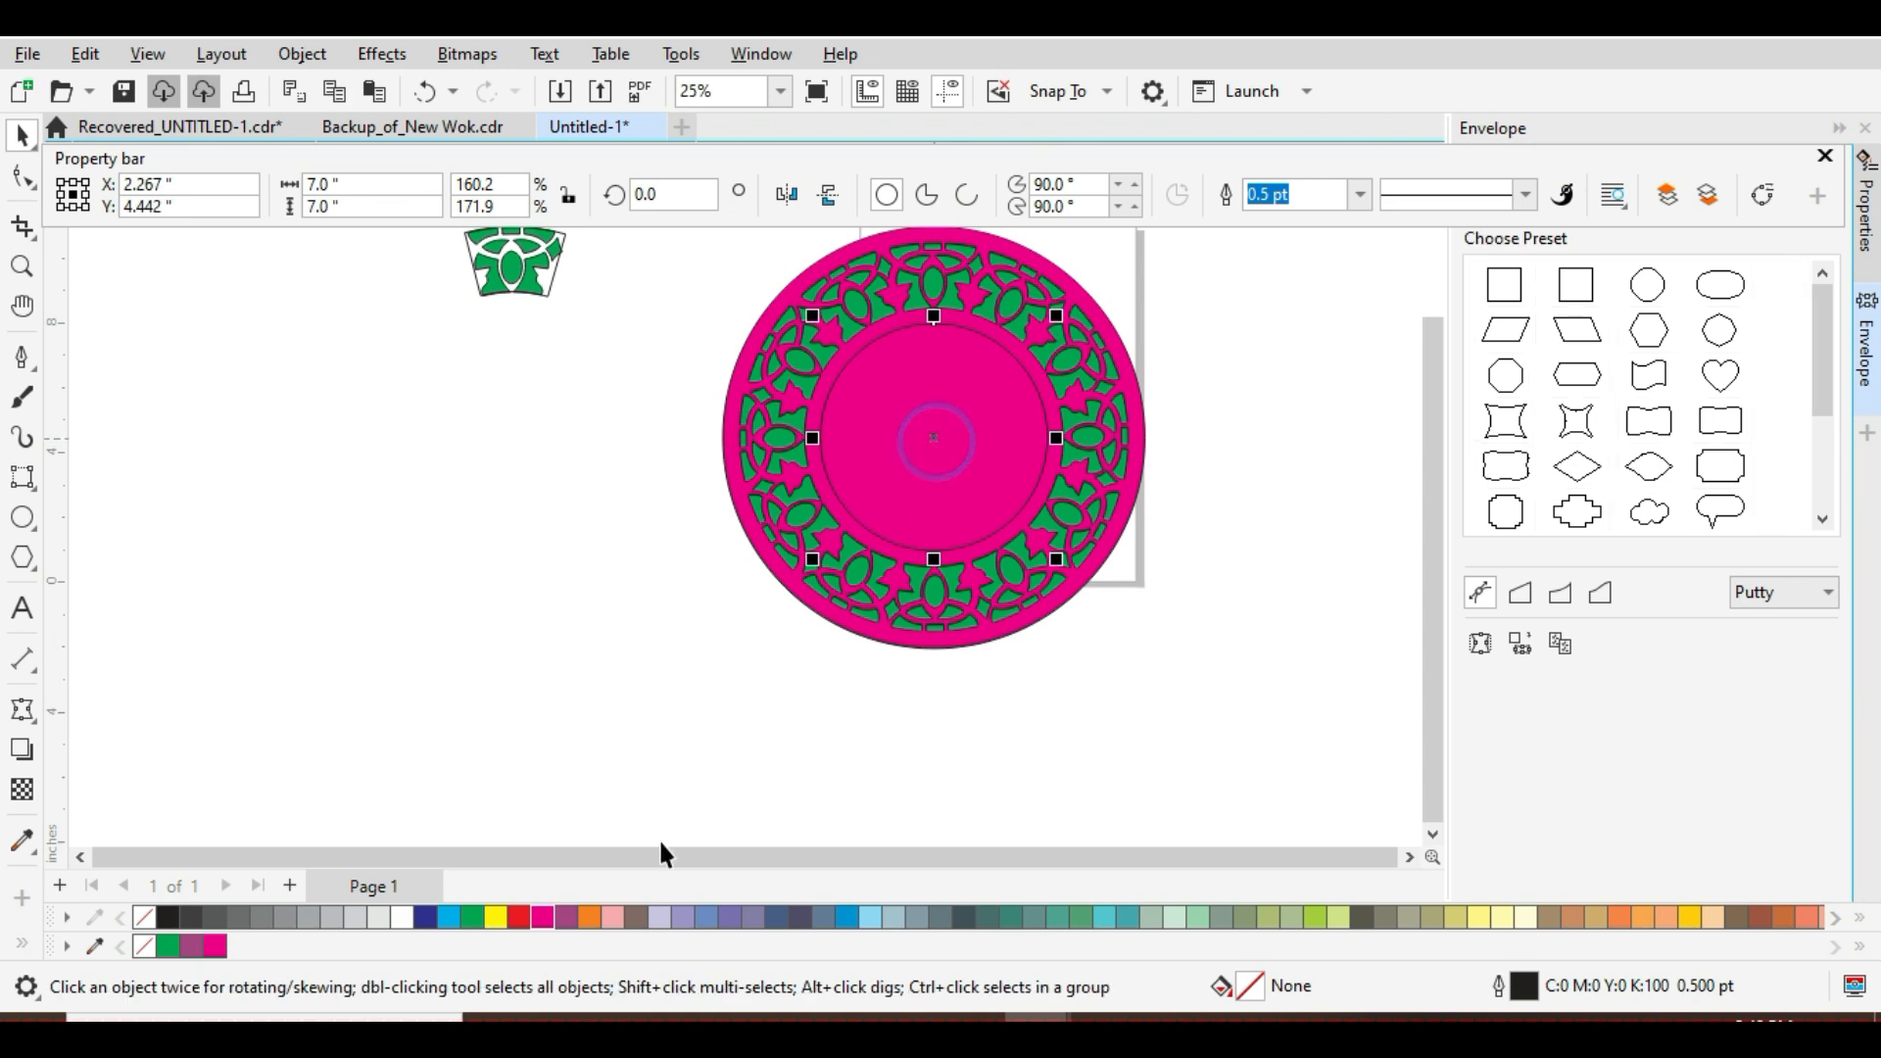
pyautogui.click(408, 918)
pyautogui.click(532, 715)
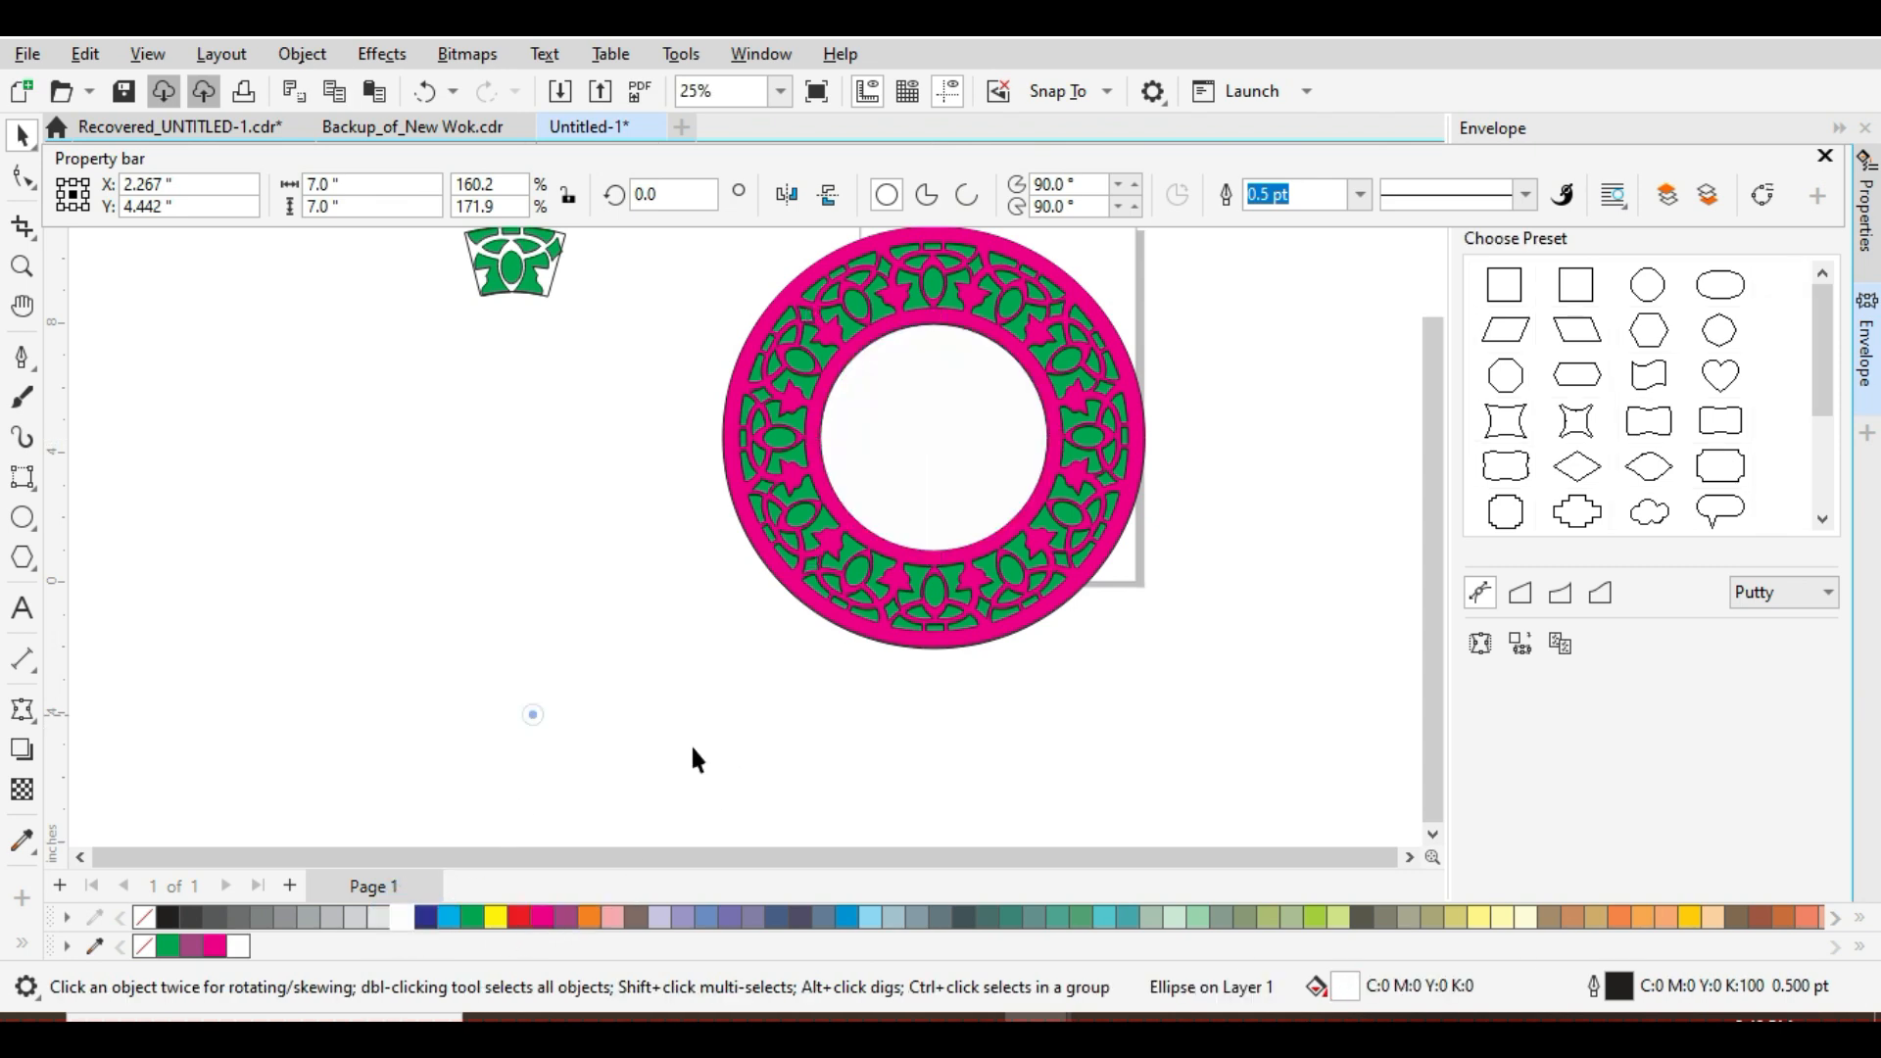
# Change the fill of the 13-inch outer circle to black.
pyautogui.moveTo(1163, 637); pyautogui.dragTo(1183, 757)
pyautogui.click(1243, 669)
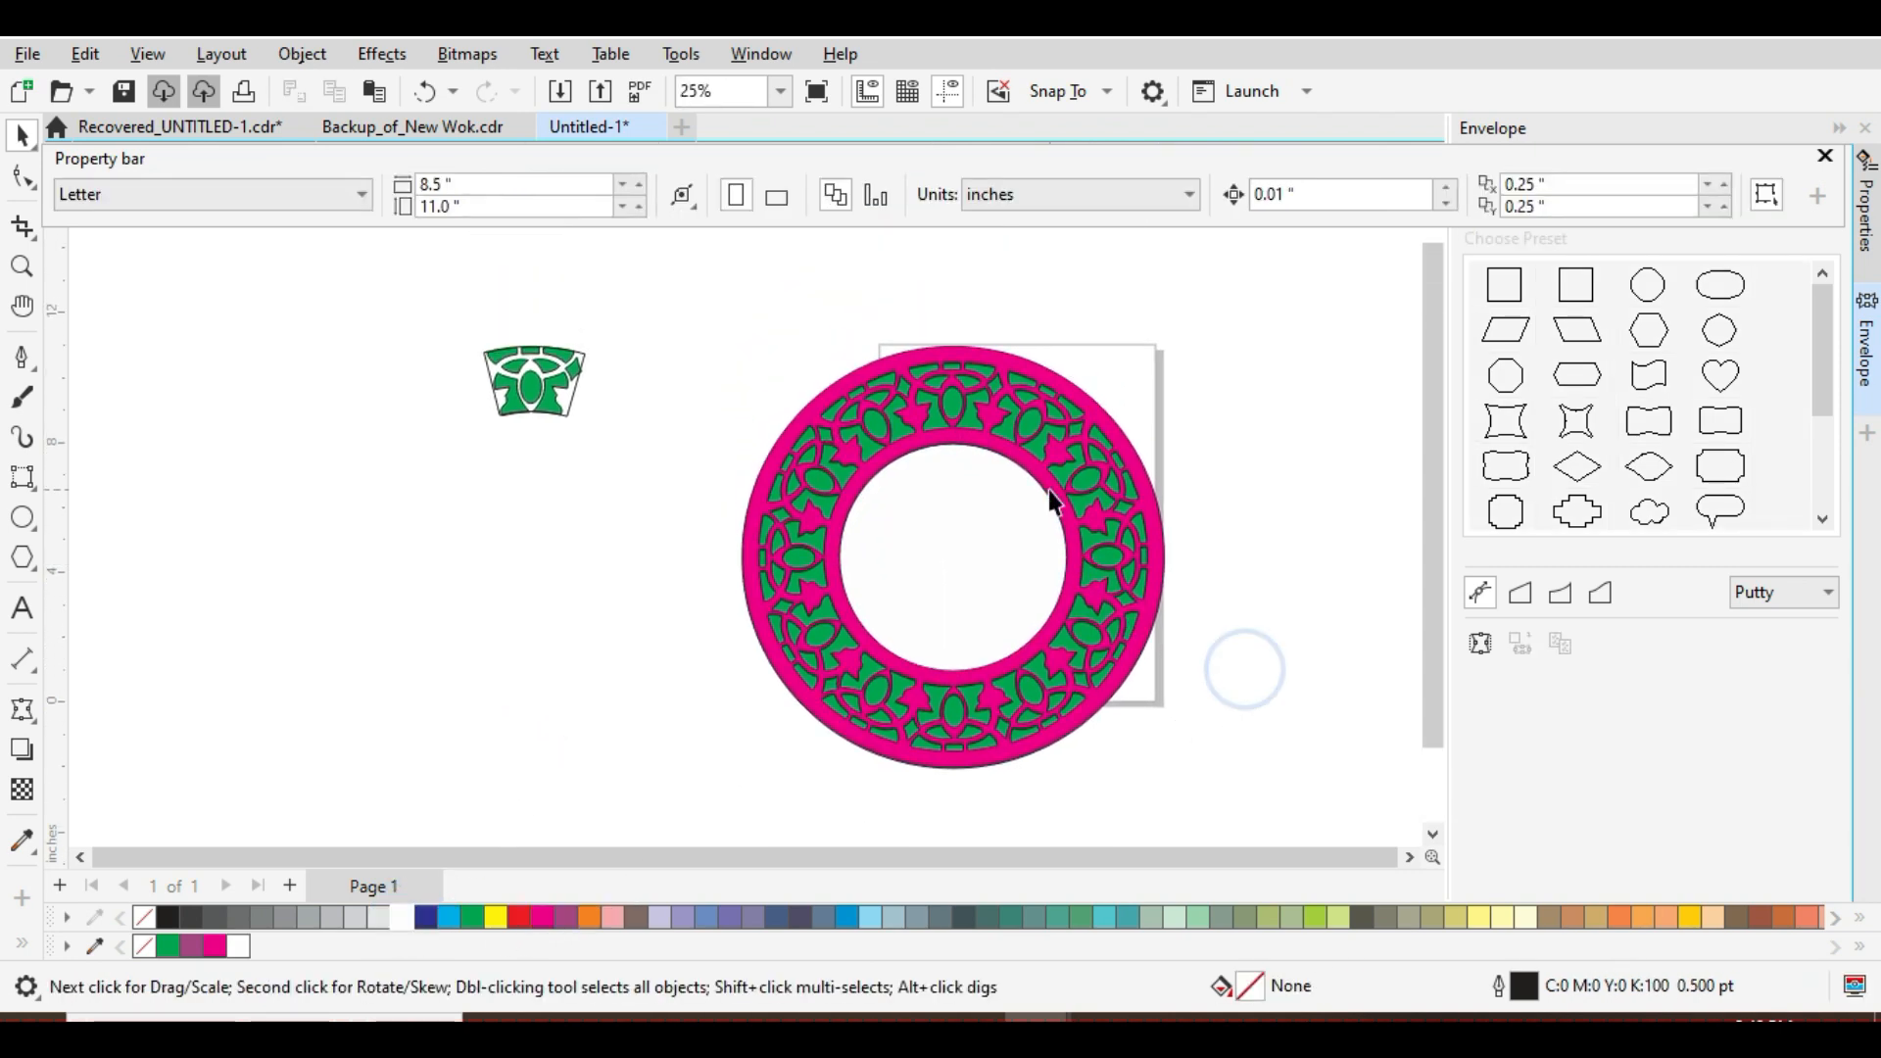
pyautogui.click(756, 632)
pyautogui.click(167, 919)
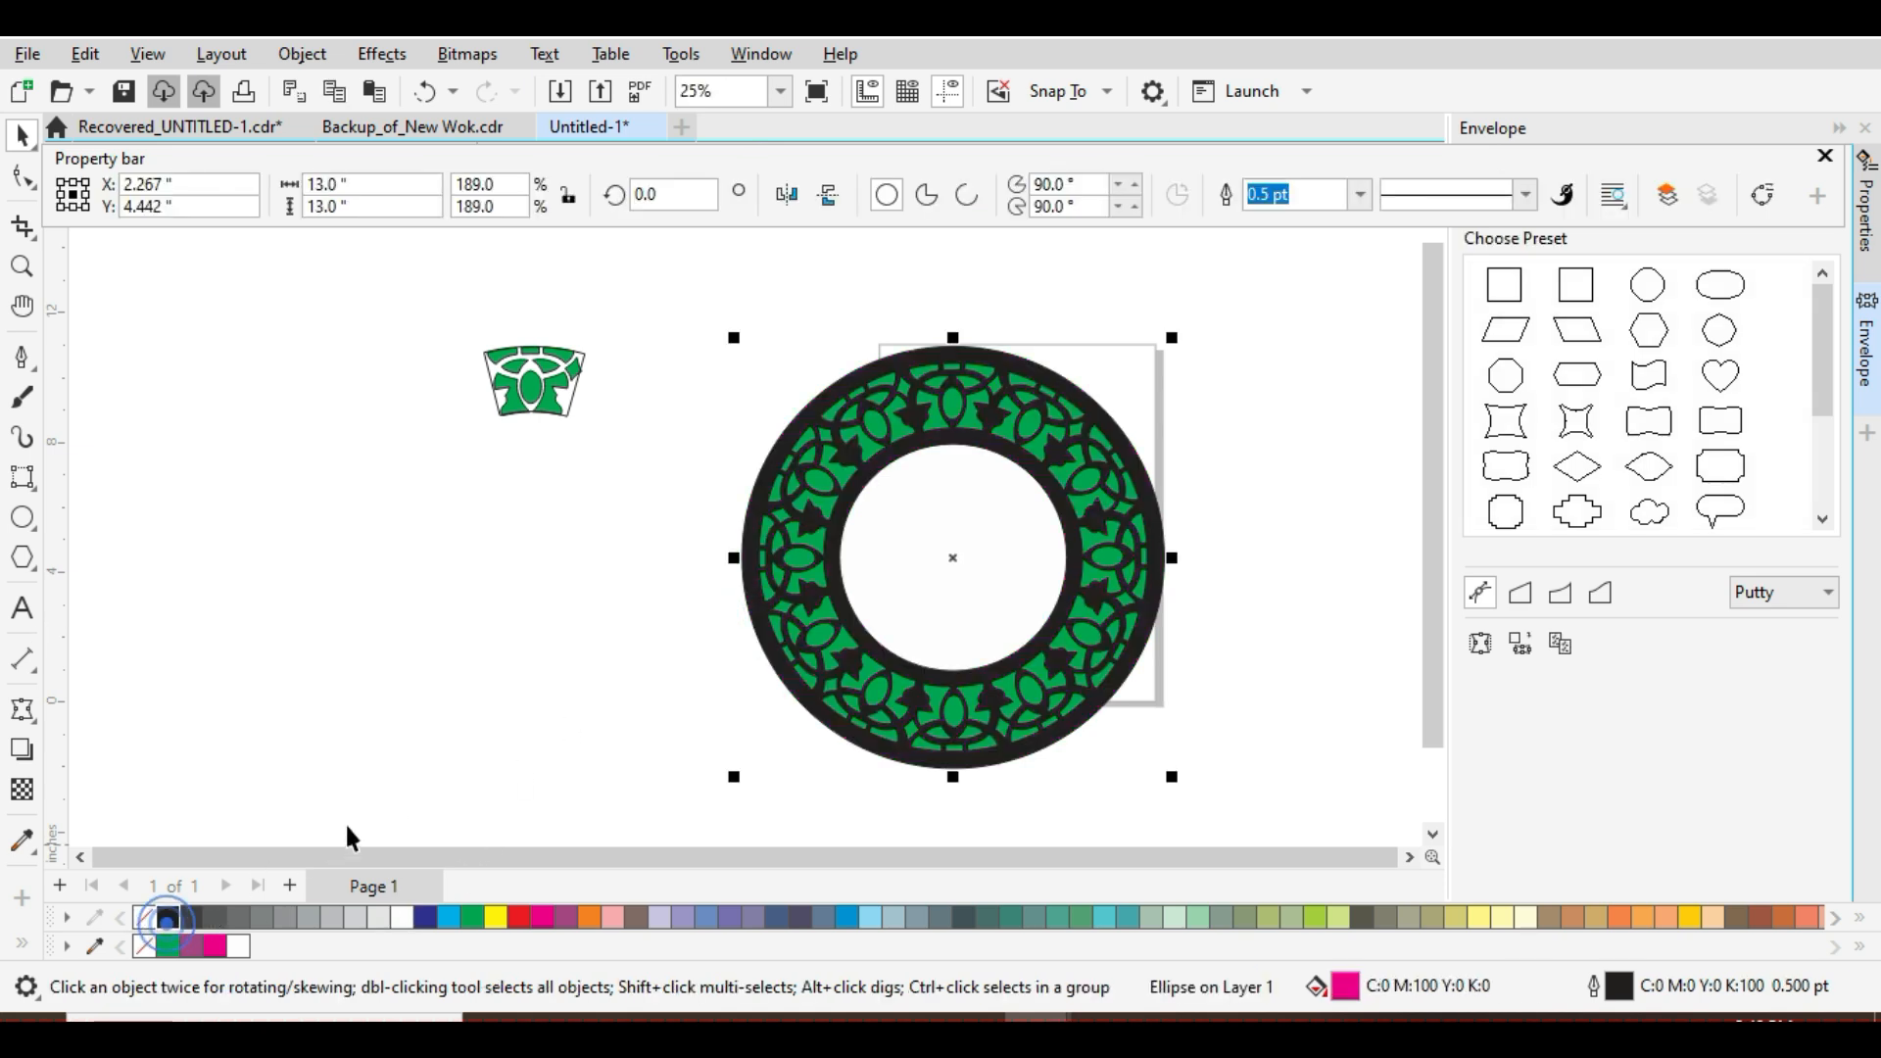
pyautogui.click(544, 728)
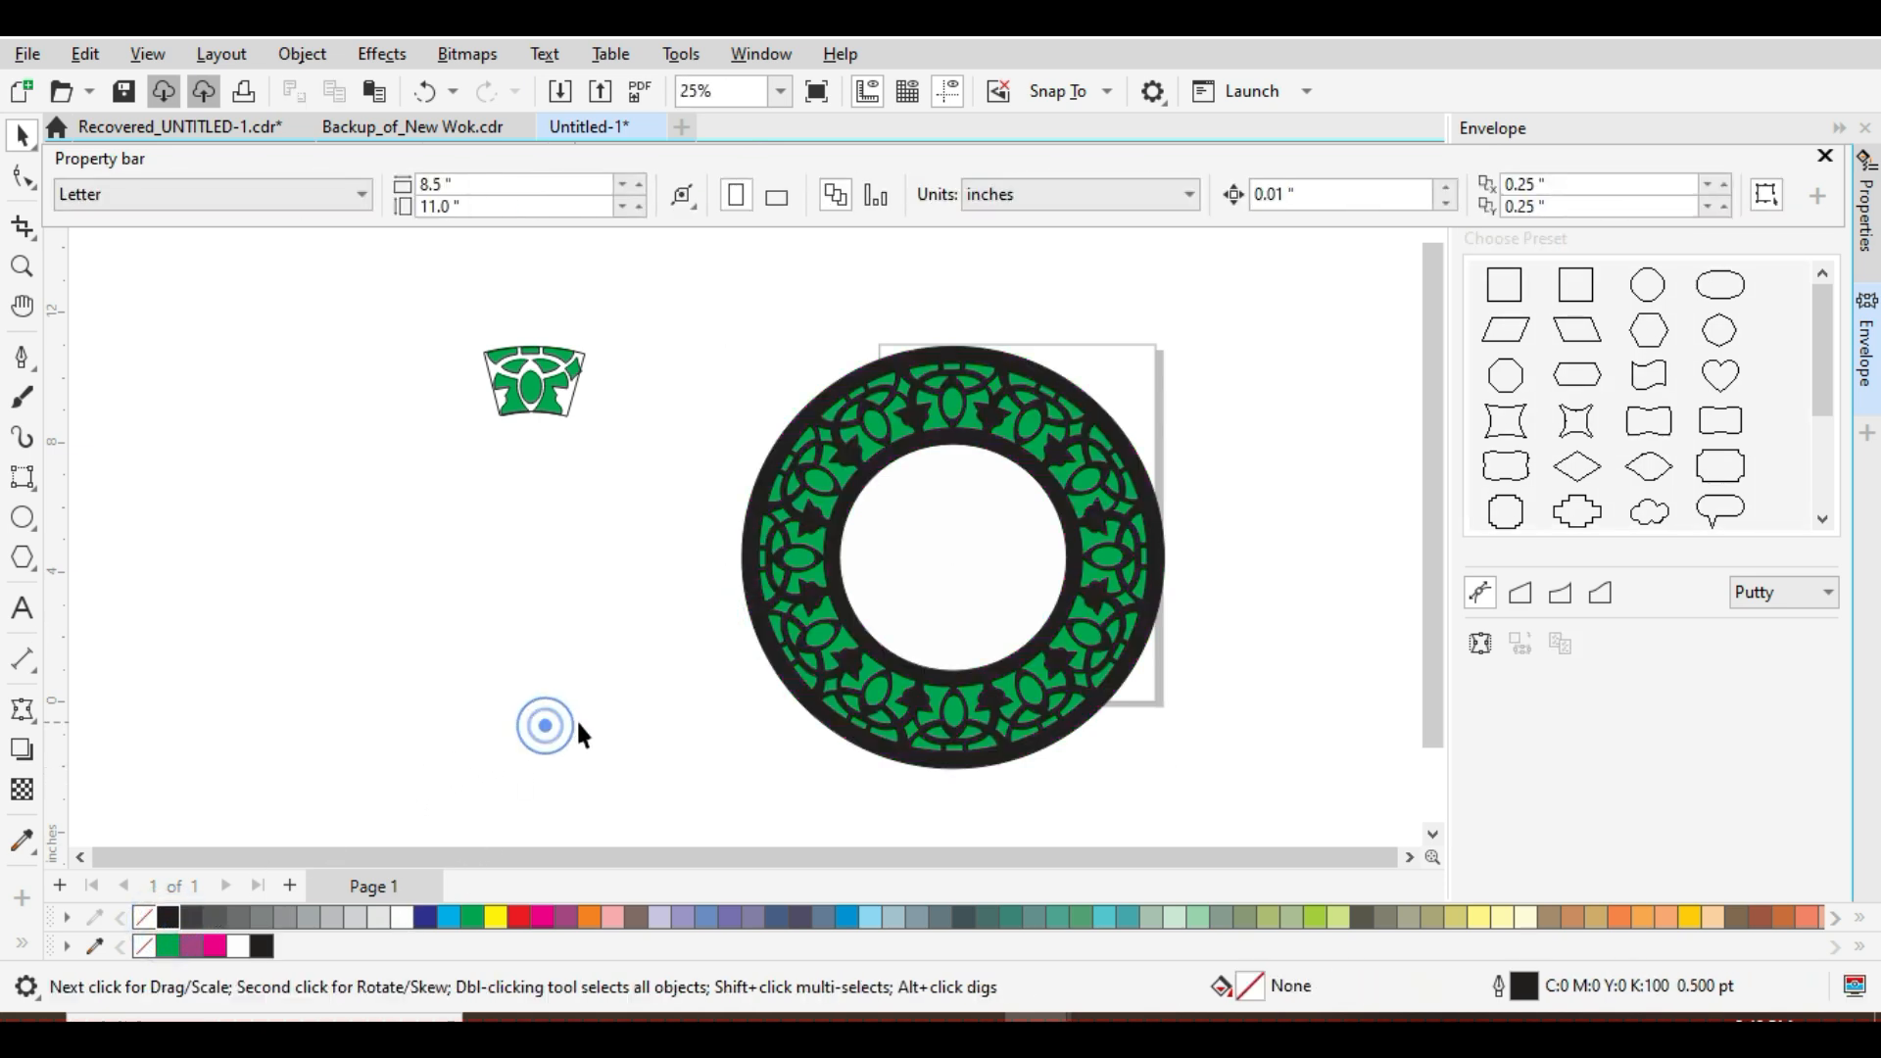
# Fill all ring ornaments and the 7-inch inner circle with a pale green, after trying the slightly darker green (C:40 Y:40).
pyautogui.moveTo(725, 323); pyautogui.dragTo(1262, 754)
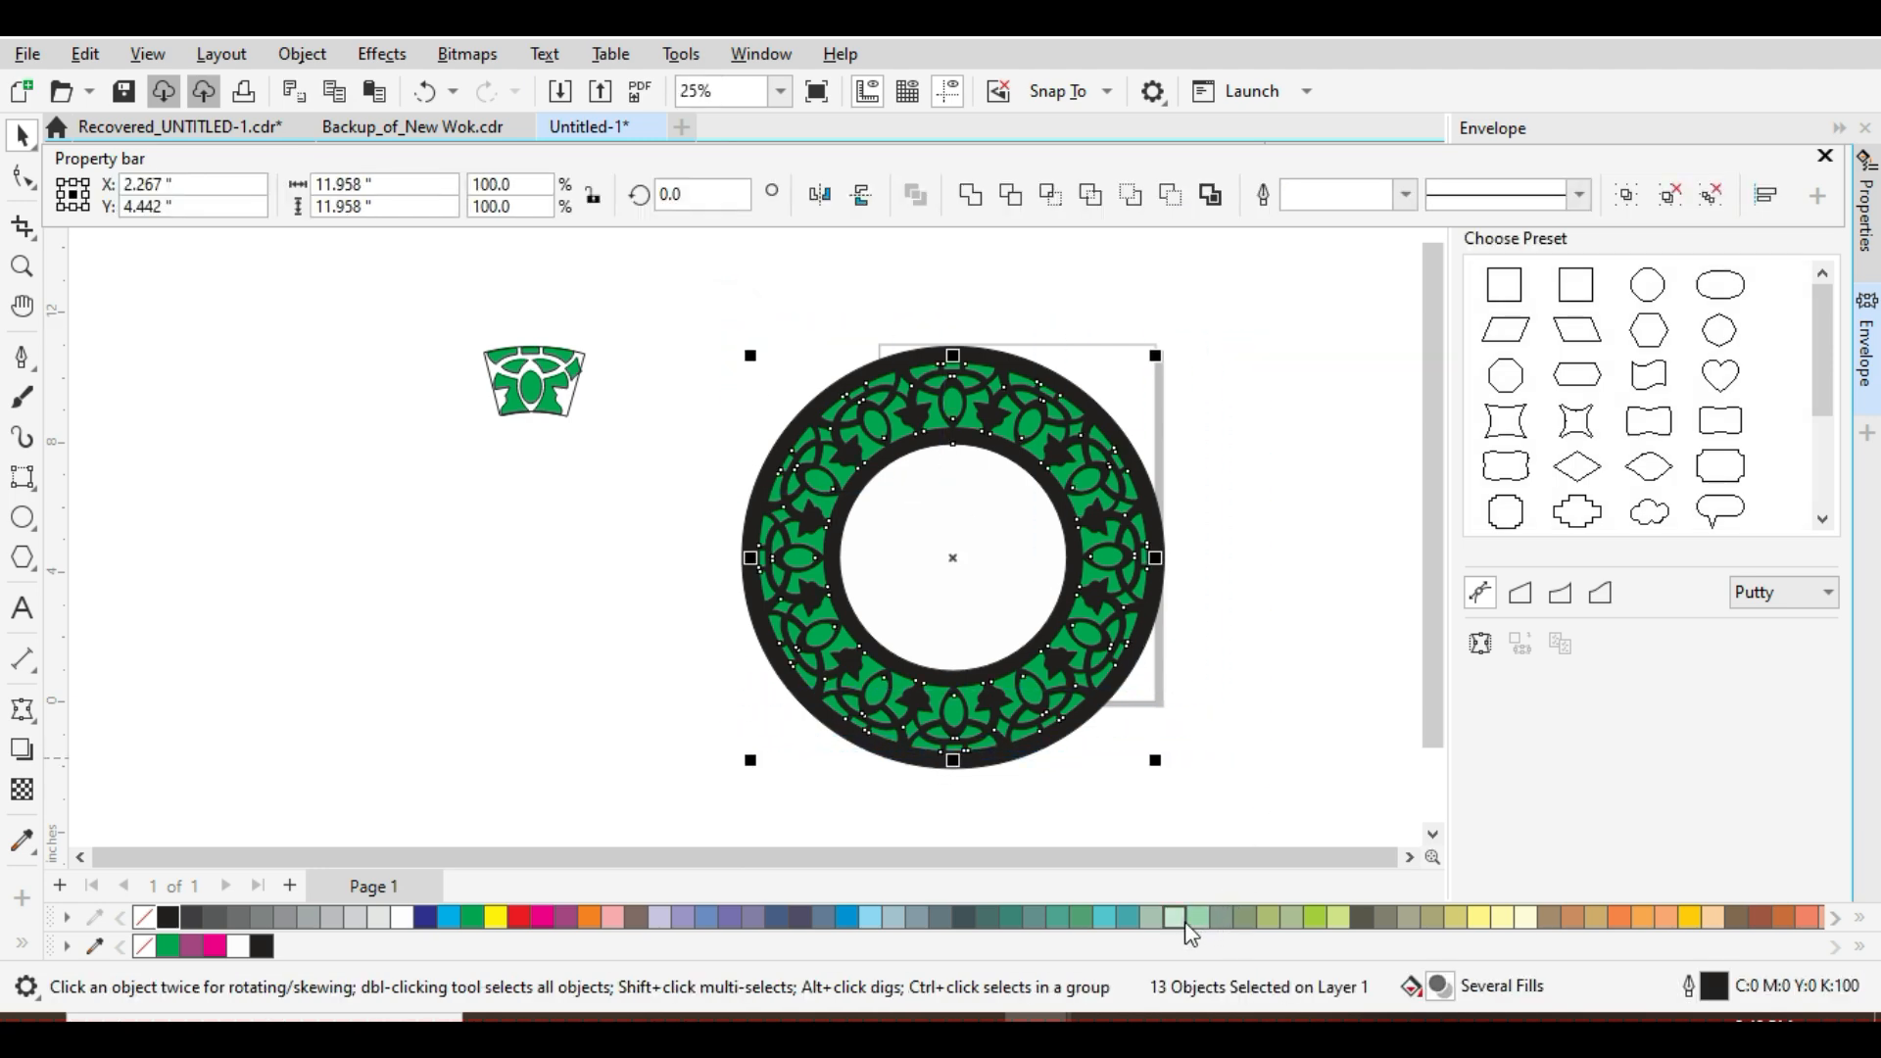
pyautogui.click(1176, 919)
pyautogui.click(1197, 921)
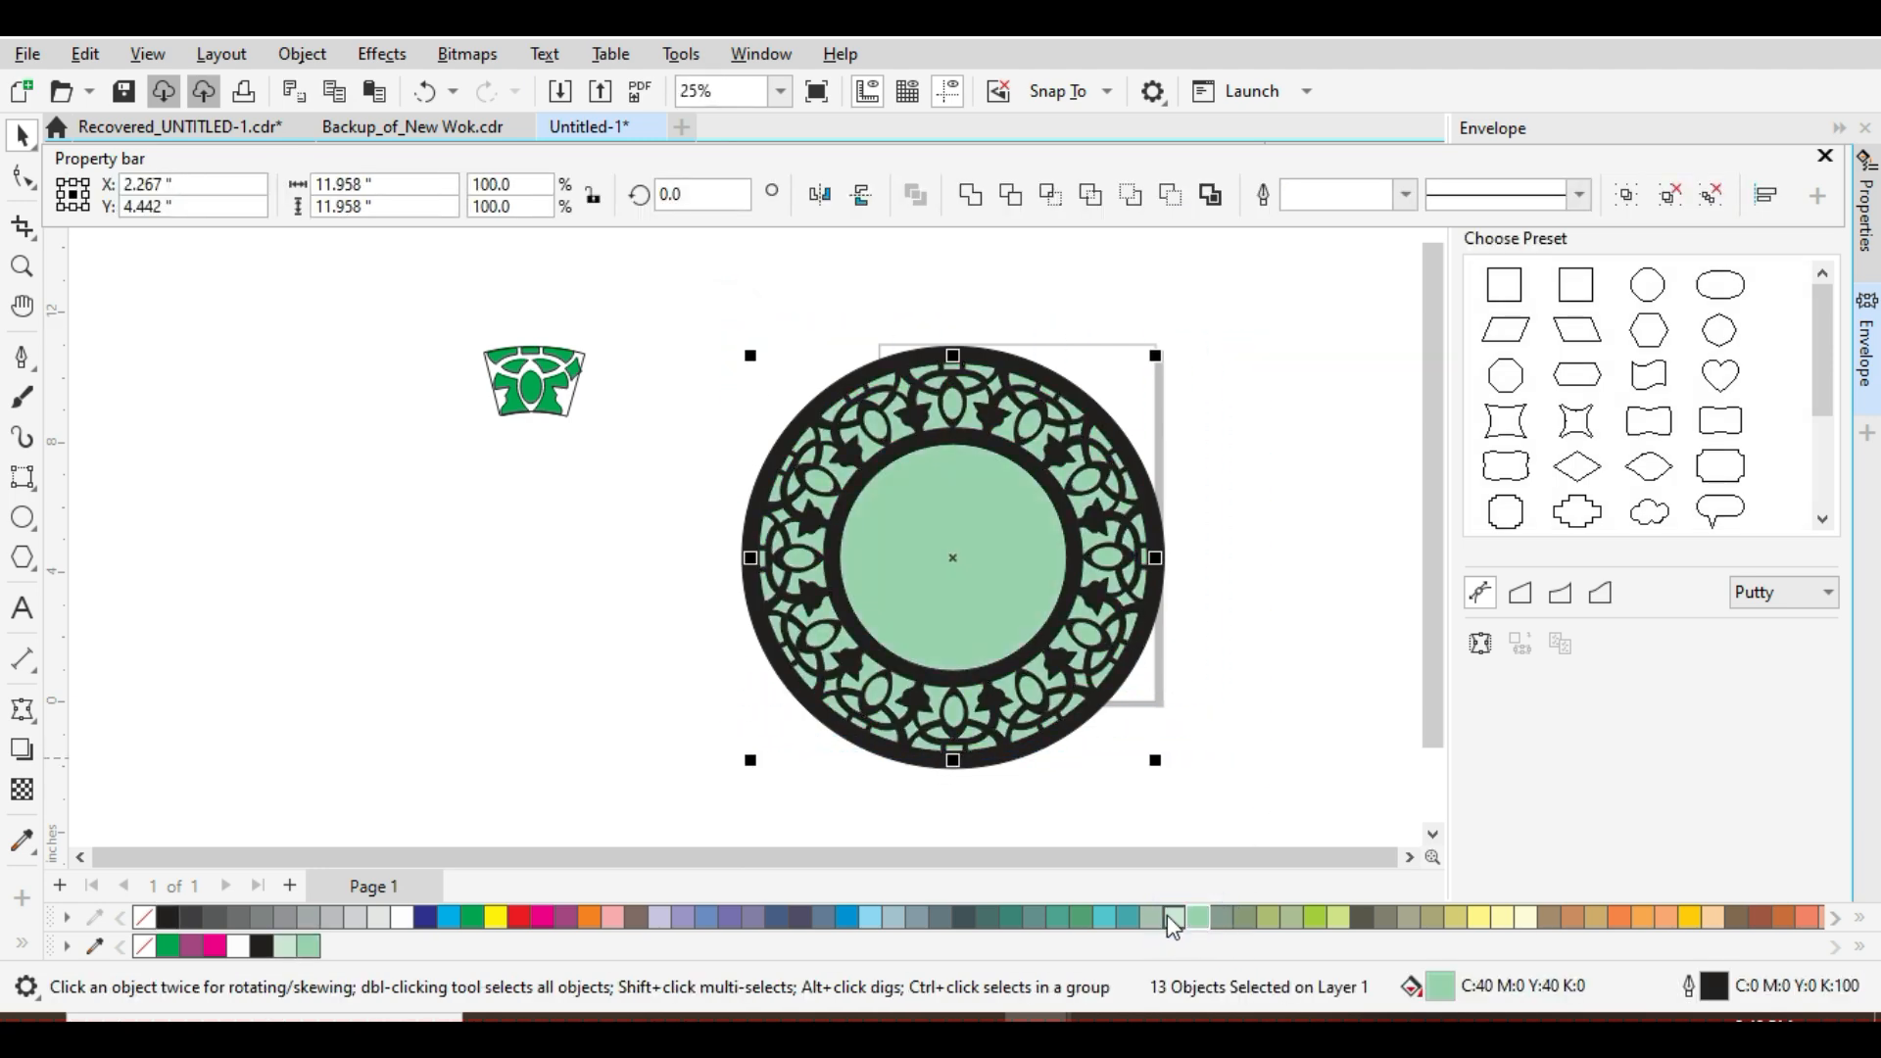
pyautogui.click(1172, 922)
pyautogui.click(687, 369)
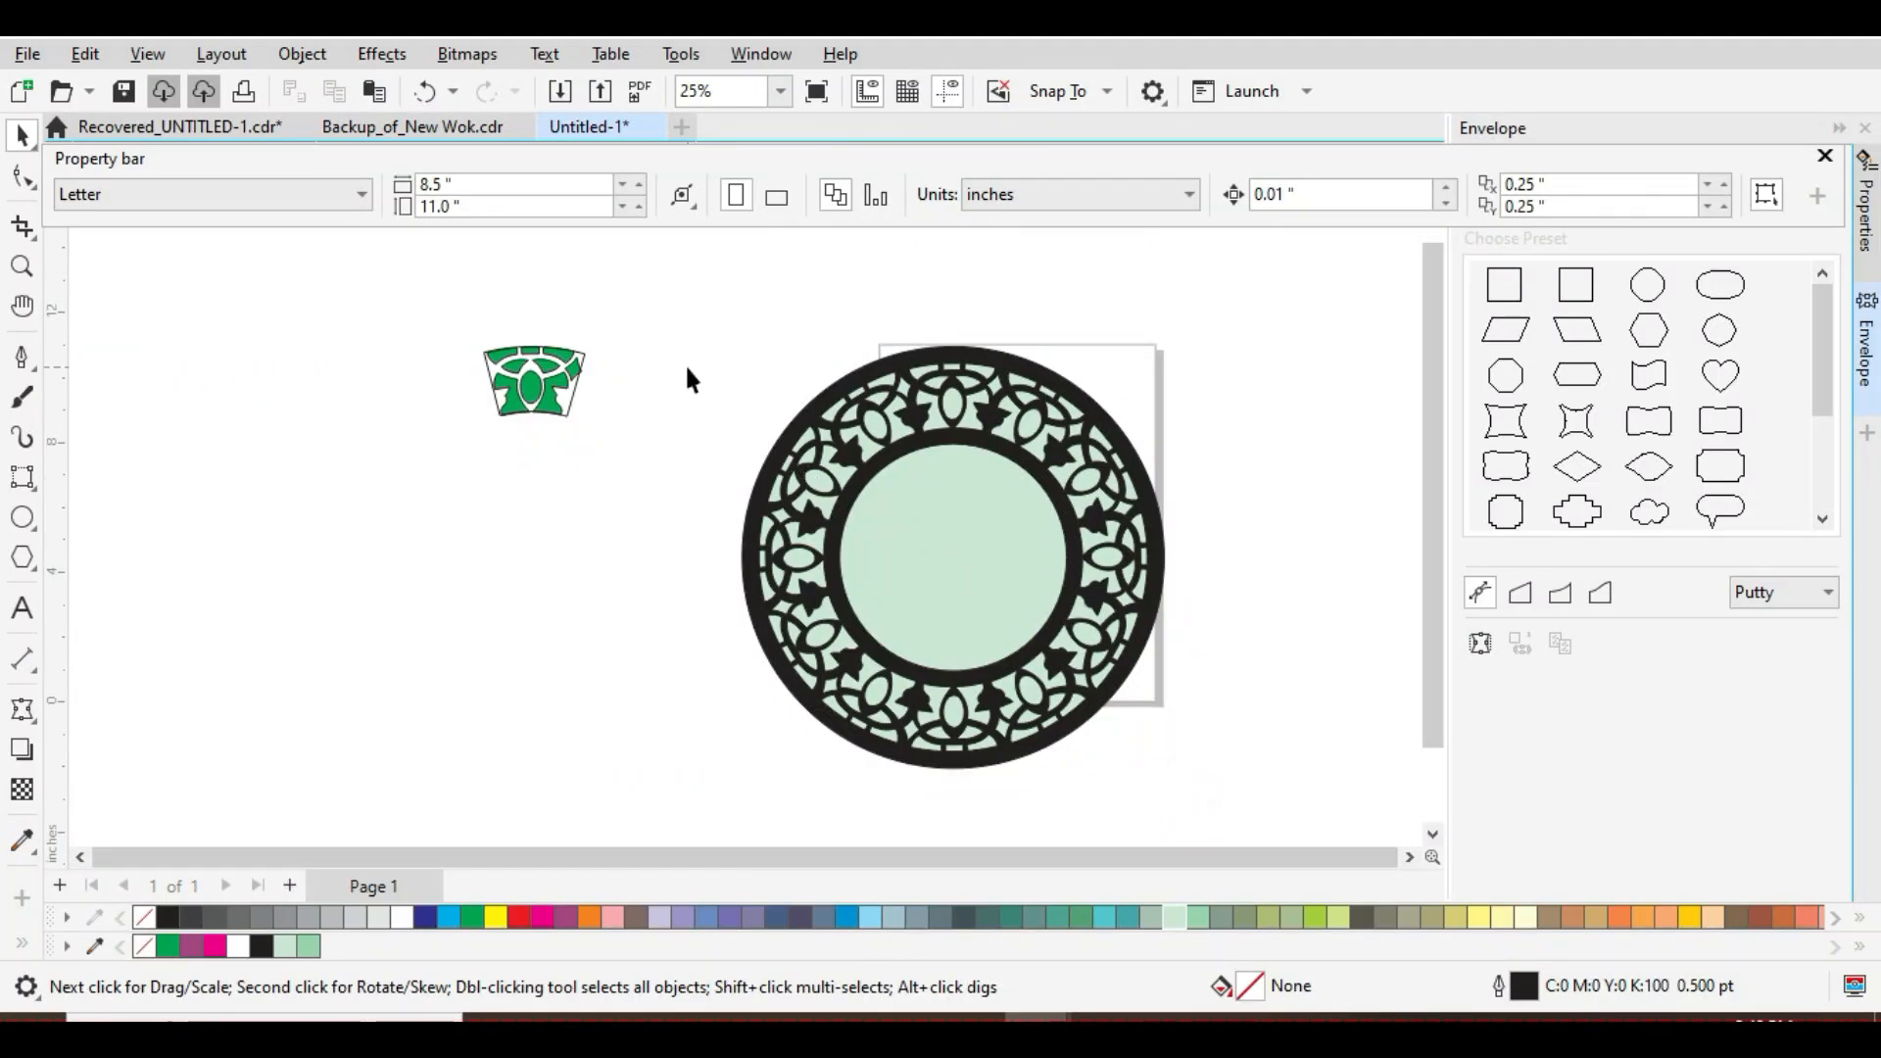
pyautogui.moveTo(688, 374); pyautogui.dragTo(848, 427)
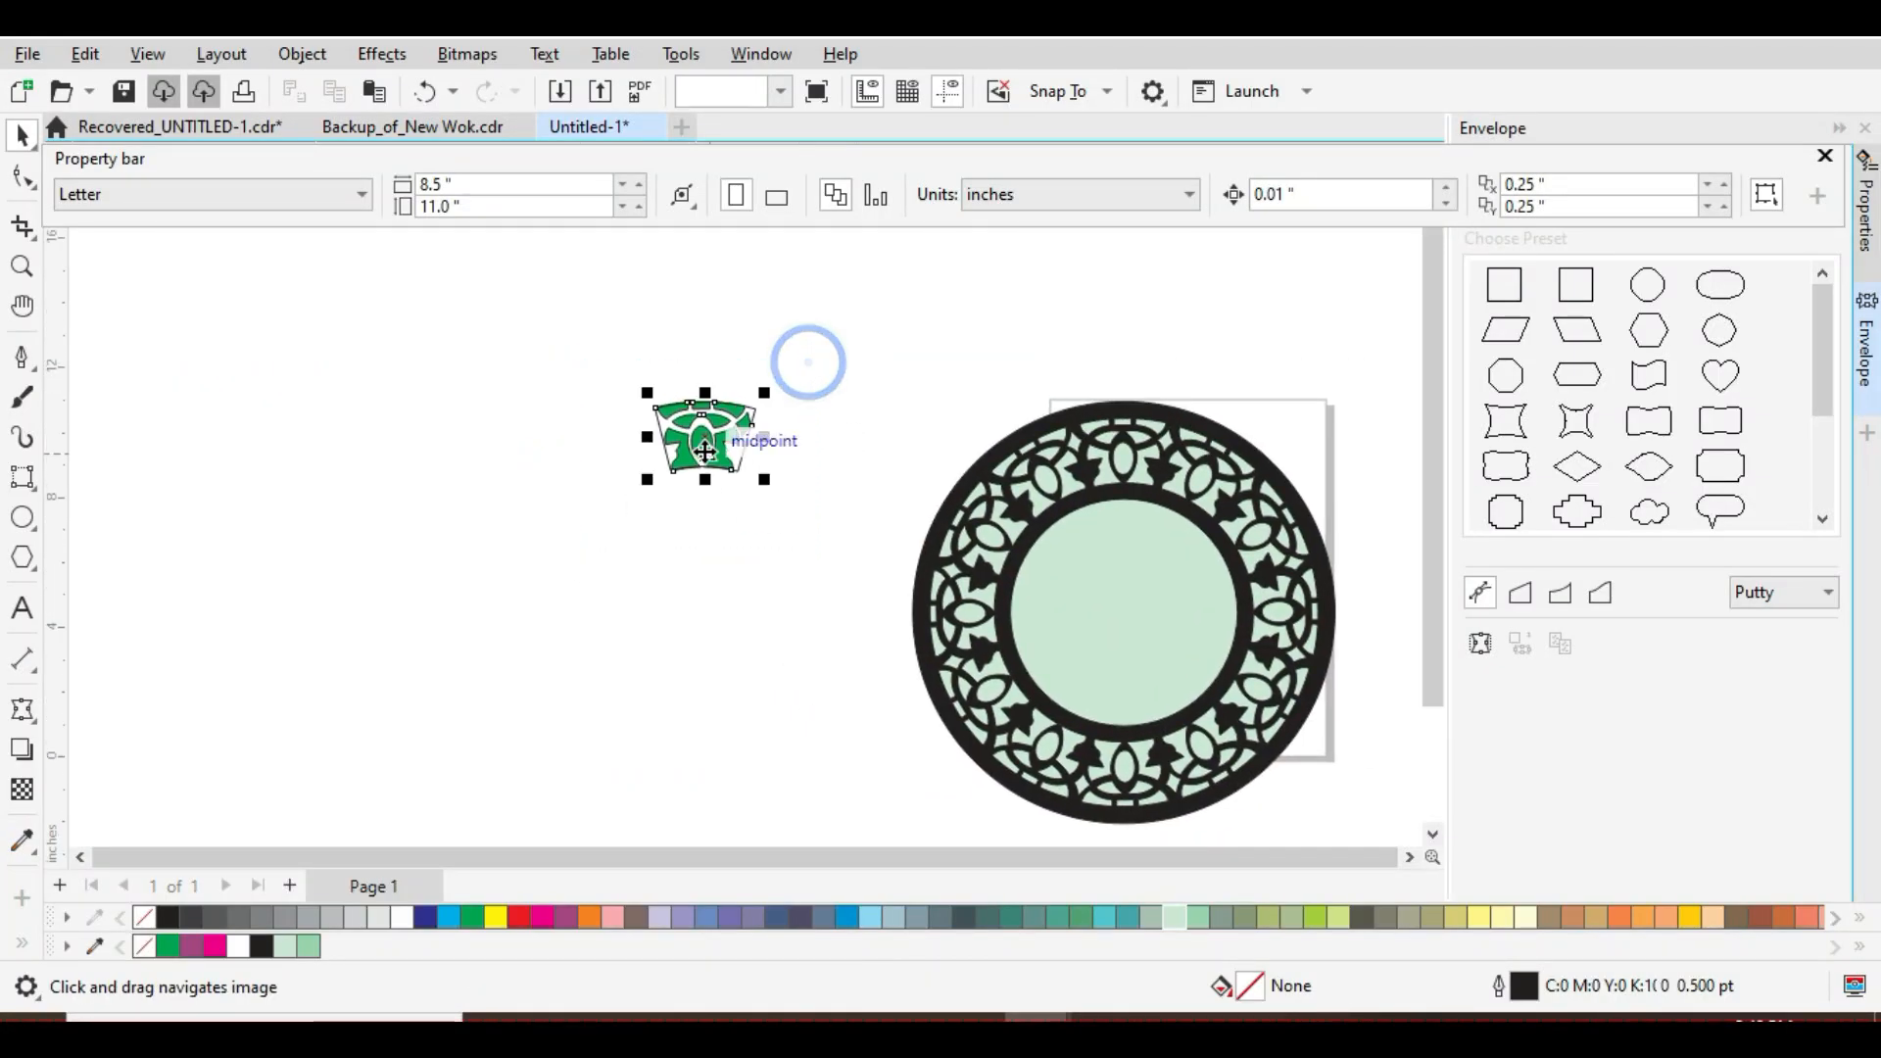